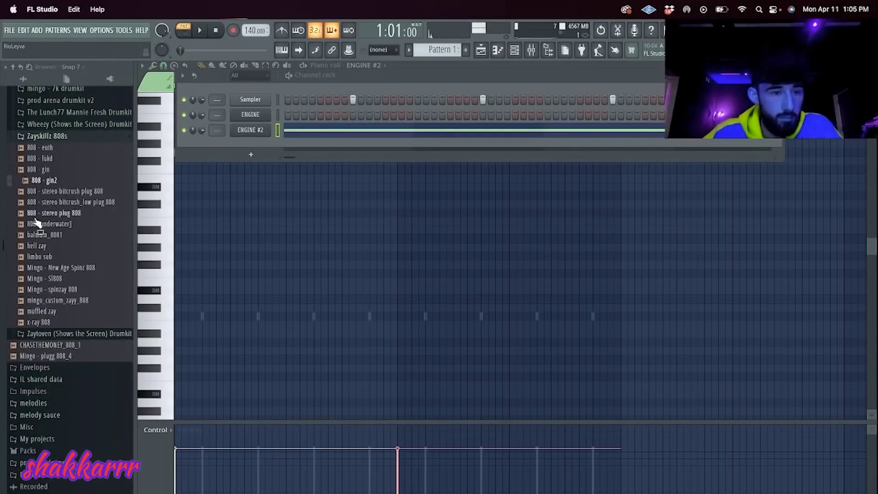
- Add the 808 - gin2 sample as a new channel and raise the Boost in its precomputed effects
drag(39, 179, 187, 155)
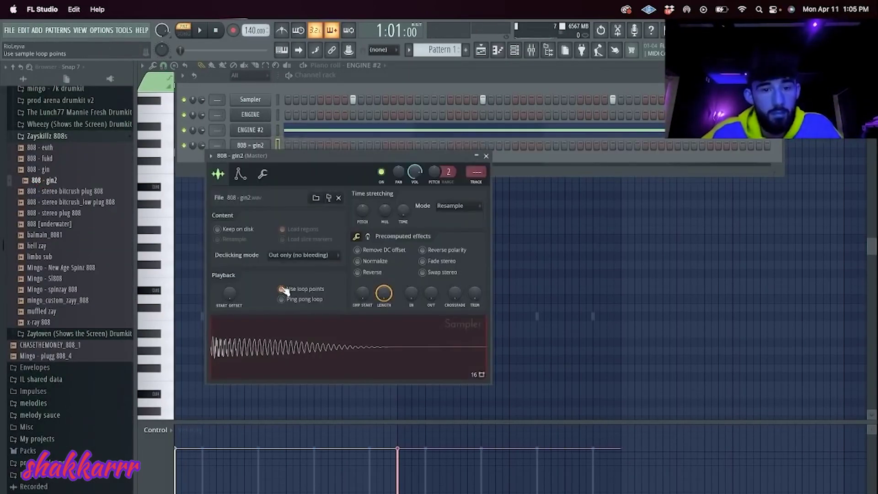
click(368, 236)
- Place 808 - gin2 hits on steps 1 and 7, and lower both notes one octave to G5
click(287, 145)
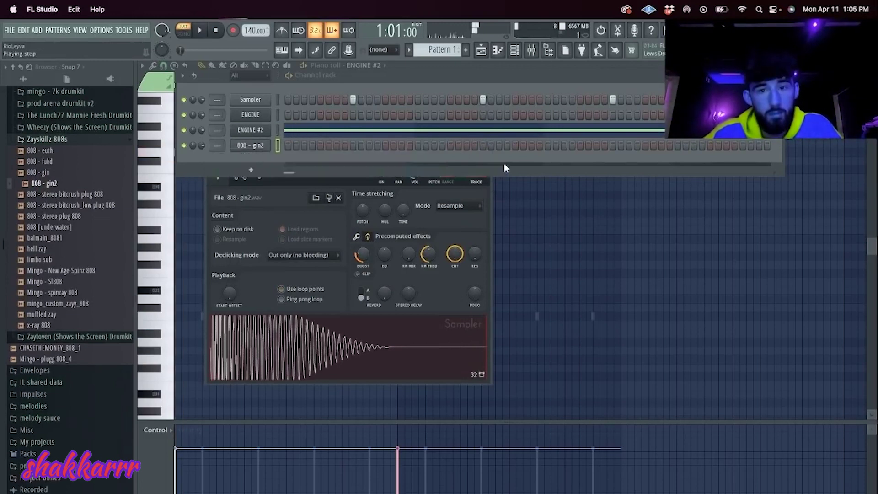
click(337, 146)
right_click(248, 144)
click(284, 146)
key(space)
key(space)
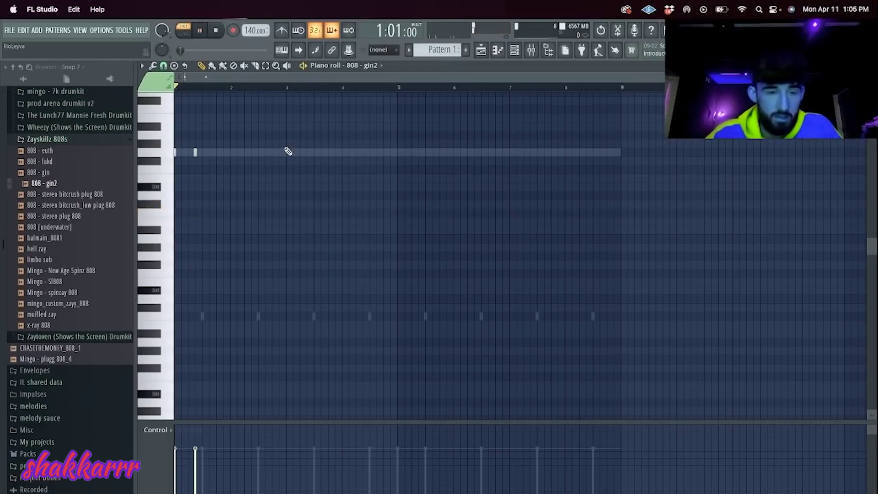
key(ctrl+Down)
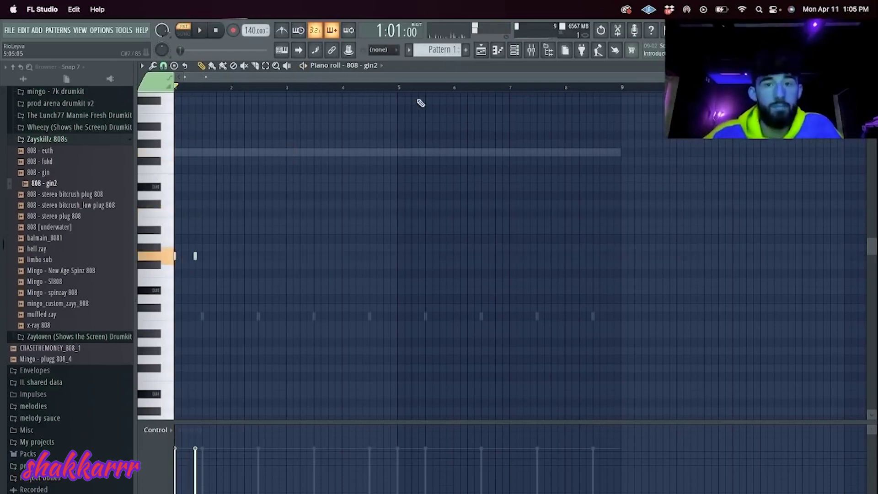
- Add three 808 - gin2 notes at G5 on steps 13, 14 and 15 of bar 1
drag(860, 77, 463, 126)
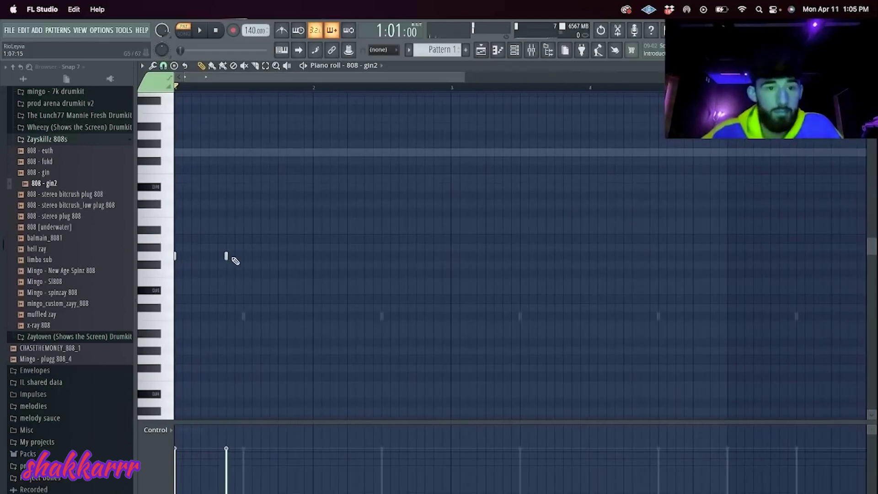
key(space)
click(278, 256)
click(287, 256)
click(296, 256)
key(space)
- Check the 808 - gin2 sampler settings and lower the ENGINE #2 channel's volume to 47%
key(F6)
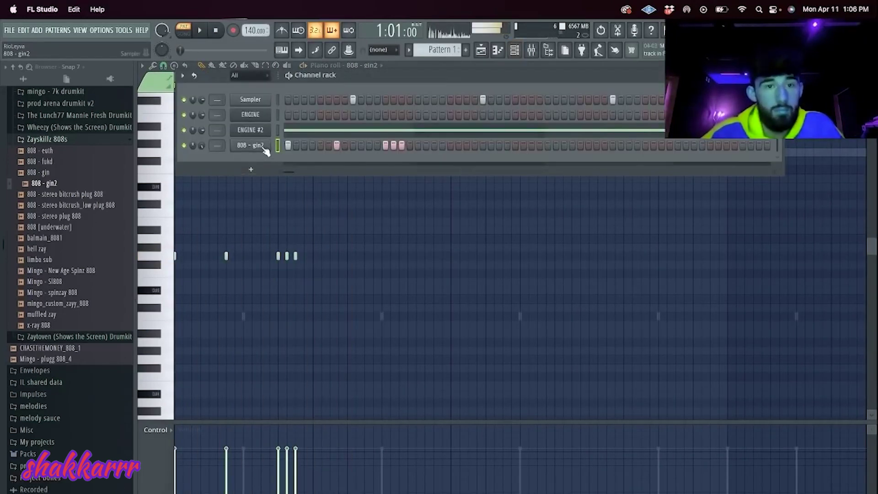
click(256, 145)
click(262, 174)
click(219, 174)
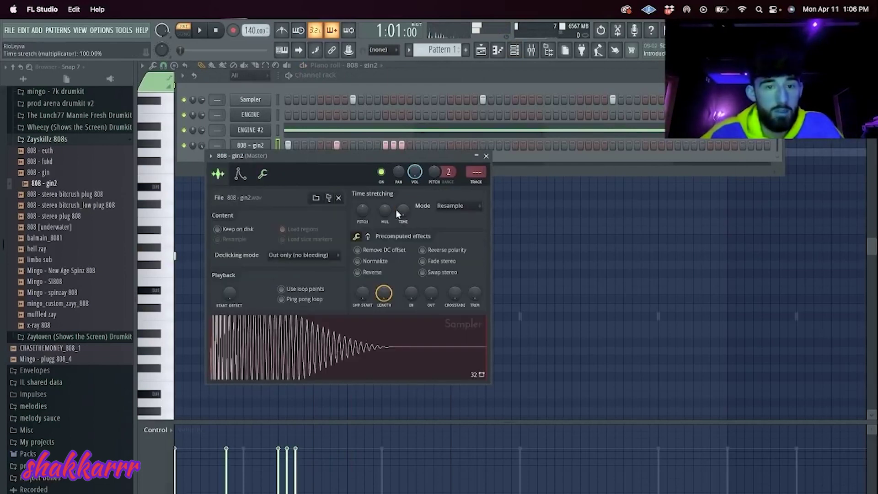
click(487, 156)
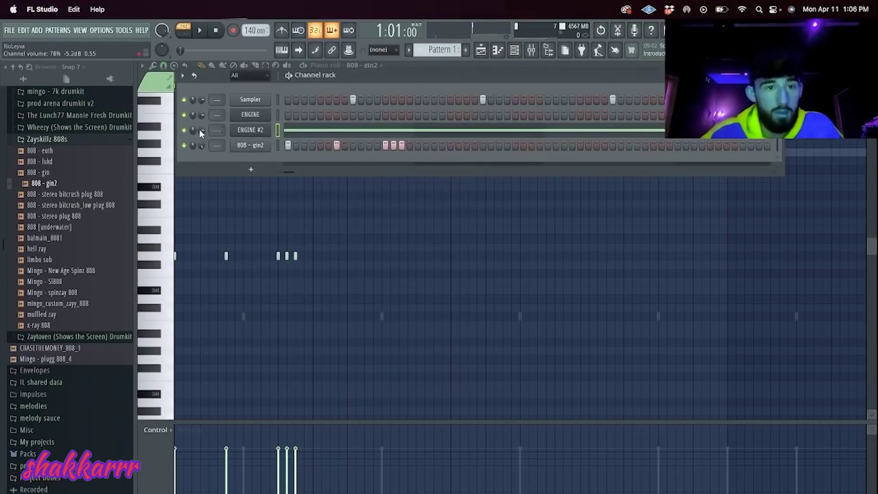
key(space)
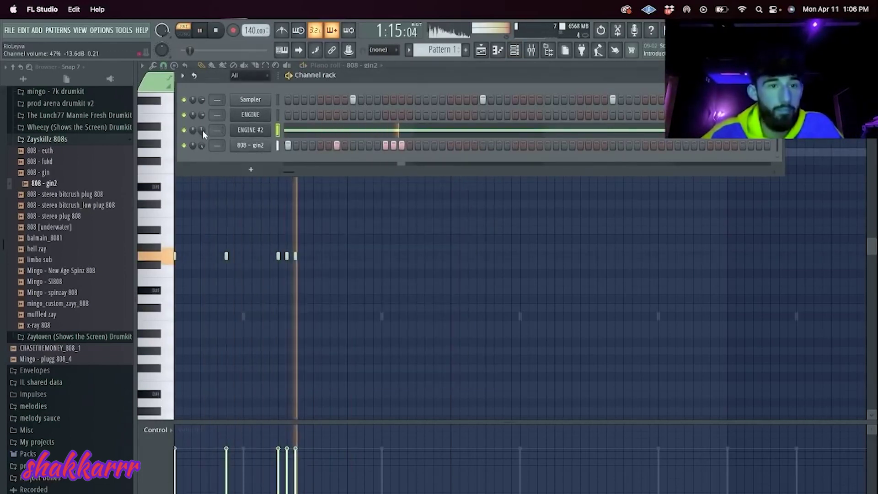
scroll(87, 173, up, 5)
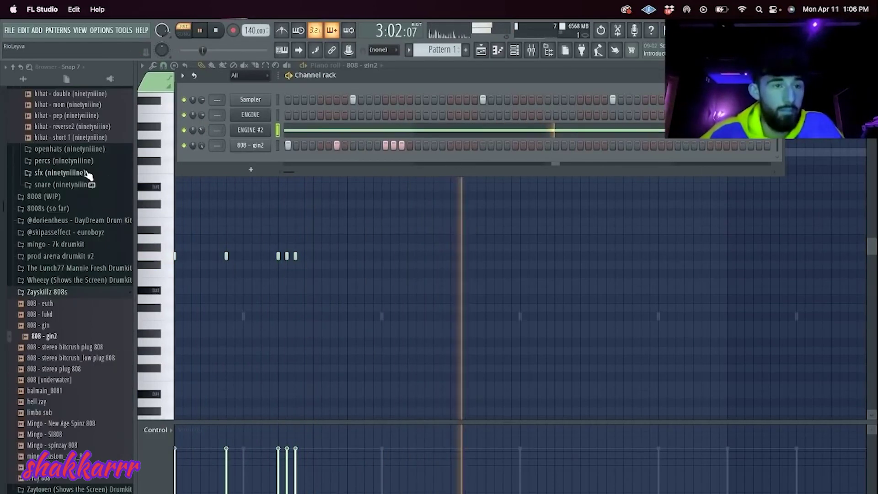
- Duplicate the first four bars of the 808 - gin2 part so the phrase repeats from bar 5
right_click(268, 144)
click(284, 145)
right_click(270, 144)
click(283, 143)
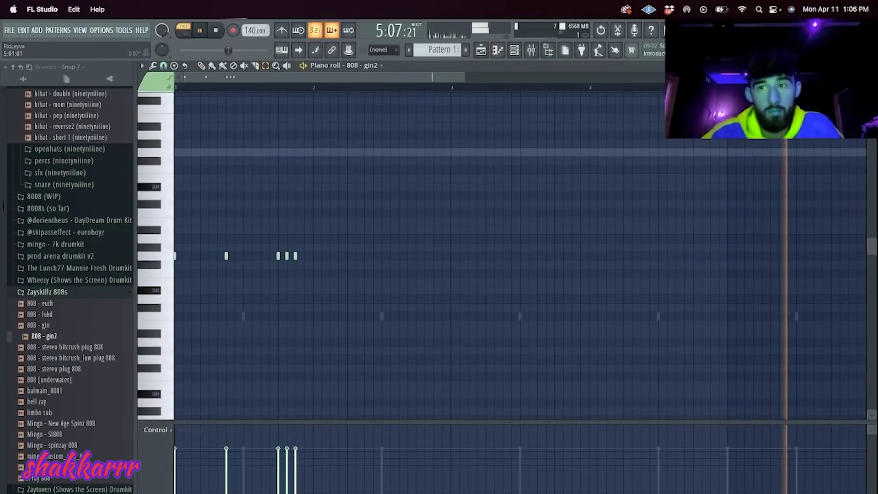
drag(727, 88, 177, 89)
key(ctrl+b)
key(ctrl+d)
- Delete the 808 - gin2 note on step 14 of bar 1 while playing back the pattern
key(space)
key(space)
right_click(231, 256)
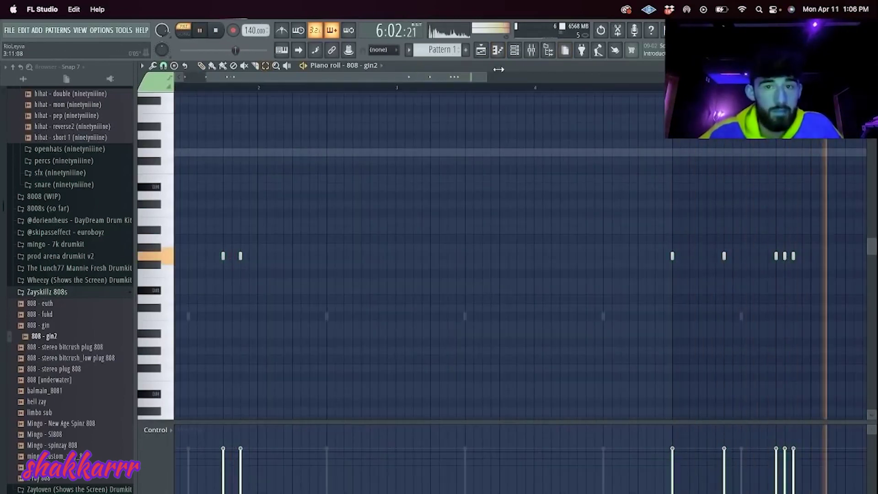
key(space)
- Add the 808 - stereo bitcrush plug 808 sample as a new channel below 808 - gin2 and open its piano roll
key(F6)
click(64, 350)
drag(66, 351, 252, 149)
right_click(269, 142)
drag(73, 350, 256, 167)
right_click(270, 156)
click(293, 159)
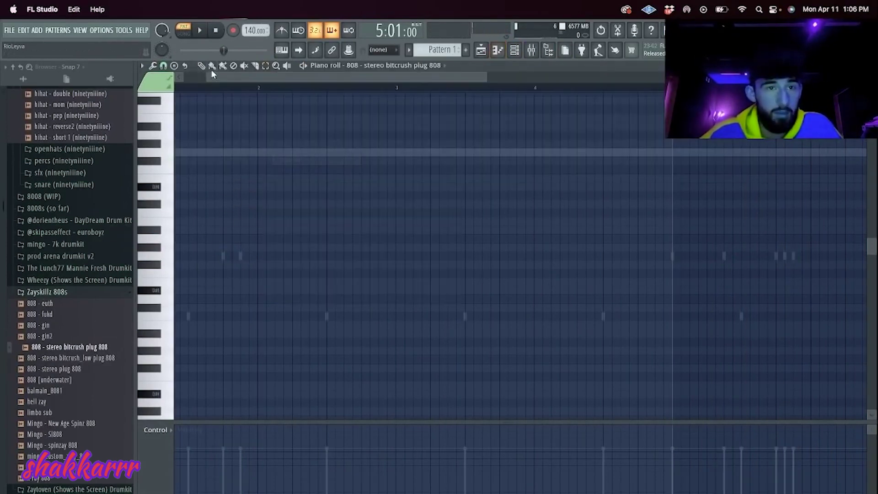
click(258, 143)
click(254, 152)
key(space)
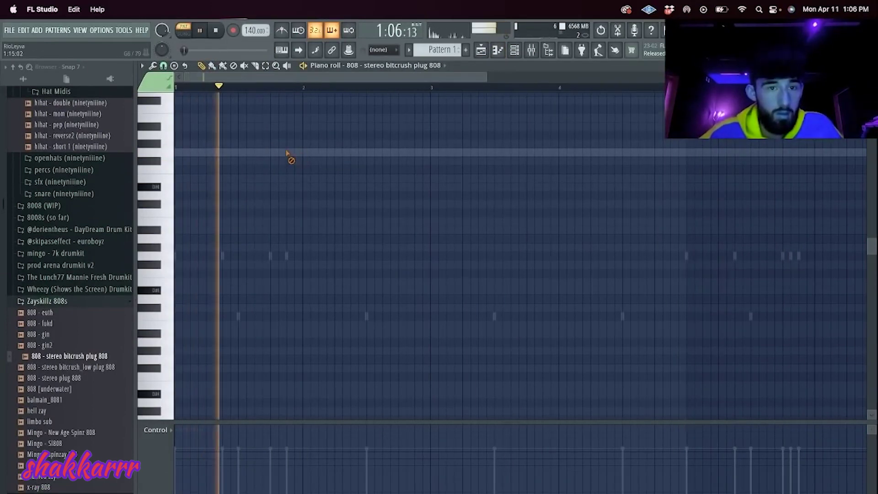
- Place two bitcrush 808 notes on steps 5 and 11 of bar 2, and lower them an octave to G#5
drag(303, 152, 336, 145)
click(382, 143)
drag(397, 164, 270, 133)
key(ctrl+Down)
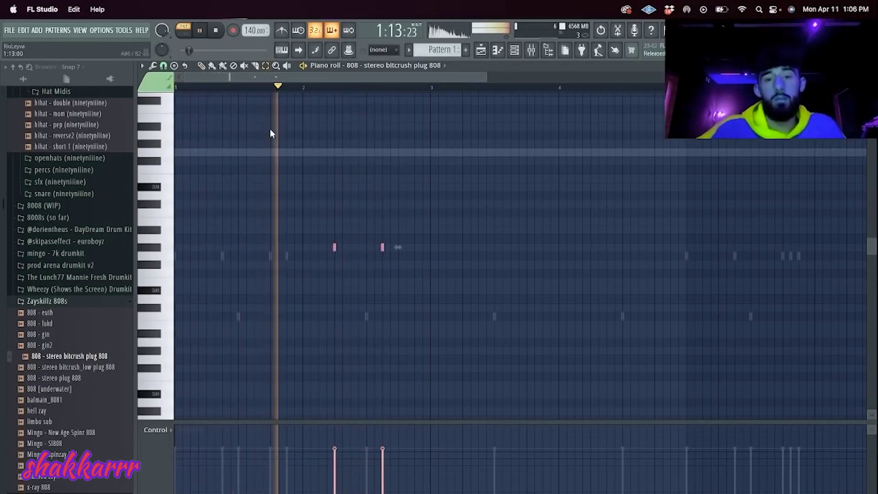
- Add G5 notes on steps 1 and 13 of bar 3, a D#5 on step 5 and a D5 on step 11 of bar 4
click(431, 255)
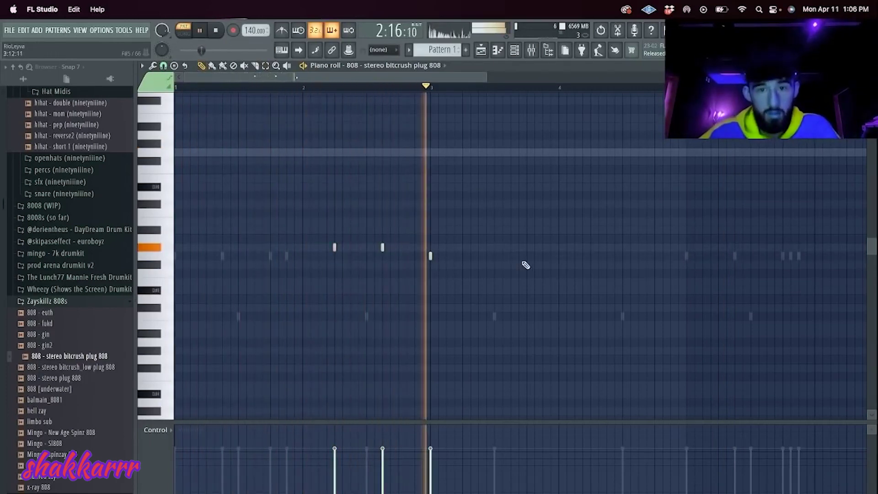
click(526, 256)
click(591, 291)
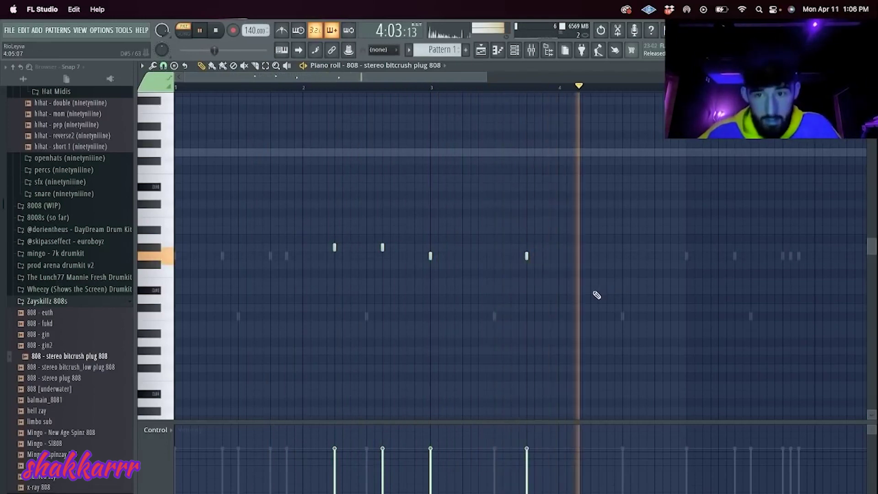
click(638, 299)
- Duplicate the first four bars of the bitcrush 808 phrase into bars 5 to 8
ctrl+drag(684, 87, 177, 89)
key(ctrl+b)
ctrl+click(571, 85)
ctrl+drag(578, 229, 456, 259)
key(ctrl+Up)
key(ctrl+z)
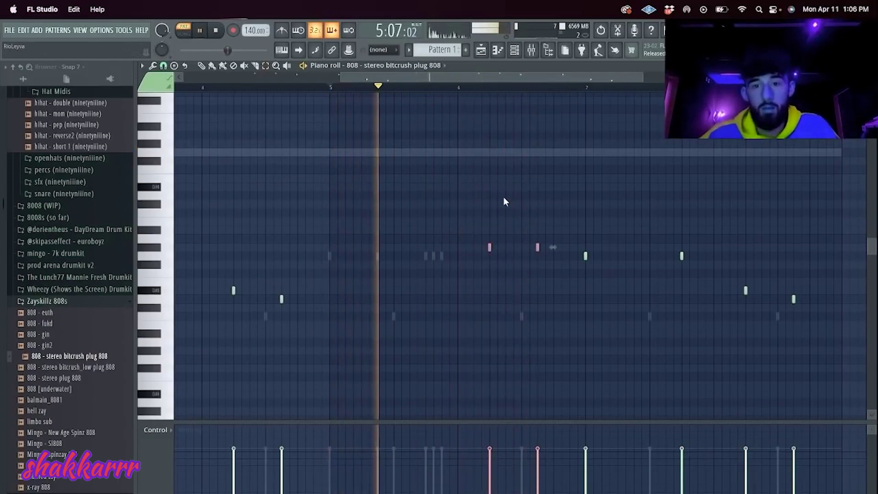
- Vary the repeated phrase with an extra G#5 note on step 6 of bar 6 and a G5 on step 15 of bar 7
click(497, 248)
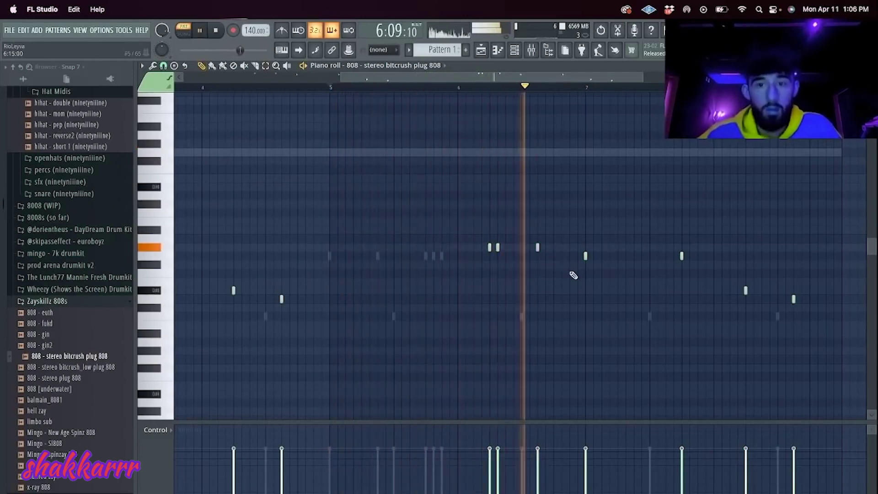
click(697, 255)
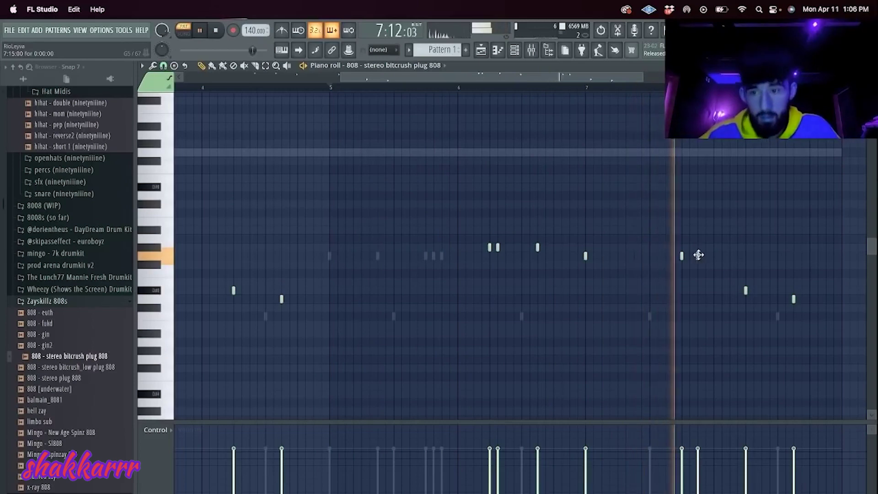
- Open the bitcrush 808's miscellaneous settings and set the Cut and By groups of 808 - gin2 to 3
click(497, 49)
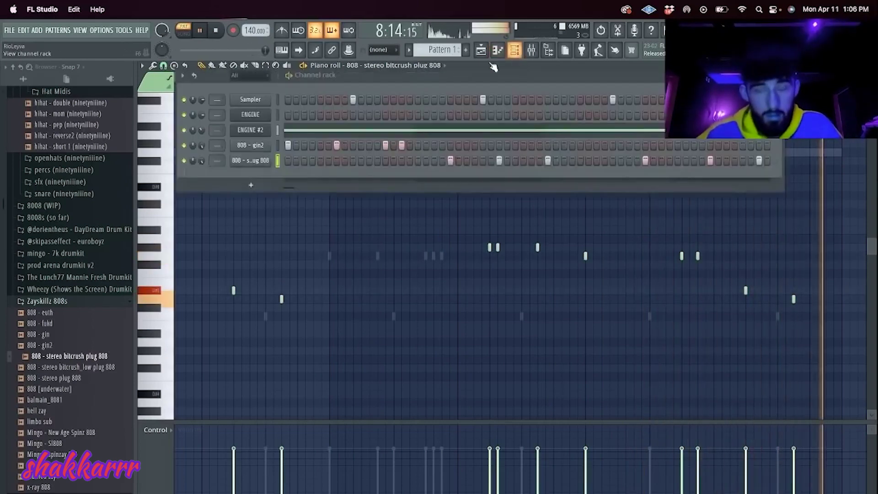
click(251, 160)
click(275, 190)
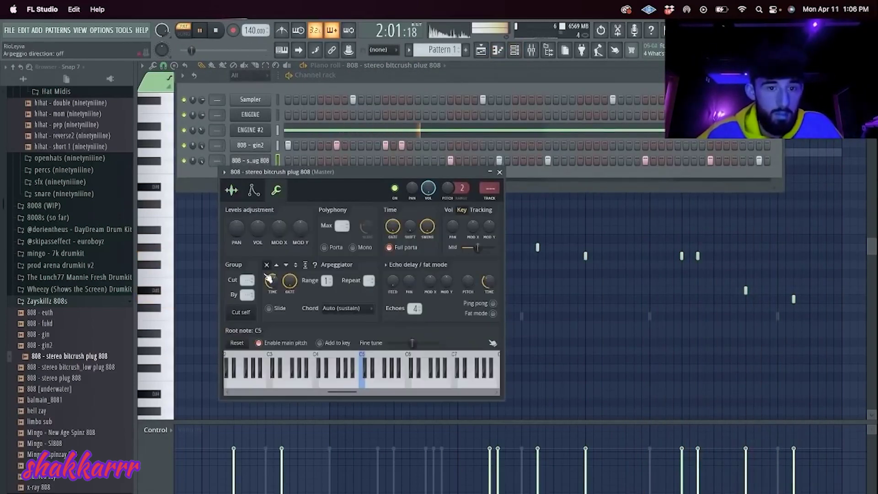
click(259, 145)
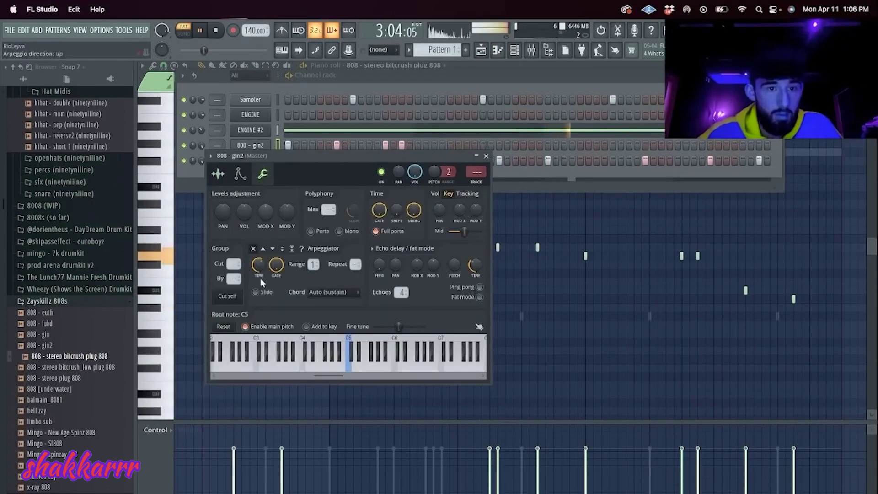
click(192, 177)
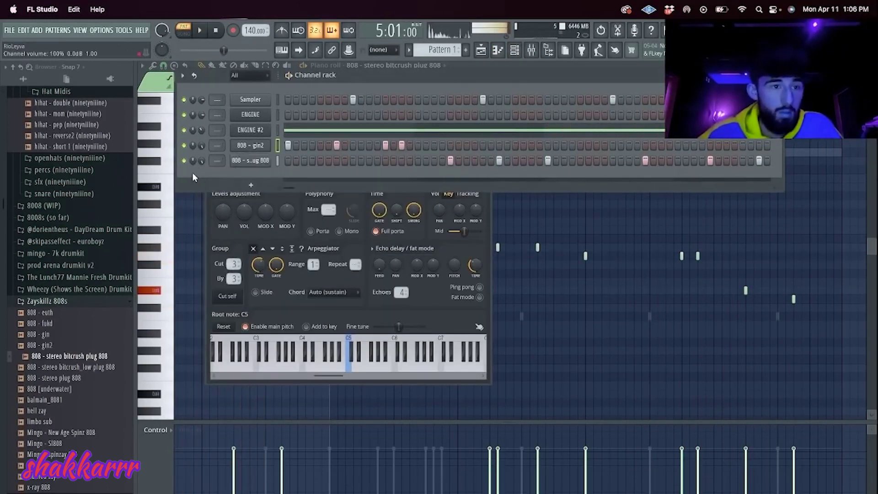
- Open the ENGINE channel's piano roll and audition its current sound
right_click(269, 118)
click(280, 121)
drag(342, 78, 184, 78)
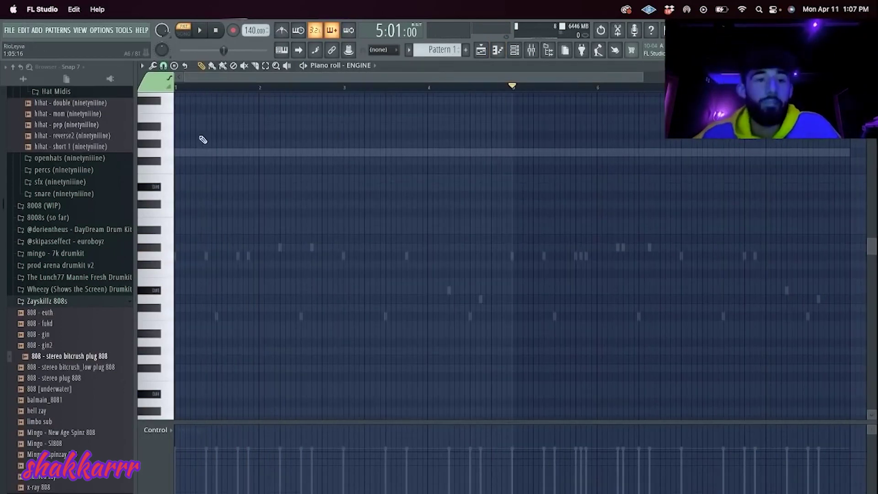
click(161, 151)
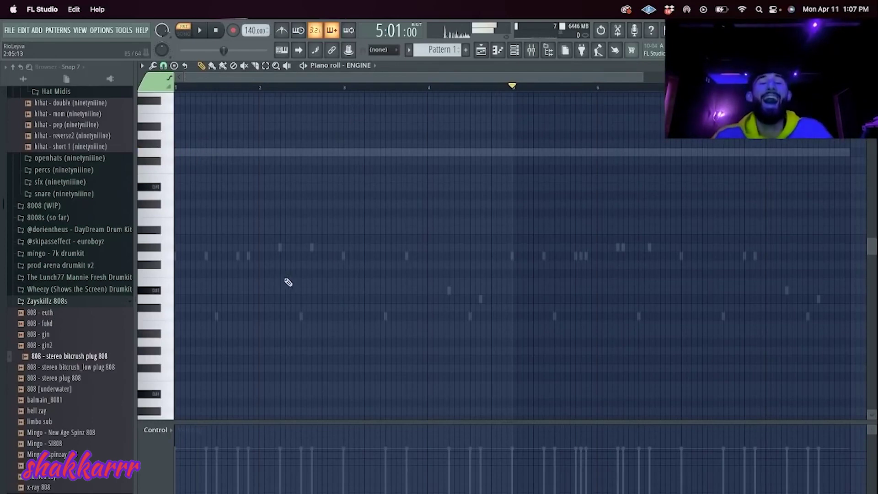
scroll(274, 216, up, 4)
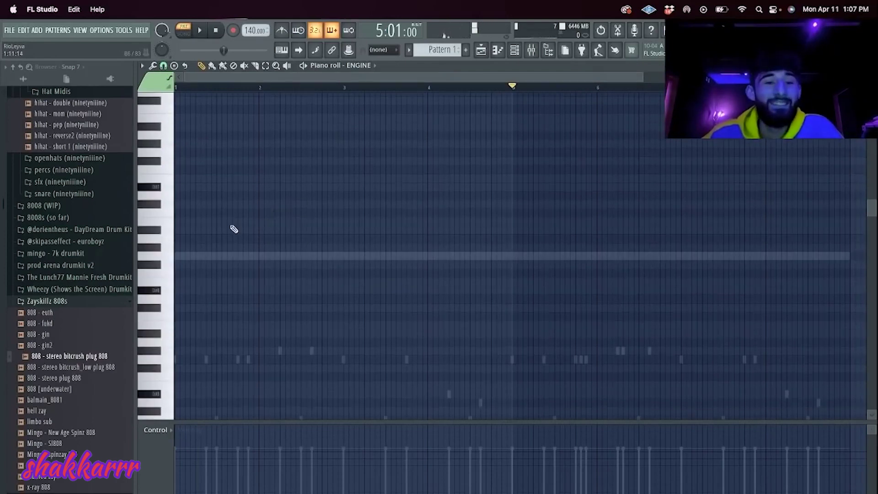
- Load the Bird 01 preset from Forest Kingdom 3's Fantasy Creatures Birds Calls into the ENGINE channel
click(547, 46)
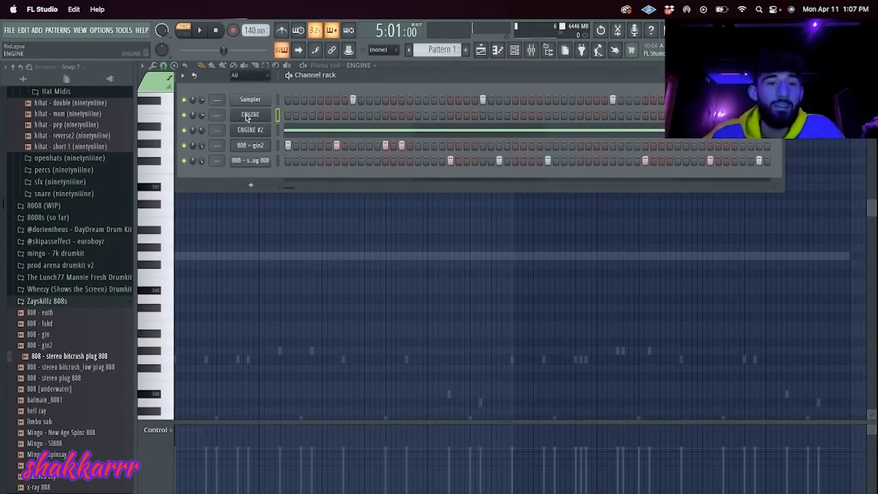
click(250, 130)
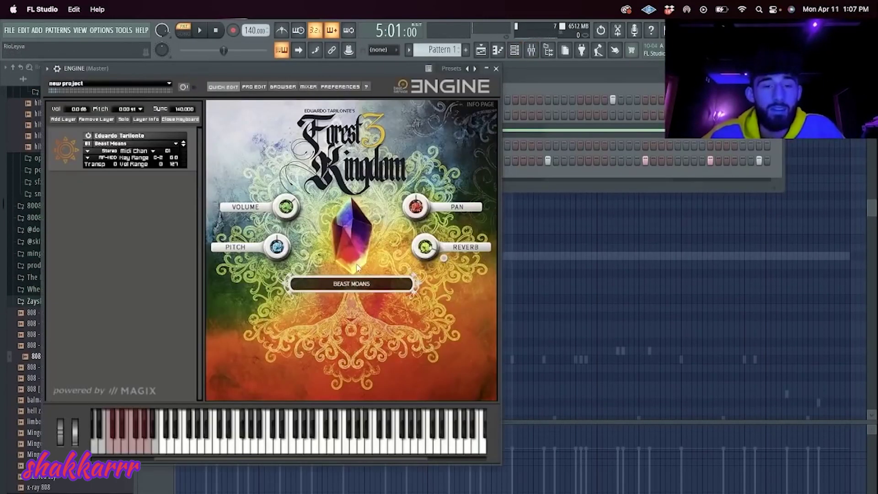
click(161, 145)
mouse_move(137, 277)
mouse_move(274, 287)
mouse_move(297, 299)
mouse_move(369, 310)
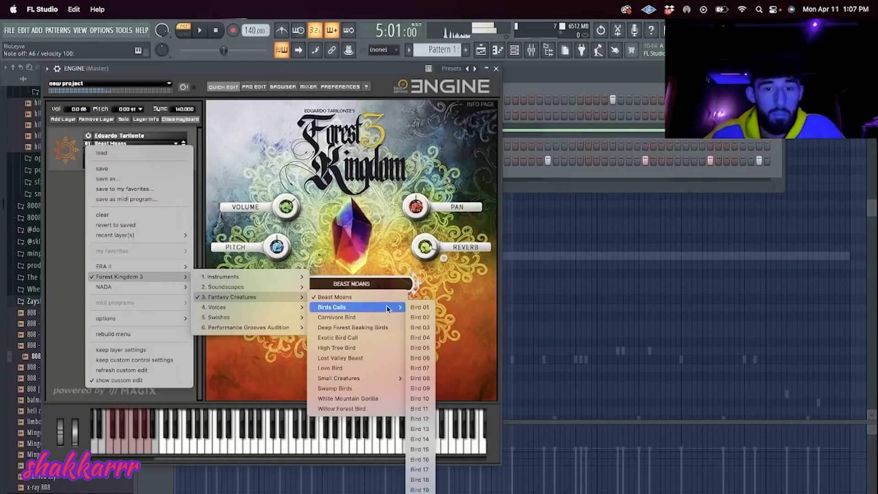
click(427, 306)
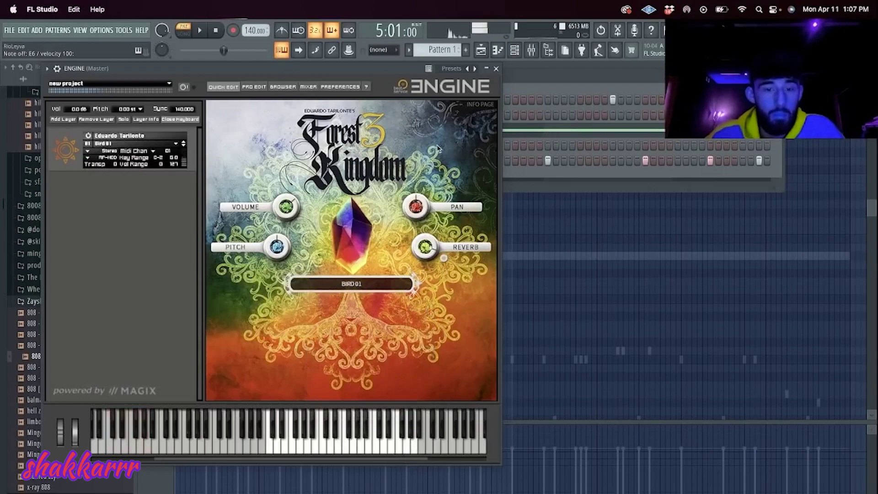
click(496, 69)
- Draw a two-bar F6 note at the start of the ENGINE channel's piano roll
right_click(261, 115)
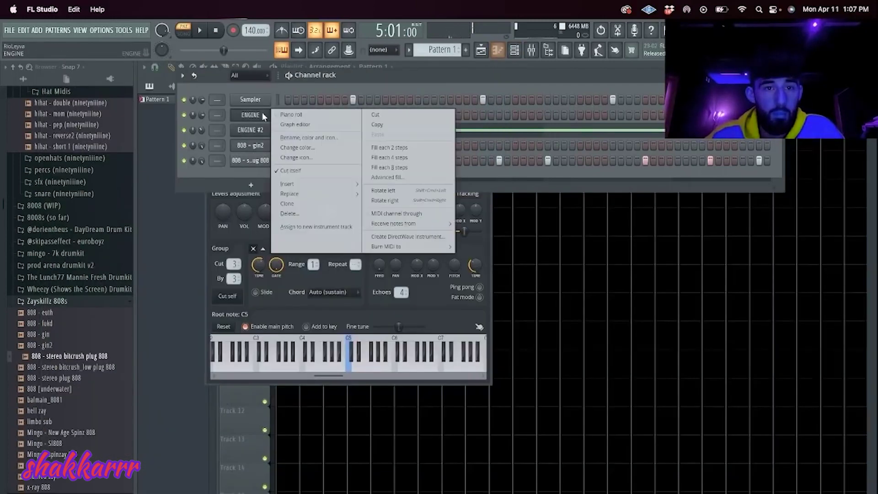
click(293, 115)
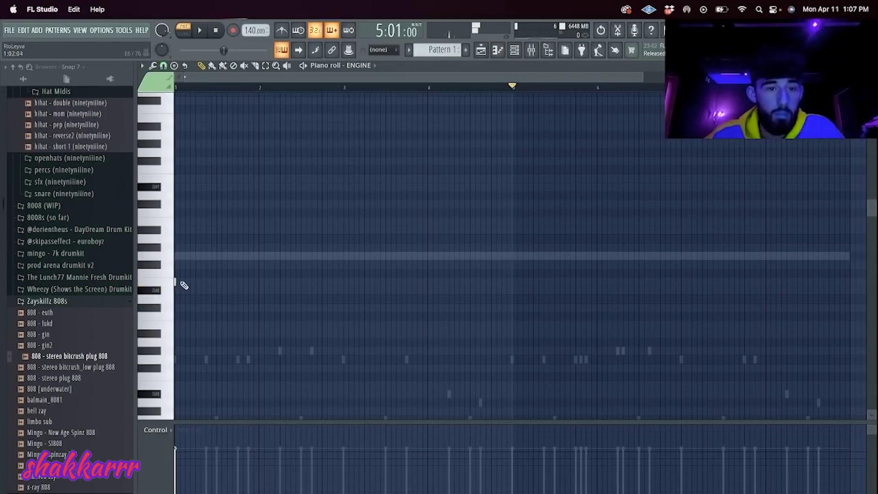
mouse_move(176, 283)
mouse_down()
mouse_move(365, 287)
mouse_move(308, 290)
mouse_move(307, 299)
mouse_up()
right_click(313, 299)
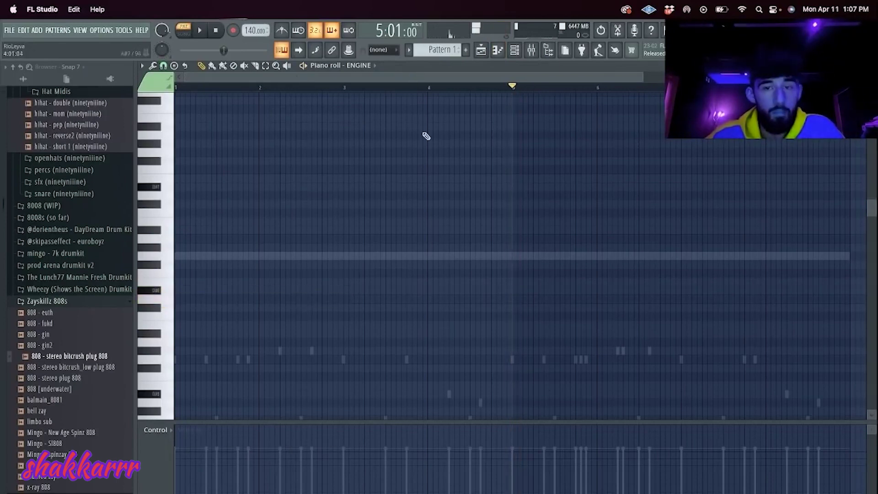
drag(198, 275, 164, 277)
click(499, 50)
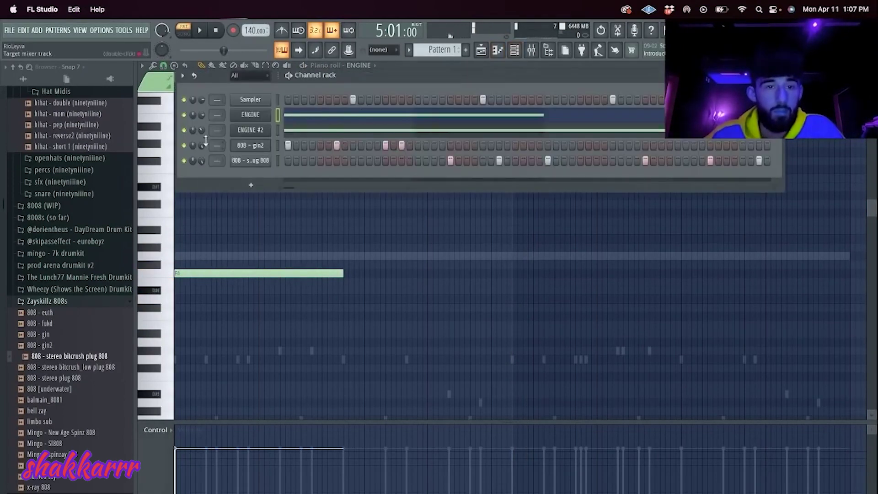
- Solo the ENGINE channel and audition its Bird 01 sound with the pitch lowered to about -21 st
right_click(189, 118)
click(259, 119)
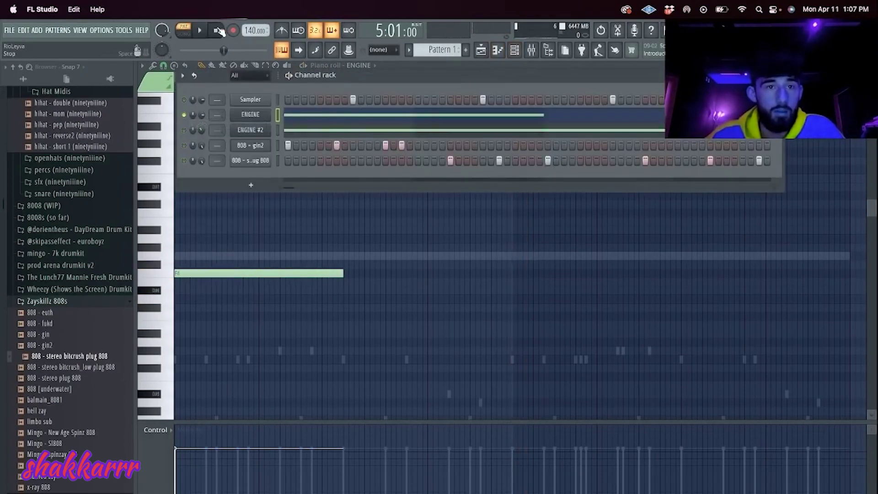
click(259, 118)
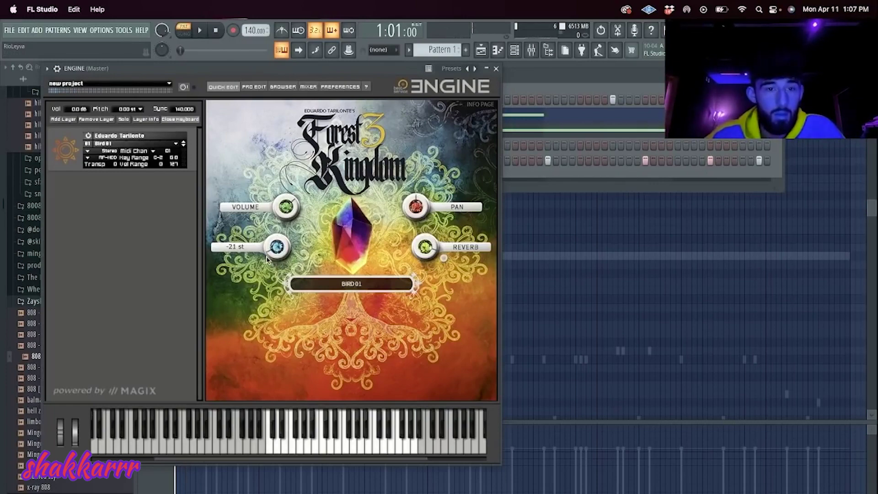
key(space)
click(496, 69)
key(space)
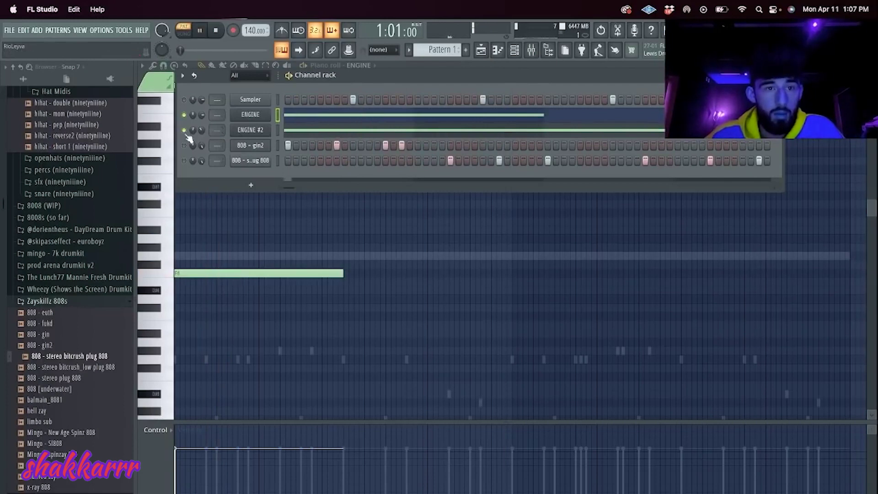
key(space)
- Set the pitch of ENGINE's Bird 01 sound to -9 st while auditioning it, and close the plugin
click(251, 114)
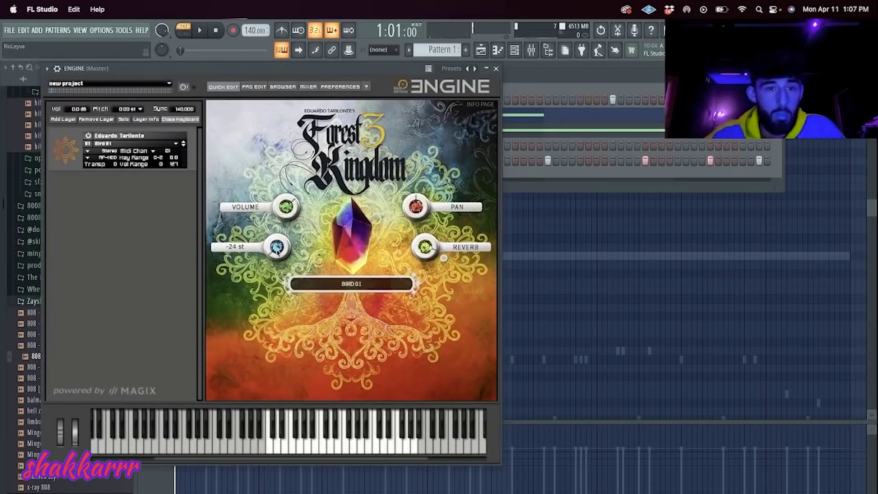
key(space)
scroll(276, 247, up, 3)
key(space)
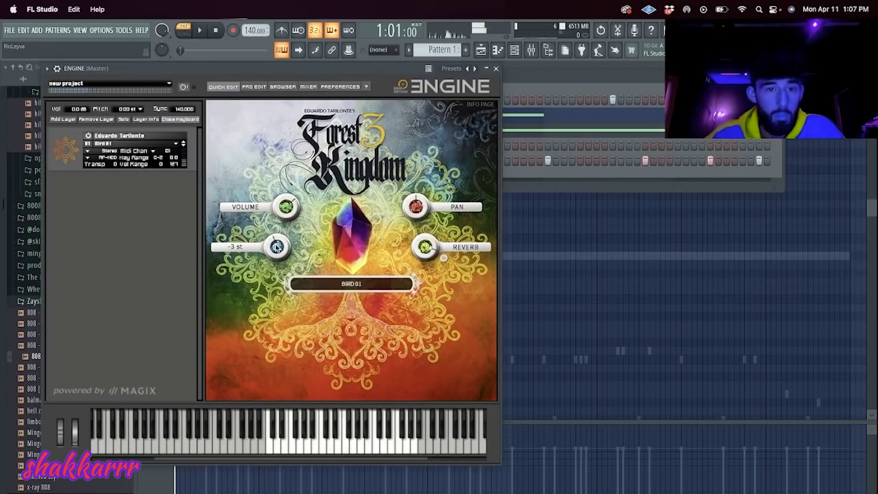
key(space)
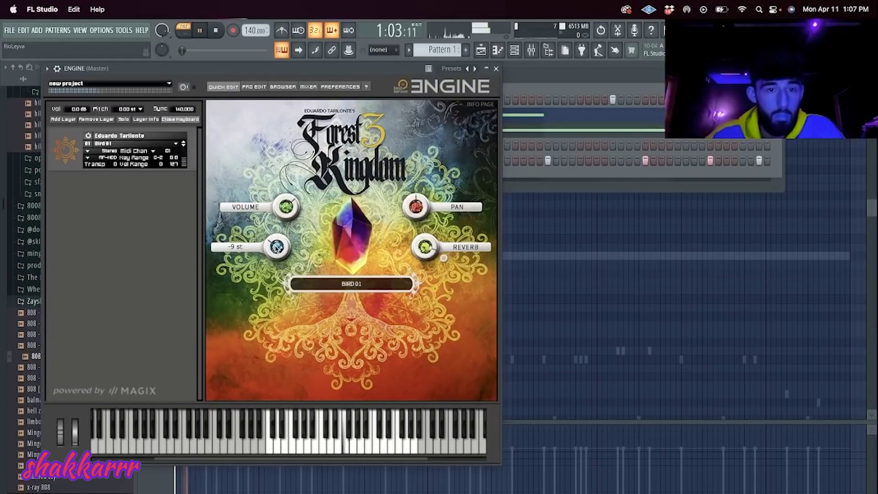
key(space)
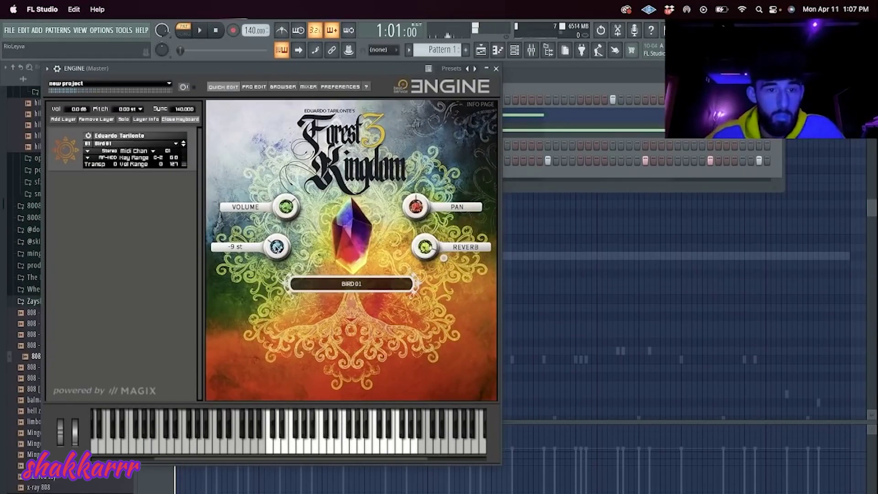
key(space)
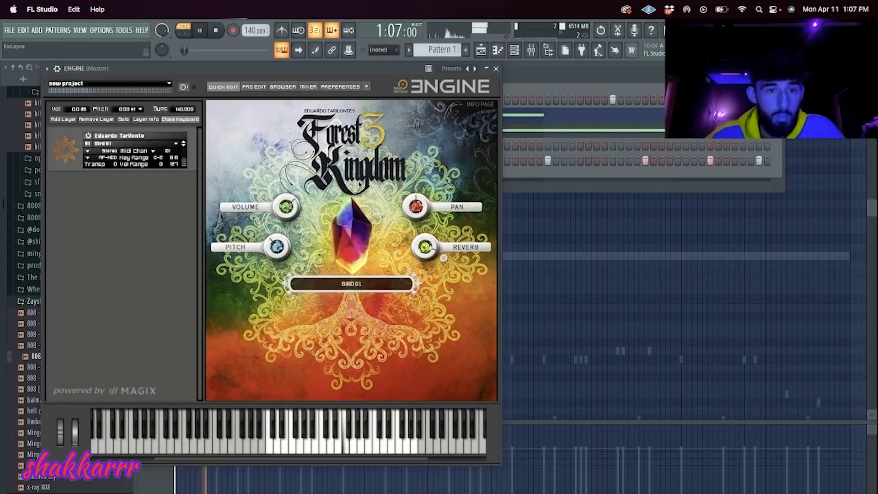
key(Escape)
- Unmute the two 808 channels and play the pattern
key(space)
click(184, 146)
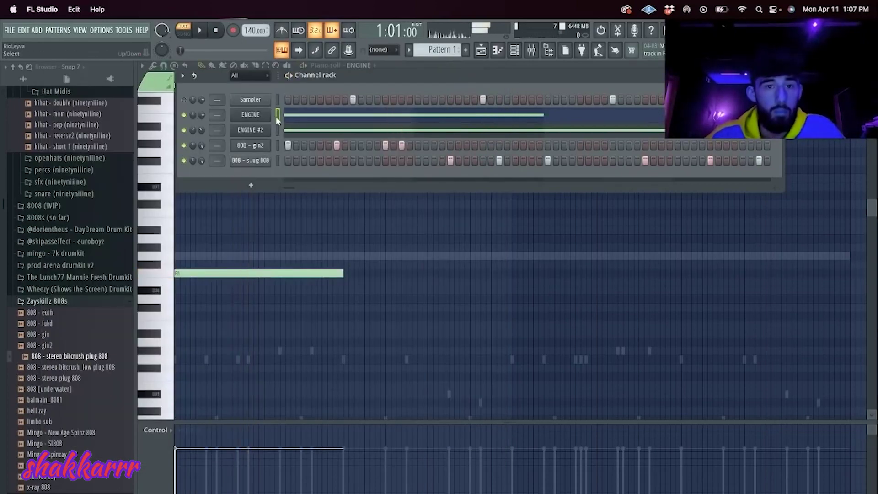
key(space)
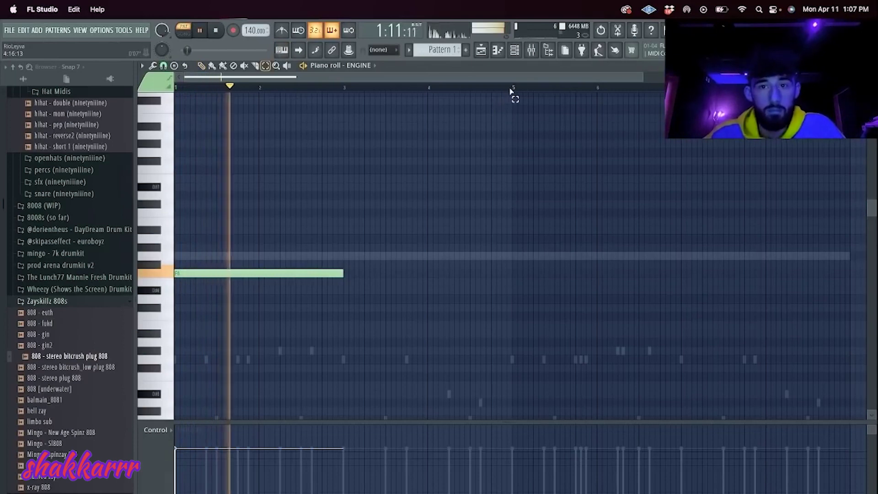
- Duplicate ENGINE's two-bar F6 note to bar 5 and lower both notes to D#6
drag(511, 90, 3, 117)
key(super+b)
super+click(549, 151)
key(space)
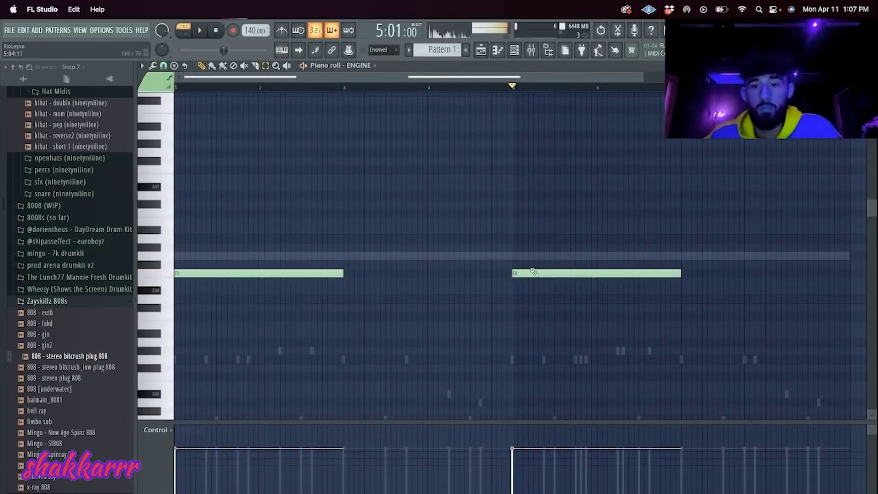
drag(533, 271, 531, 294)
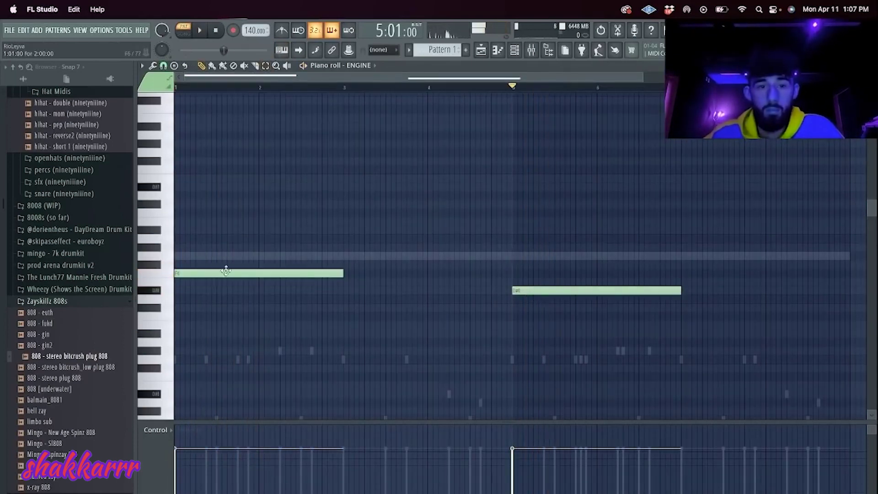
drag(229, 277, 199, 291)
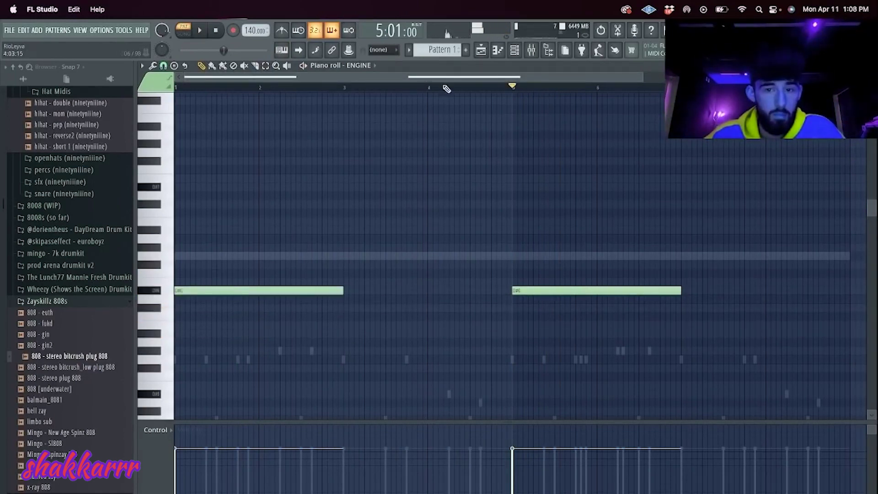
- Try ENGINE's bar 5 note at A6 during playback, and remove that note from the piano roll
drag(514, 290, 515, 235)
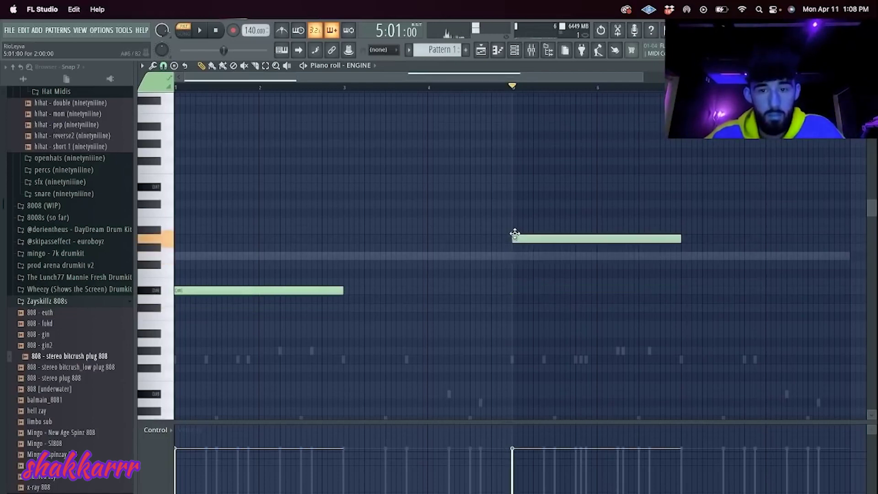
key(space)
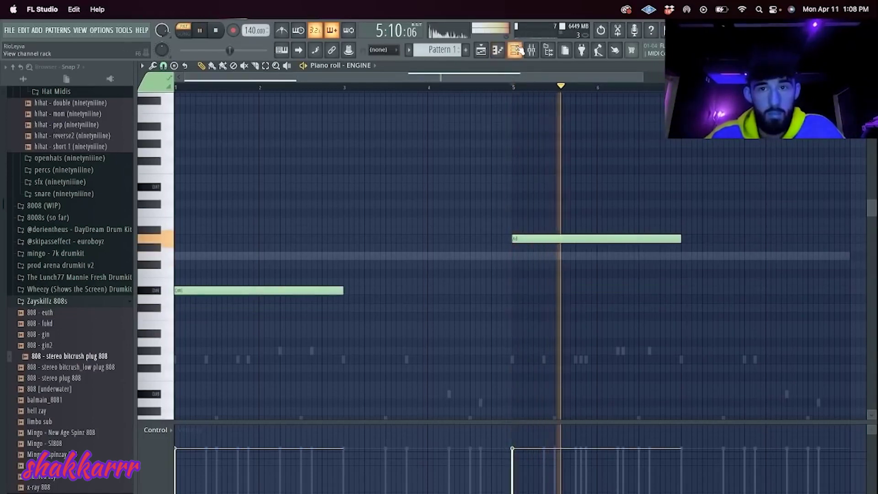
key(F6)
key(space)
drag(512, 238, 511, 230)
right_click(510, 229)
- Clone the ENGINE channel in the channel rack
click(515, 52)
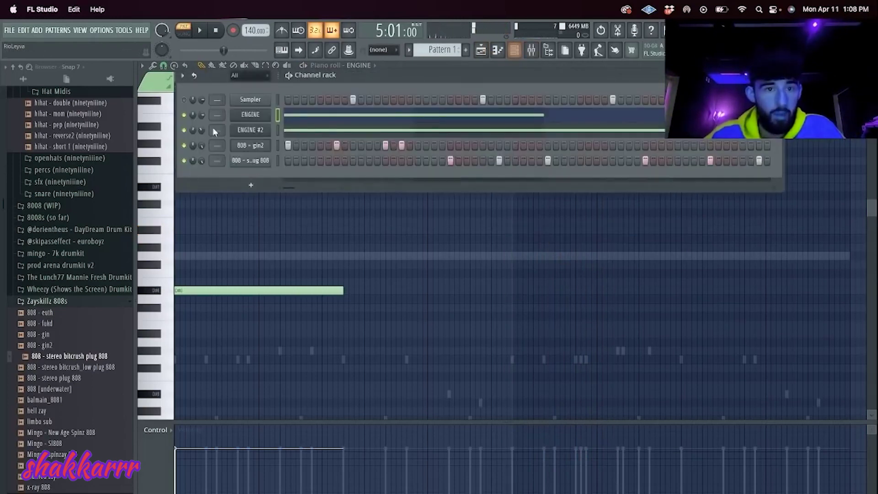
right_click(269, 114)
click(304, 204)
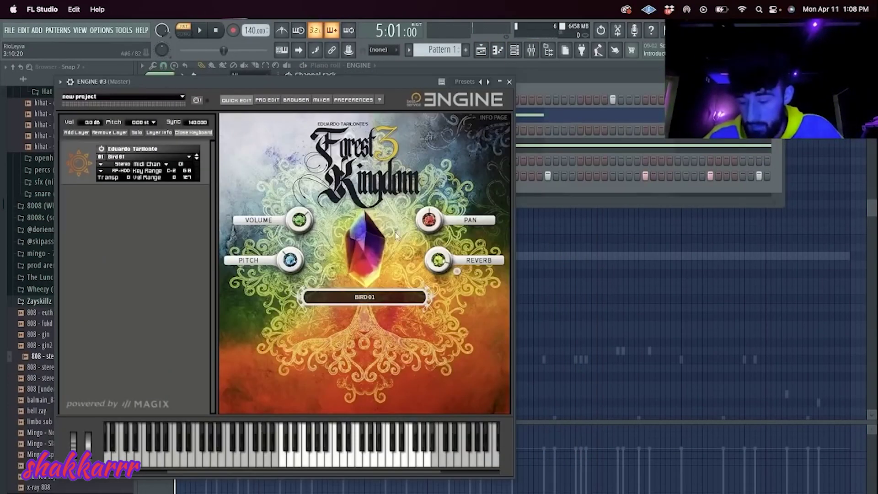
- Load Exotic Bird Call from Forest Kingdom 3's Fantasy Creatures into the cloned channel and audition several notes
click(138, 158)
mouse_move(151, 290)
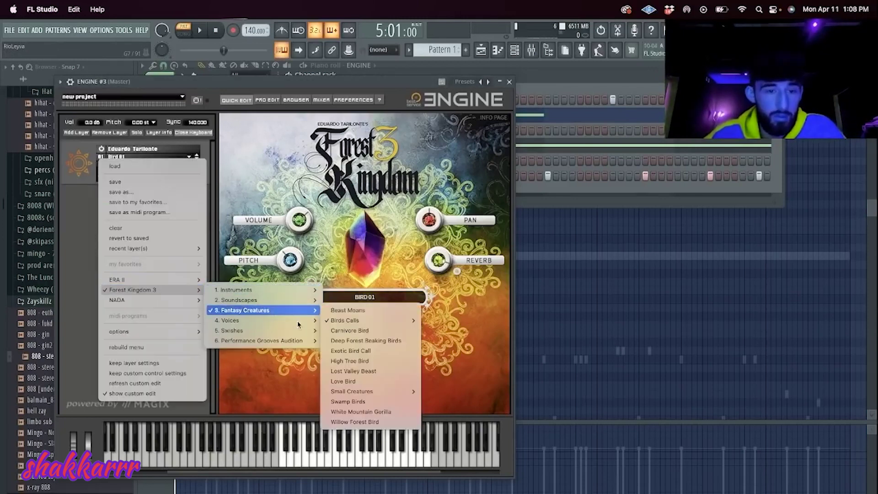
click(389, 353)
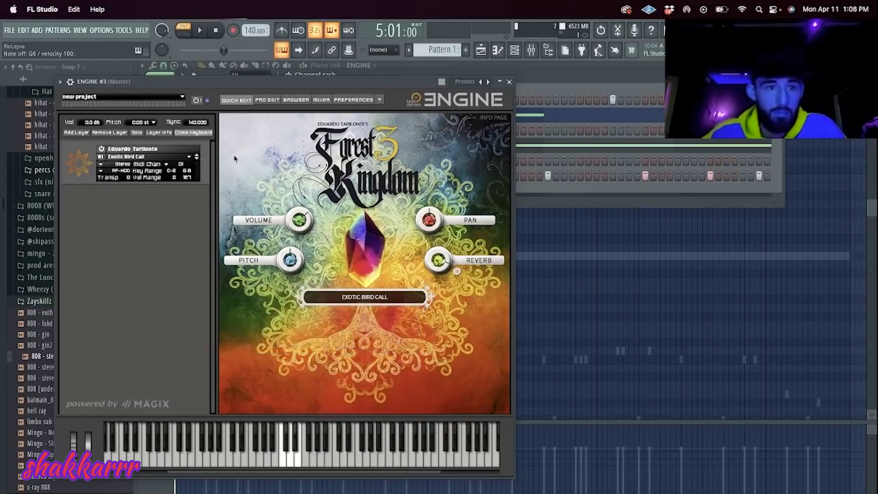
key(y)
key(q)
click(296, 453)
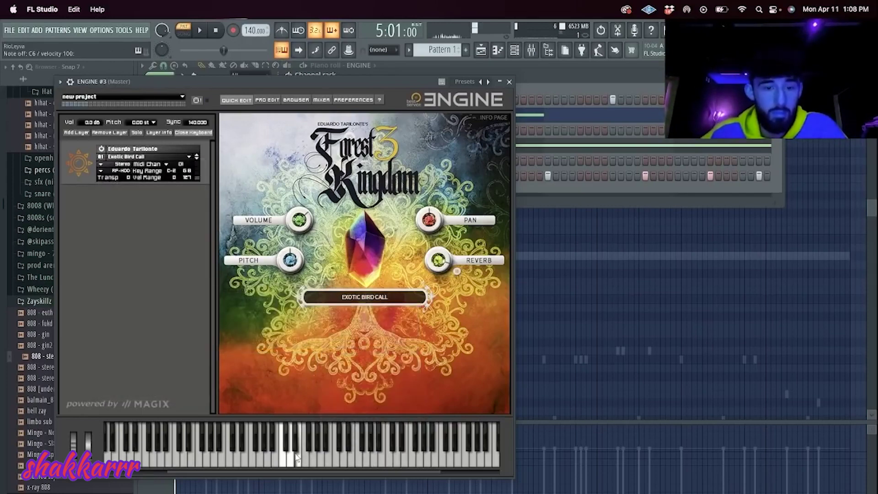
- Browse Forest Kingdom 3's Shaman voices from Shaman Deep Chants to Shaman Rhythm 02, keep the latter in ENGINE #3, and close the plugin
click(181, 157)
mouse_move(192, 290)
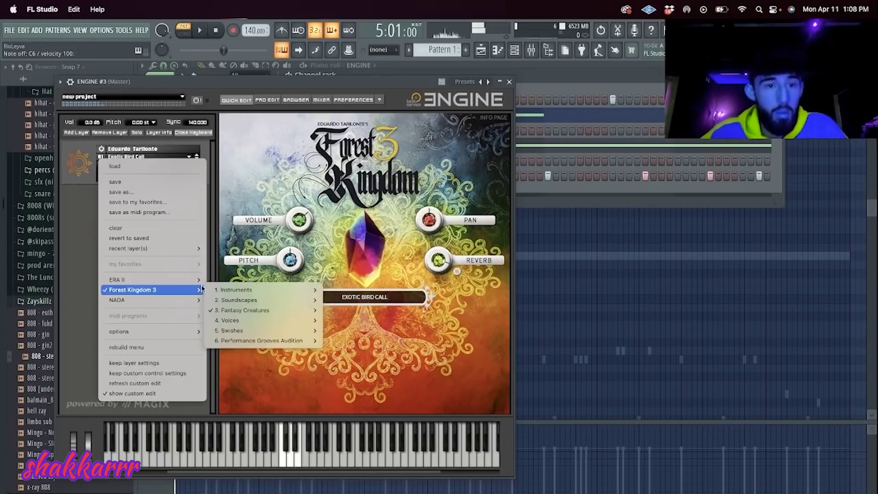
mouse_move(274, 320)
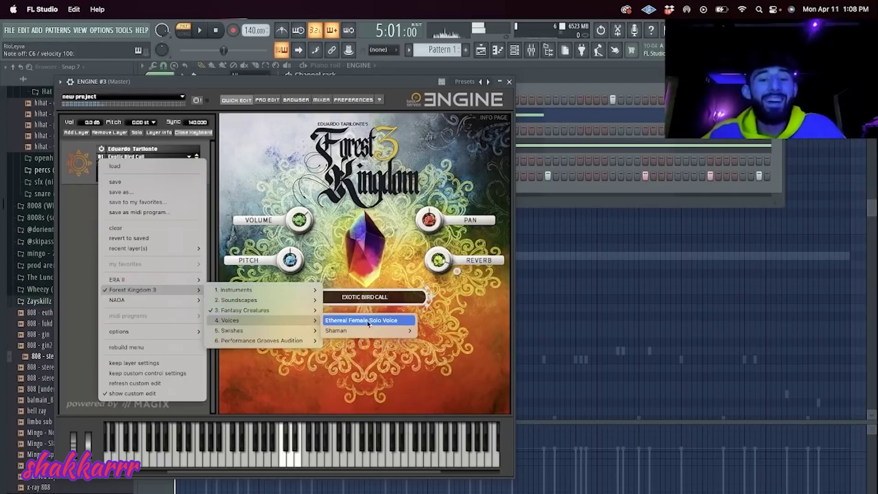
mouse_move(366, 330)
click(472, 333)
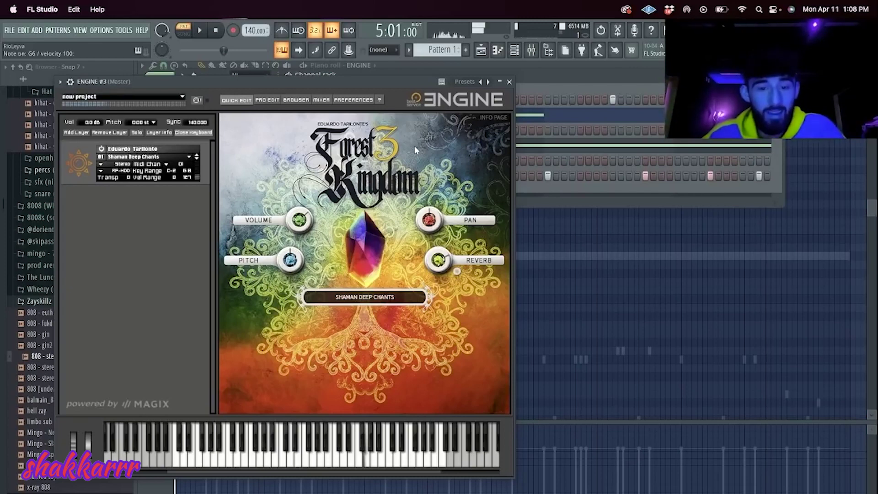
click(197, 159)
click(197, 158)
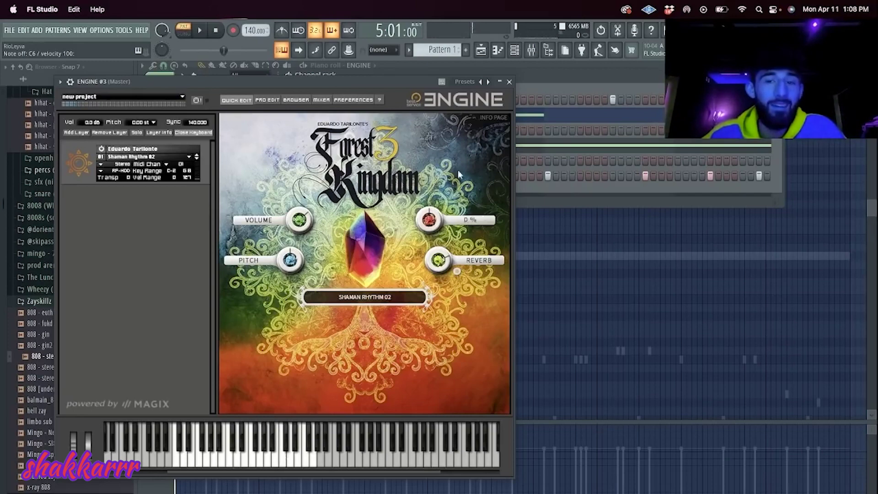
click(512, 85)
- Open the ENGINE #3 channel's piano roll and test notes in its upper octaves
right_click(272, 127)
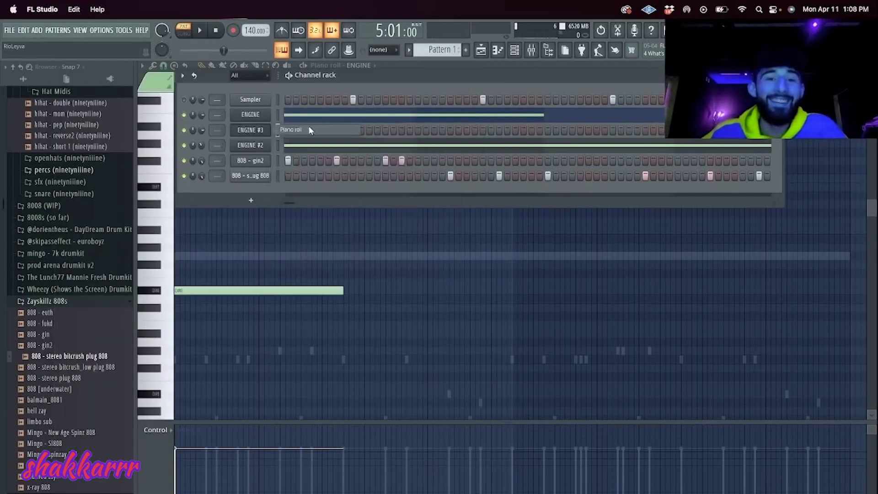
click(285, 130)
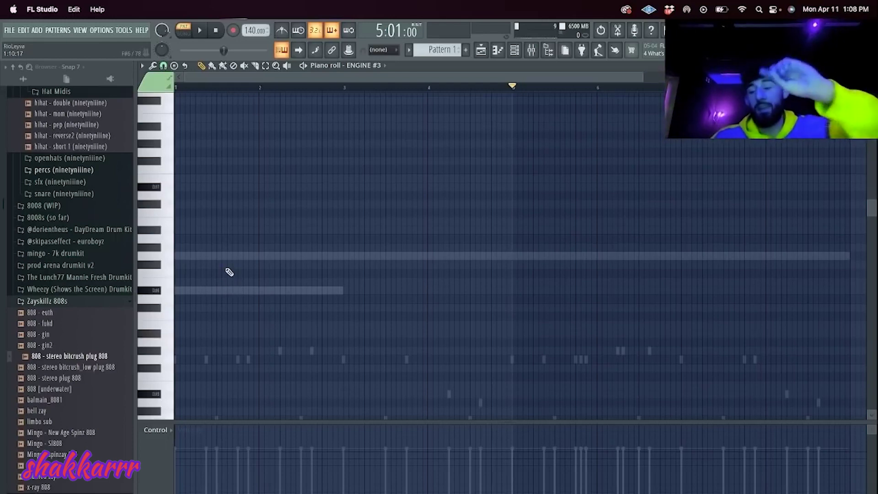
click(199, 293)
click(201, 255)
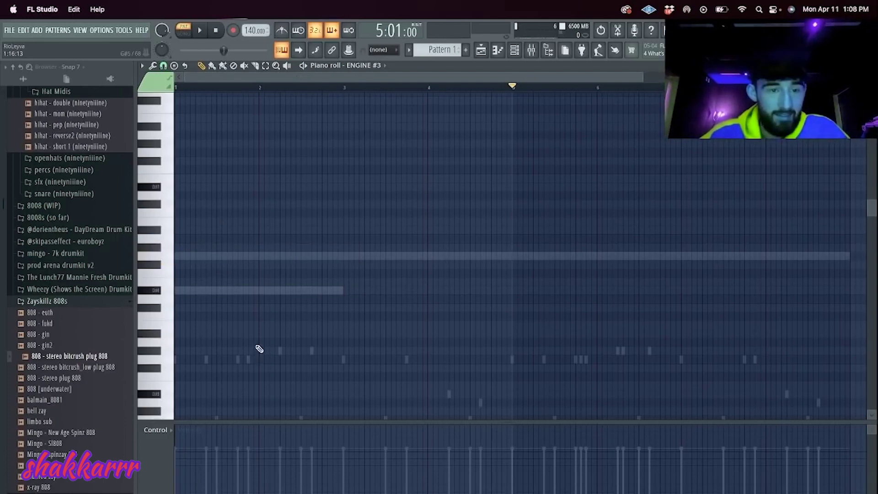
- Try two-bar notes between C3 and A#3 at the start of ENGINE #3's piano roll, deleting each one
scroll(260, 349, down, 10)
click(178, 283)
key(space)
right_click(192, 281)
click(183, 292)
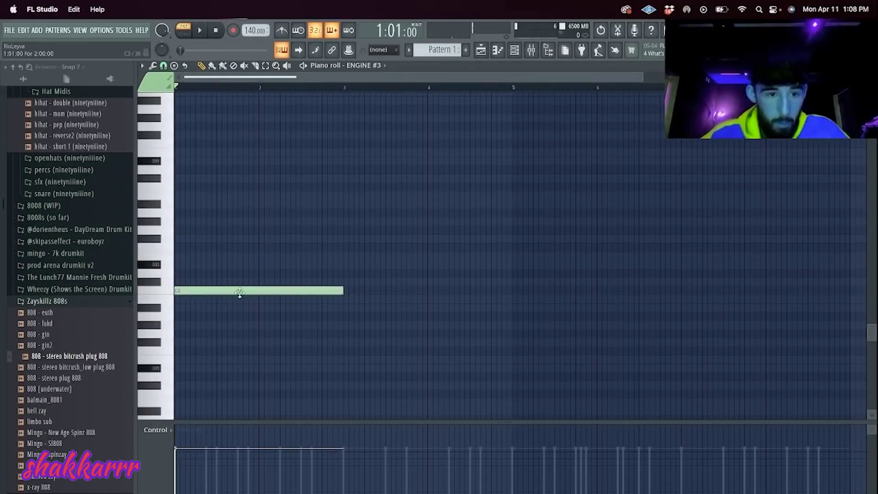
right_click(293, 289)
drag(200, 302, 151, 223)
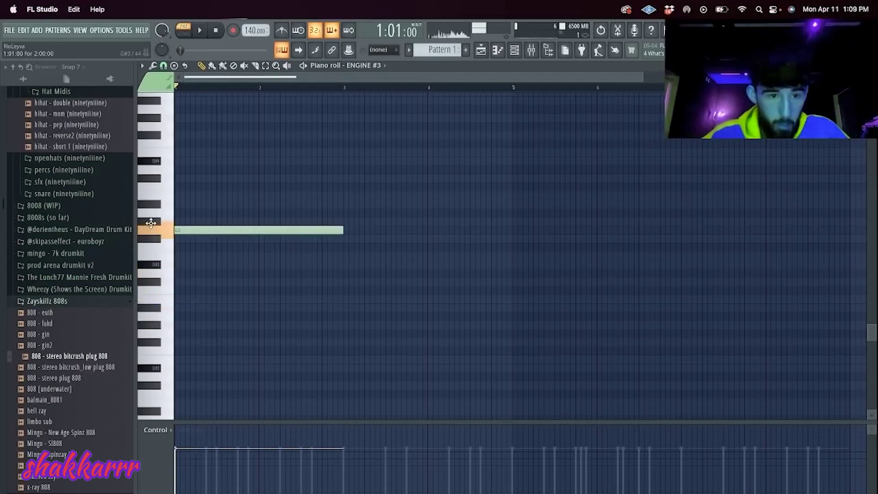
drag(154, 217, 156, 199)
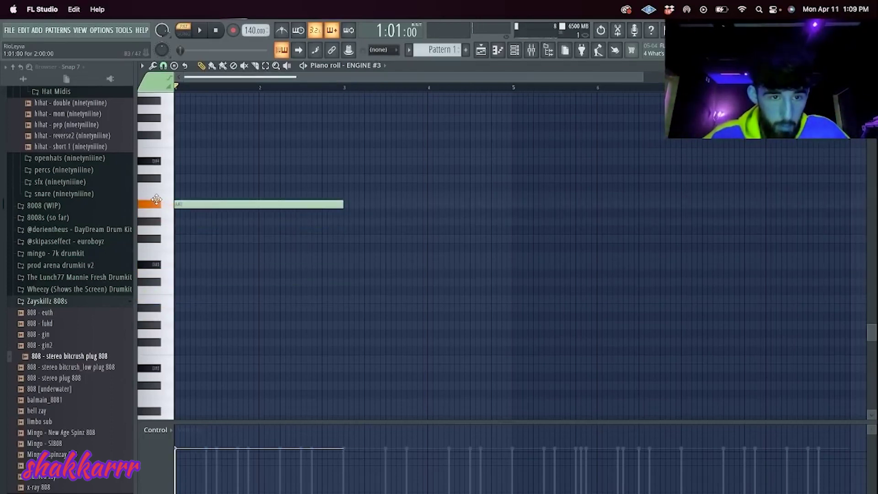
right_click(194, 203)
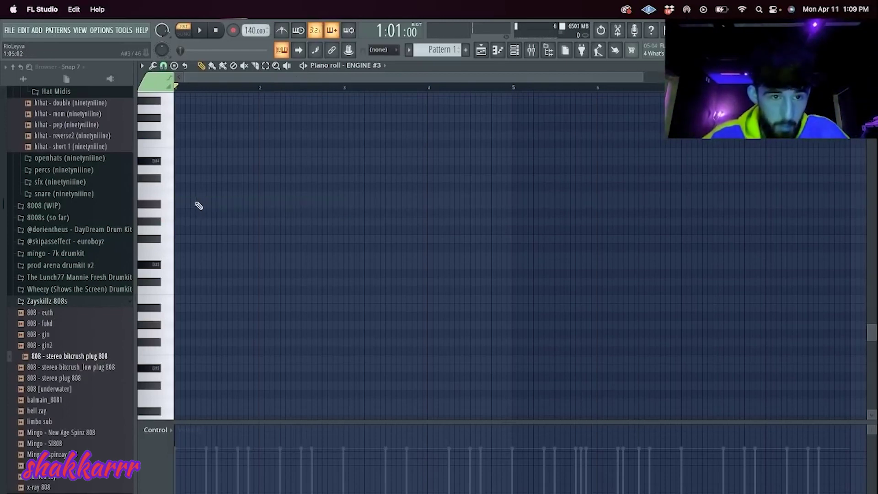
- Draw a two-bar F#4 note at the start of ENGINE #3's piano roll and duplicate it three times to fill eight bars
drag(165, 198, 164, 131)
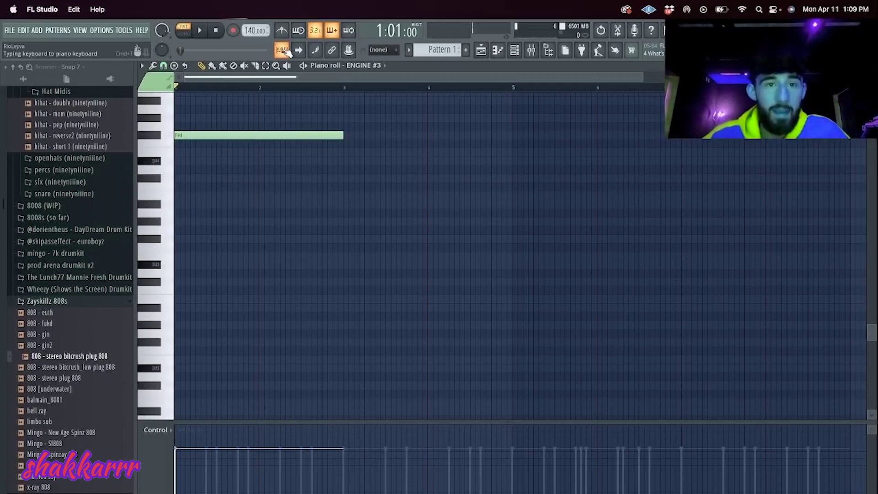
key(ctrl+b)
key(ctrl+b)
key(ctrl+b)
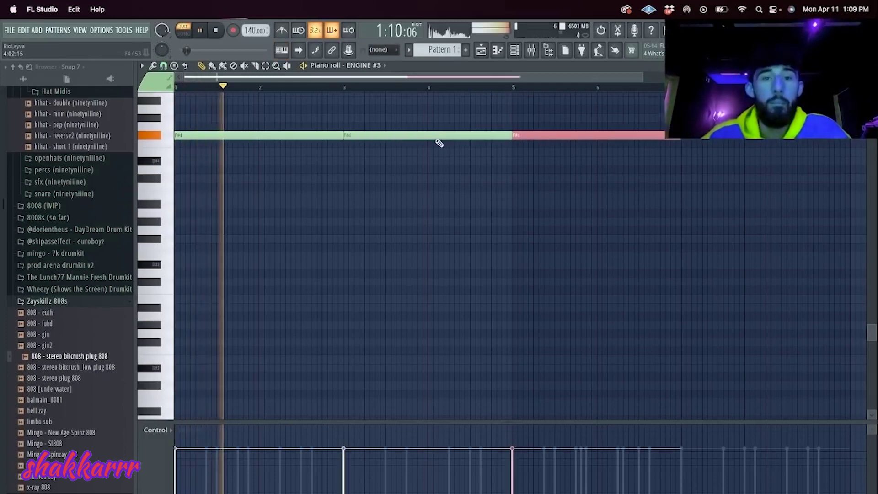
- Adjust the ENGINE #3 channel's volume and clone the channel
click(514, 49)
drag(202, 130, 201, 119)
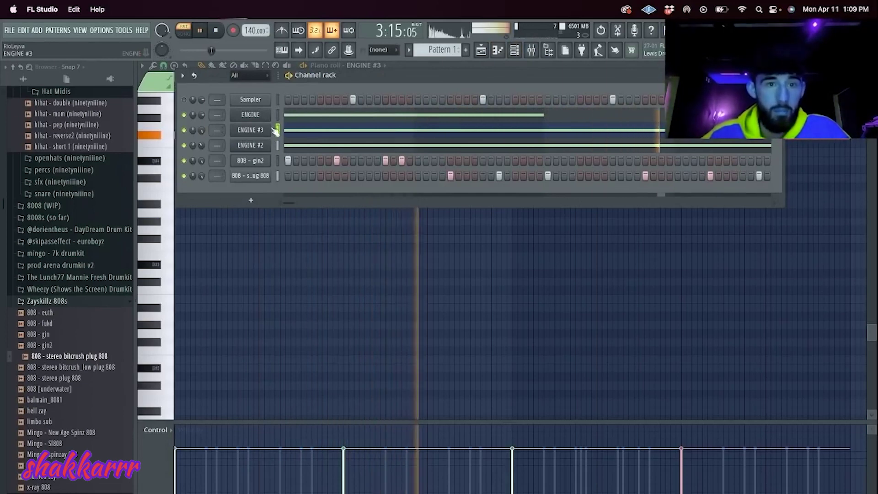
right_click(270, 130)
click(232, 130)
right_click(264, 134)
click(310, 219)
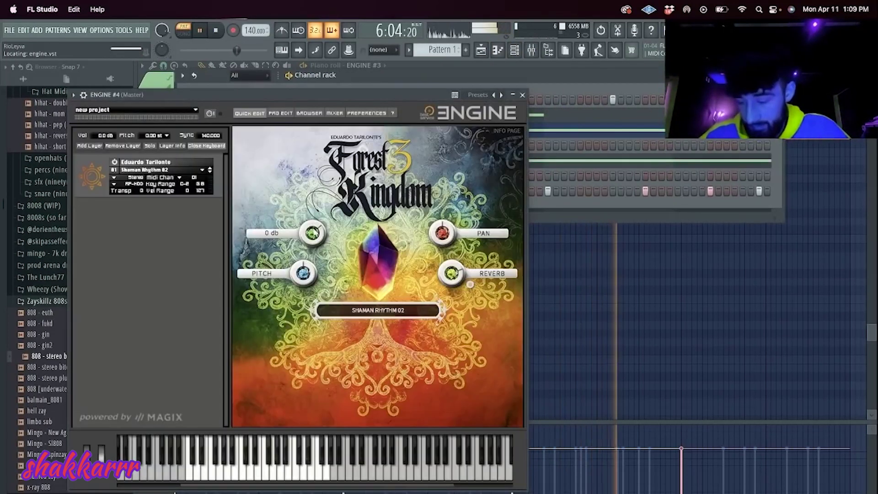
- Load the Forest Kingdom 3 exotic flute soundscape Bamboo Dreams 2 into the ENGINE #4 channel and close the plugin window
click(179, 171)
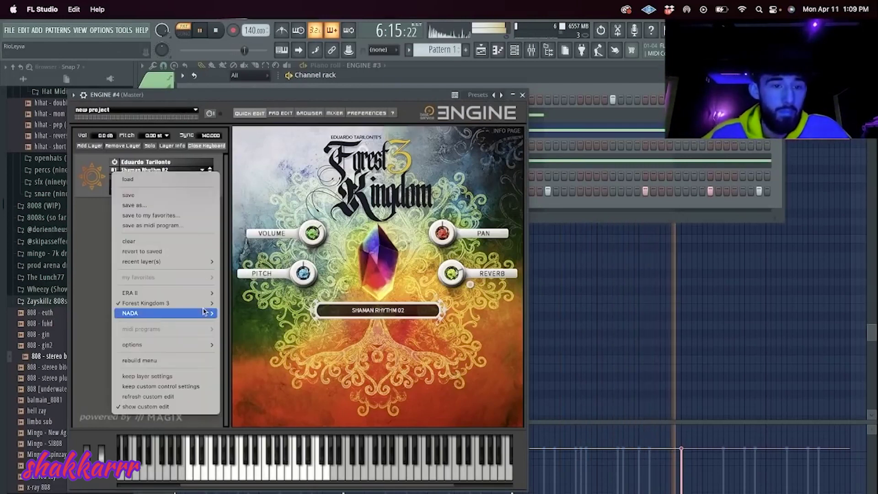
mouse_move(215, 307)
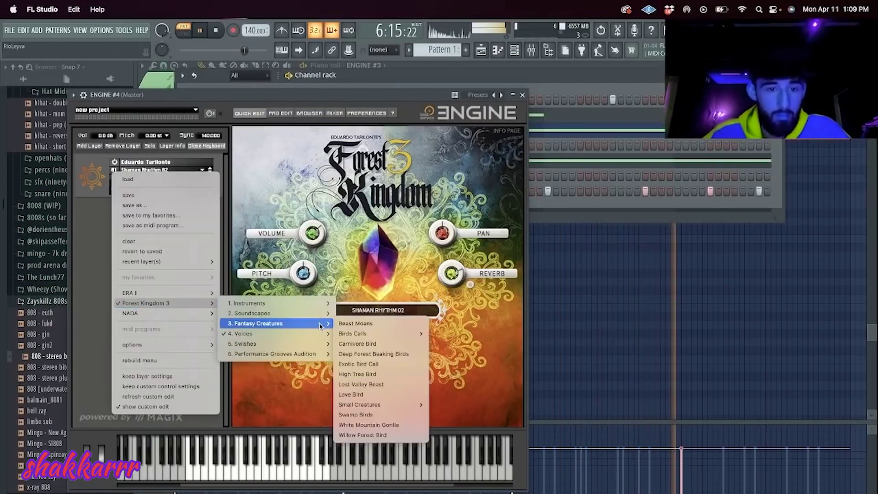
mouse_move(316, 313)
mouse_move(375, 323)
mouse_move(480, 333)
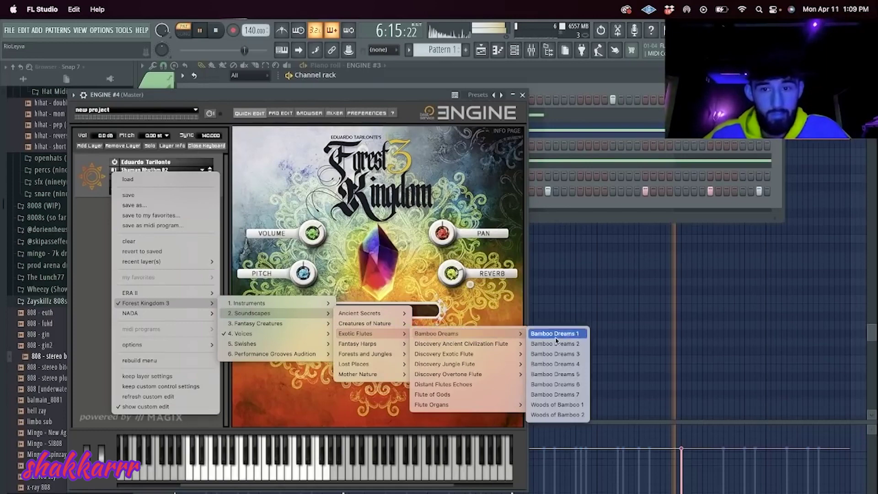
click(563, 343)
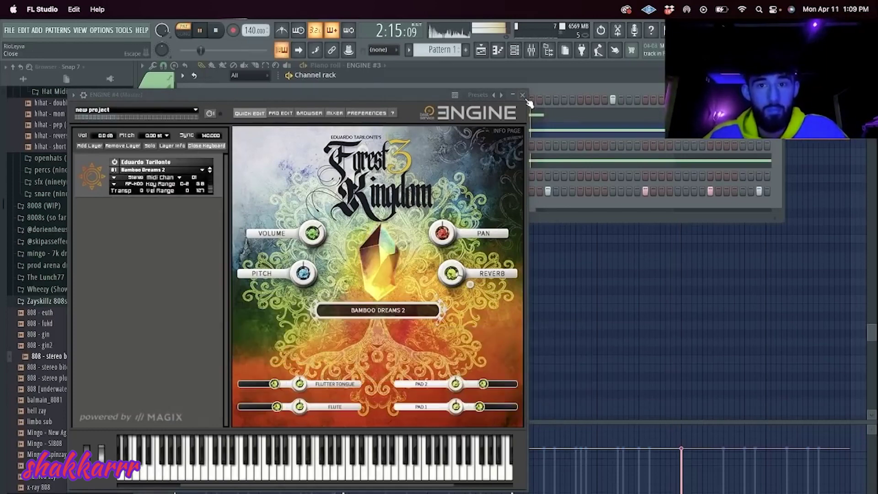
click(522, 95)
- Open the ENGINE #4 channel's piano roll and draw a two-bar A6 note starting at bar 3
right_click(251, 147)
click(294, 146)
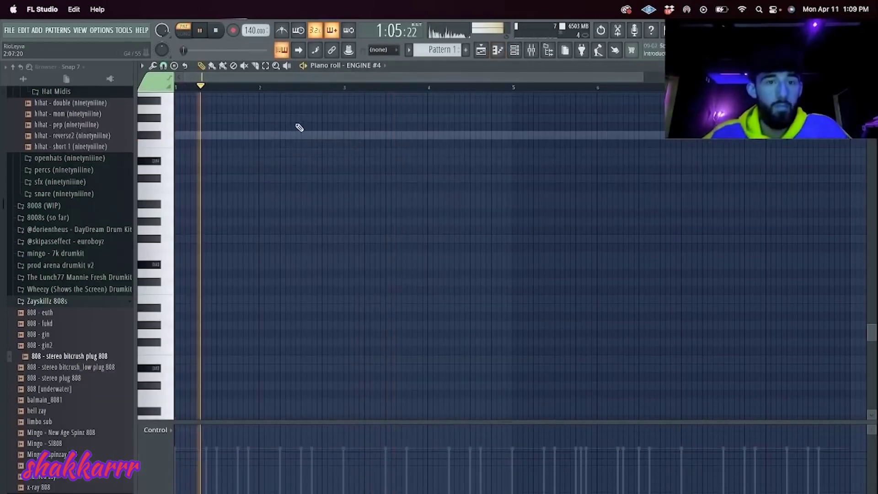
scroll(339, 156, up, 2)
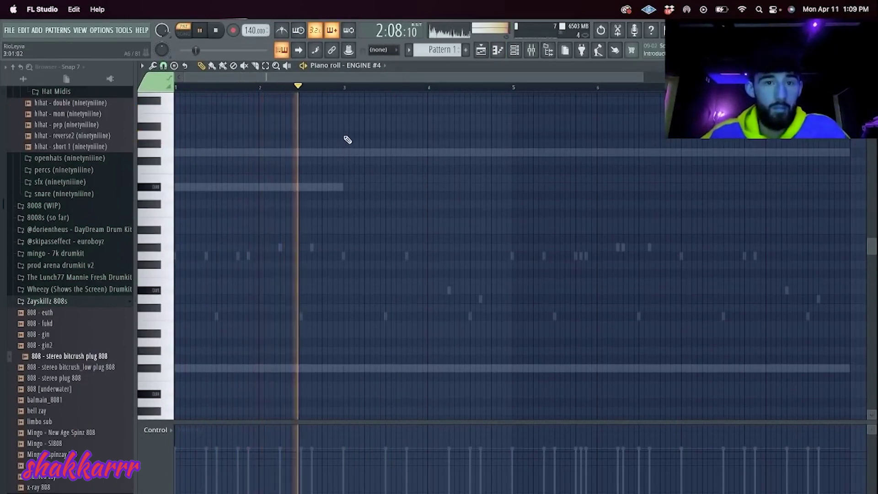
click(346, 137)
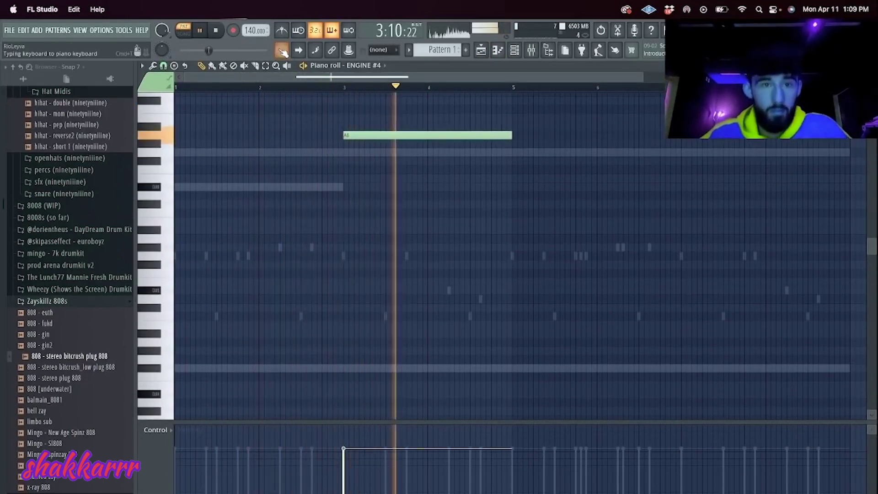
- Try a copy of the A6 note at bar 7, first as D#6 and then as E6, and play it back
key(F6)
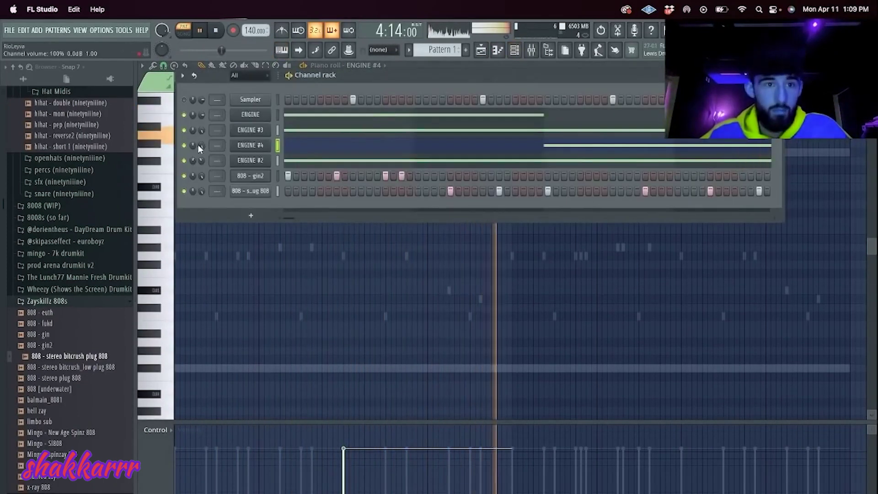
click(316, 150)
click(321, 151)
shift+drag(380, 136, 718, 187)
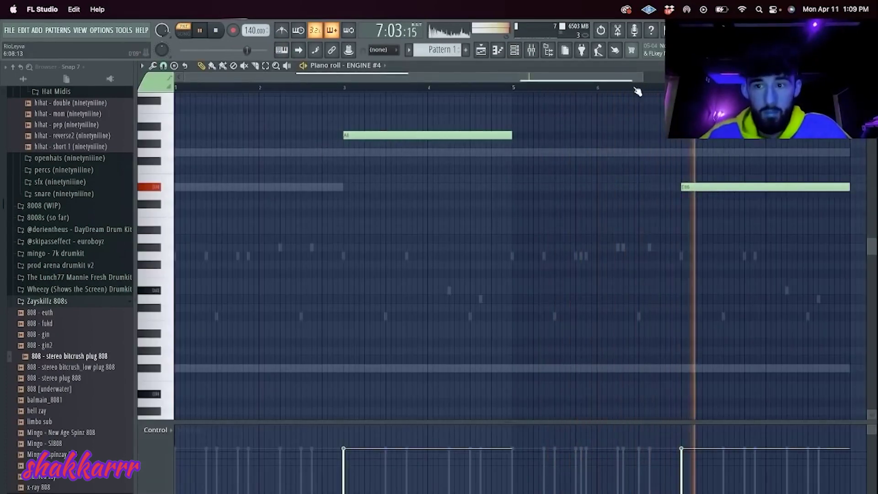
key(space)
scroll(613, 185, down, 1)
drag(613, 185, 613, 176)
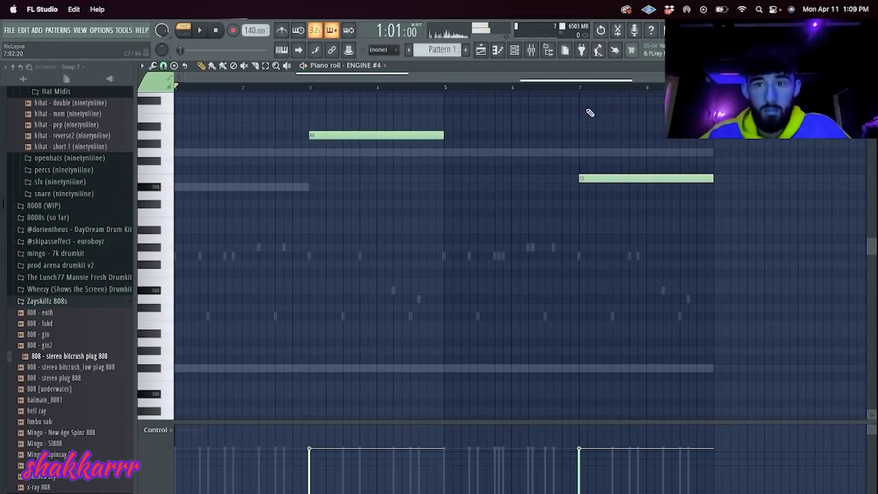
click(584, 90)
key(space)
key(F6)
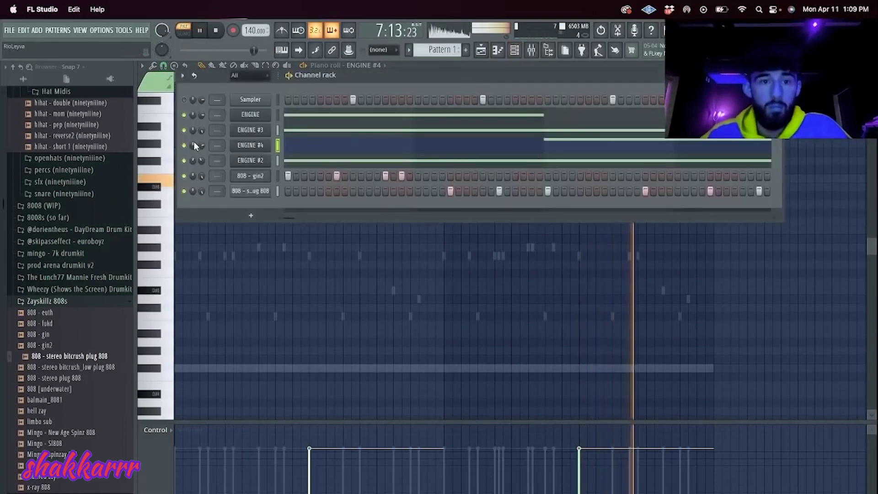
- Delete ENGINE #4's E6 note at bar 7, draw a two-bar D6 note in its place and play it back
key(space)
click(312, 147)
click(311, 146)
right_click(640, 178)
click(579, 197)
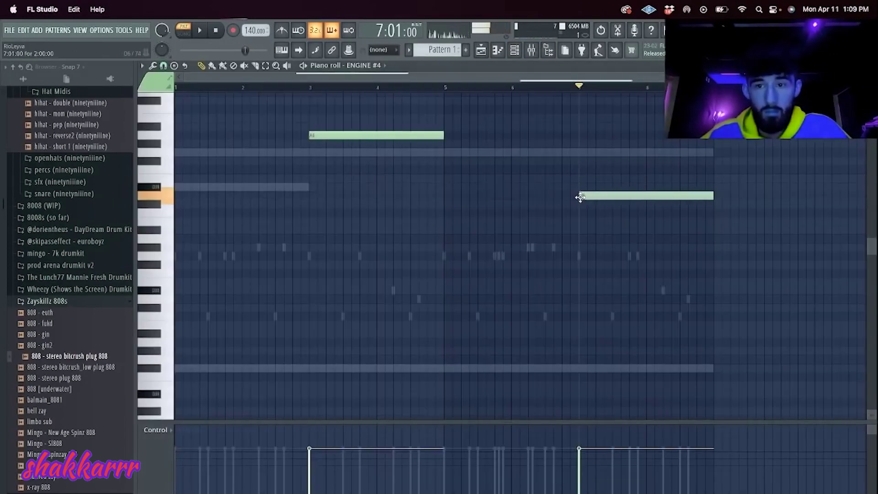
key(space)
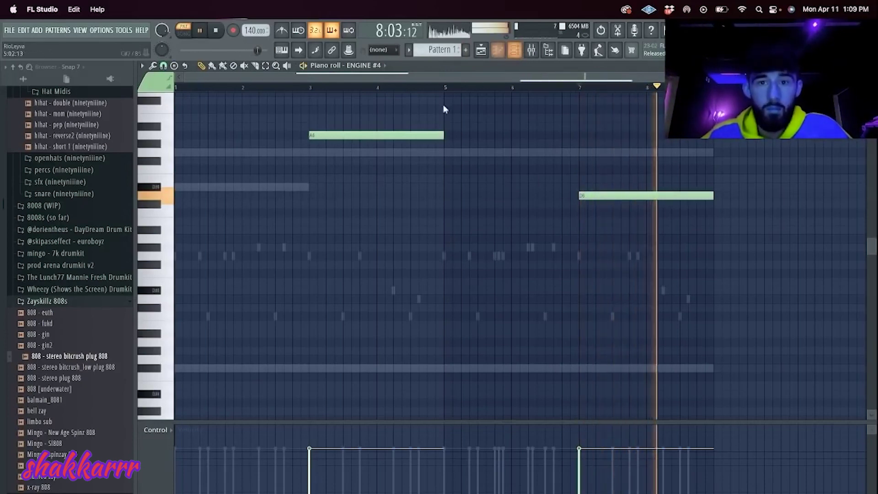
- Add arena hat 3 from prod arena drumkit v2 as a new channel and place its hits on steps 1, 3 and 7
key(F6)
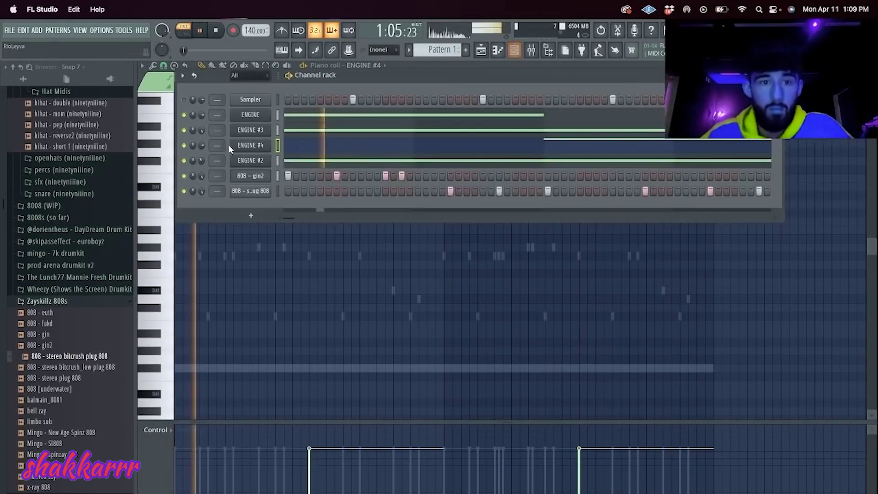
right_click(269, 142)
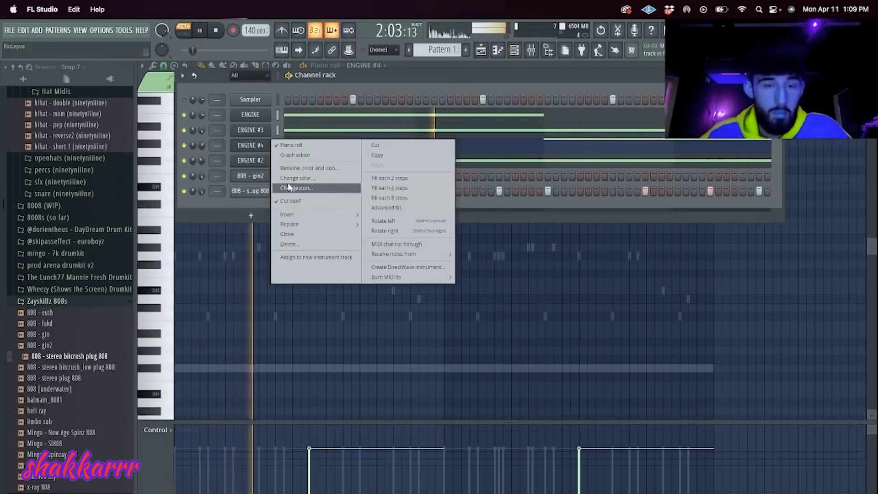
click(238, 201)
key(space)
click(56, 268)
click(56, 313)
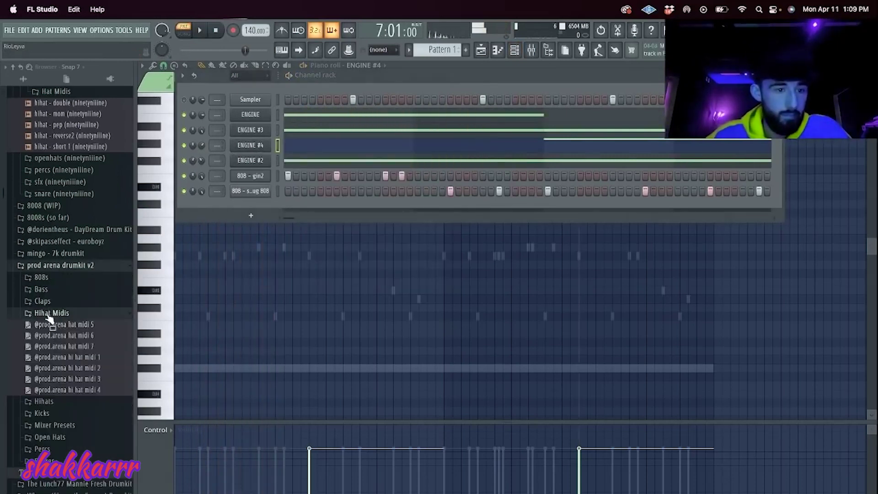
click(56, 313)
click(48, 324)
drag(285, 201, 287, 202)
click(287, 206)
click(296, 206)
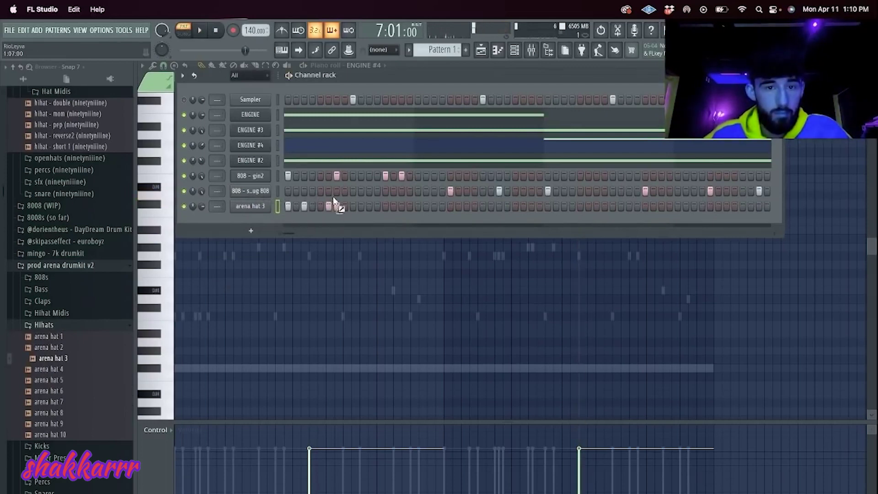
- Add arena clap 4 and arena clap 2 as channels, with a clap 4 hit on step 9 and a clap 2 hit on step 3
click(34, 302)
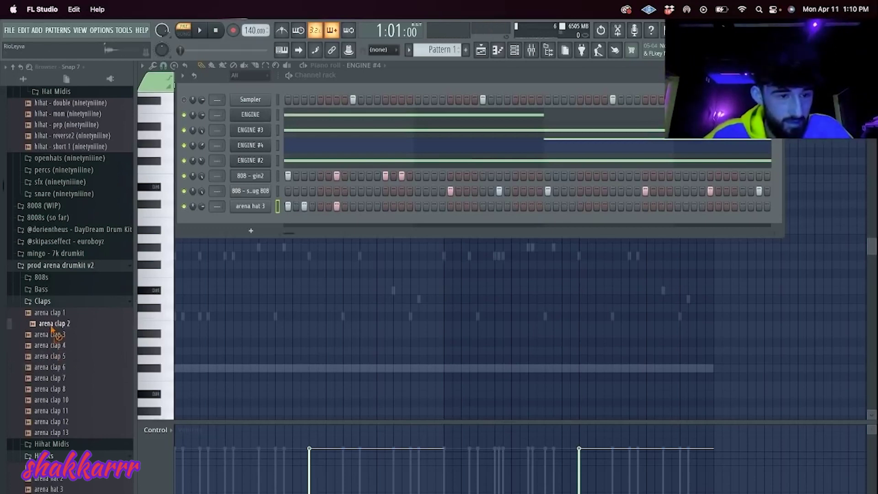
drag(253, 222, 295, 238)
click(304, 236)
key(space)
click(352, 222)
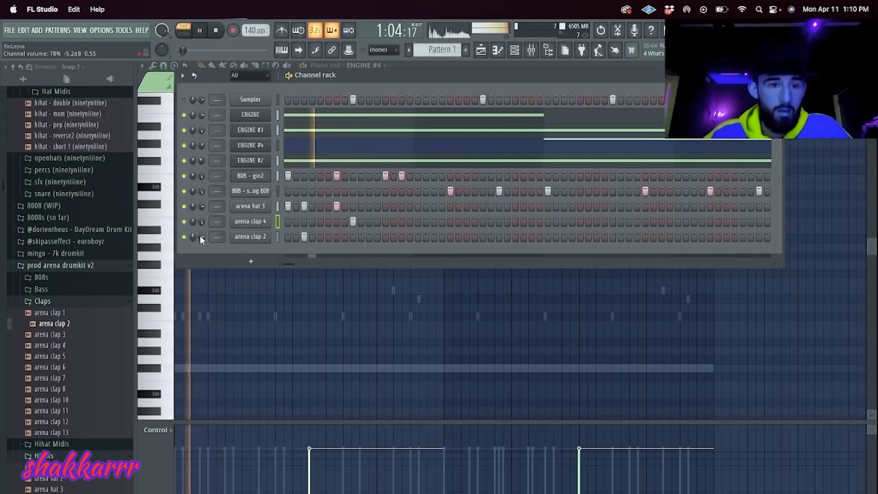
- Try three consecutive arena clap 4 hits on steps 13 to 15, remove them and restart playback
click(386, 222)
click(394, 222)
click(402, 222)
click(403, 221)
click(393, 221)
click(385, 222)
key(space)
key(space)
- Place arena clap 4 hits on steps 19 and 41, and arena clap 2 hits on steps 25, 27 and 35
click(434, 221)
click(483, 237)
click(500, 236)
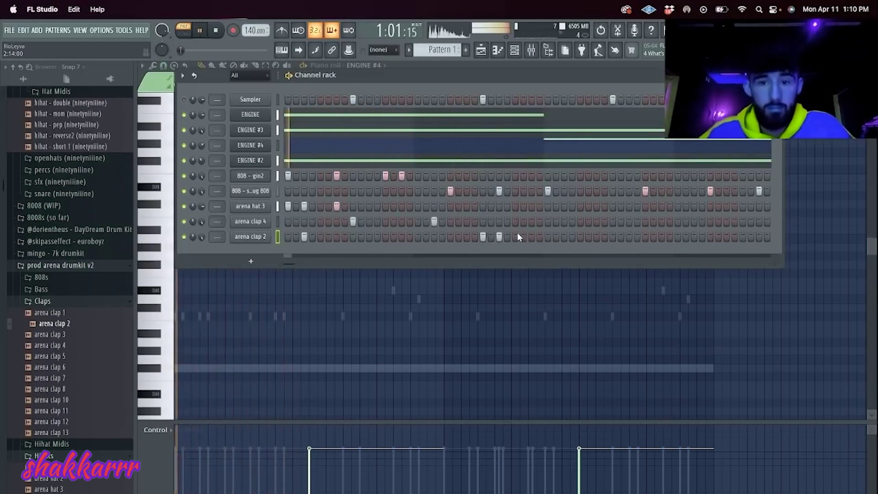
click(564, 237)
click(613, 221)
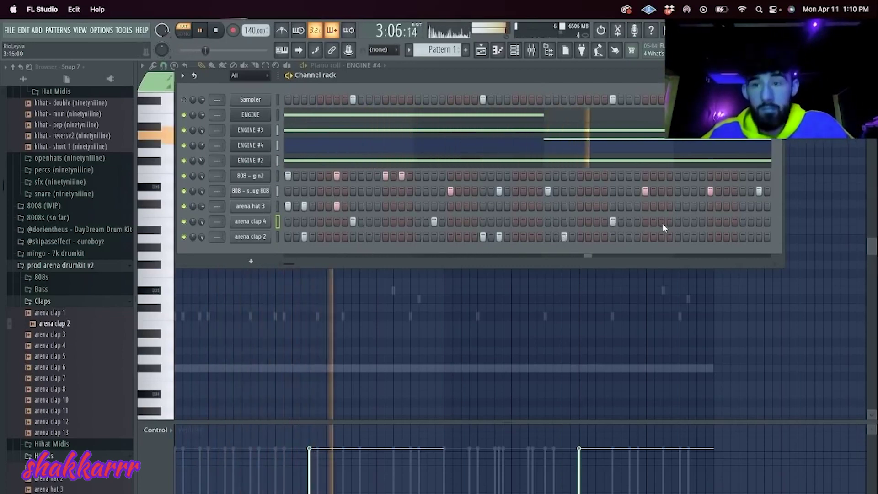
- Place arena clap 4 hits on steps 51, 57, 58 and 59, and an arena clap 2 hit on step 63
click(694, 222)
click(743, 222)
click(751, 221)
click(760, 222)
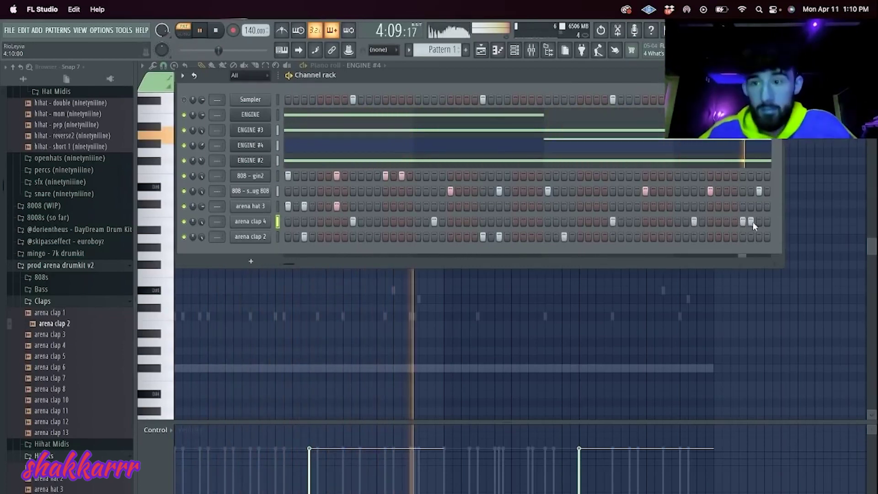
click(773, 263)
click(773, 263)
click(773, 263)
click(694, 237)
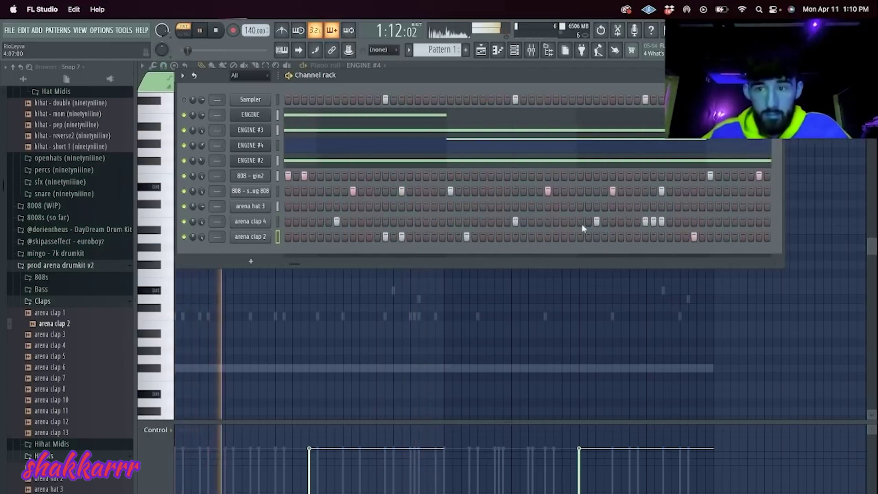
- Duplicate the four-bar arena clap 4 and arena clap 2 parts into bars 5 to 8 in the piano roll
click(239, 221)
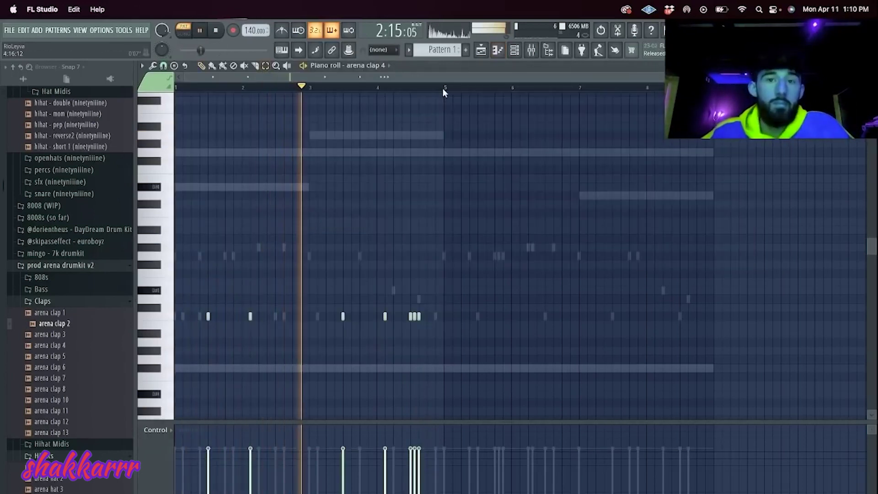
click(388, 65)
click(366, 172)
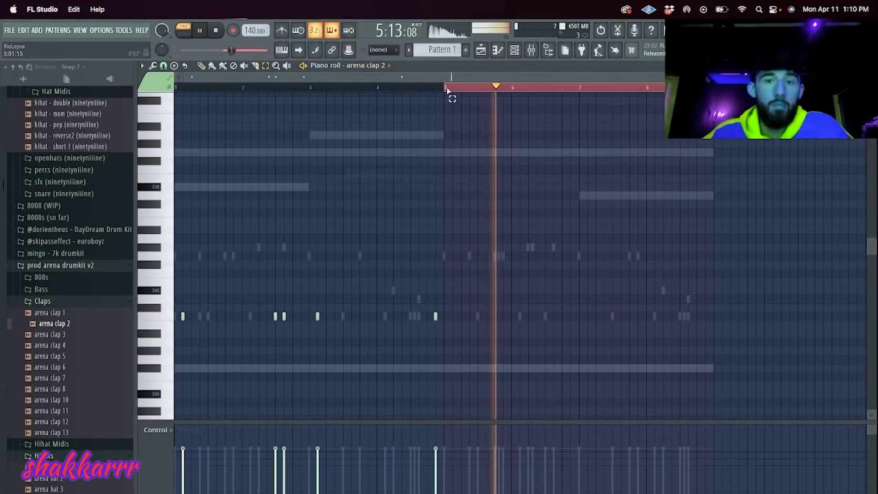
key(ctrl+b)
- Open arena hat 3's piano roll and examine its notes in the opening bars up close
click(389, 66)
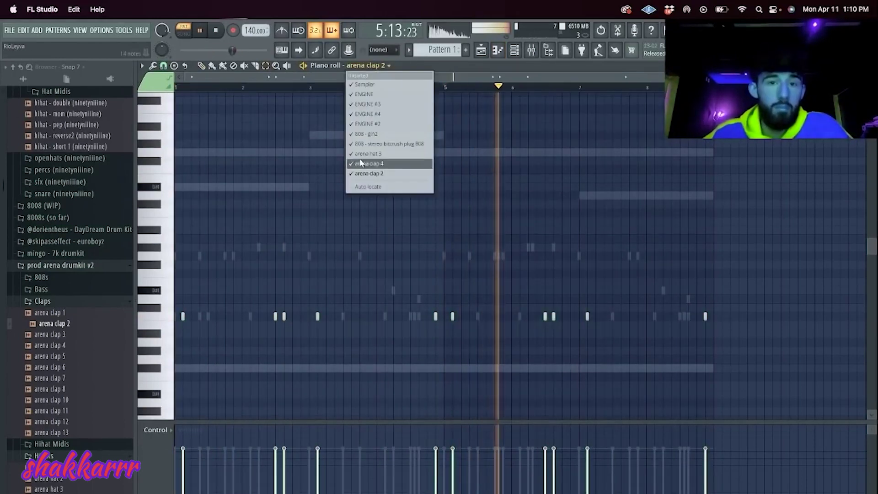
click(379, 155)
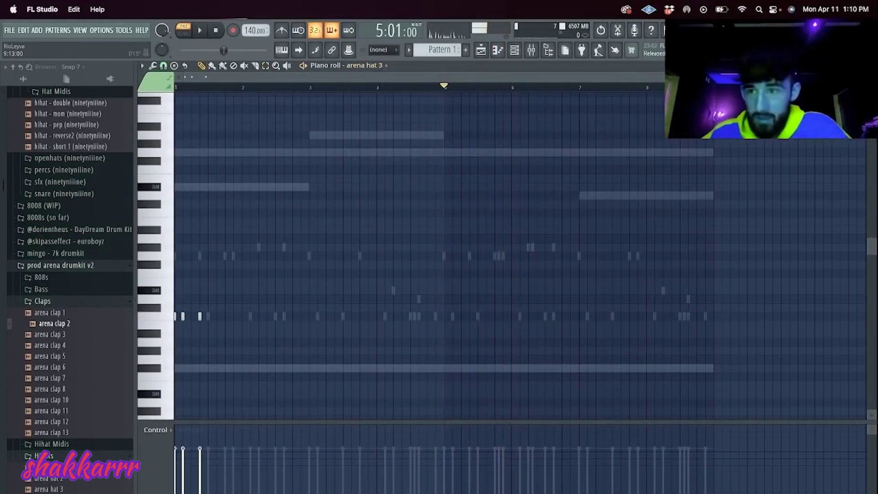
scroll(533, 115, up, 3)
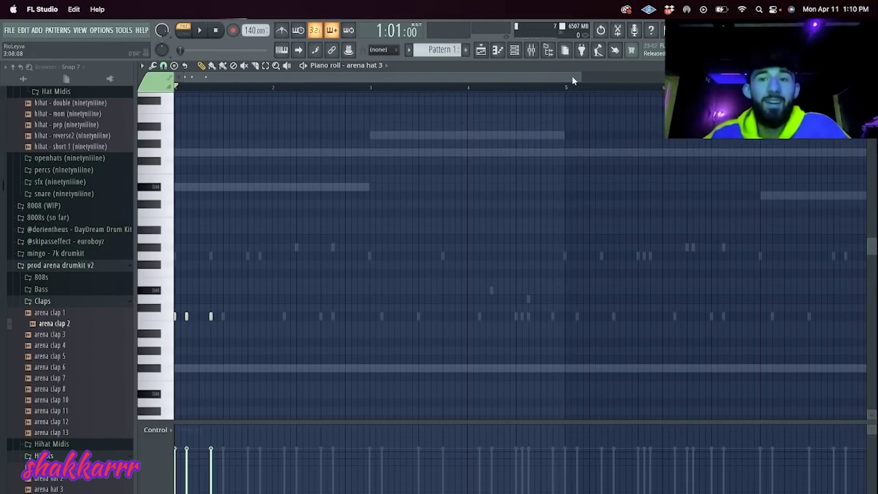
drag(573, 81, 346, 129)
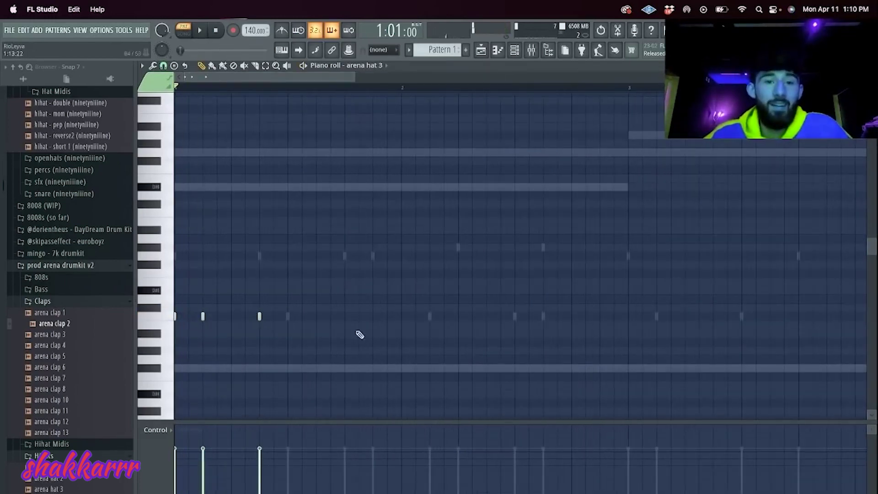
click(514, 51)
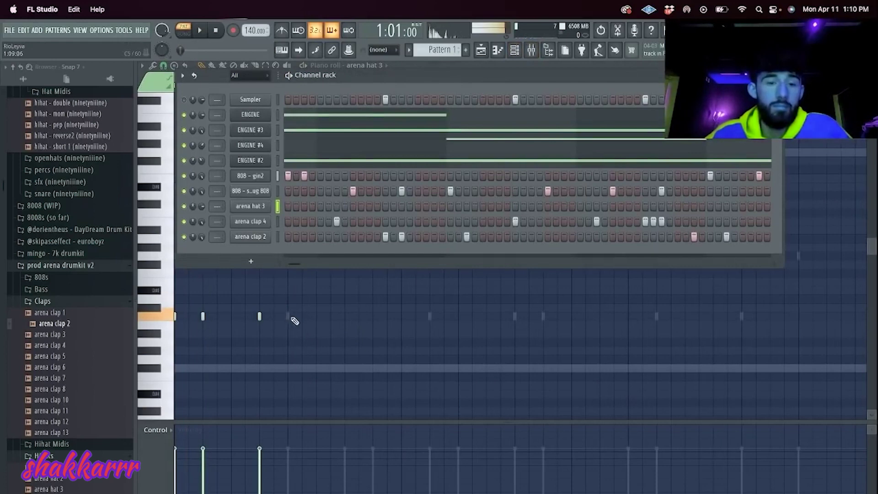
click(275, 319)
- Mute the two 808 channels, arena hat 3 and both clap channels, and clone the ENGINE #2 channel
click(515, 50)
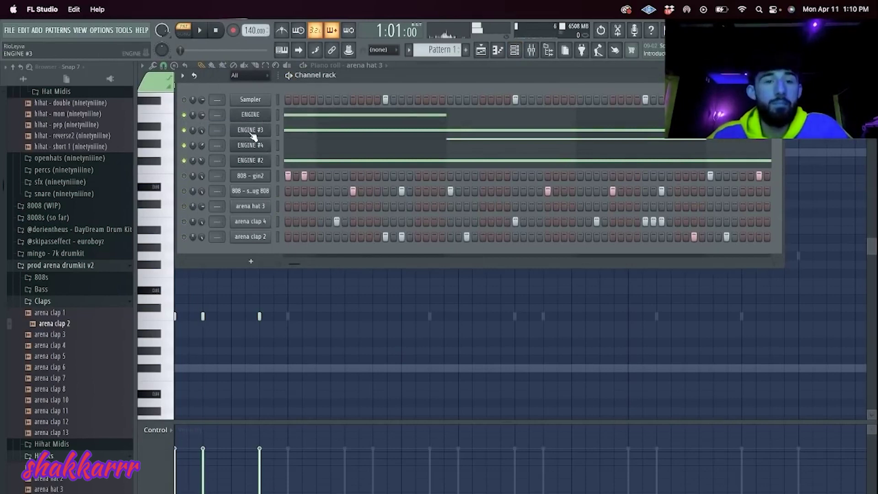
right_click(255, 161)
click(310, 250)
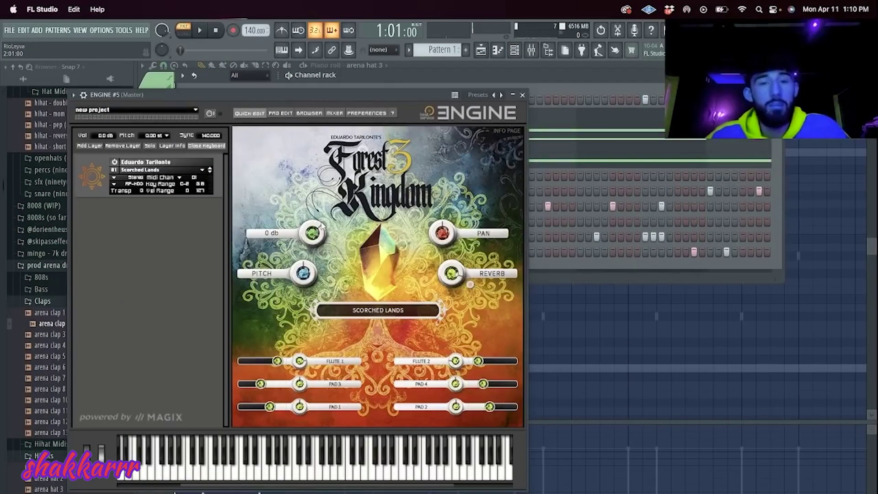
- Load the Forest Kingdom 3 Bulgarian Piccolo Flute from the wind instruments into ENGINE #5 and close the plugin window
click(168, 170)
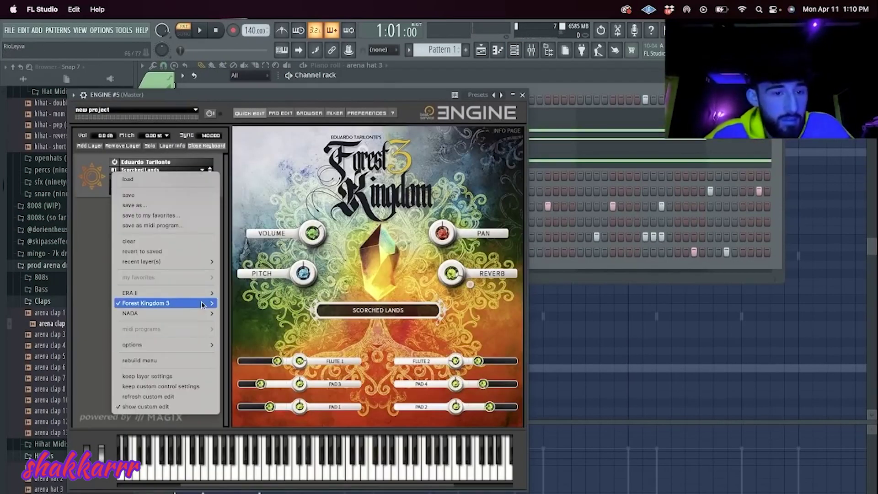
mouse_move(203, 305)
mouse_move(320, 304)
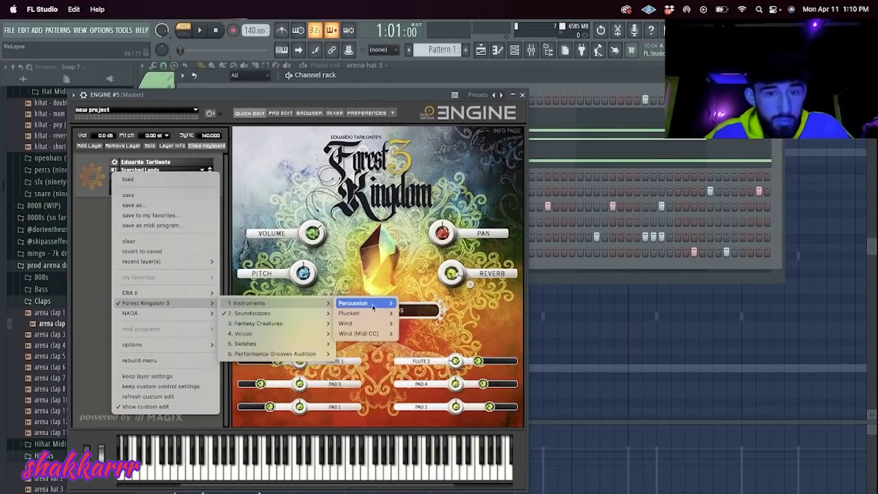
mouse_move(375, 323)
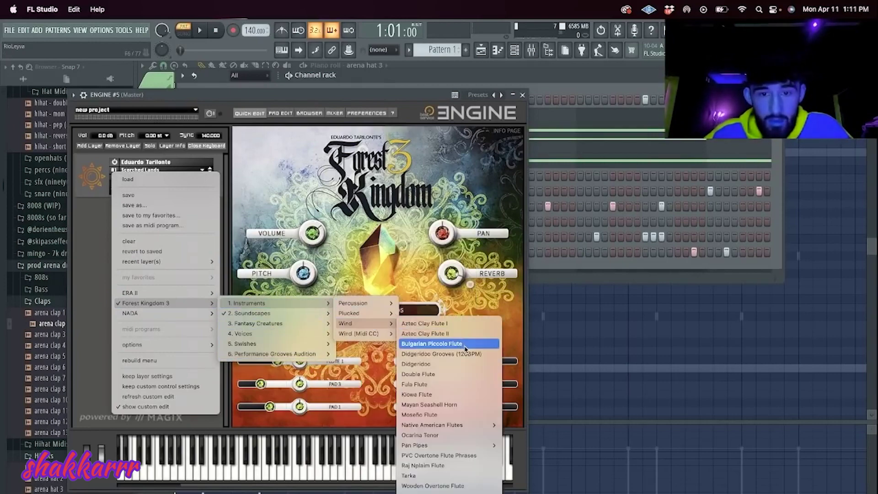
click(465, 344)
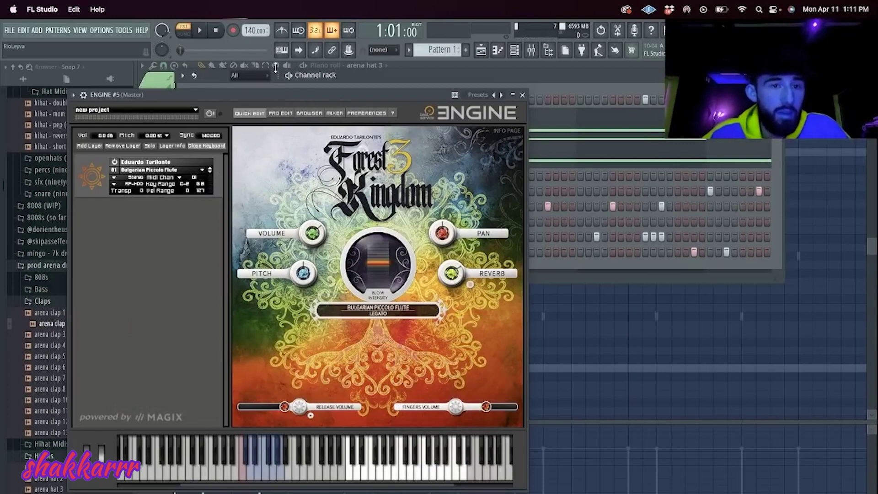
click(522, 94)
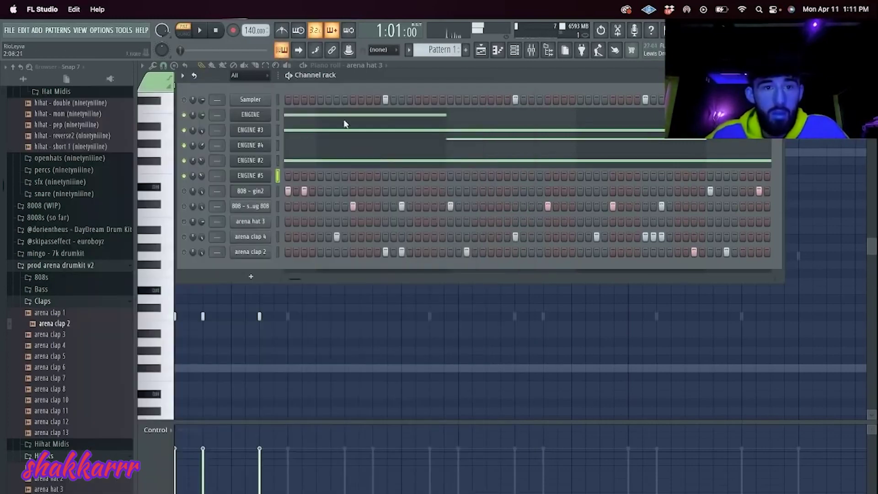
- Open ENGINE #5's piano roll and draw a one-beat C7 note at the start of bar 1
right_click(258, 176)
click(288, 175)
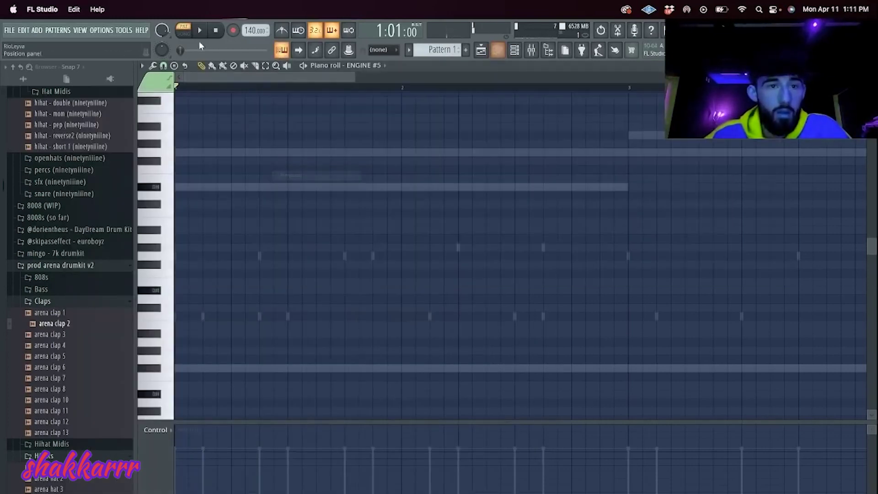
key(space)
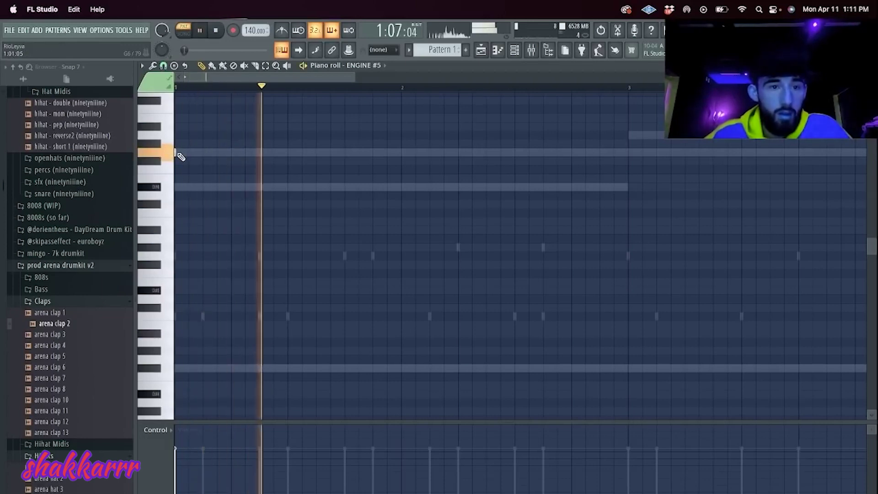
key(space)
drag(177, 153, 342, 144)
scroll(257, 145, up, 3)
click(176, 157)
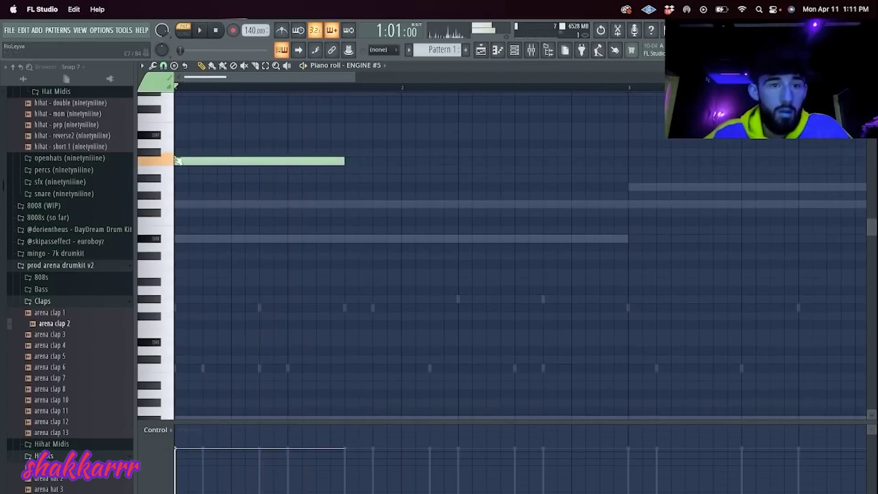
drag(345, 161, 231, 161)
- Add one-beat D7 and D#7 notes on beats 2 and 3 of bar 1
click(280, 143)
key(space)
click(289, 135)
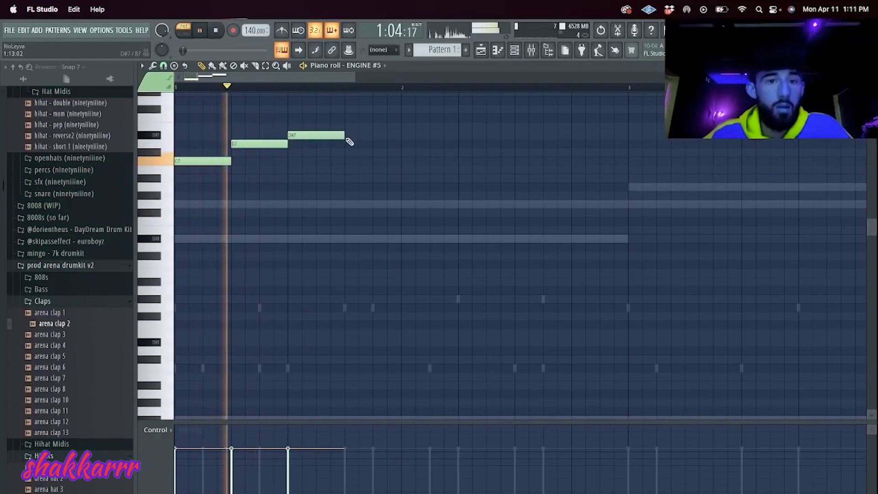
key(space)
click(359, 109)
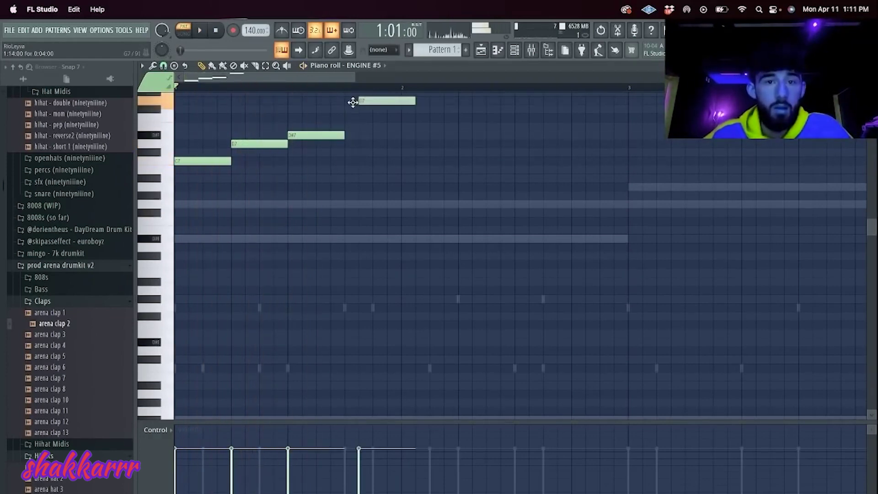
scroll(361, 118, up, 3)
key(space)
click(346, 170)
drag(415, 151, 377, 144)
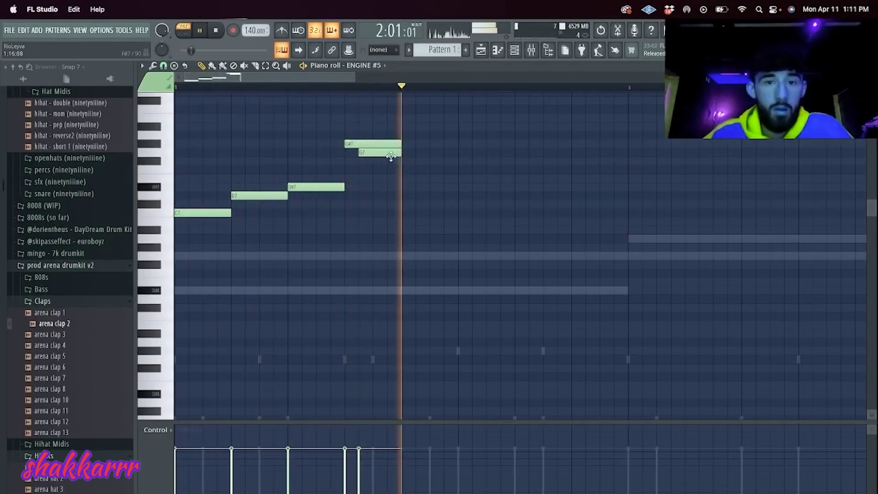
right_click(383, 152)
right_click(380, 144)
- Place a one-beat G#6 note on beat 4 of bar 1 and a G6 note filling bar 2
key(space)
key(space)
click(405, 256)
drag(456, 256, 637, 255)
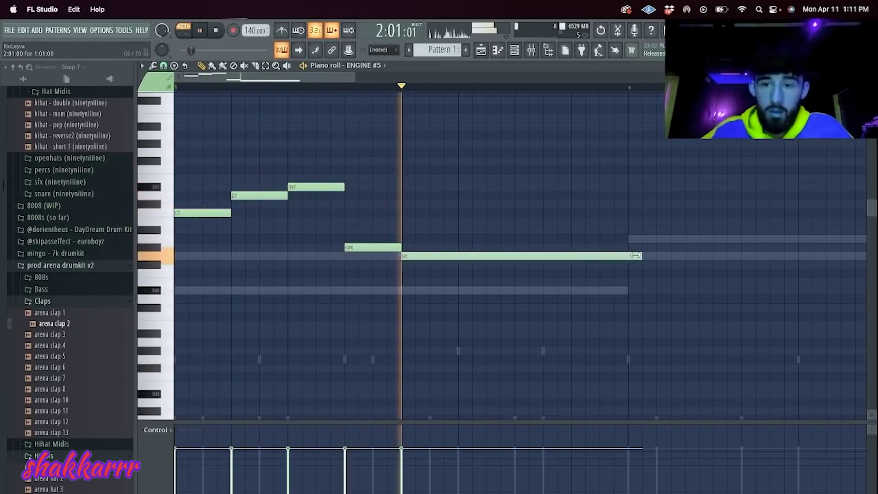
scroll(720, 188, down, 3)
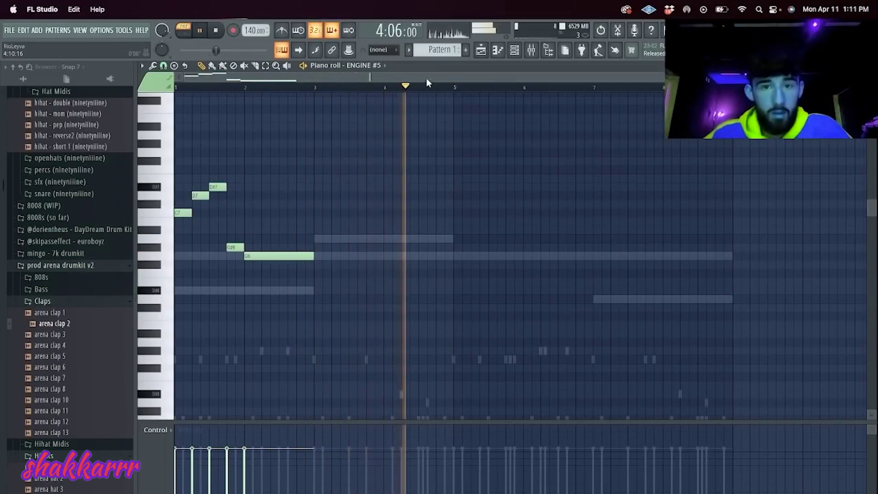
- Add one-bar A#6, C7 and F7 notes at the starts of bars 5, 6 and 7
key(space)
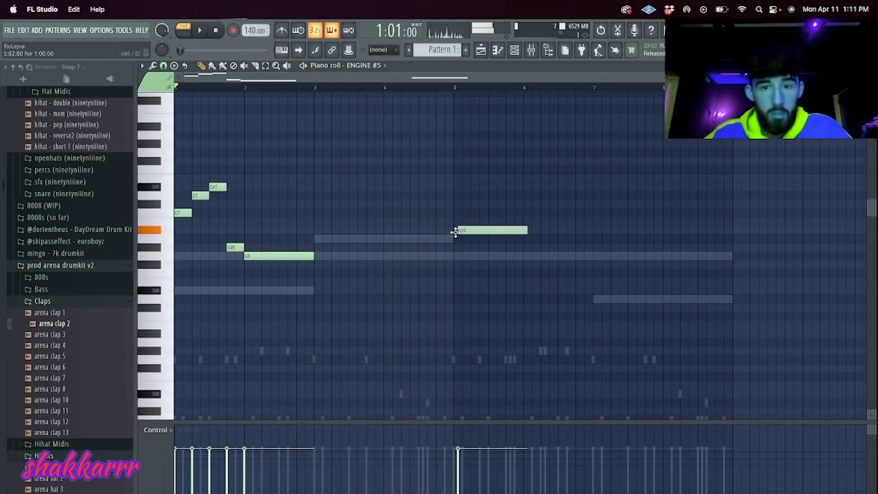
key(space)
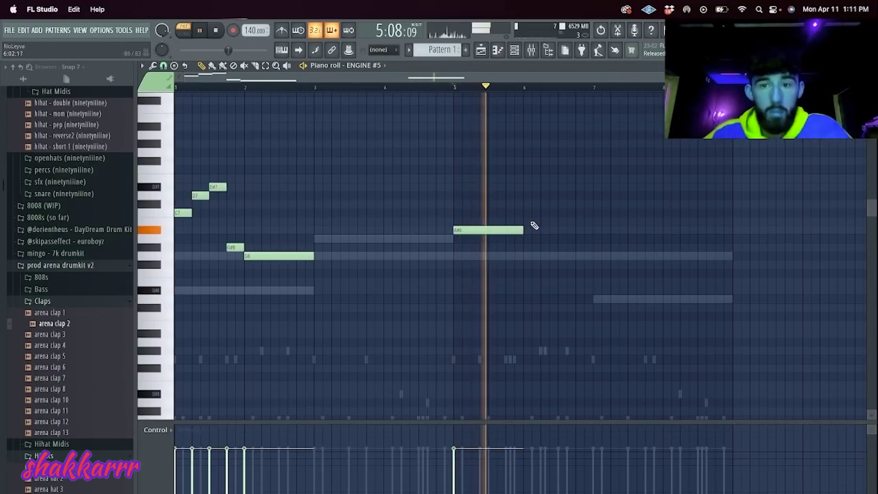
click(526, 213)
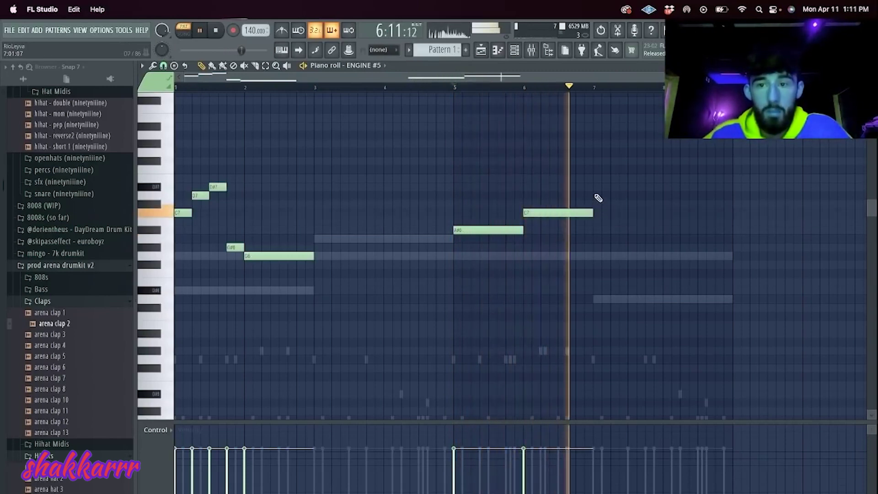
click(594, 178)
drag(592, 176, 593, 170)
- Play from bar 7 and add one-bar G7 and D7 notes at step 13 of bar 7 and the start of bar 8
key(space)
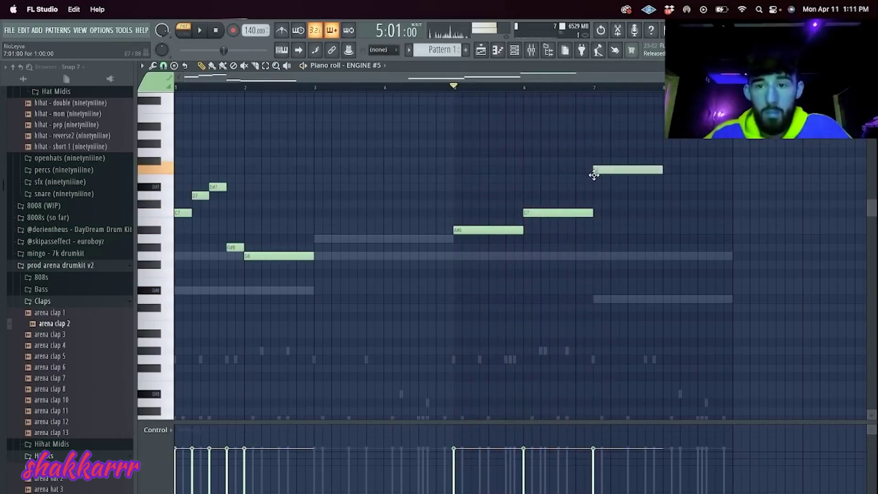
click(595, 87)
key(space)
click(649, 153)
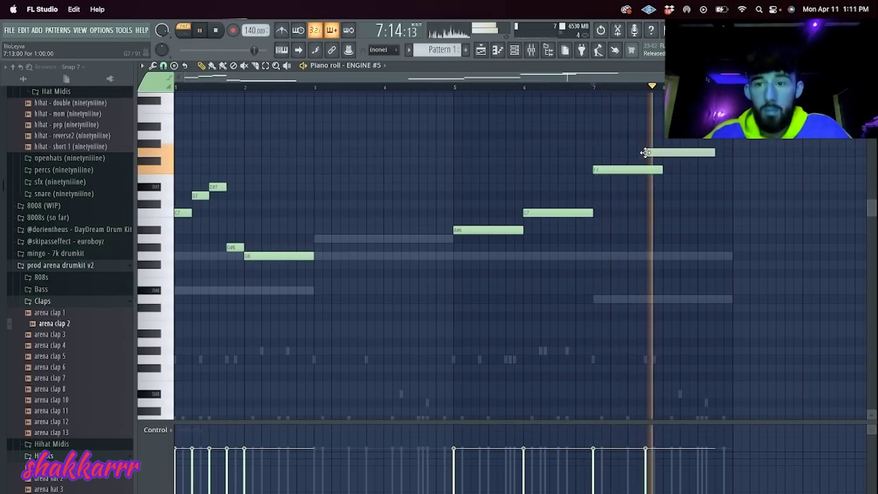
click(658, 197)
key(space)
key(space)
- Add a Kontakt channel to the channel rack and close its plugin window
key(F6)
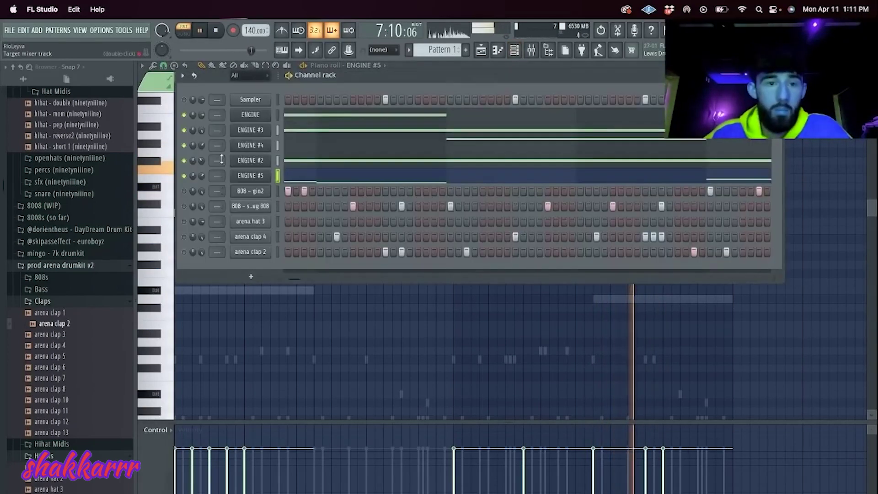
right_click(254, 176)
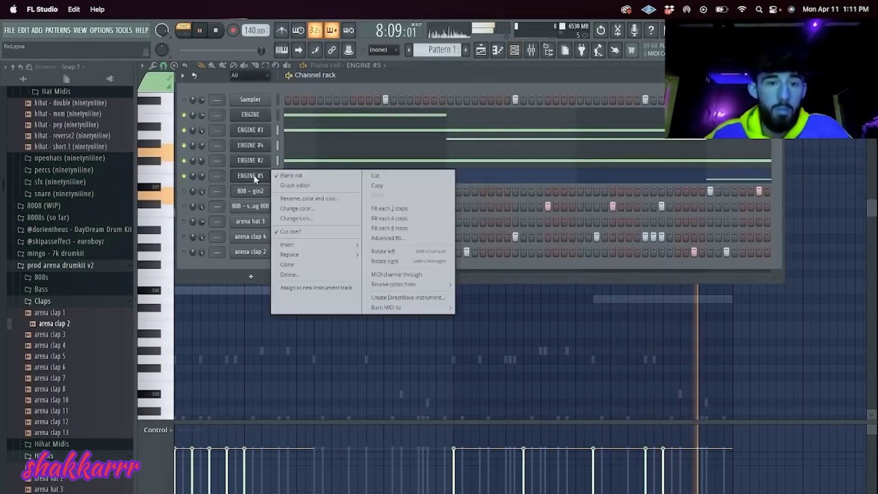
click(291, 265)
key(space)
click(251, 276)
click(256, 244)
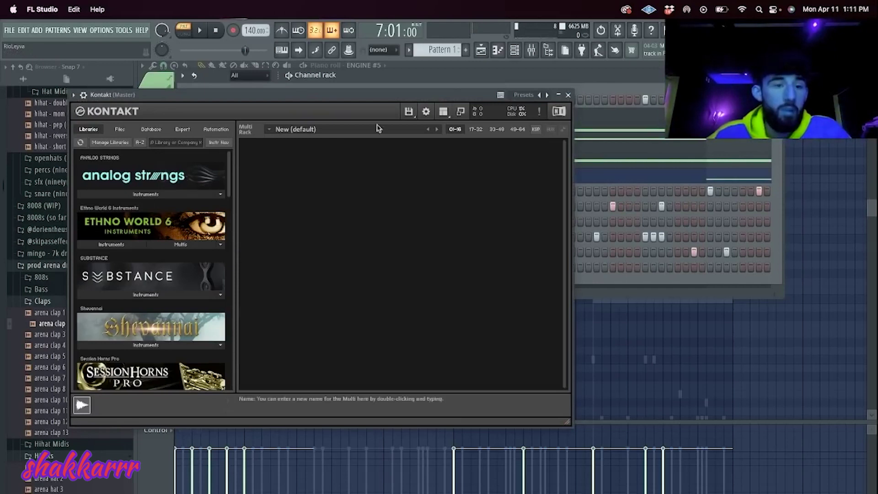
click(569, 95)
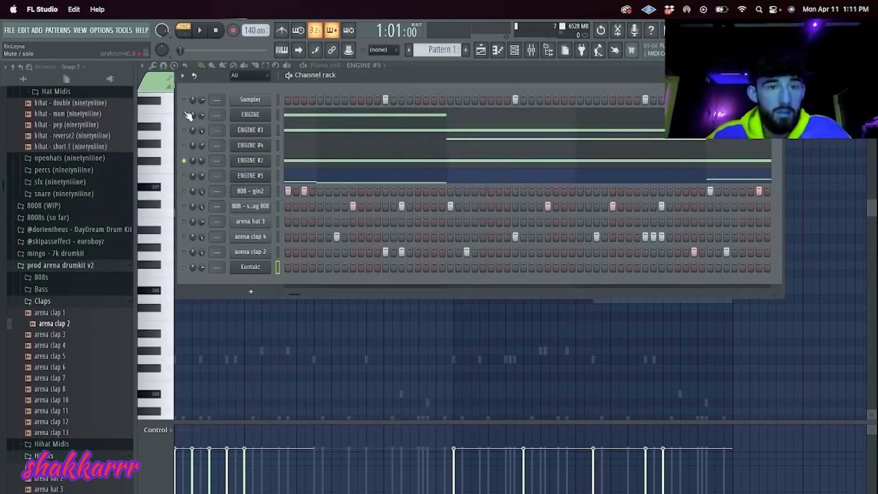
- Solo the ENGINE #4 channel, and switch the solo to ENGINE #3
right_click(184, 146)
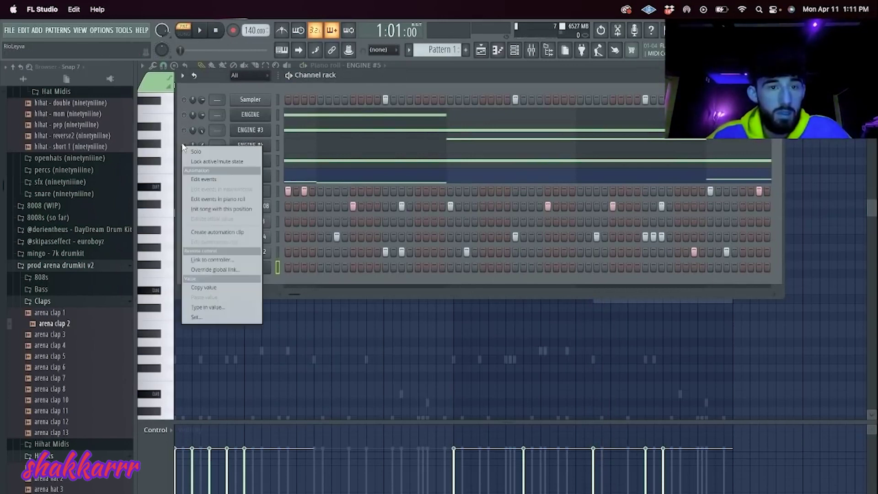
click(201, 154)
right_click(185, 132)
click(204, 142)
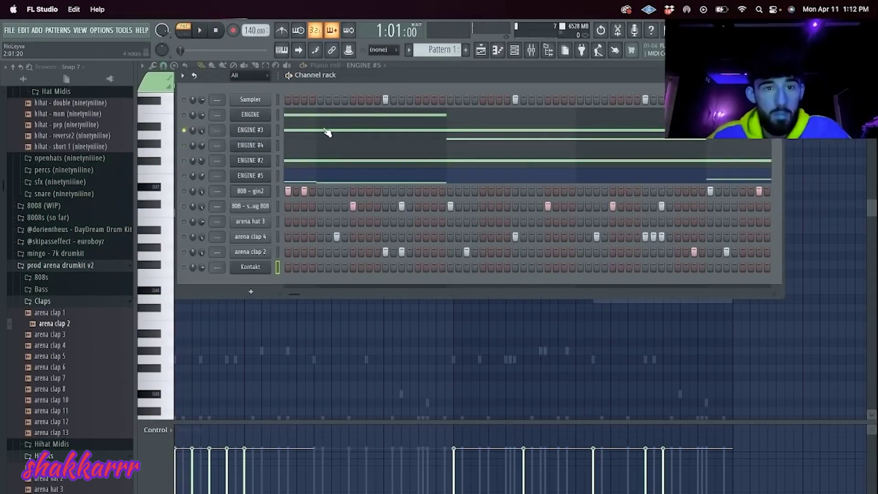
- Examine ENGINE #3's notes in the piano roll and its Forest Kingdom 3 patch during playback
click(298, 133)
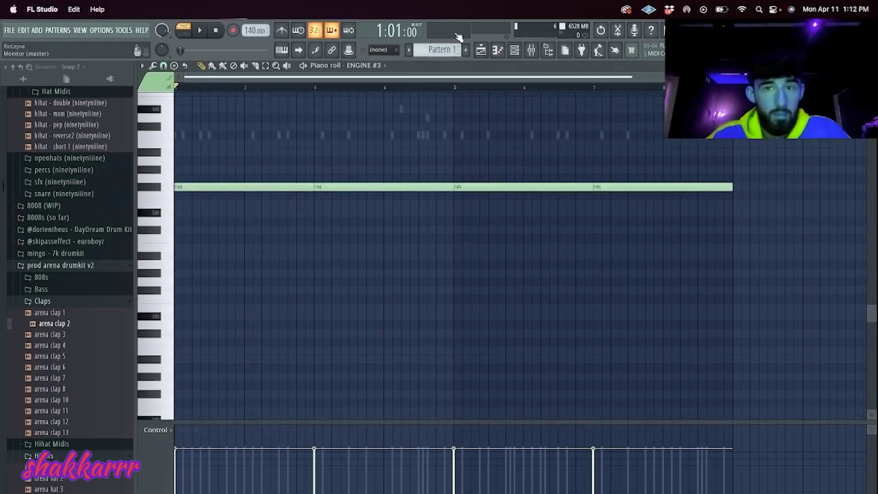
click(504, 55)
click(263, 134)
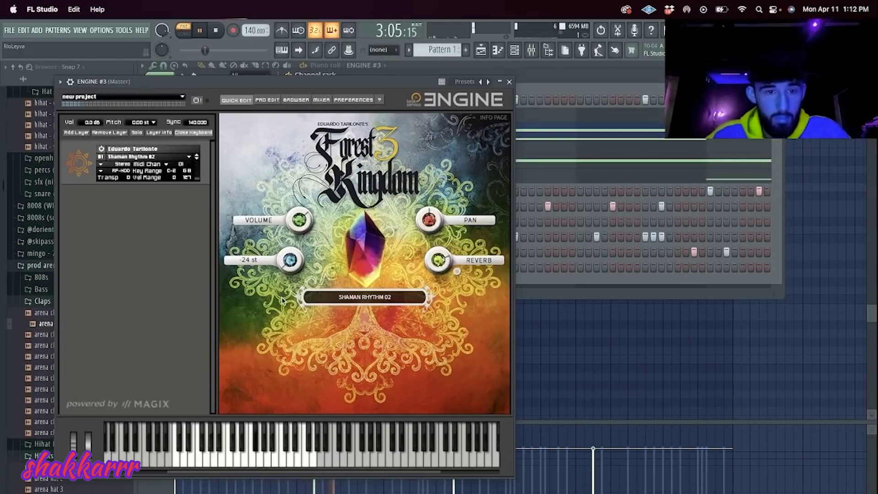
click(510, 83)
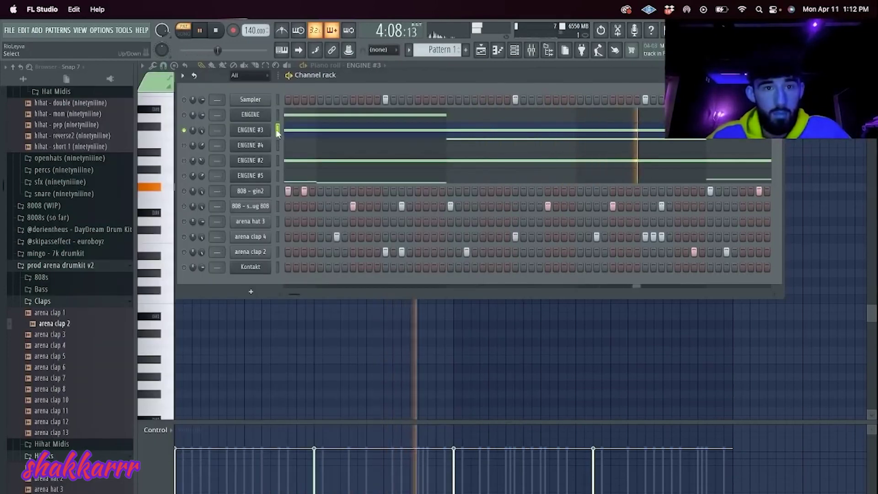
- Route ENGINE #3 to mixer insert 14 and add ValhallaDelay in slot 4 with the "simple delay nice" preset
click(308, 200)
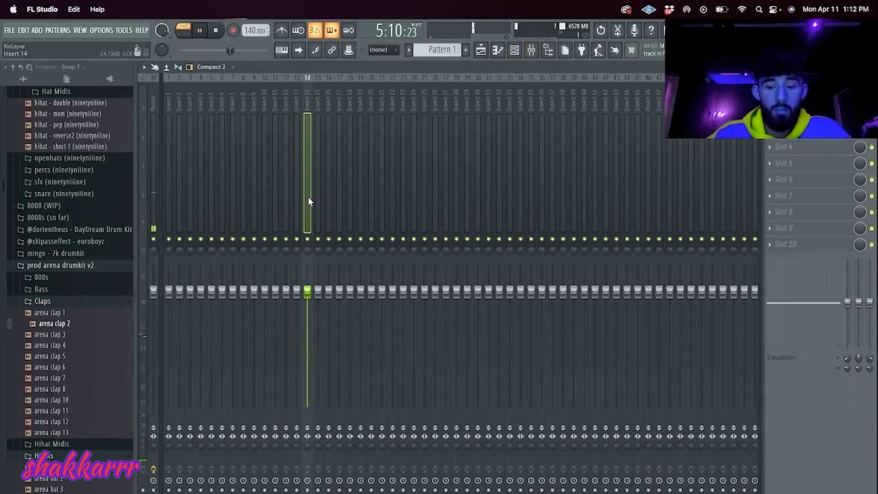
click(803, 146)
mouse_move(741, 202)
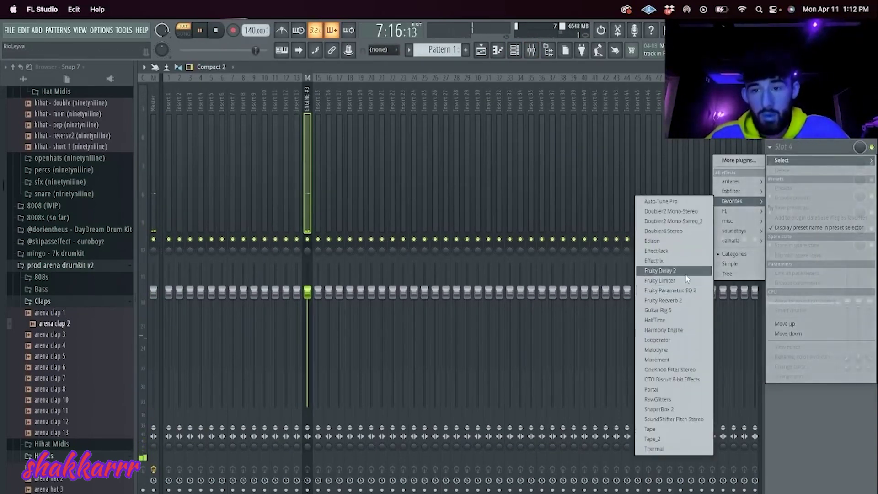
mouse_move(744, 239)
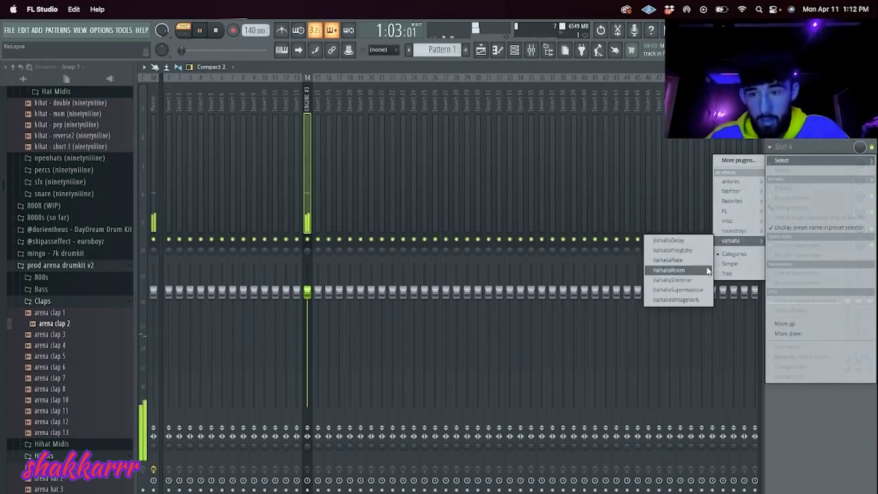
click(677, 240)
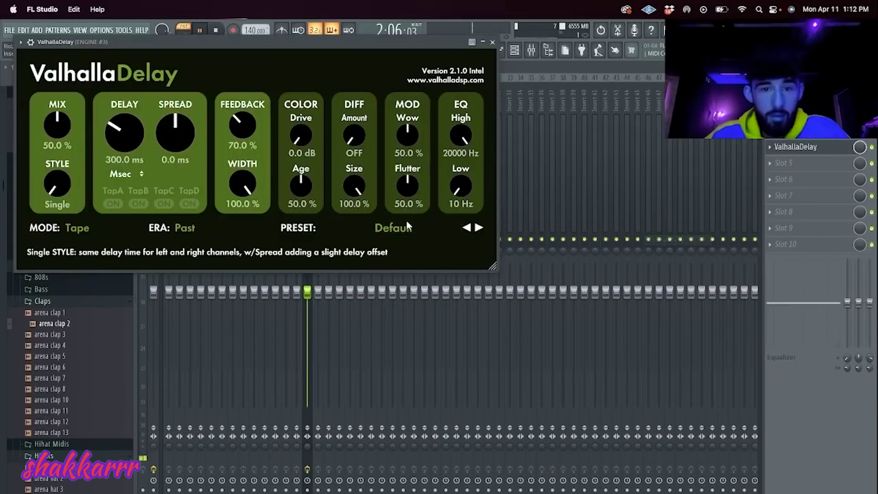
click(408, 218)
click(390, 331)
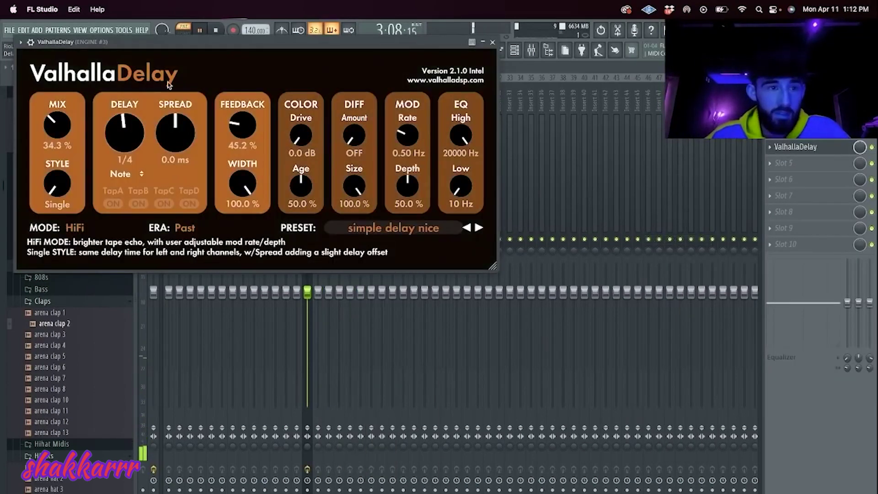
click(492, 42)
- Add ShaperBox 2 in slot 5 of ENGINE #3's mixer insert and add its Time shaper
click(796, 163)
mouse_move(741, 219)
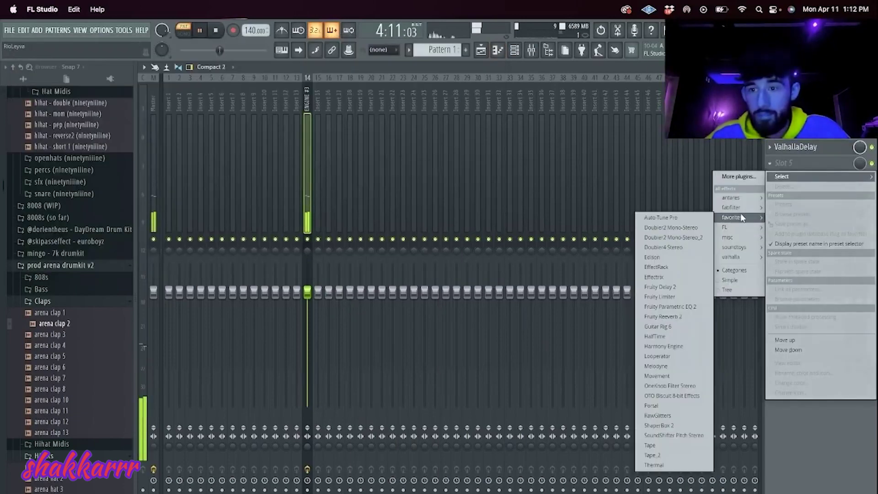
click(661, 426)
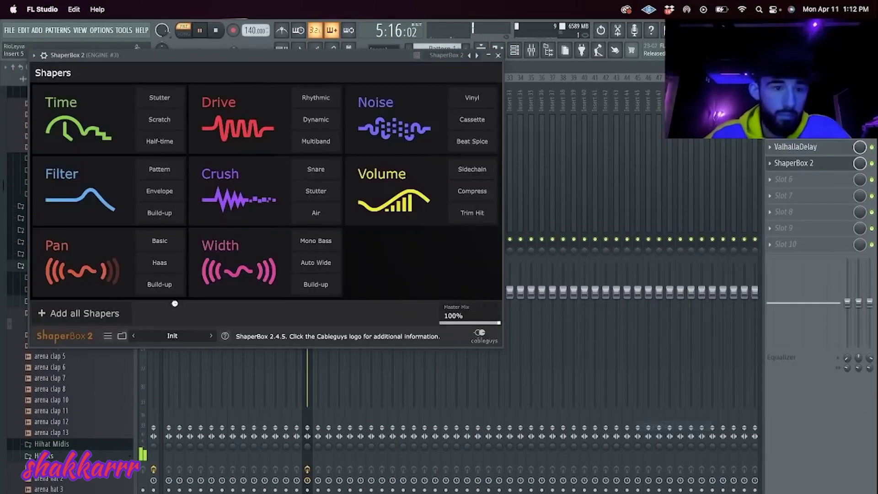
click(87, 125)
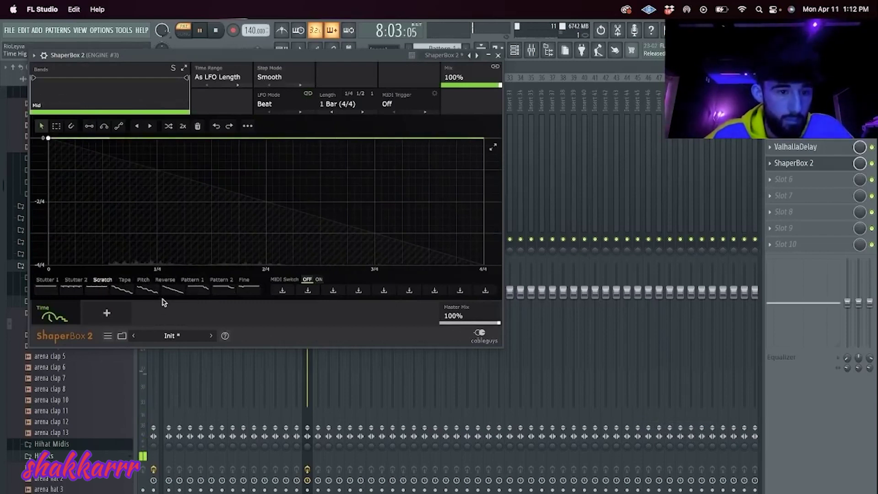
- Apply the Pattern 1 curve to ShaperBox 2's Time shaper on ENGINE #3 and close the plug-in
click(207, 291)
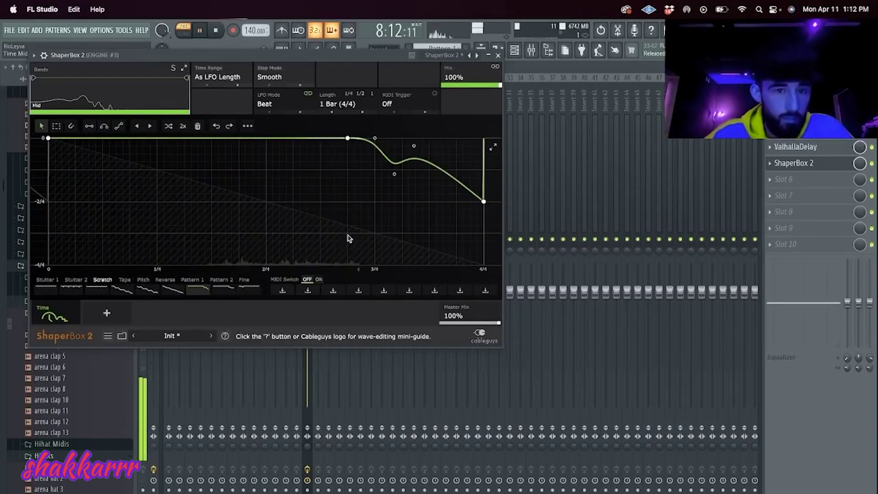
click(498, 55)
click(515, 49)
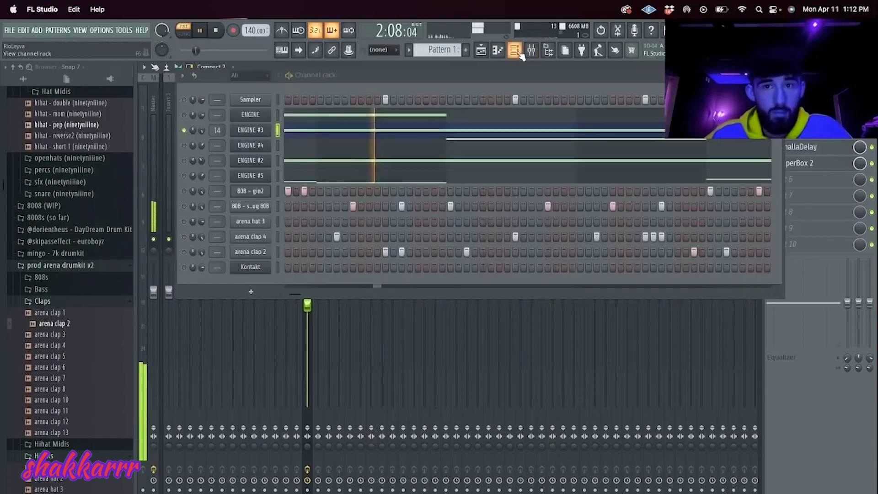
click(784, 179)
- Add Effectrix in slot 6 of ENGINE #3's mixer insert
click(844, 192)
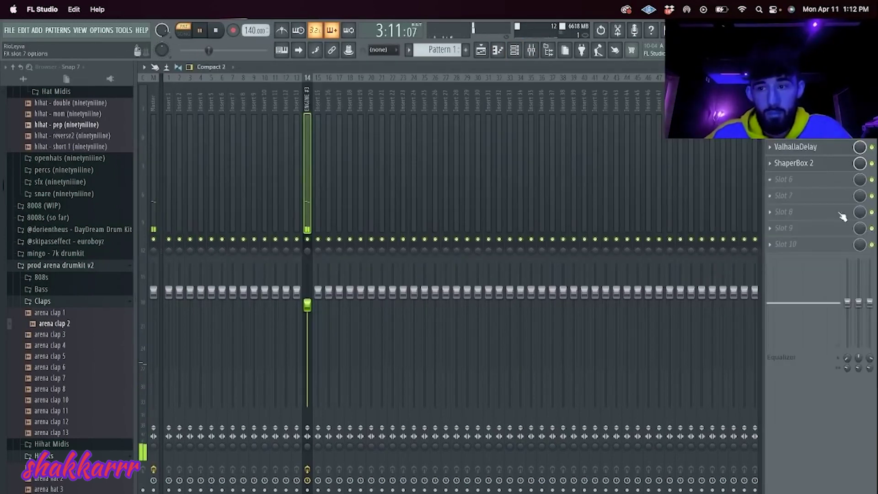
click(814, 184)
mouse_move(738, 236)
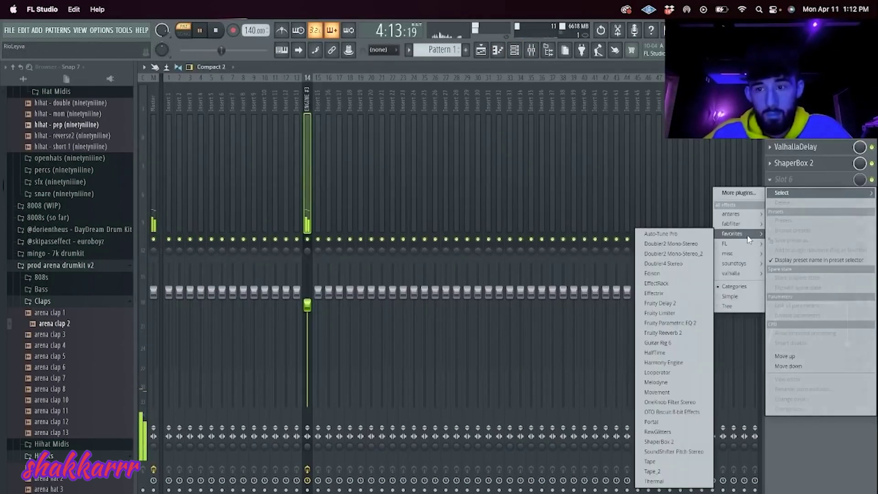
click(659, 293)
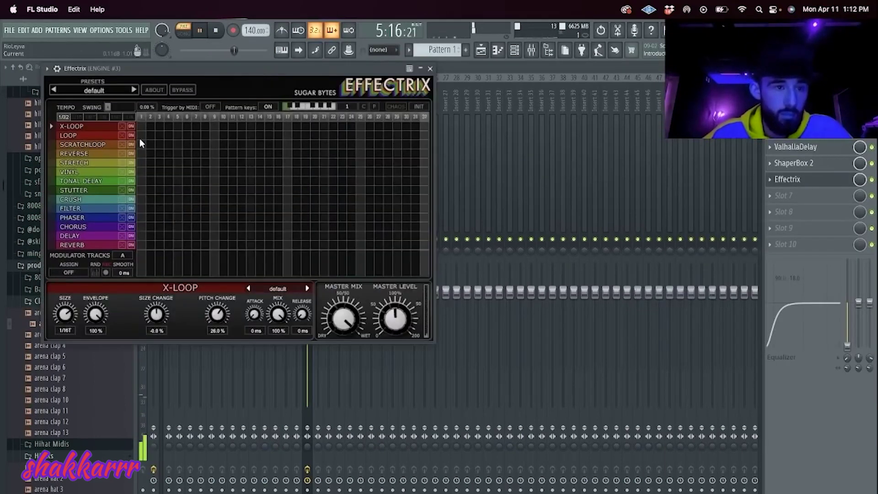
- Try a LOOP block across steps 1 to 5 of the Effectrix sequencer during playback, and remove it
drag(139, 136, 181, 136)
click(215, 30)
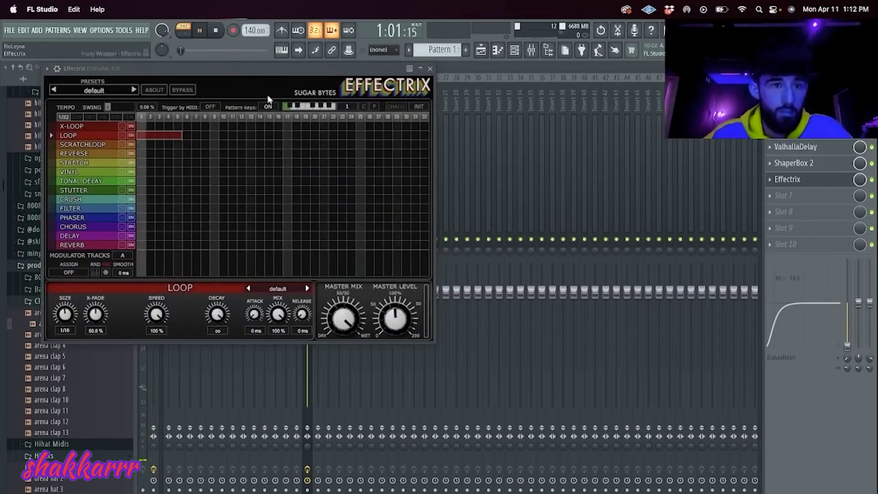
click(222, 31)
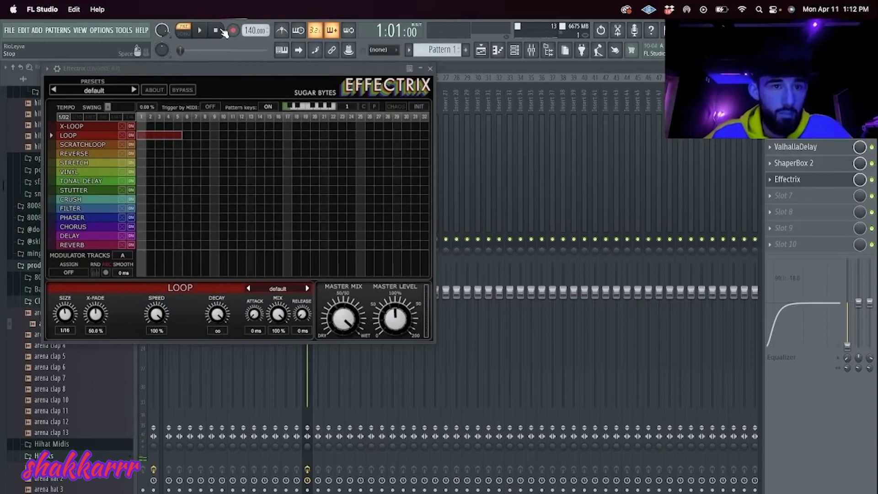
key(space)
right_click(171, 134)
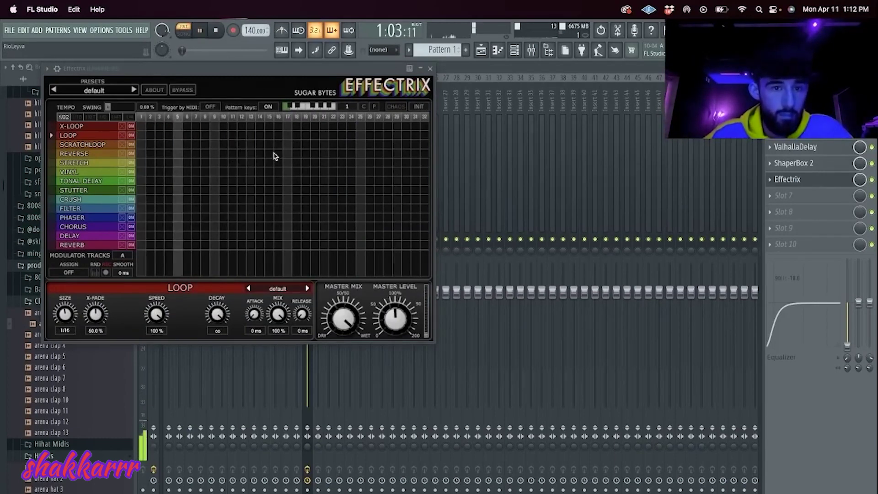
- Place a LOOP block on steps 17 to 21 in Effectrix and add a short VINYL block from step 7
mouse_move(290, 136)
mouse_down()
mouse_move(343, 135)
mouse_move(326, 142)
mouse_up()
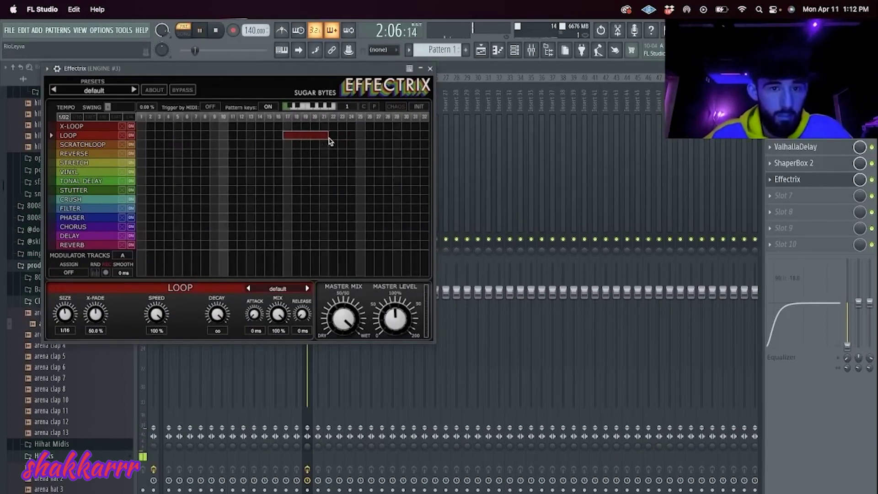
click(412, 163)
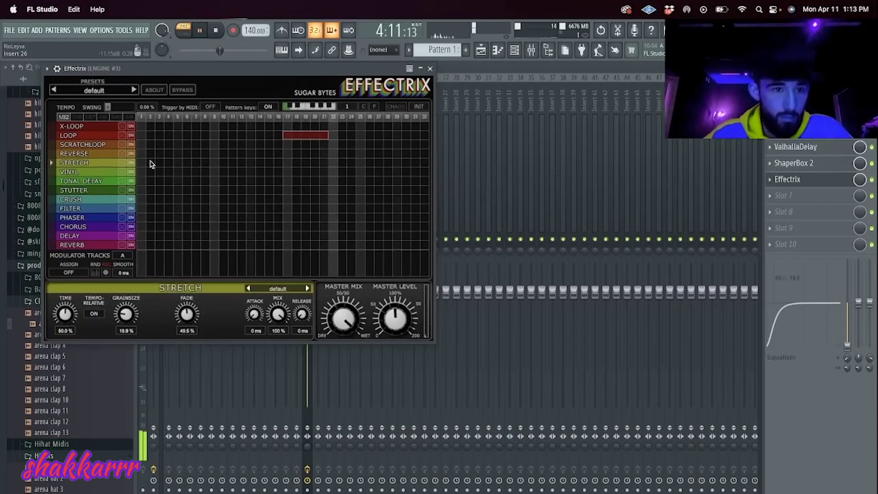
click(196, 171)
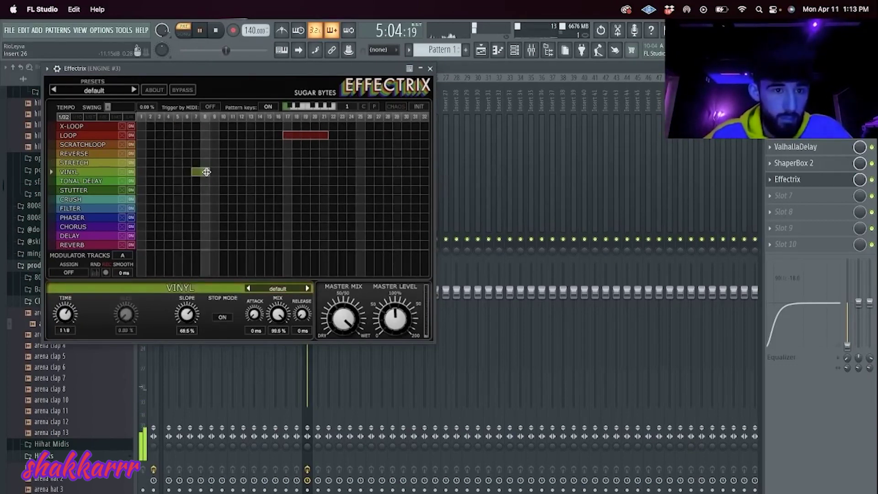
- Close Effectrix, unsolo ENGINE #3 in the channel rack, and clone the ENGINE #5 channel
click(430, 68)
click(515, 50)
key(space)
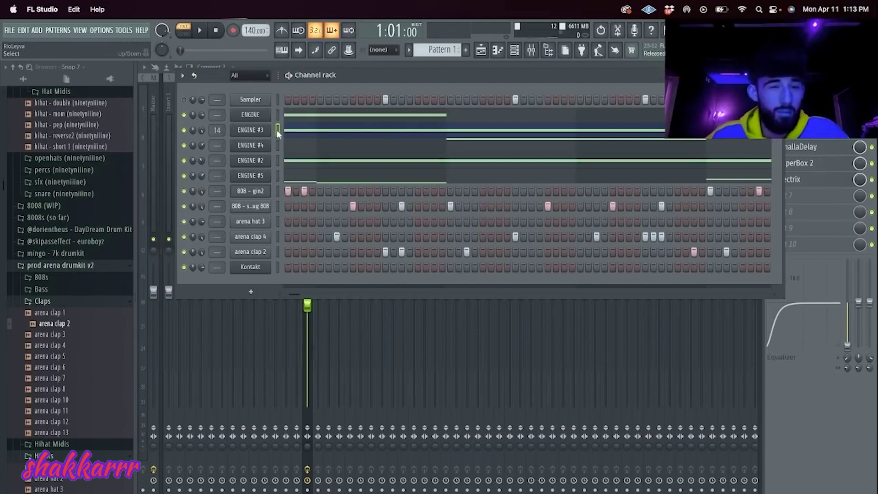
right_click(259, 175)
click(305, 264)
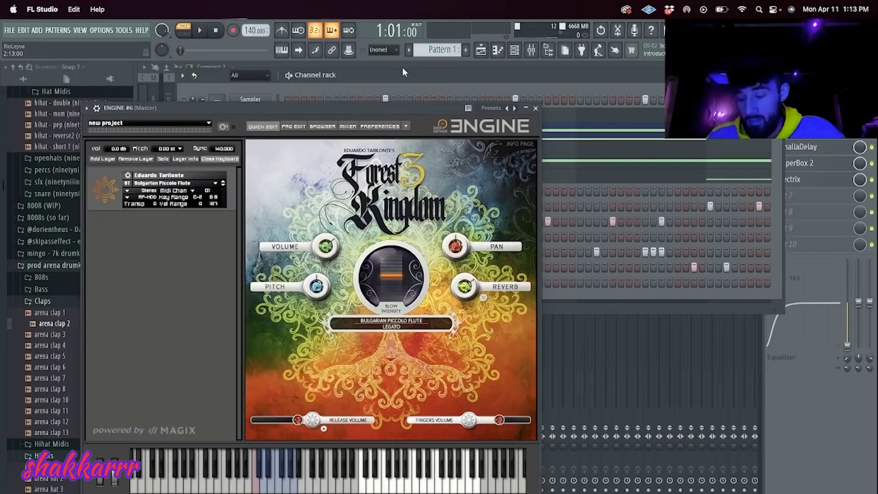
- Replace the cloned channel's piccolo flute with NADA's Koto string instrument and close its window
click(177, 183)
mouse_move(183, 317)
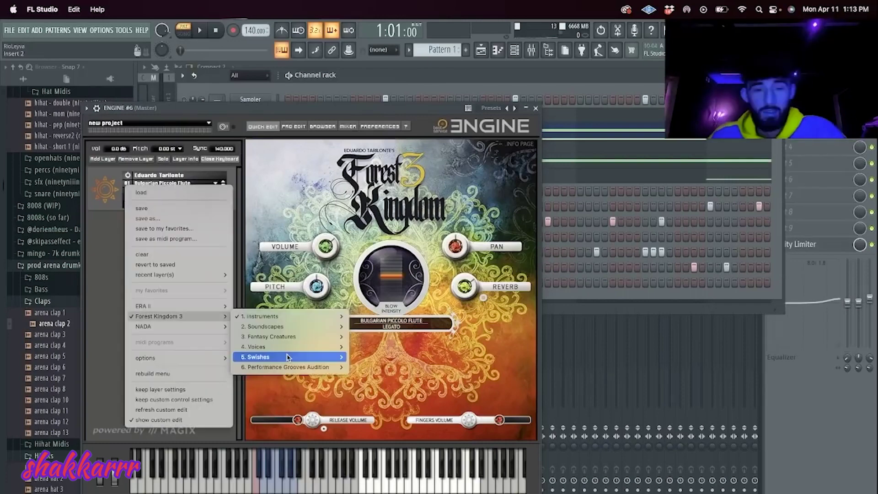
mouse_move(215, 326)
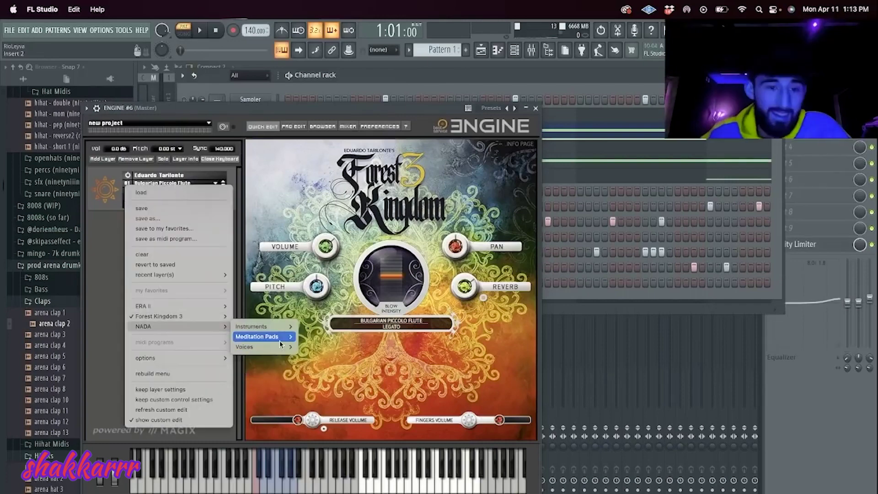
mouse_move(251, 326)
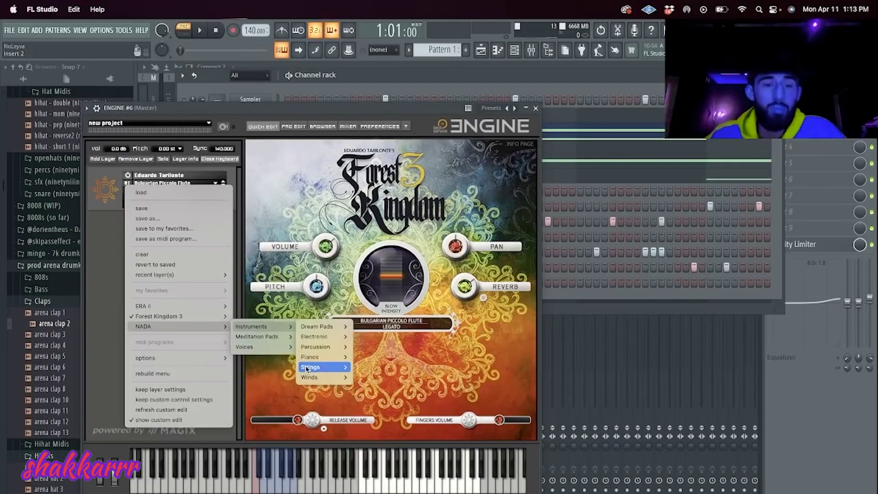
mouse_move(307, 368)
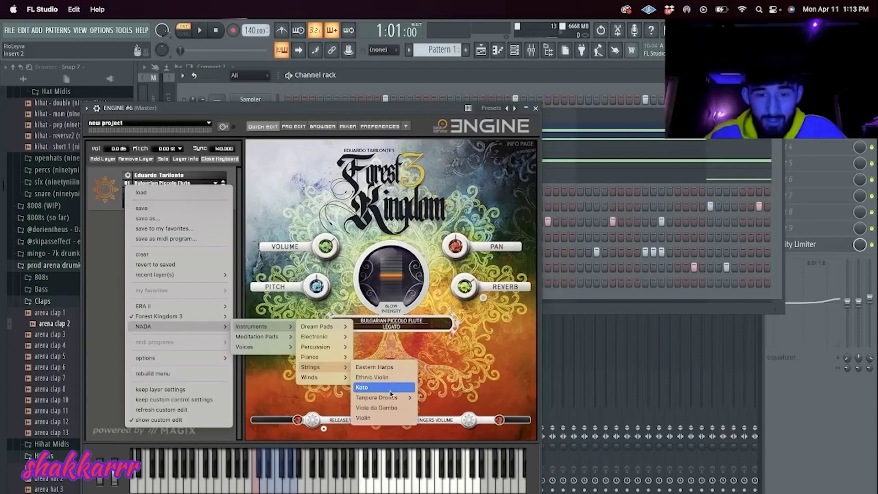
click(390, 388)
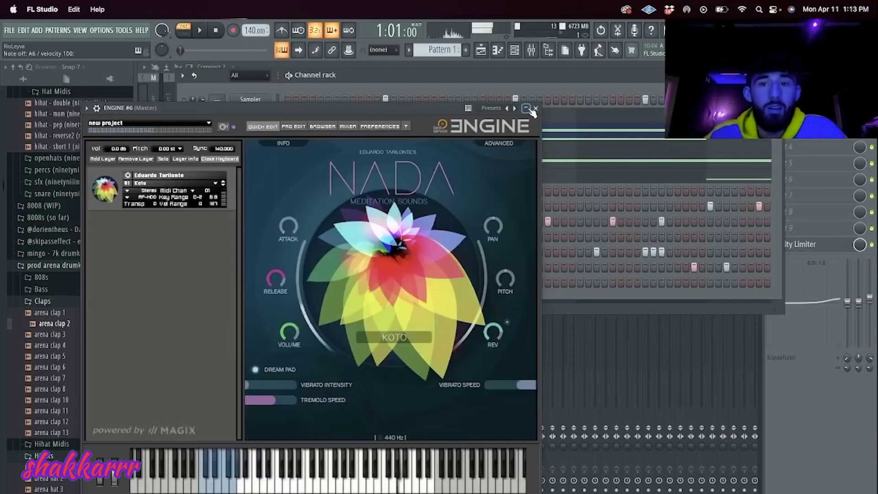
click(535, 108)
- Write one-beat notes C5, D5, F5 and G5 across bar 1 in ENGINE #6's piano roll
right_click(277, 183)
click(293, 188)
key(space)
key(space)
click(176, 134)
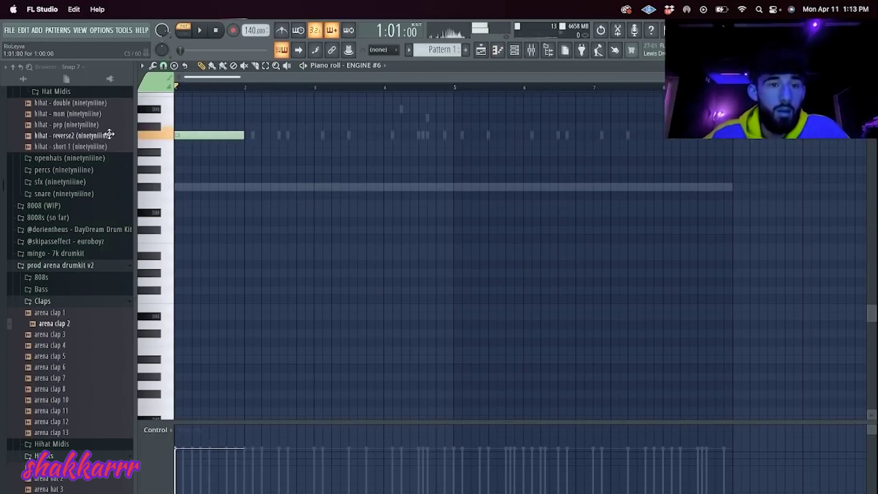
drag(244, 135, 187, 135)
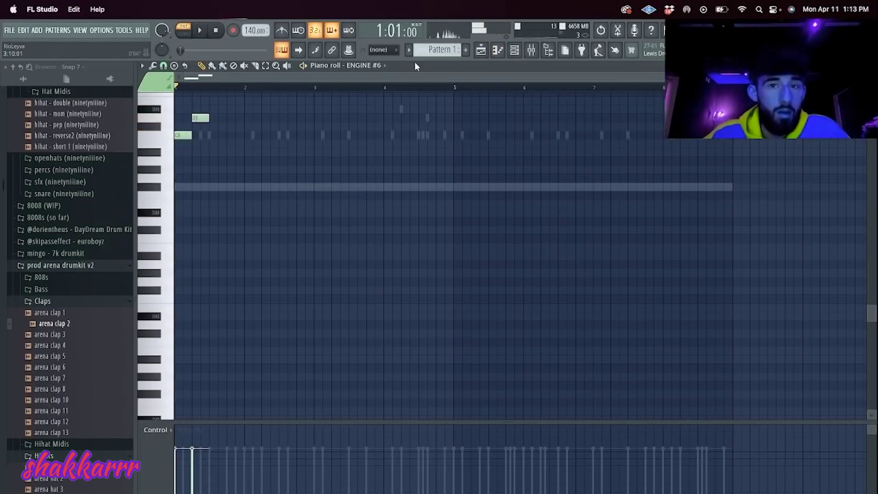
scroll(212, 169, up, 2)
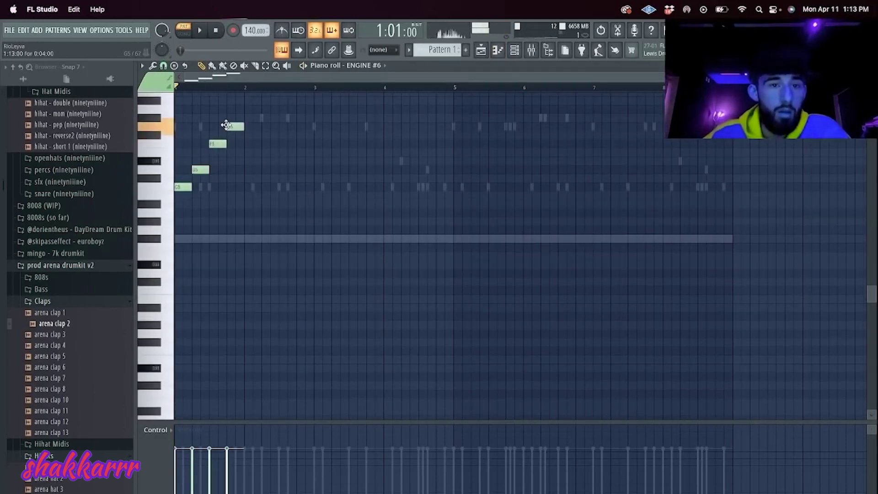
scroll(226, 125, up, 2)
- Add six short repeated D5 notes with falling velocities from the start of bar 2
key(space)
key(space)
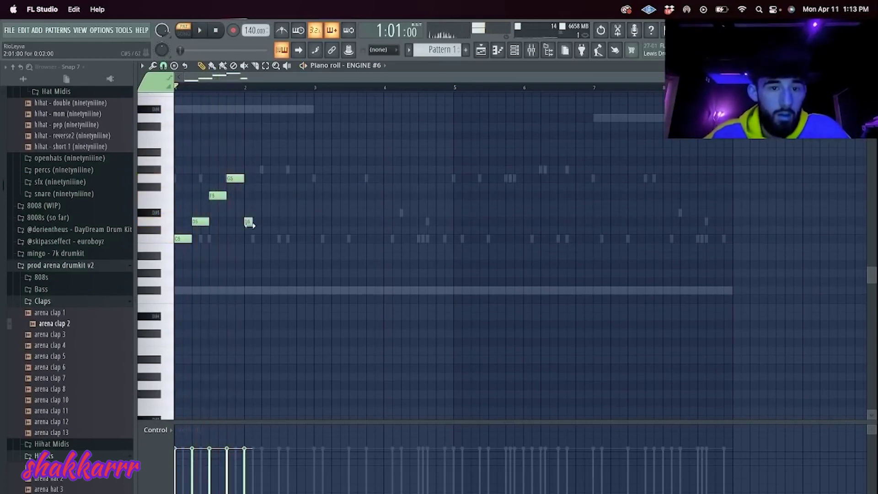
click(163, 65)
click(177, 174)
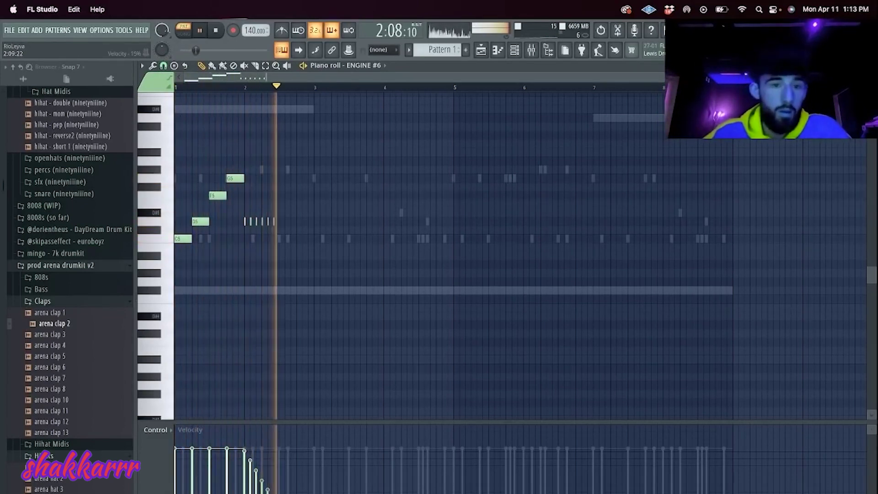
- Audition the koto phrase by looping playback over bars 1 and 2, and clear the time selection
scroll(441, 137, up, 3)
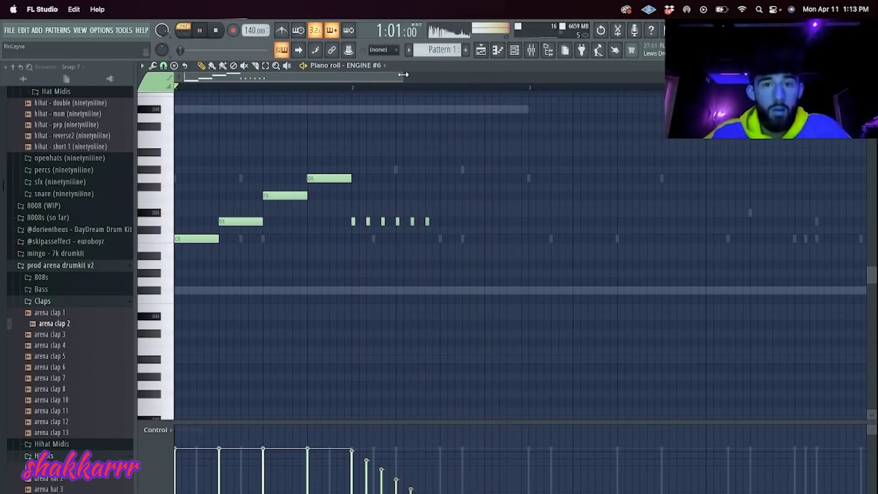
scroll(417, 103, down, 2)
drag(420, 87, 18, 91)
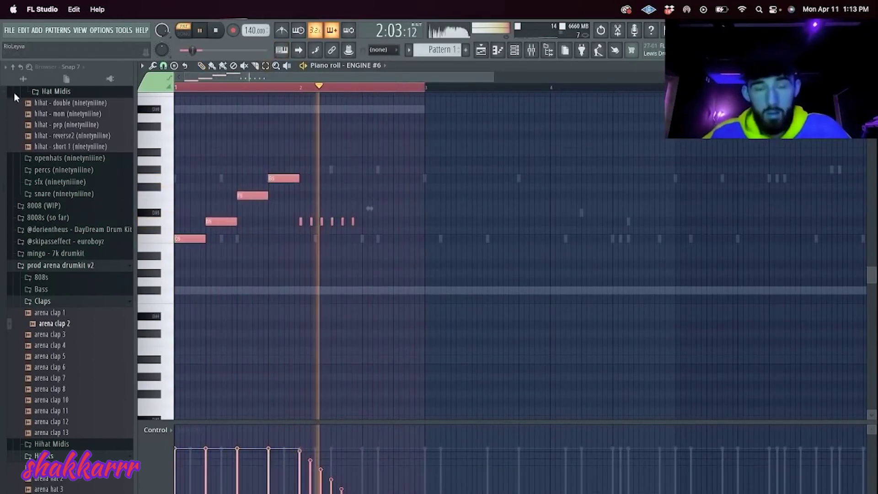
scroll(447, 122, up, 3)
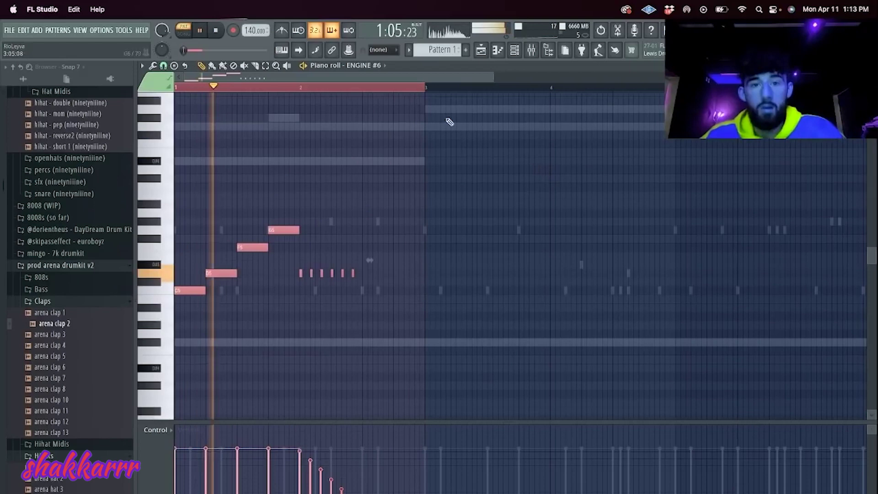
key(ctrl+d)
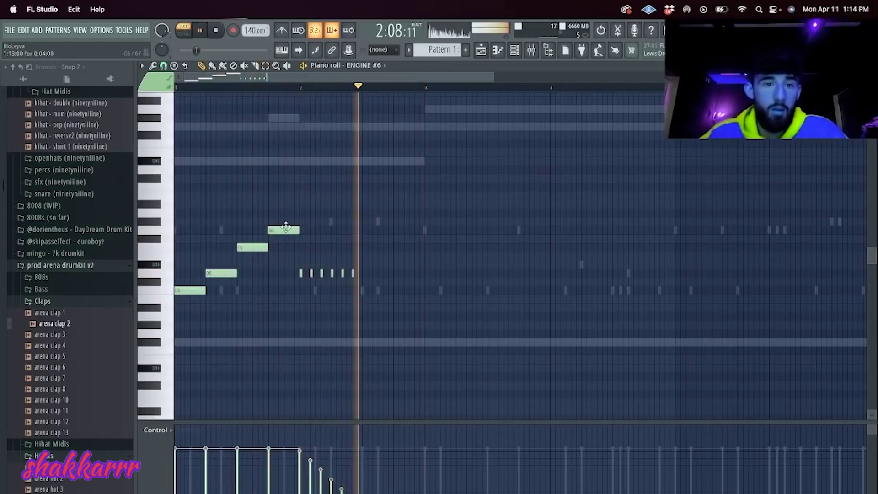
key(space)
- Write half-beat notes G6, F6, F6, G6 and D6 in sequence from the start of bar 3
click(430, 126)
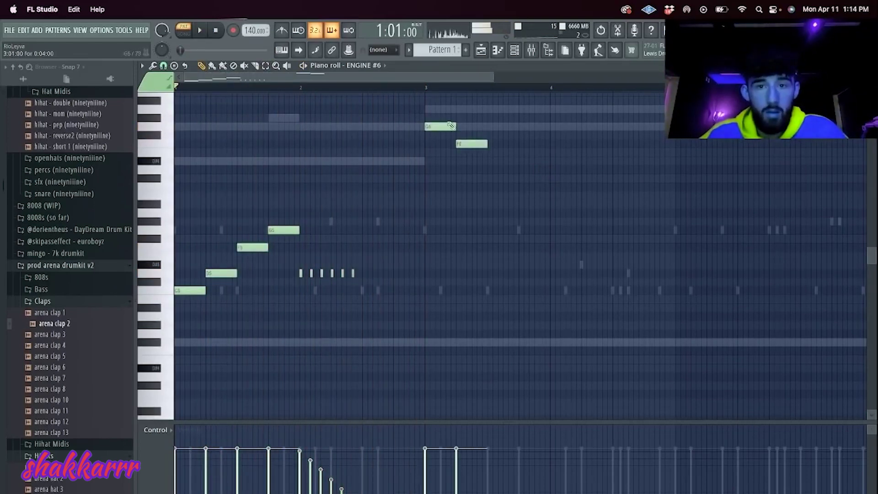
right_click(471, 144)
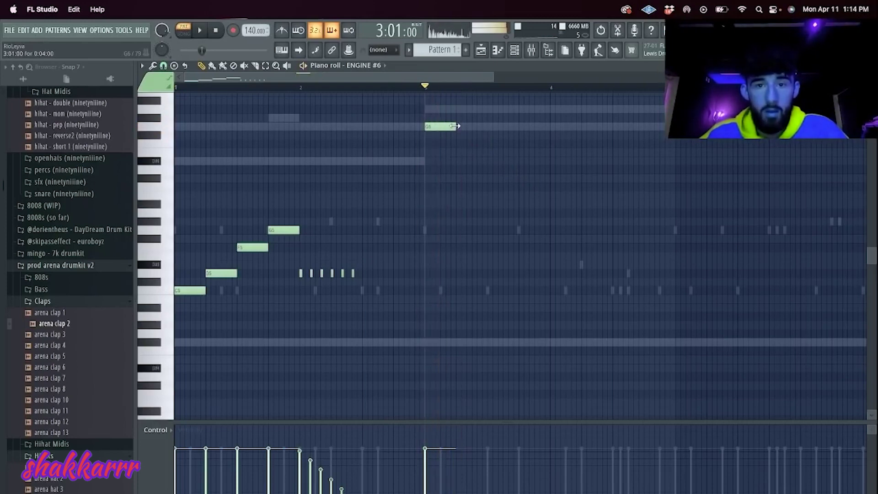
click(463, 144)
click(478, 127)
scroll(490, 224, up, 3)
key(space)
drag(489, 214, 490, 223)
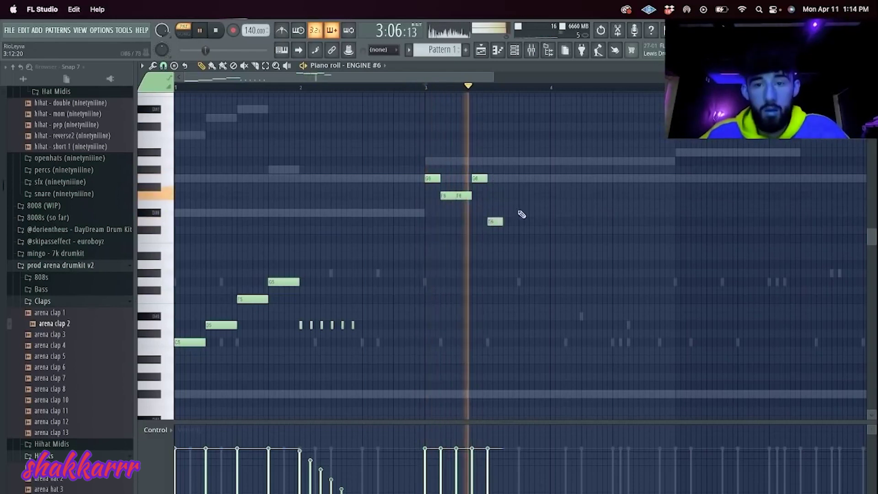
- Add short C7, D7 and C7 notes on bar 3's last beat and a one-beat D7 at the start of bar 4
click(522, 135)
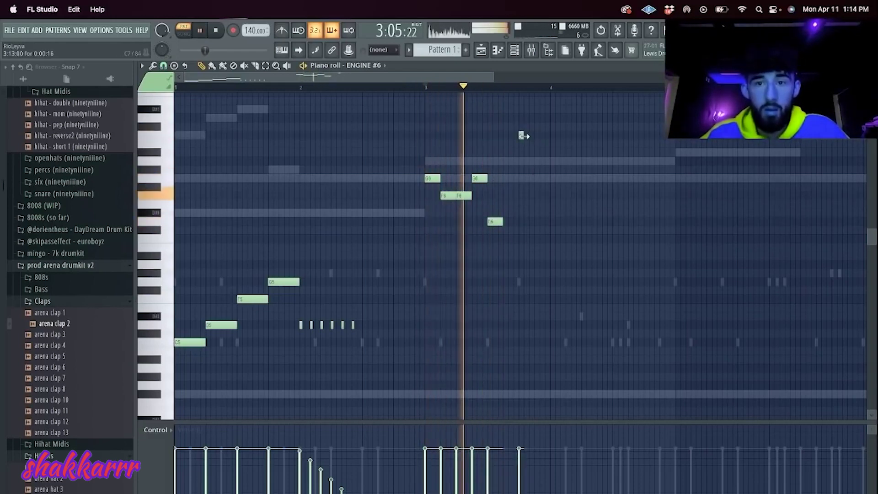
click(527, 126)
click(531, 135)
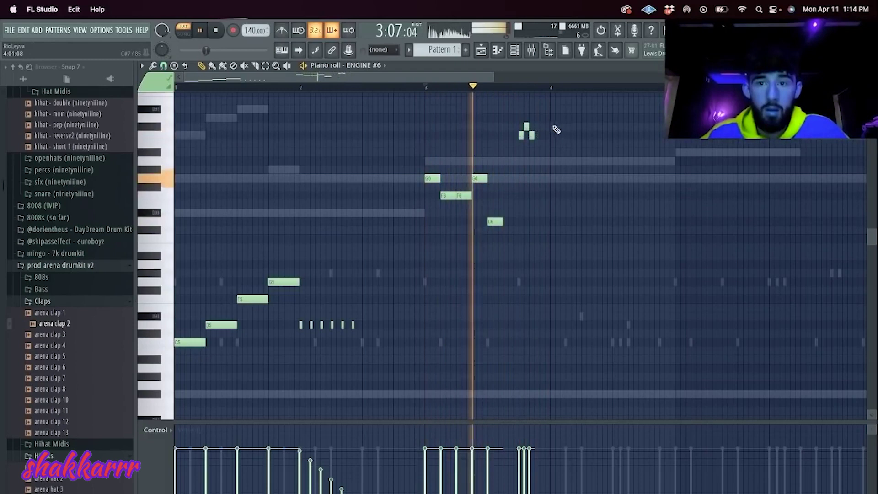
key(space)
click(572, 125)
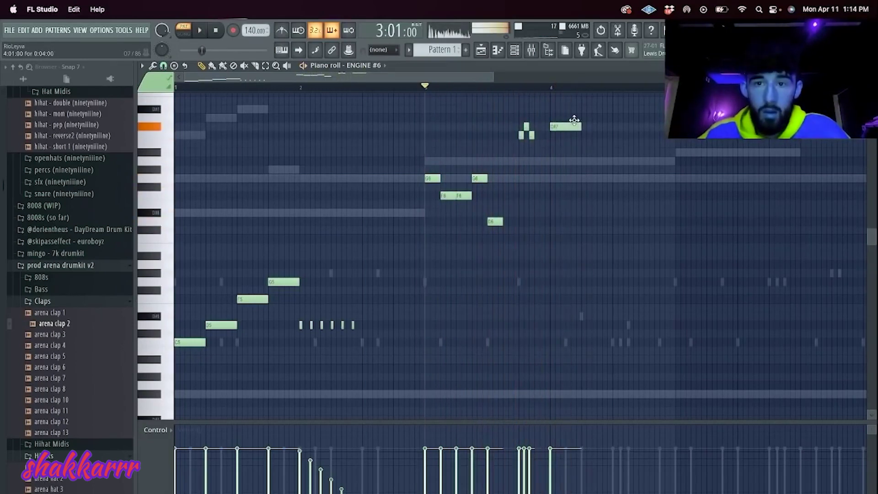
click(526, 118)
key(space)
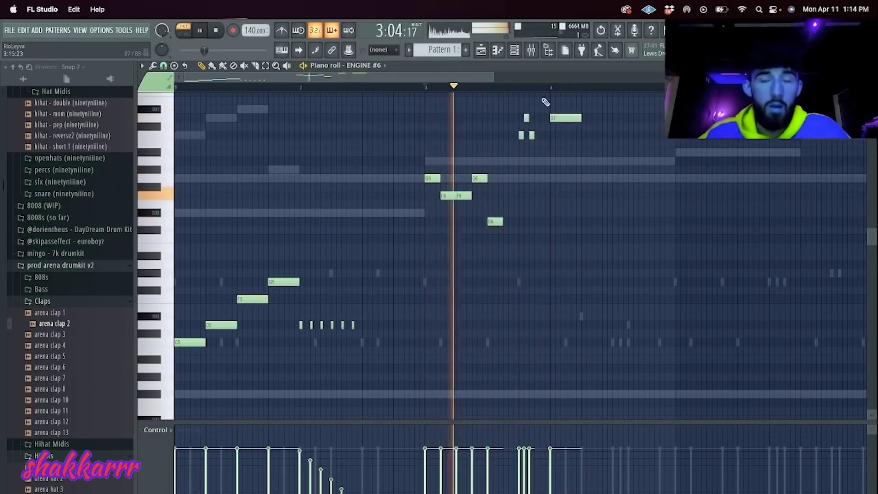
drag(492, 76, 633, 76)
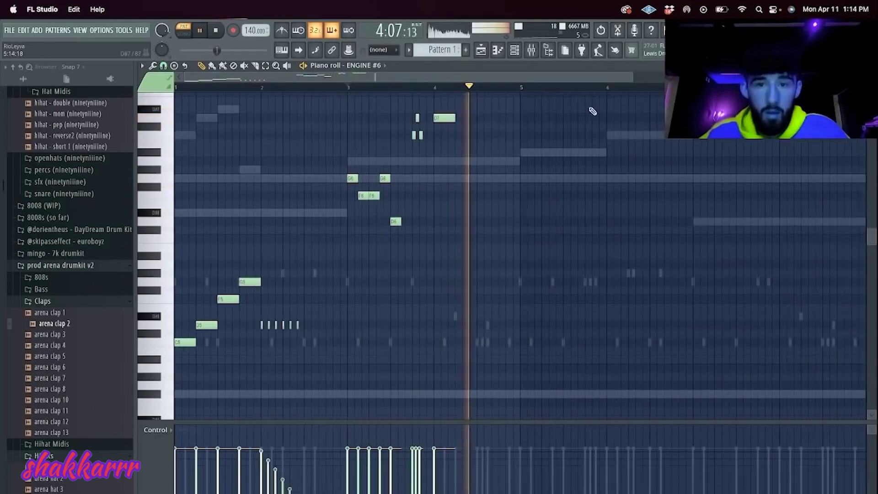
- Duplicate the four-bar koto phrase into bars 5 to 8 and lower the copied high C7 and D7 notes by one octave
key(super+b)
click(547, 94)
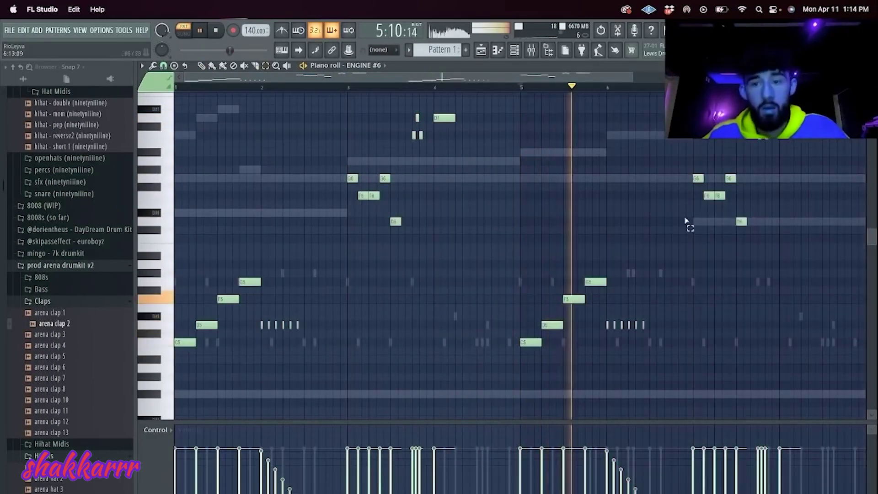
scroll(633, 88, down, 2)
drag(649, 148, 594, 99)
key(super+Down)
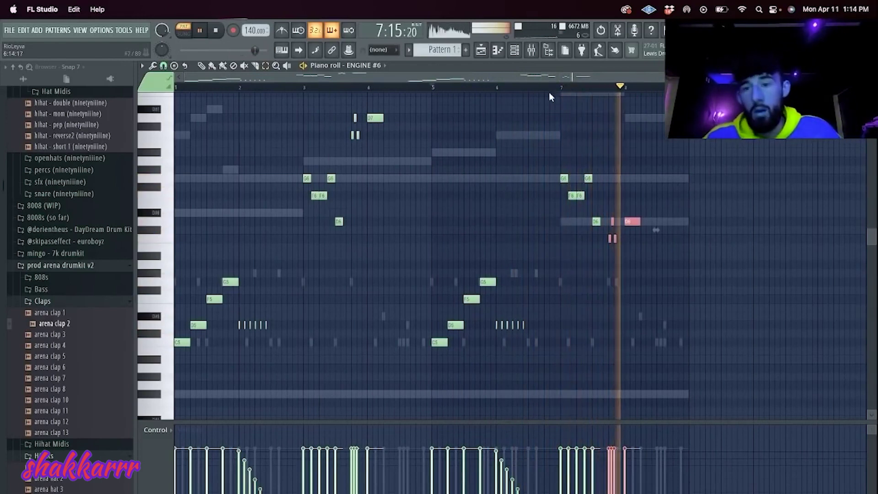
- Stop playback and open the arena hat 3 channel in the piano roll at its first bars
click(531, 49)
key(space)
click(253, 206)
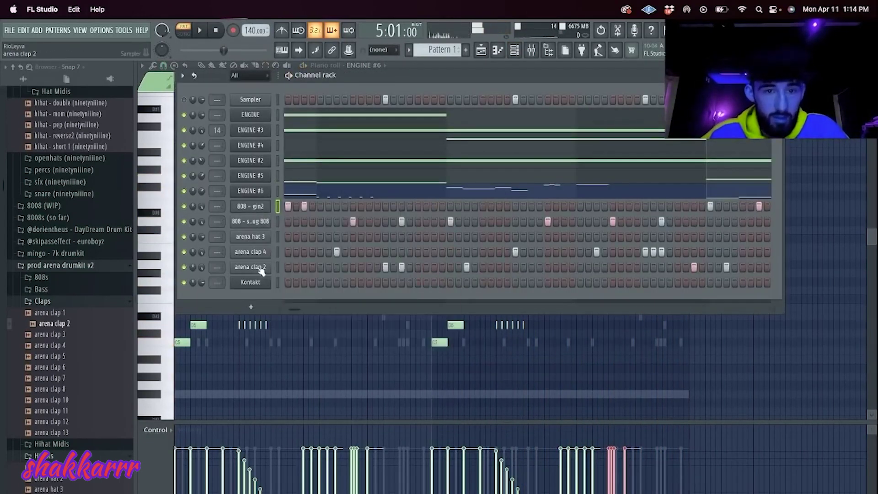
right_click(260, 236)
click(286, 235)
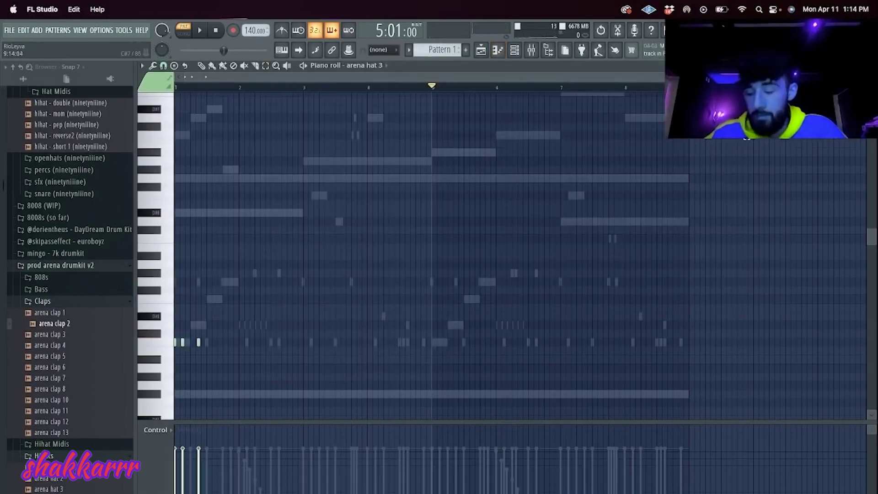
drag(794, 78, 375, 85)
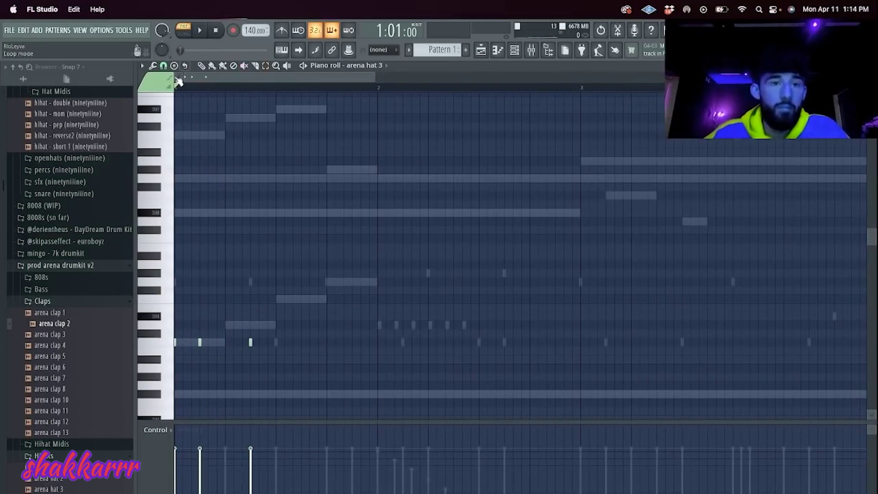
- During playback, add C5 hat hits in the second half of bar 1, with a fast four-note roll from beat 4, and one early in bar 2
key(space)
click(233, 342)
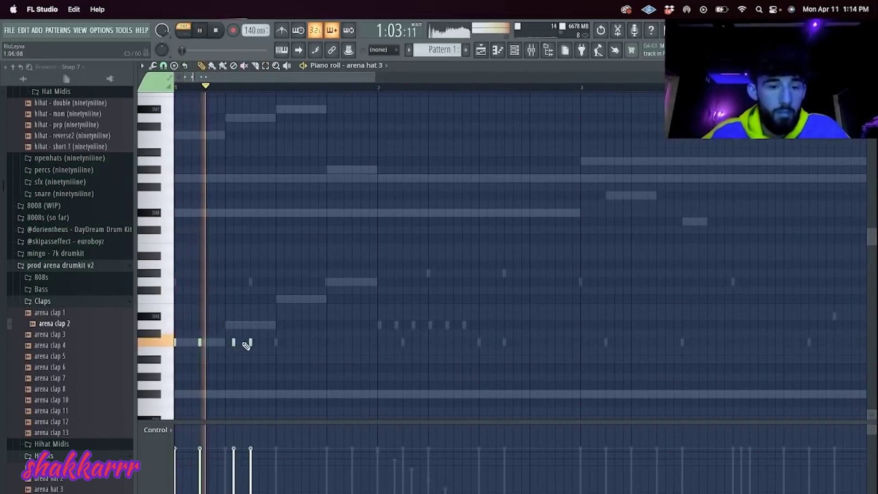
right_click(233, 342)
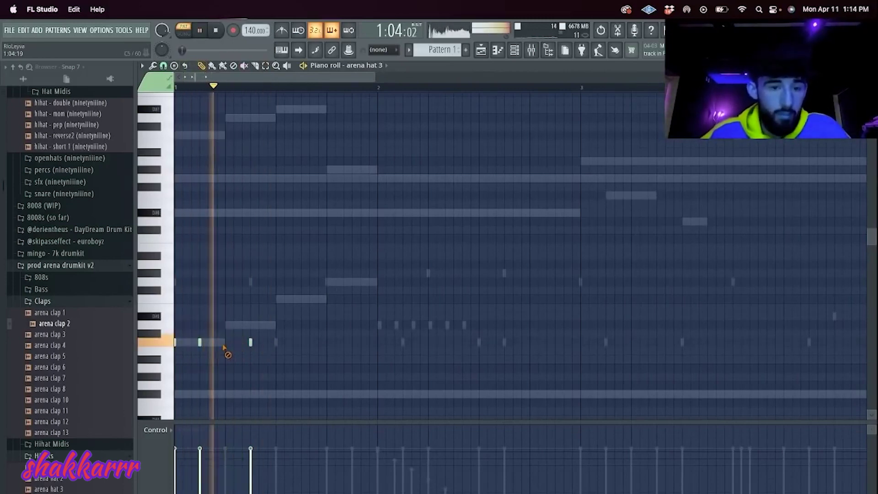
click(302, 342)
click(326, 342)
click(335, 342)
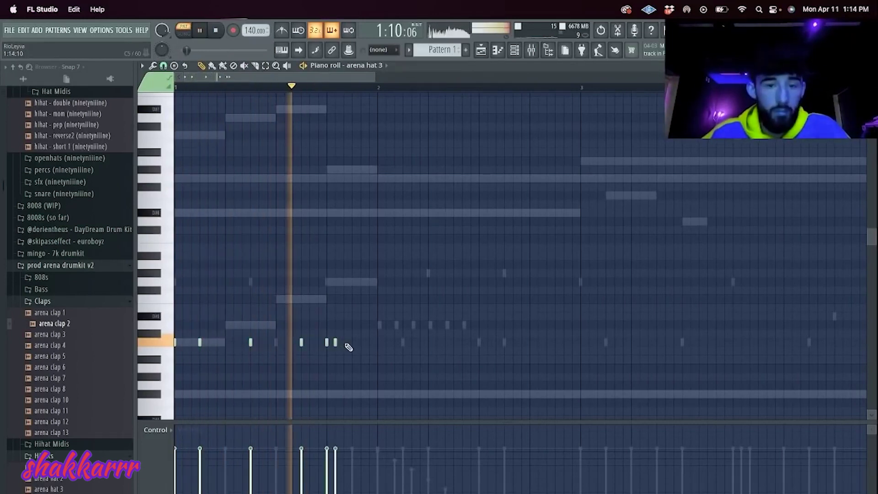
click(403, 343)
click(344, 343)
click(352, 342)
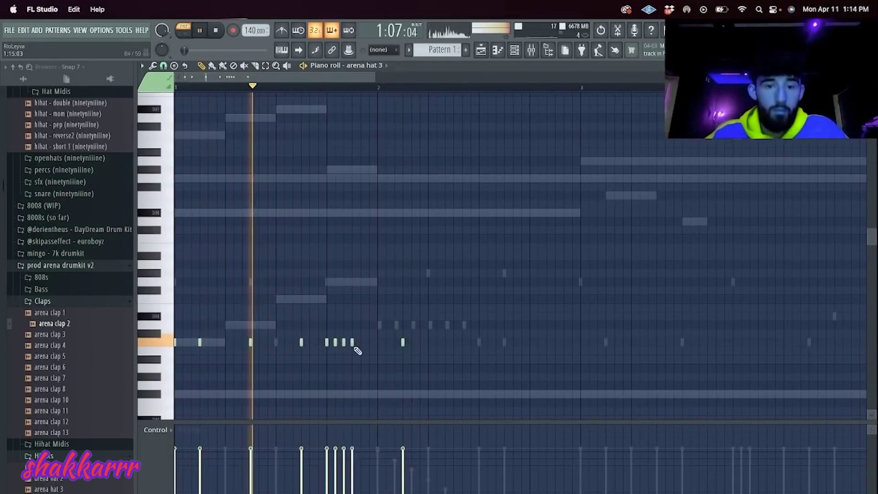
- Add further C5 hat hits through bar 2 and finish the bar with a single low A#3 hit
click(454, 343)
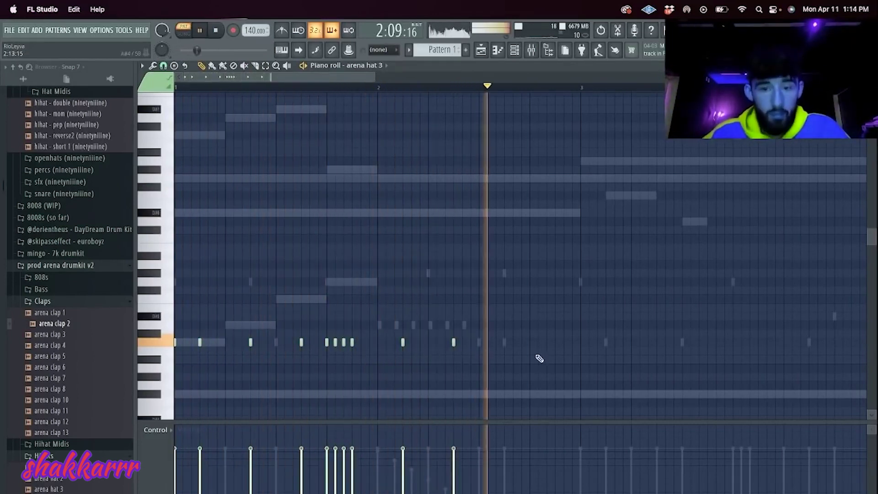
click(504, 342)
click(539, 342)
drag(534, 344, 527, 346)
scroll(549, 348, down, 5)
click(555, 335)
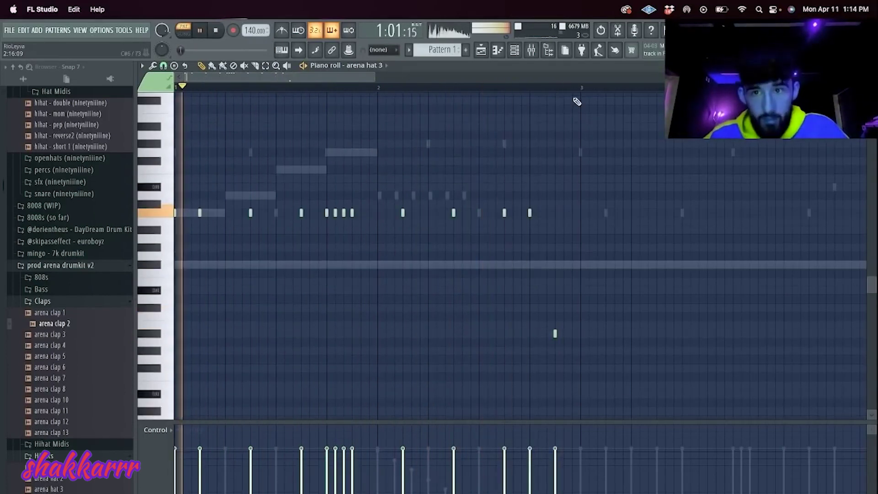
- Duplicate the two-bar hi-hat pattern until it fills all eight bars, and stop playback
key(ctrl+a)
key(ctrl+b)
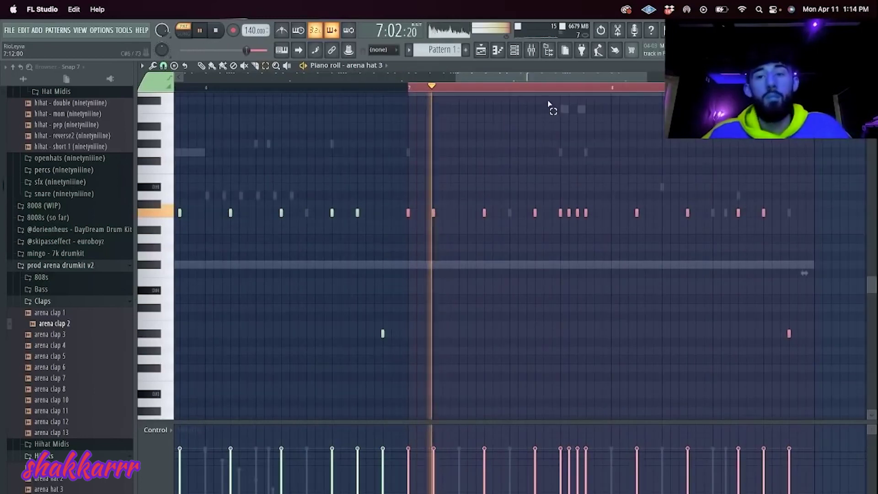
key(space)
- Add arena open hat 1 from the Open Hats folder as a new channel and place a hit on its first step
key(F6)
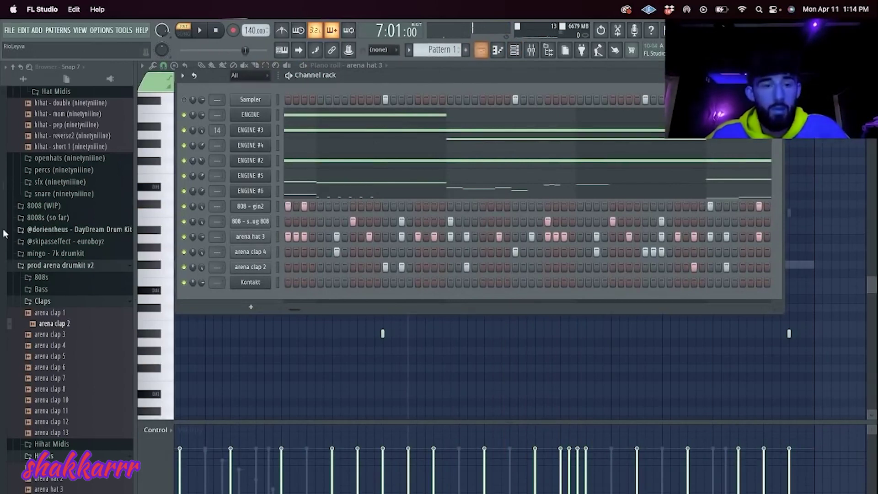
scroll(59, 298, down, 10)
click(65, 383)
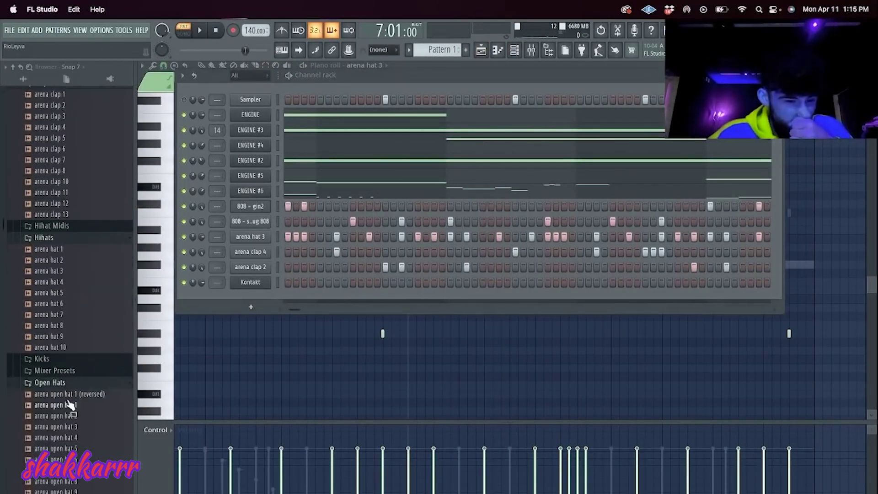
drag(259, 298, 265, 302)
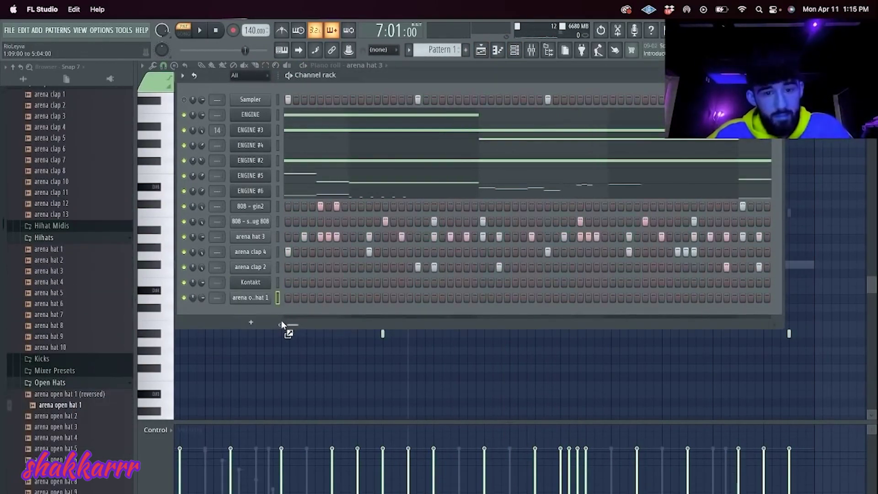
click(288, 298)
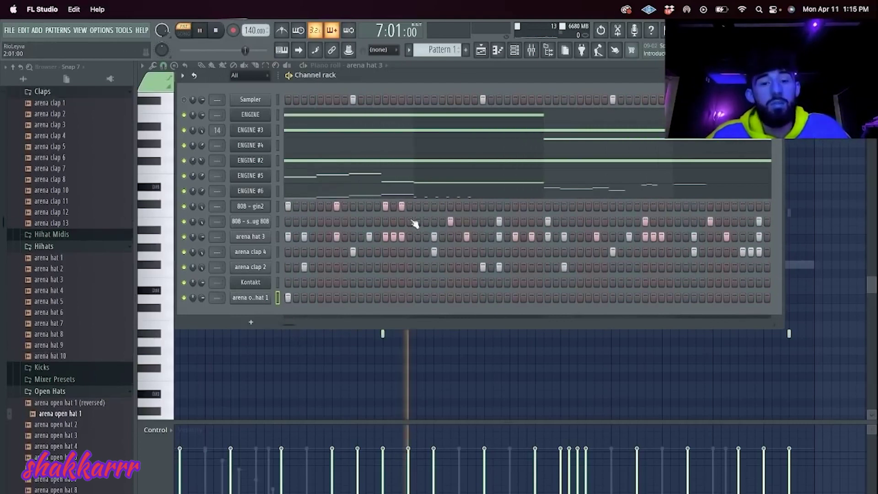
key(space)
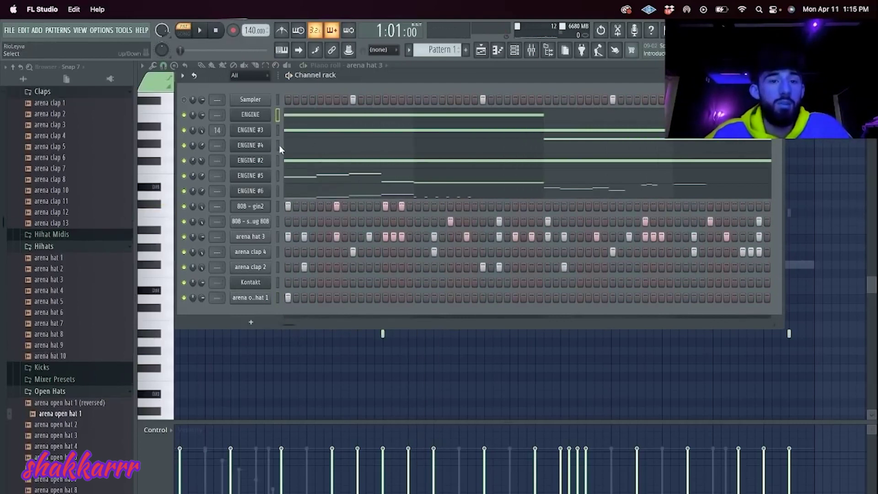
- Route ENGINE, ENGINE #4, #2, #5 and #6 to mixer inserts 19 to 23, and arm them together with ENGINE #3 for recording
click(531, 50)
click(359, 165)
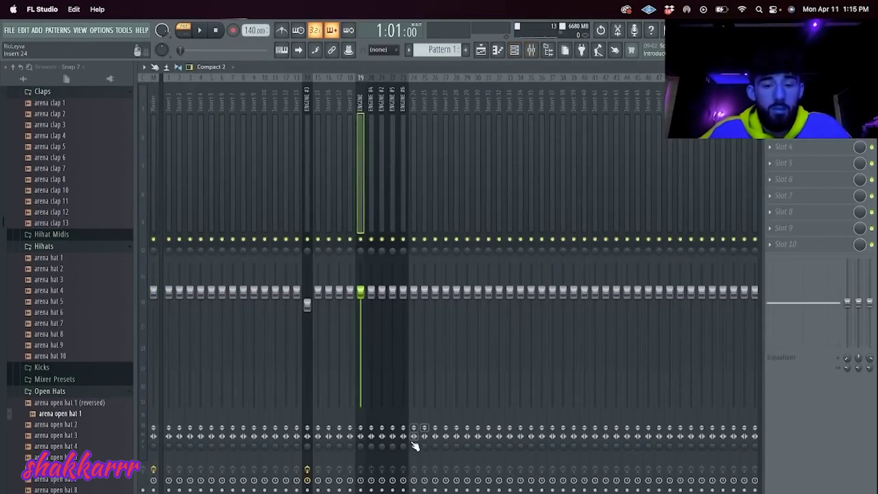
click(403, 490)
click(393, 490)
click(382, 490)
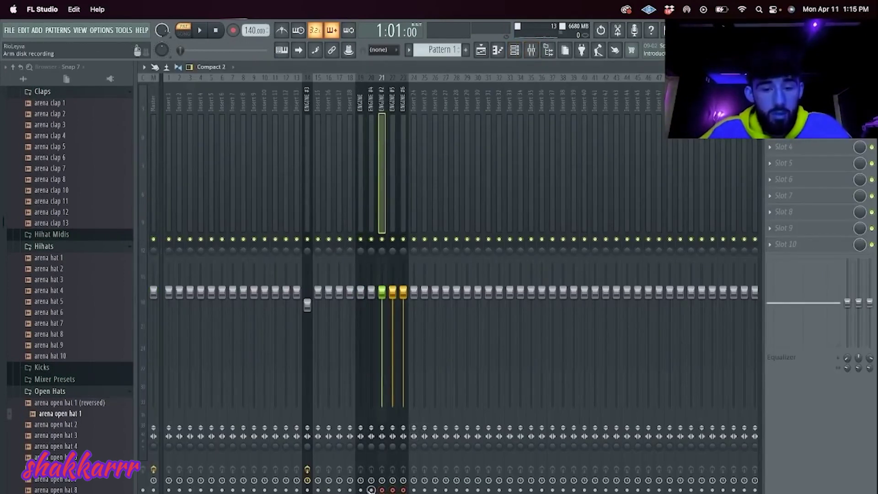
click(371, 490)
click(361, 489)
click(307, 489)
- Render the armed mixer tracks to 32Bit float stereo WAV in Pattern mode with the tail set to Cut remainder
key(F5)
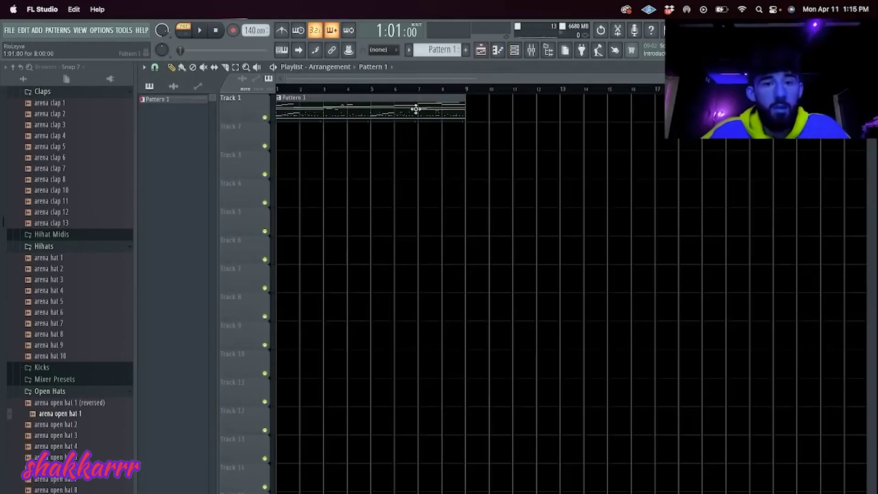
drag(464, 112, 660, 109)
click(533, 51)
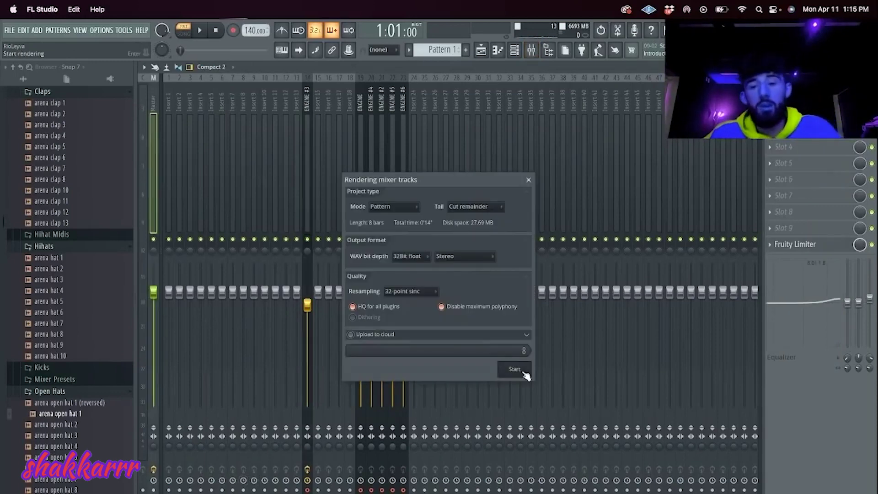
click(515, 369)
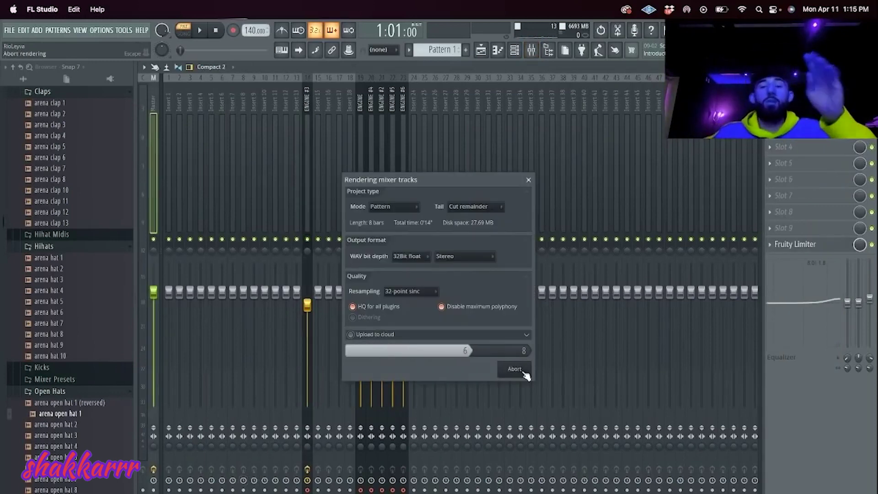
- Try extending the rendered ENGINE clips in the playlist, and delete them from tracks 2 to 7
click(481, 50)
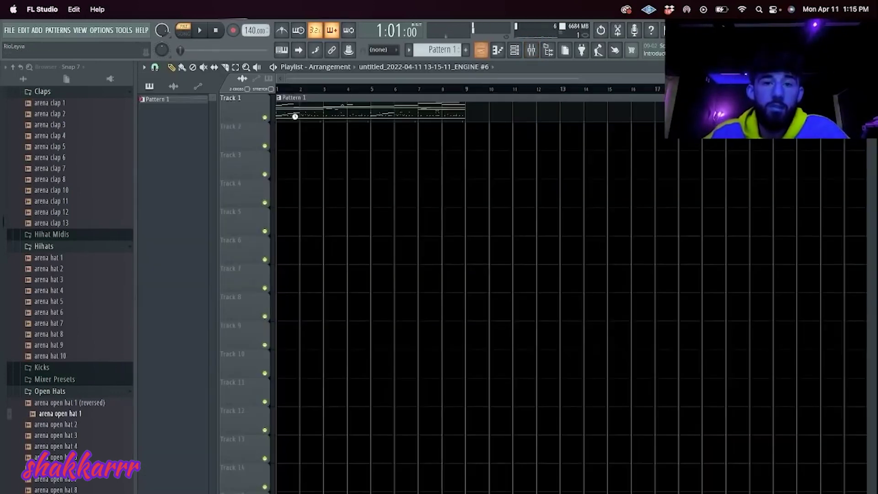
click(173, 87)
drag(166, 144, 301, 128)
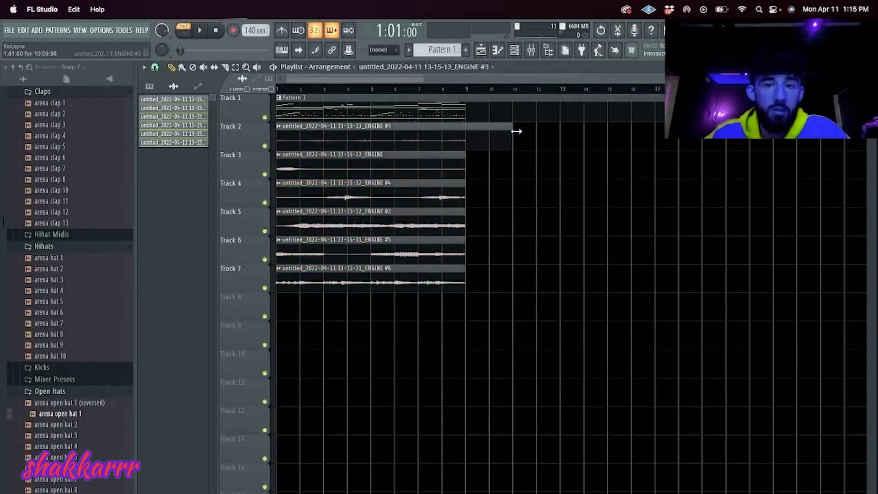
drag(482, 151, 363, 377)
key(Delete)
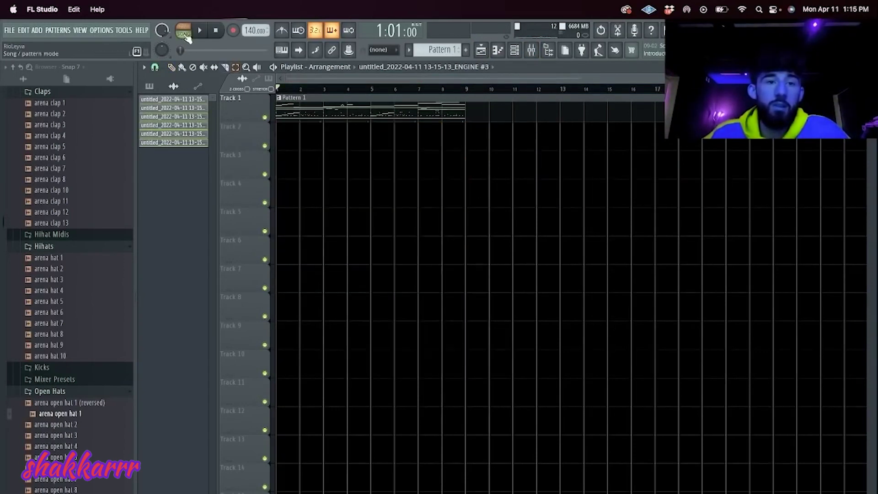
- Render the armed ENGINE mixer tracks again in song mode and disarm them
click(531, 51)
key(super+r)
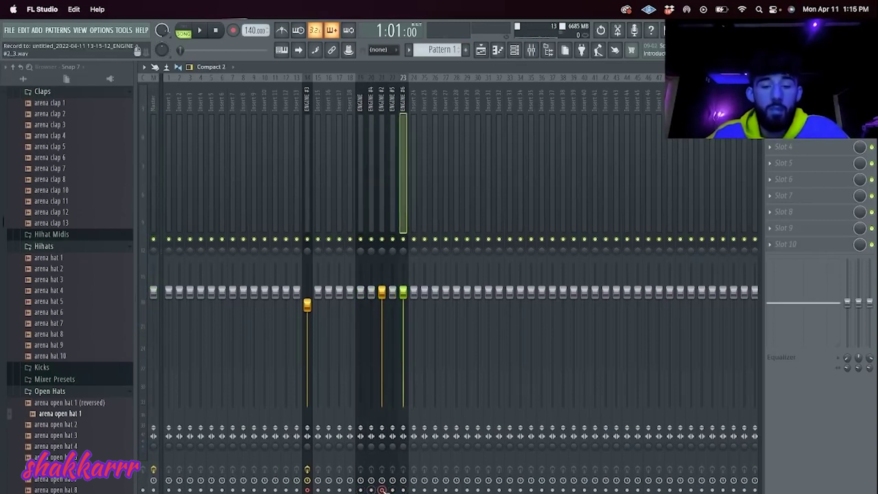
click(481, 49)
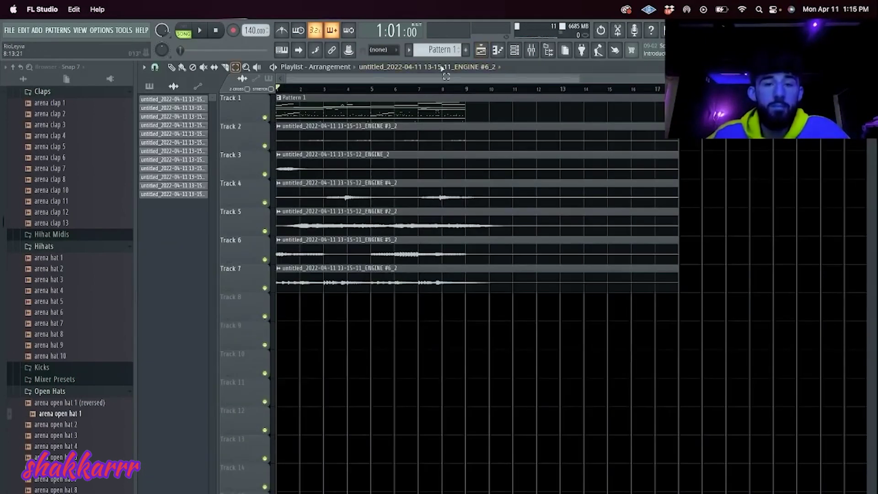
- Split Pattern 1 by channel and place the six drum patterns, from 808 - gin2 to arena open hat 1, on playlist tracks 8 to 13
click(440, 106)
click(409, 49)
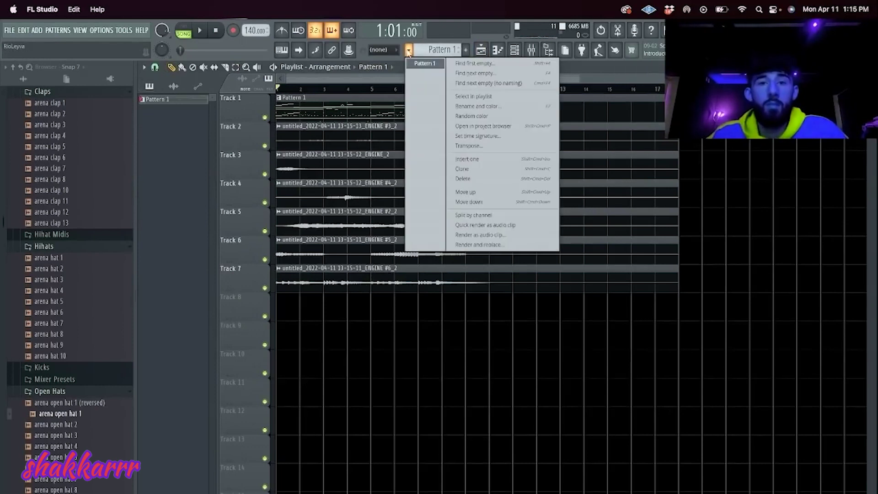
click(494, 216)
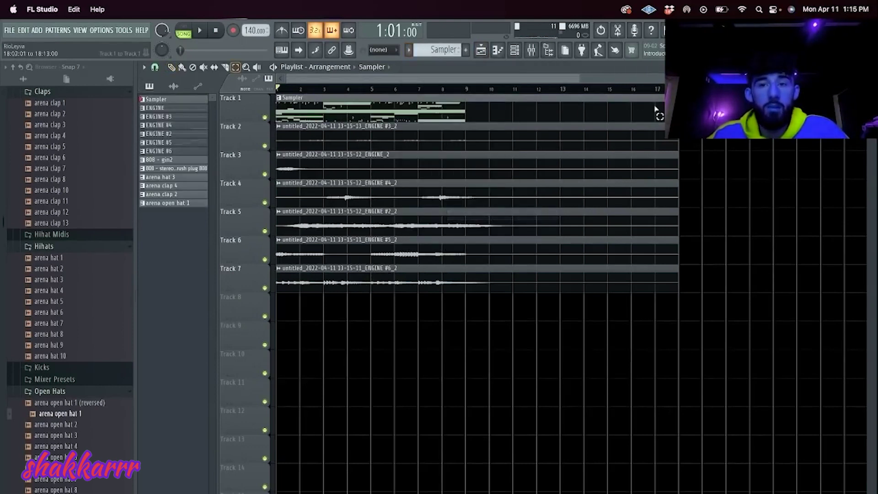
click(166, 161)
shift+click(174, 203)
drag(174, 203, 287, 304)
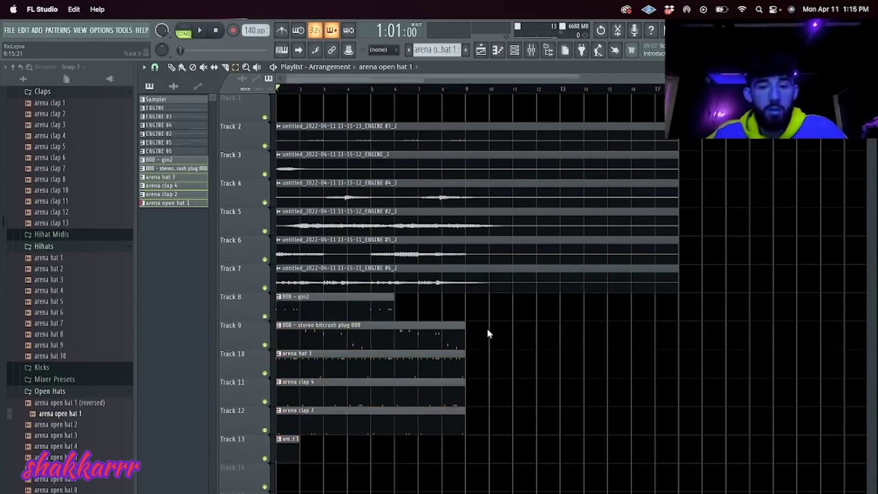
- Delete the part of the rendered ENGINE clips on tracks 2 to 7 that runs beyond bar 9
drag(473, 93, 473, 95)
key(e)
key(Delete)
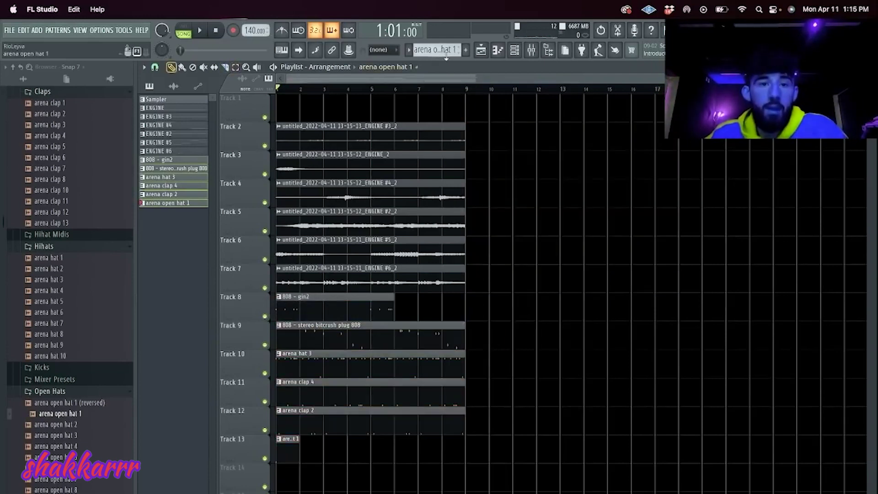
- Route the rendered ENGINE audio channels to mixer inserts up to 34 and solo insert 30 to check it
click(521, 49)
drag(277, 344, 278, 480)
click(535, 51)
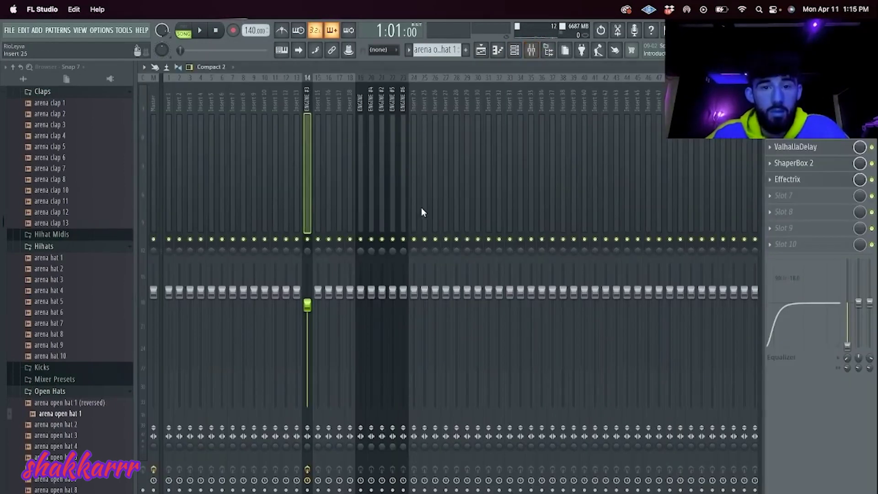
click(421, 208)
key(space)
key(space)
ctrl+click(478, 255)
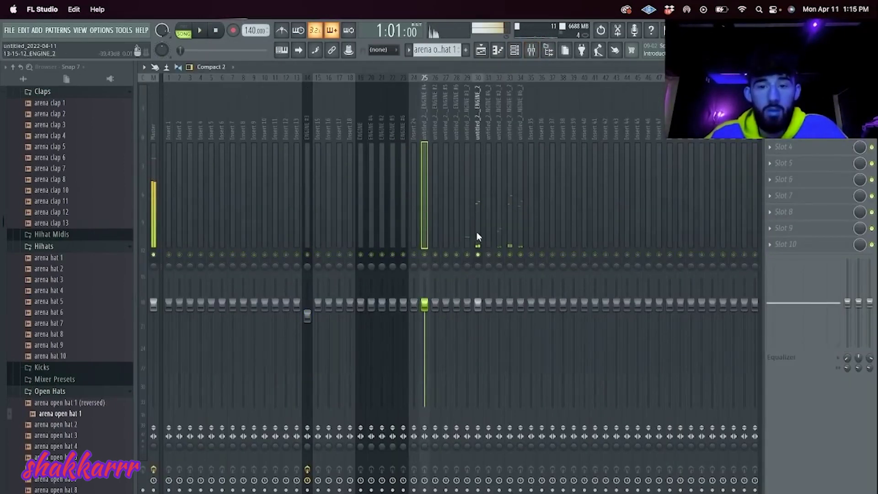
- Select the unrouted channels from 808 - gin2 down to the second rendered ENGINE channel and route them to mixer inserts starting at 37
click(514, 50)
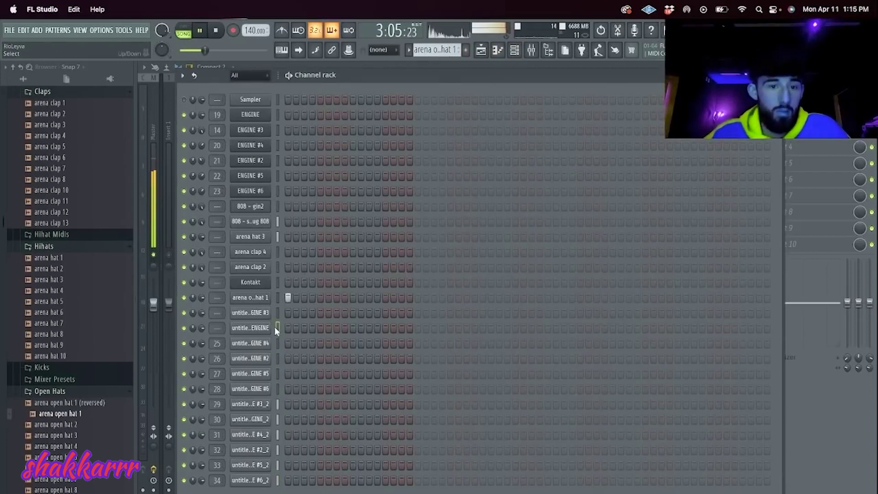
drag(277, 272, 279, 212)
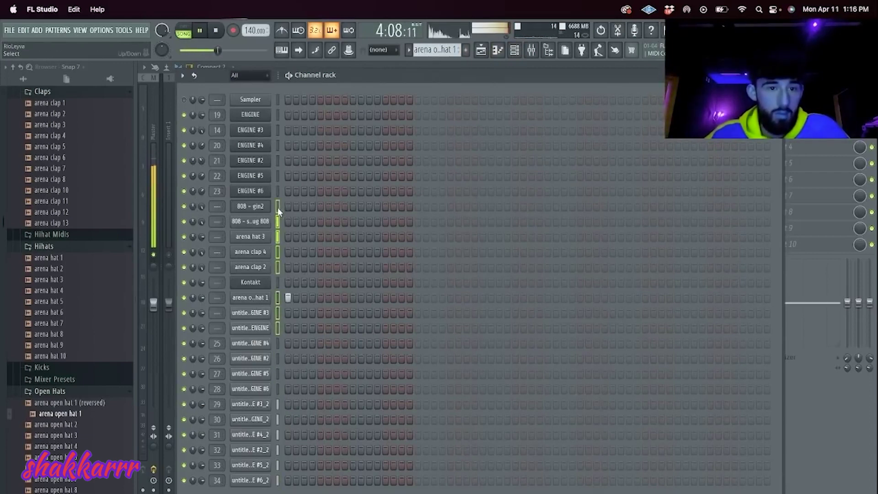
click(514, 50)
click(552, 229)
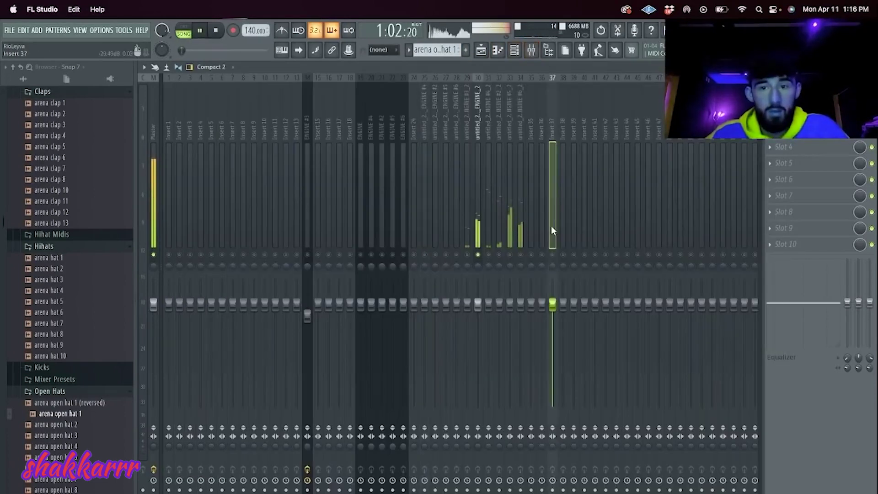
key(ctrl+l)
key(space)
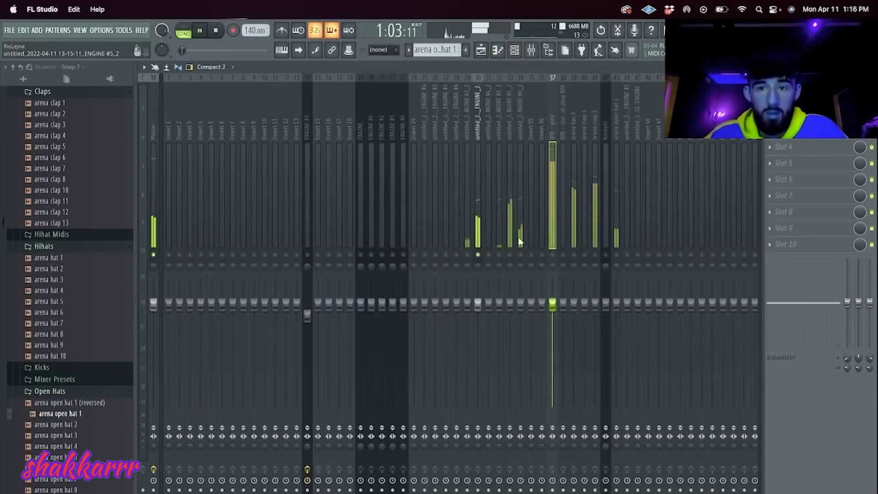
- Audition insert 33, then solo the ENGINE #2_2 insert 32 and load Effectrix in its slot 5
click(508, 258)
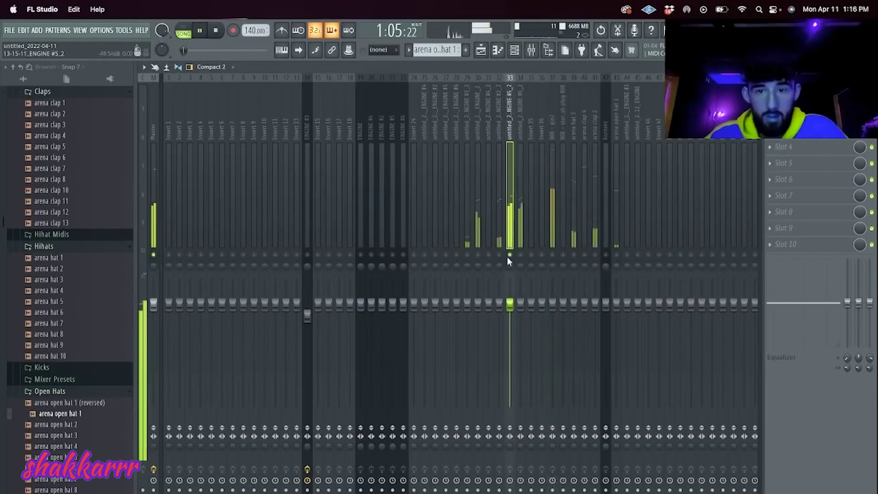
click(500, 233)
click(784, 163)
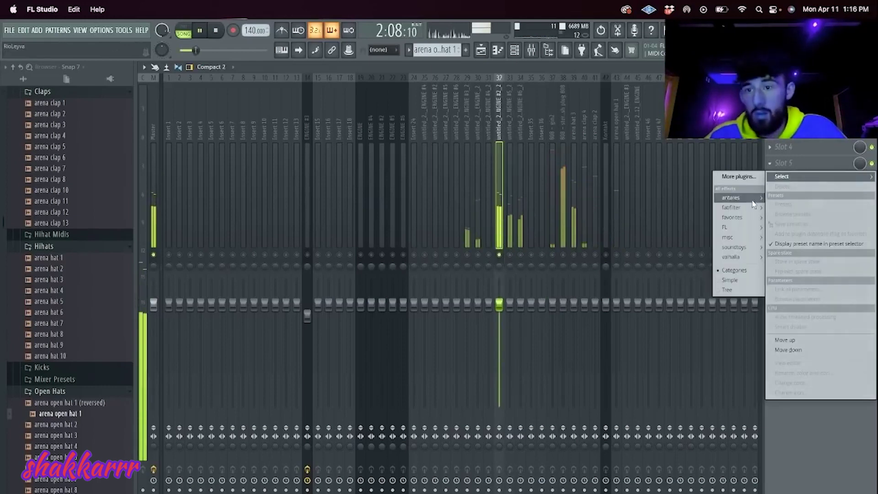
mouse_move(733, 217)
click(672, 277)
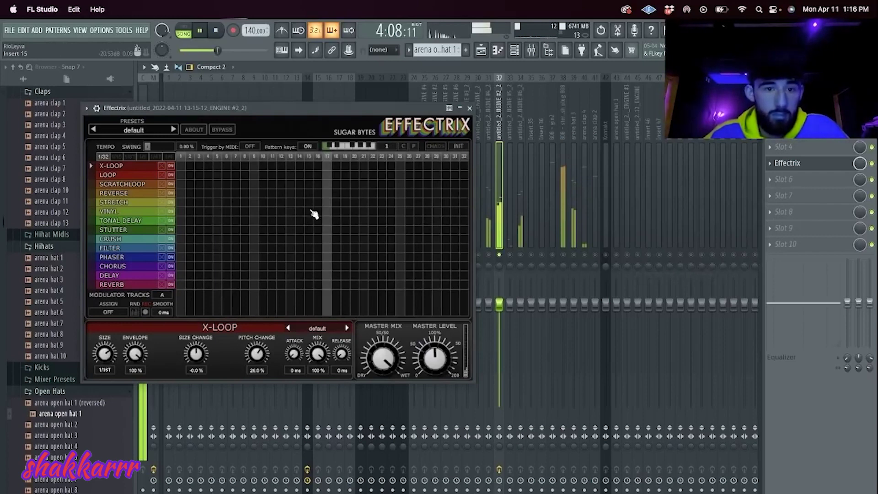
- Paint a Vinyl block on steps 15 to 16 and a Loop block on steps 25 to 28 in Effectrix
click(314, 212)
mouse_move(425, 175)
mouse_down()
mouse_move(457, 175)
mouse_move(413, 175)
mouse_up()
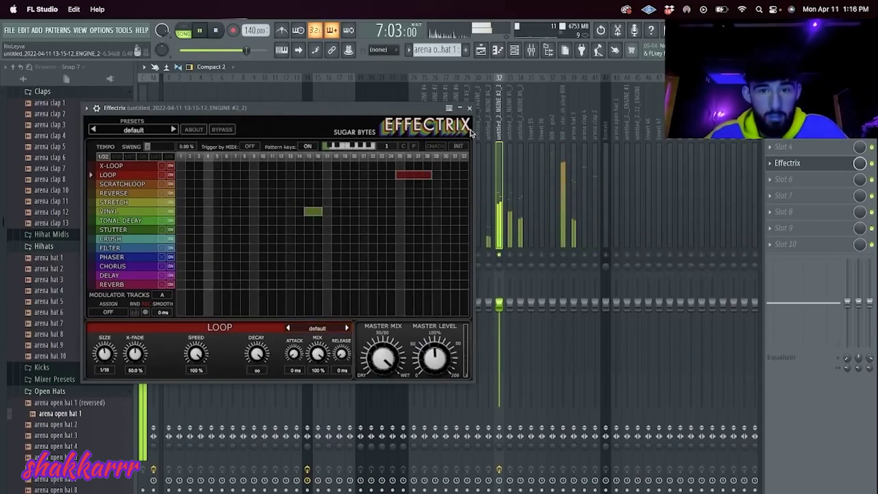
click(787, 162)
- Add Fruity Parametric EQ 2 in slot 6 of insert 32 and pull band 1 down to cut the low end
click(795, 179)
mouse_move(761, 237)
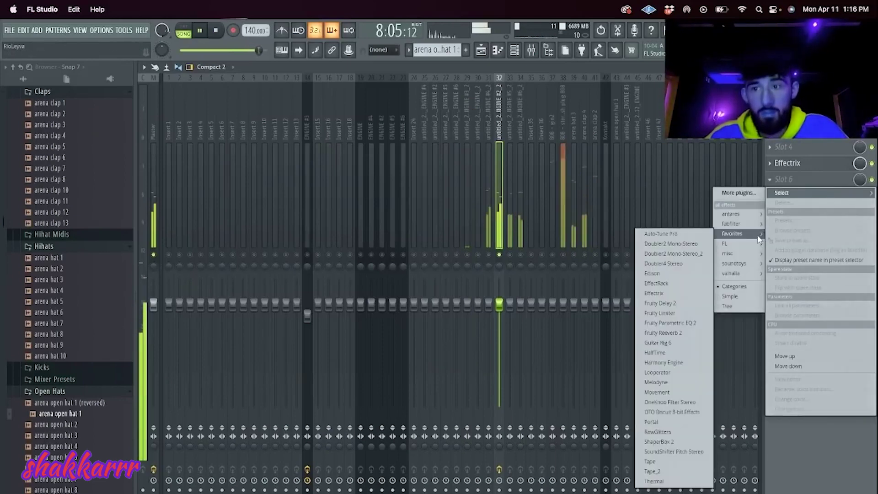
click(670, 323)
drag(279, 268, 295, 319)
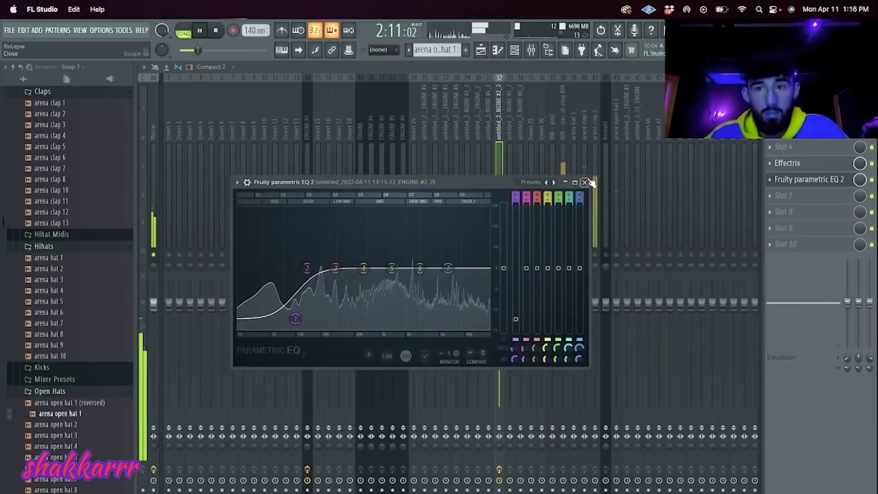
click(585, 182)
- Load ShaperBox 2 in slot 7 of insert 32 and add a Filter shaper with the falling ramp waveform
click(784, 196)
mouse_move(782, 209)
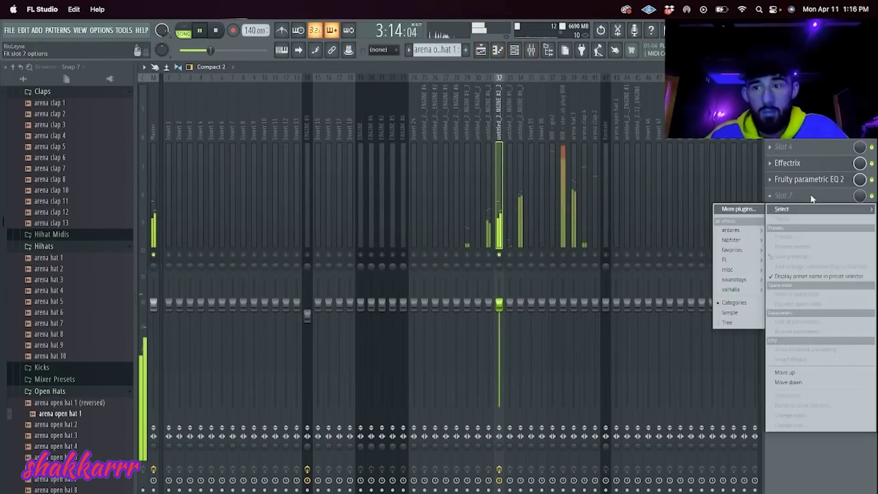
mouse_move(732, 249)
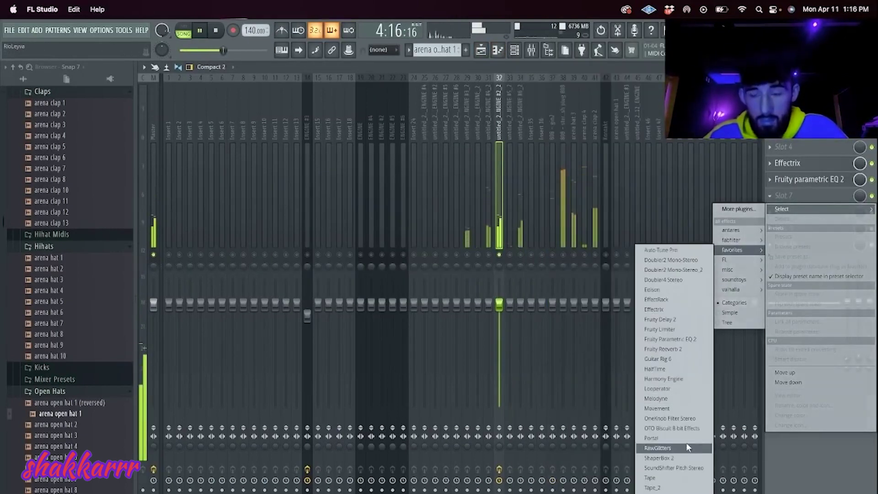
click(672, 458)
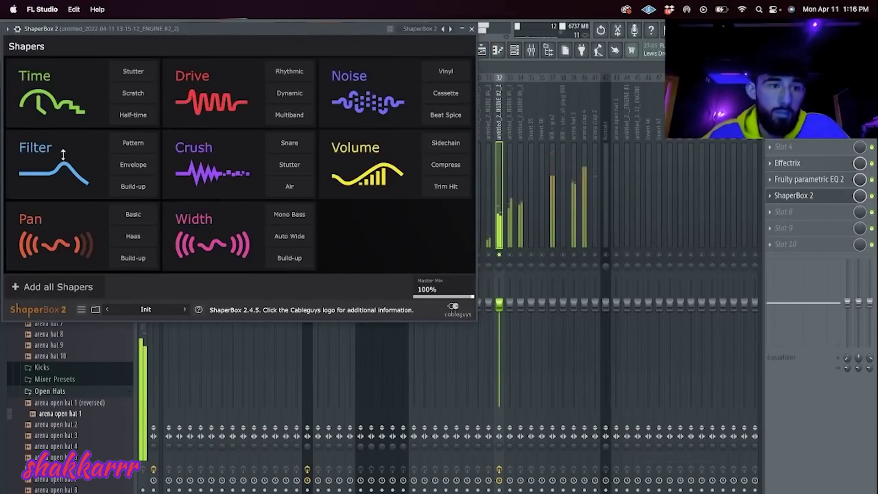
click(63, 155)
click(146, 264)
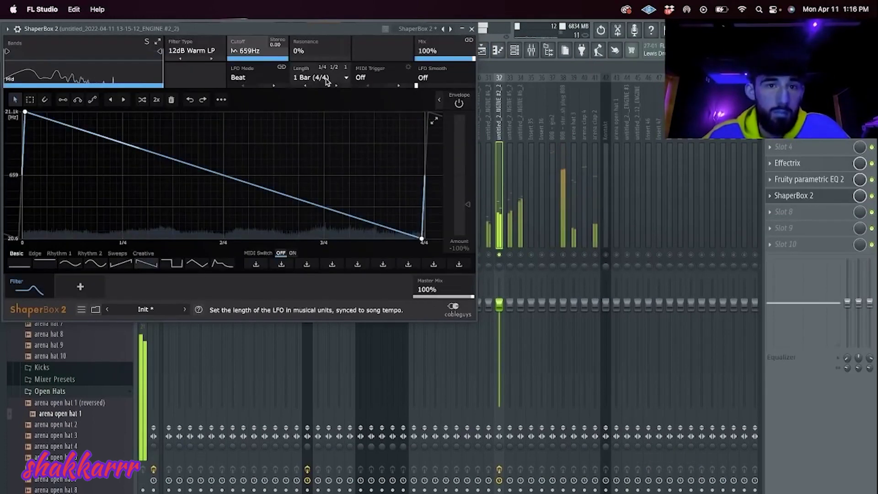
- Bend the filter's falling curve upward into a convex shape and set the LFO length to 1/4
click(314, 77)
click(306, 162)
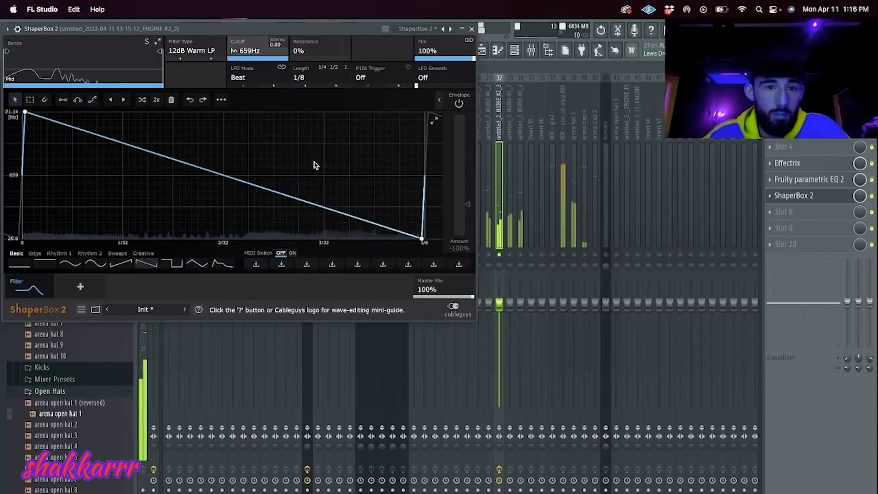
drag(256, 183, 378, 112)
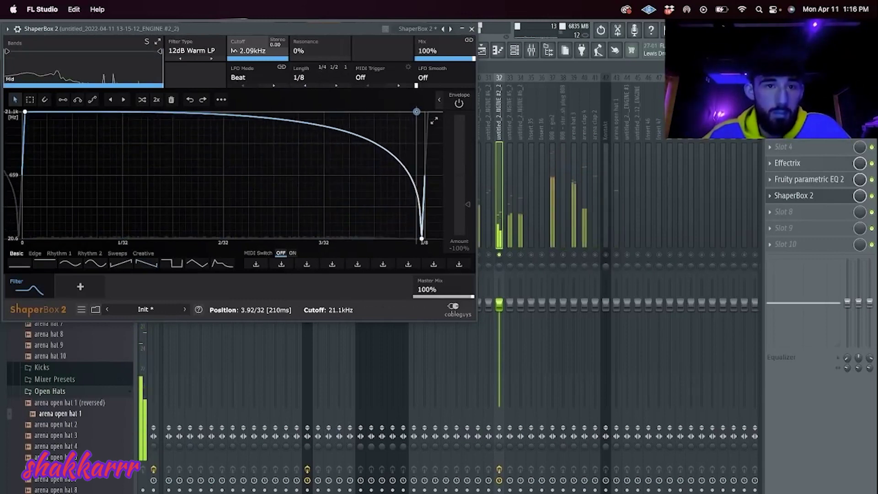
click(298, 77)
click(323, 191)
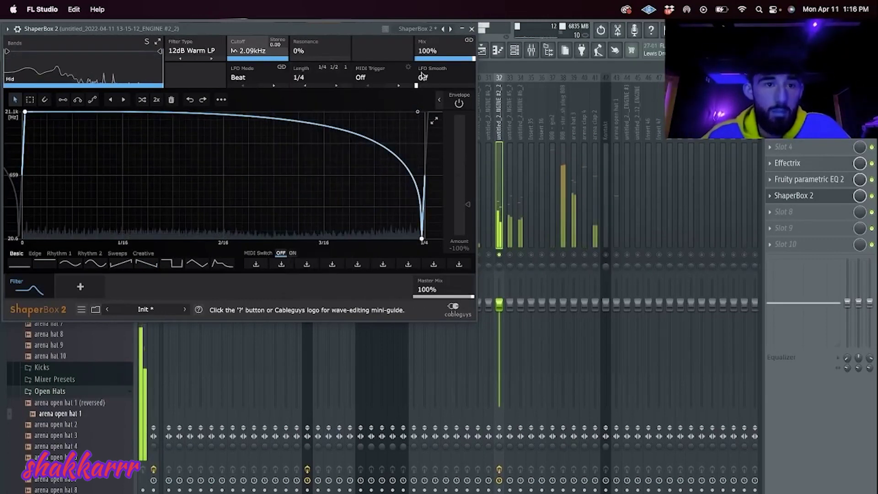
click(472, 29)
- Unmute the ENGINE #5_2 insert to hear it, then delete its clip from playlist track 6
click(511, 257)
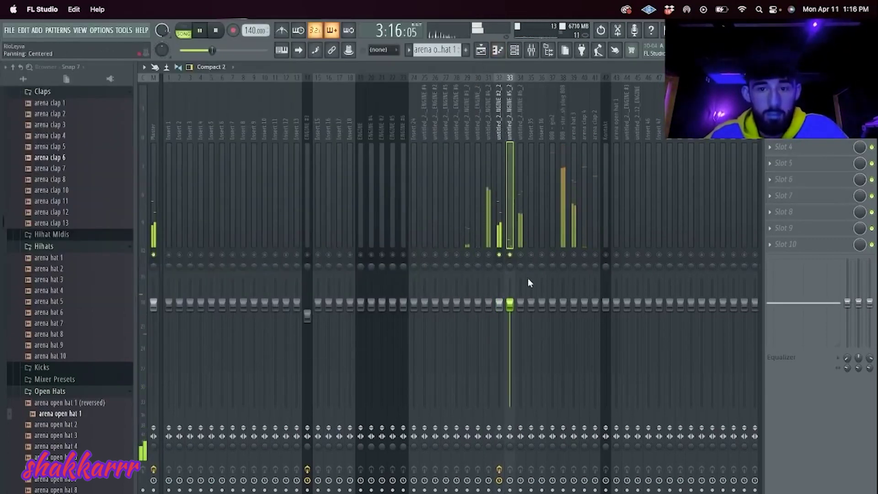
key(space)
click(808, 169)
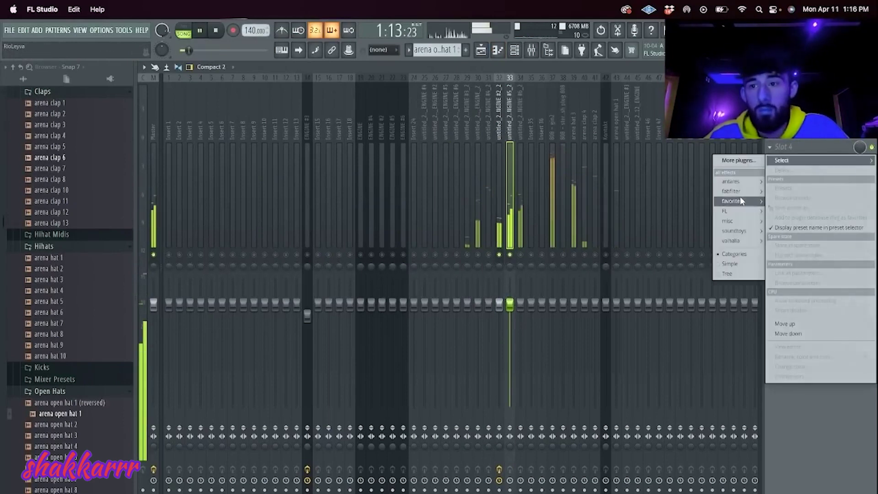
click(481, 50)
key(space)
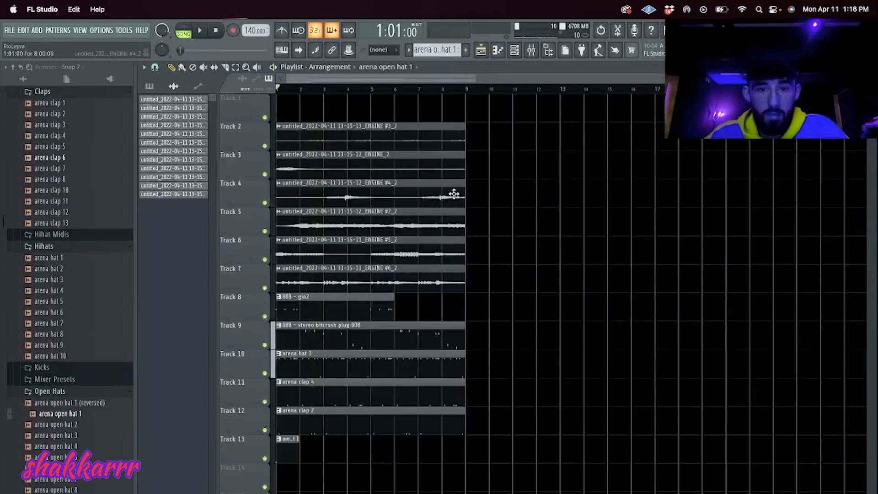
right_click(296, 242)
key(space)
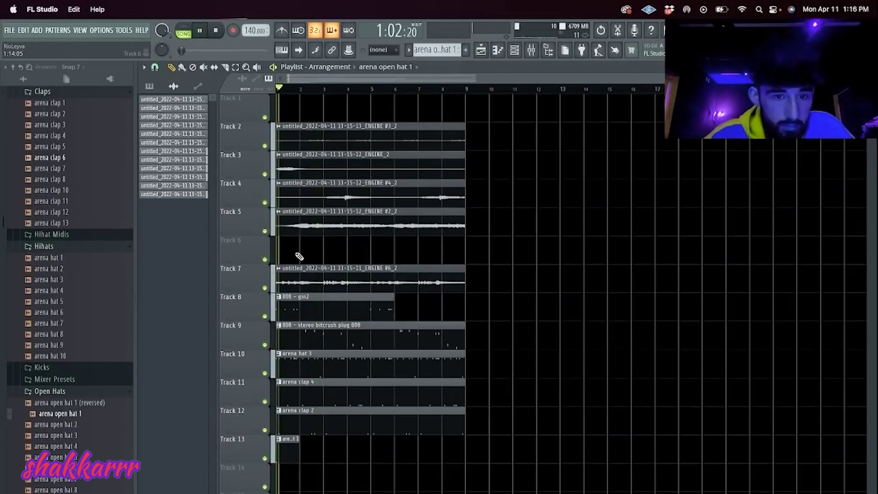
- Unmute mixer inserts 29 to 42 and raise the ENGINE #2_2 insert's volume slightly
click(531, 51)
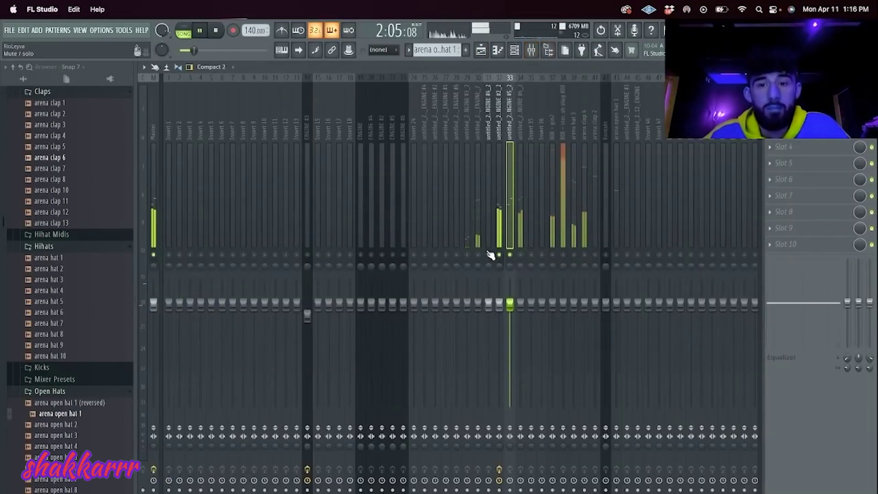
click(472, 240)
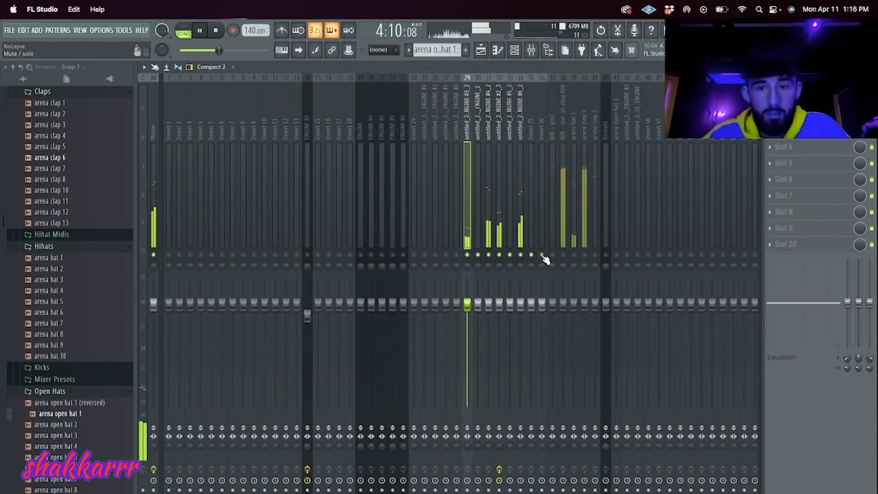
drag(552, 255, 606, 256)
click(496, 213)
drag(499, 303, 499, 298)
click(564, 219)
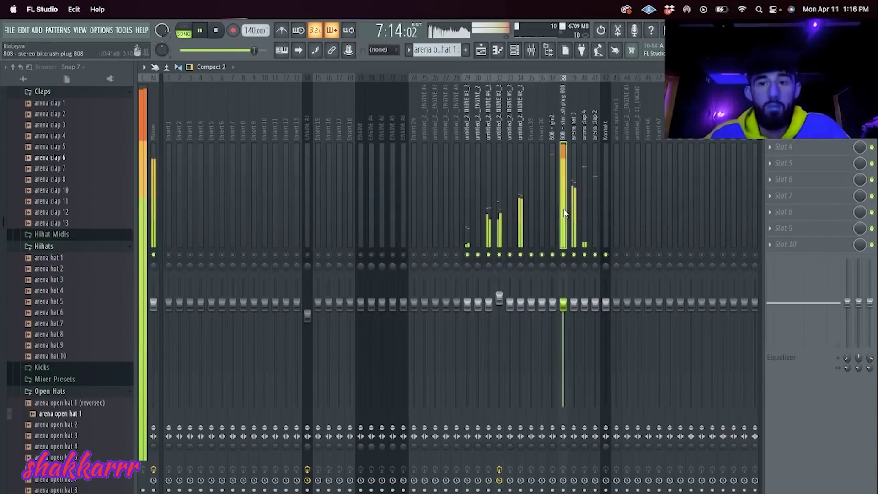
- Open the stereo bitcrush plug 808 pattern's notes and lower the bar 2 notes to G5 and the bar 3 notes to D#5
click(481, 50)
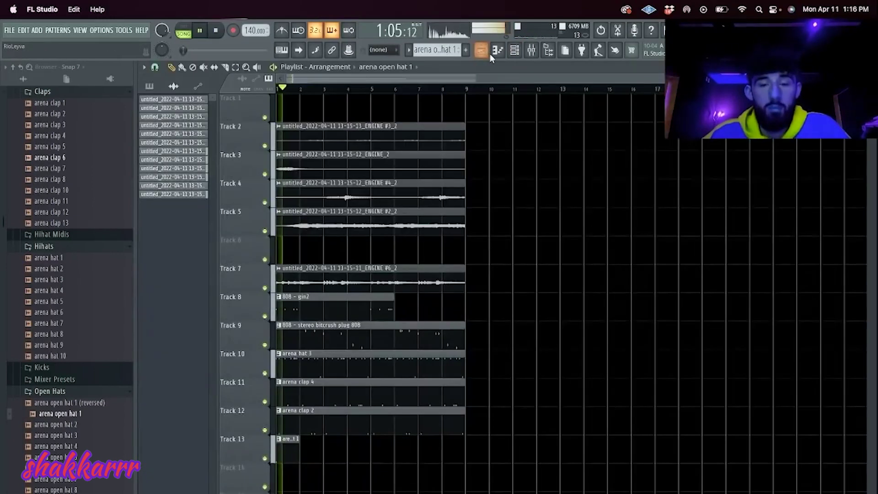
key(space)
double_click(315, 338)
key(space)
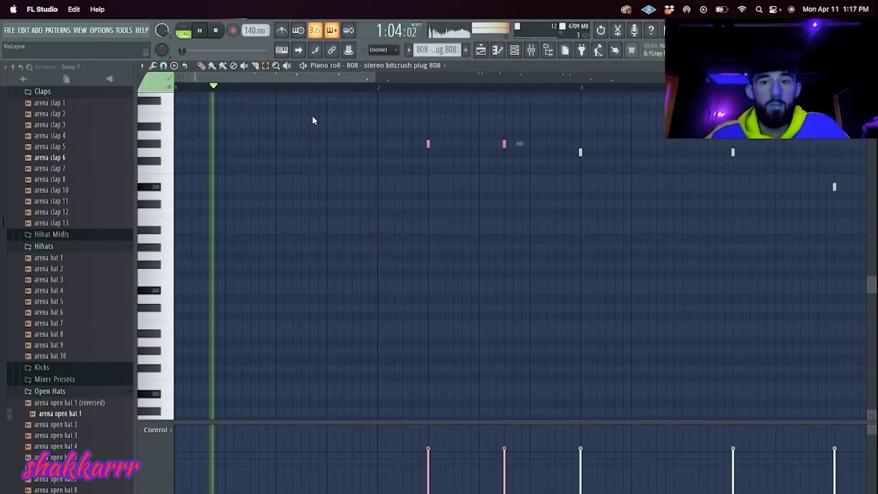
drag(585, 172, 783, 123)
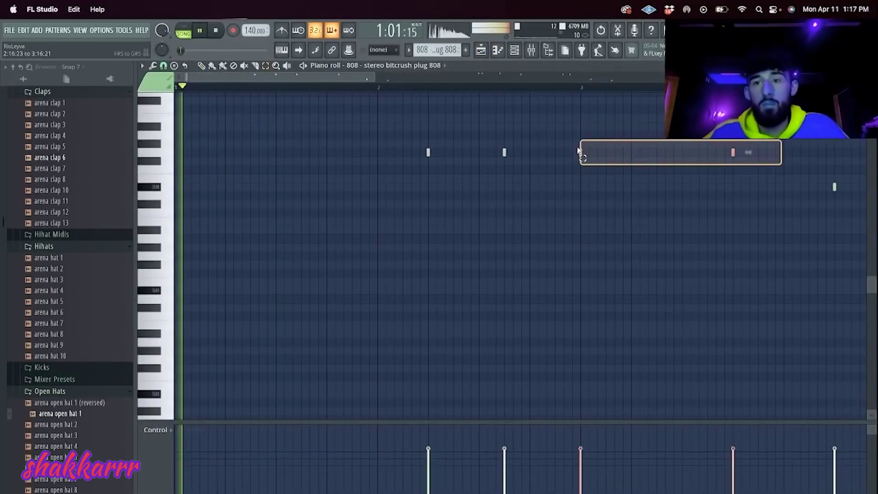
key(Down)
key(Down)
key(Down)
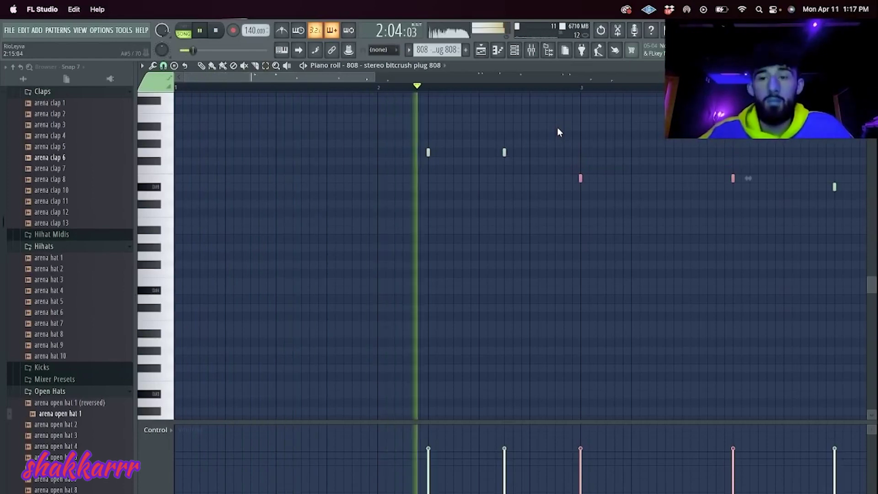
scroll(544, 133, down, 3)
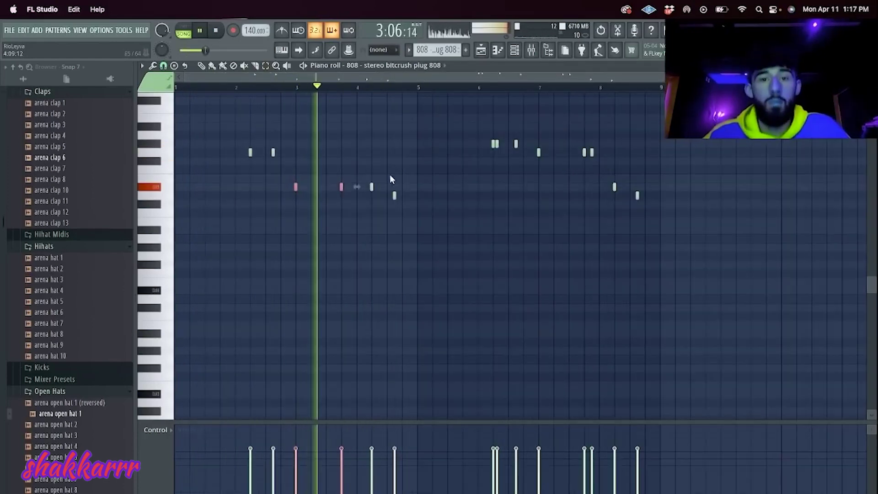
- Retune the two 808 notes in bar 4 to F5 while checking them in playback
key(space)
key(space)
drag(411, 201, 334, 184)
key(Up)
key(Up)
key(ctrl+d)
key(Up)
key(Up)
drag(407, 188, 306, 160)
key(Down)
key(Down)
drag(405, 182, 382, 174)
key(Up)
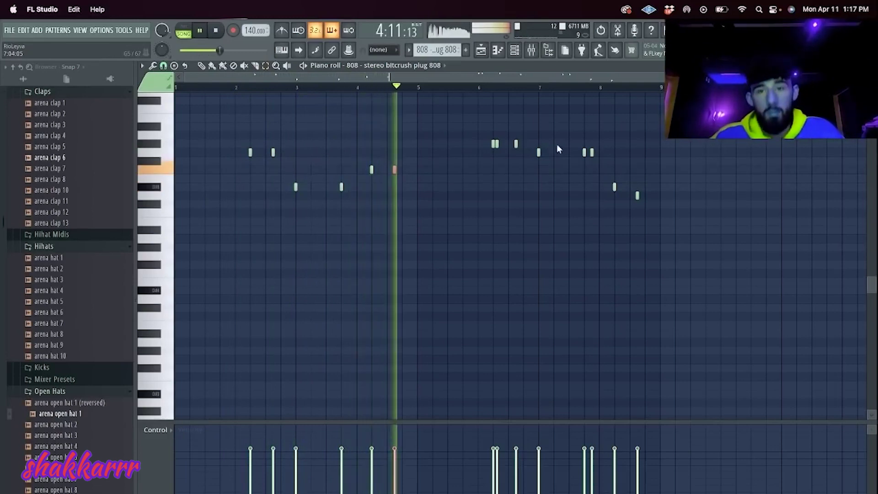
- Lower the bar 6 notes of the 808 to G5 and the last two bar 7 notes to D#5, and raise the final note to F5
drag(672, 219, 474, 139)
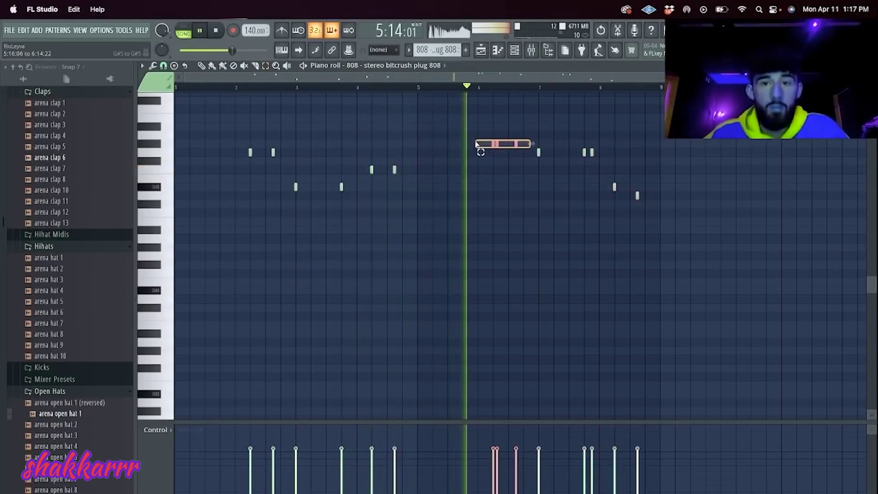
key(Down)
drag(601, 156, 570, 130)
key(Down)
key(Down)
key(Down)
key(Down)
drag(653, 191, 625, 193)
key(Up)
key(Up)
key(Up)
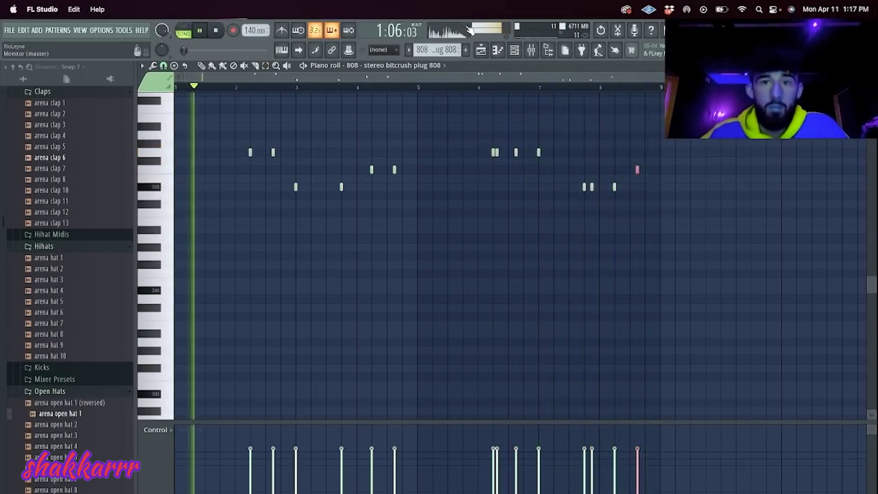
- Select all playlist clips and duplicate the eight-bar block four times along the timeline
key(F5)
key(space)
key(ctrl+a)
key(ctrl+b)
key(ctrl+b)
key(ctrl+b)
key(ctrl+b)
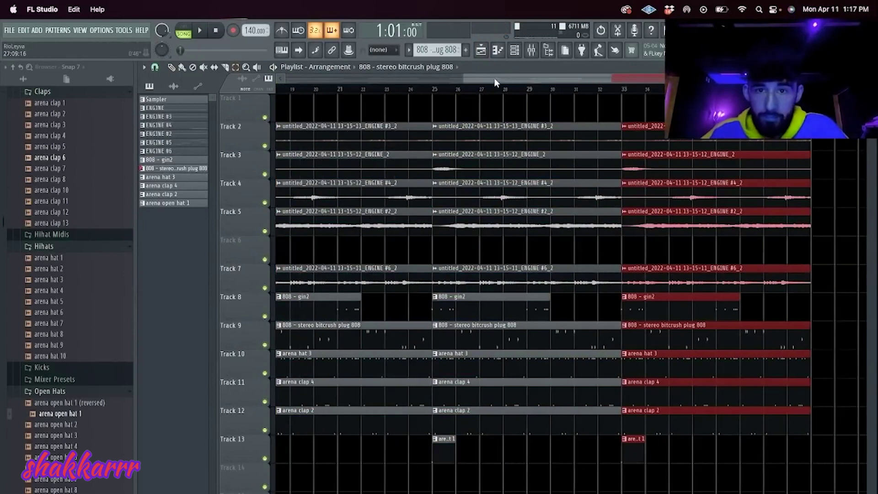
- Delete all clips in the first eight bars of the playlist to leave room for an intro
drag(462, 79, 279, 79)
drag(333, 460, 182, 56)
key(Delete)
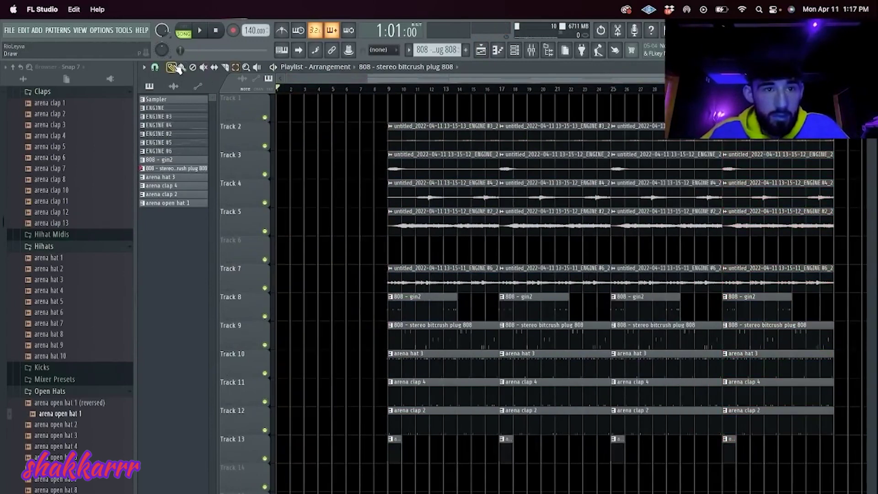
- Fill the empty first eight bars with the ENGINE #6 melody clip and copies of the 808, hat, clap and open hat clips
click(420, 227)
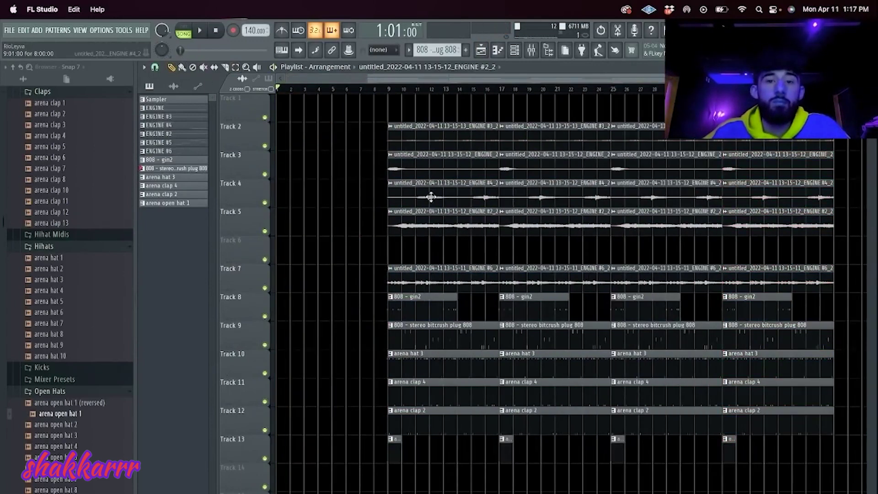
drag(451, 287, 338, 287)
key(space)
drag(407, 478, 300, 311)
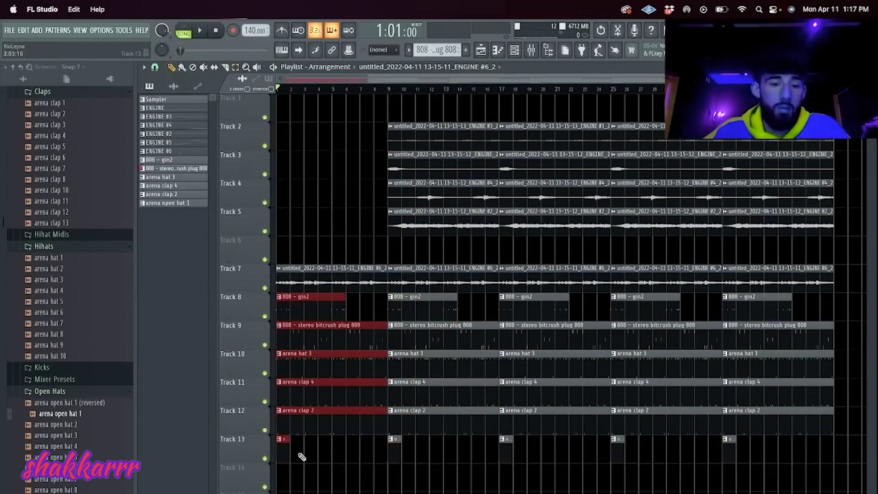
- Slice the intro's 808 and drum clips at bar 2, delete their bar 1 portions, and play the arrangement
scroll(218, 309, up, 10)
key(c)
drag(668, 485, 670, 295)
super+drag(644, 312, 629, 321)
key(Delete)
key(space)
- Delete the ENGINE #6 melody and stereo bitcrush 808 clips from bars 9 to 16
scroll(451, 129, down, 5)
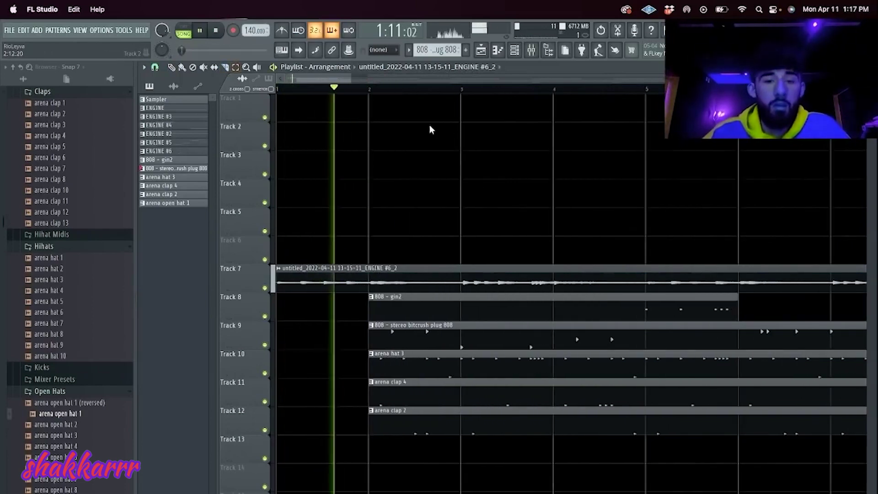
scroll(519, 155, down, 8)
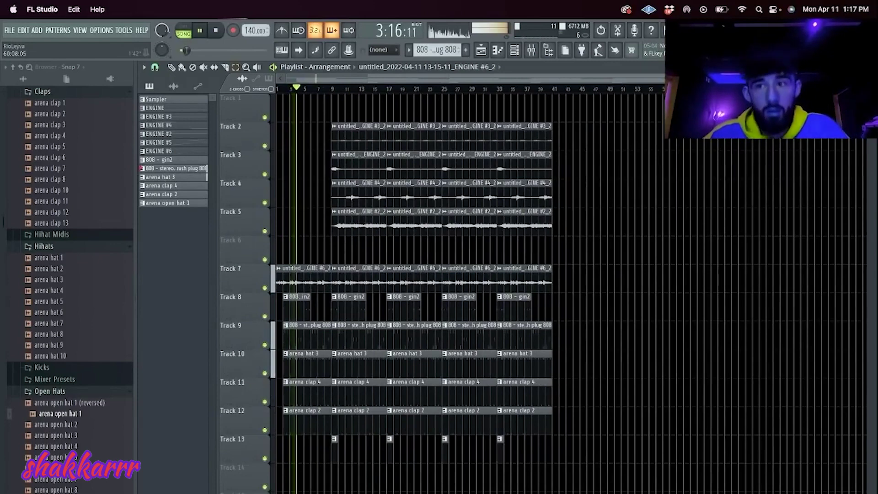
scroll(503, 206, up, 4)
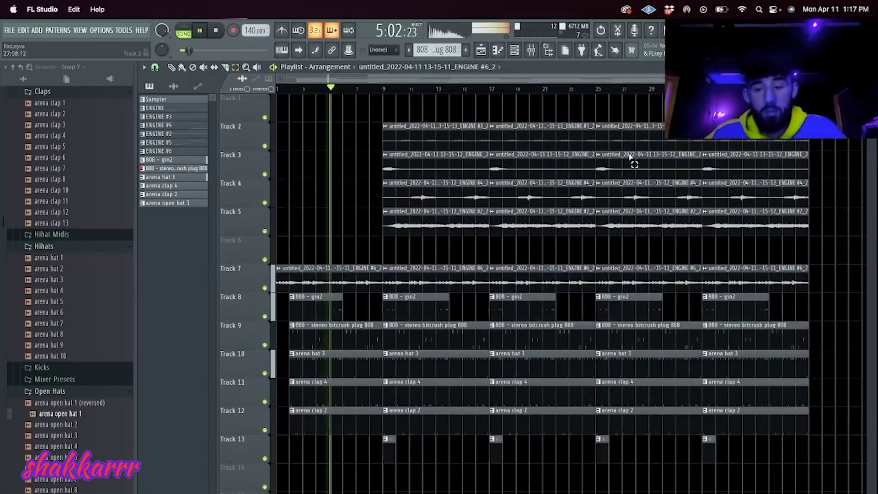
right_click(443, 283)
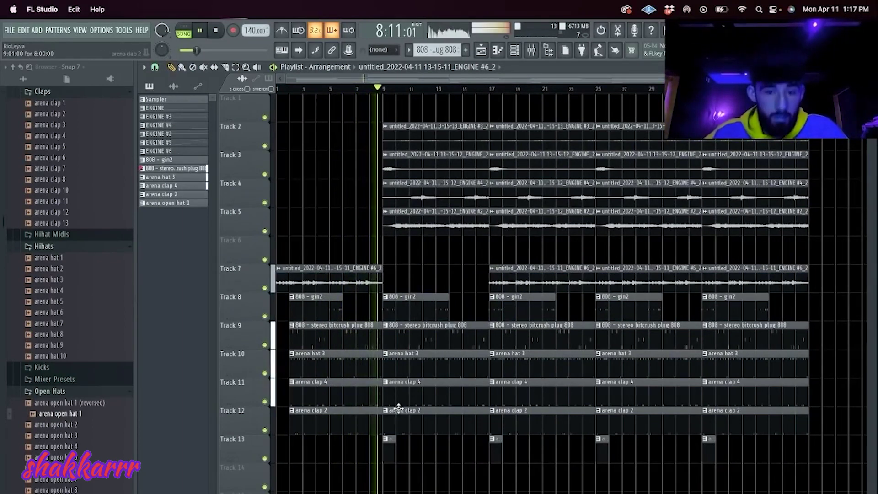
right_click(405, 338)
- Shorten the gin2 808 clip at bar 9 to two bars and repeat it at bars 11 and 13
drag(413, 316, 414, 319)
right_click(414, 315)
super+click(405, 309)
key(super+b)
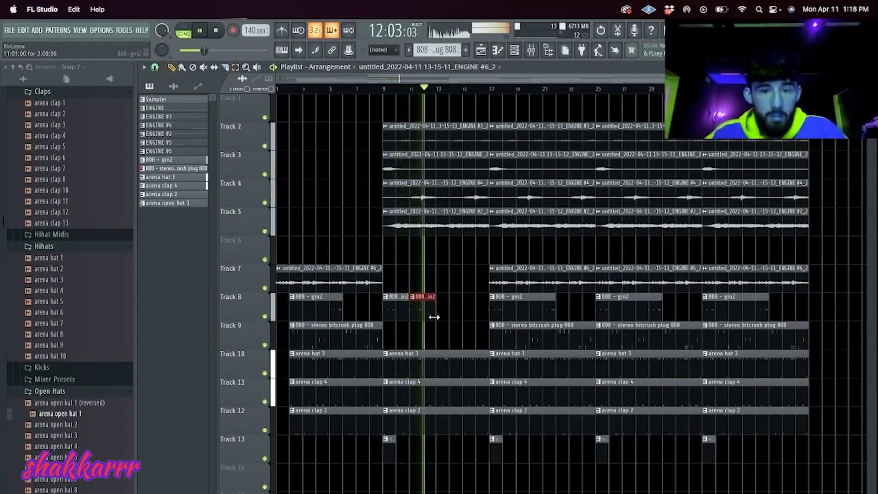
key(super+b)
- Copy the stereo bitcrush 808 clip into the second section and cut away everything before bar 14
drag(363, 337, 471, 326)
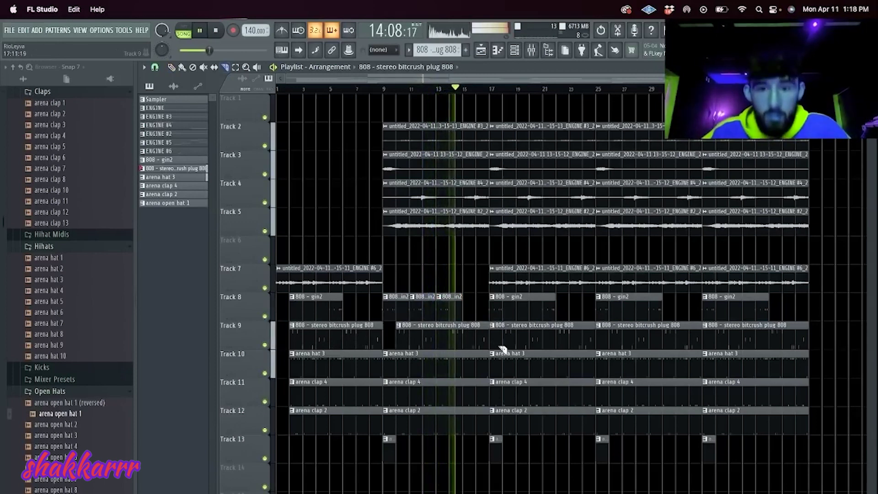
click(450, 342)
key(e)
click(439, 334)
key(Delete)
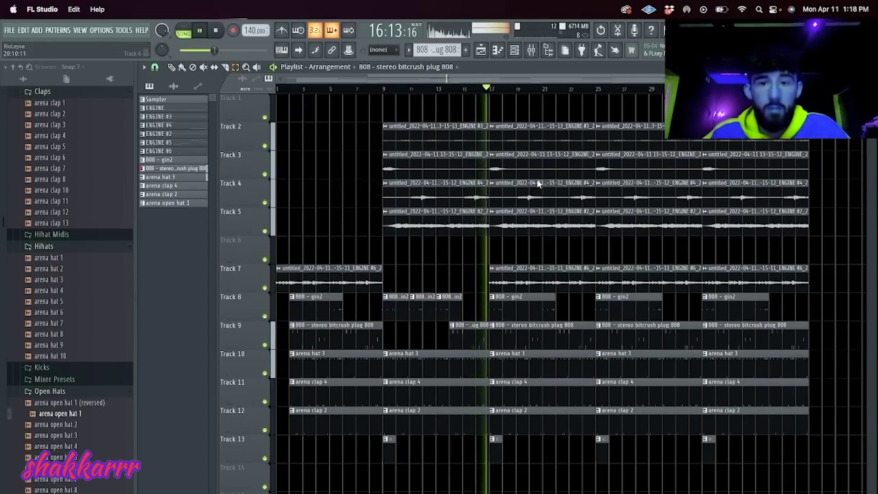
- Delete the ENGINE #2 clip from bars 17 to 24 and the track 2, 3, 4 and 7 melodies from bars 25 to 32
right_click(533, 214)
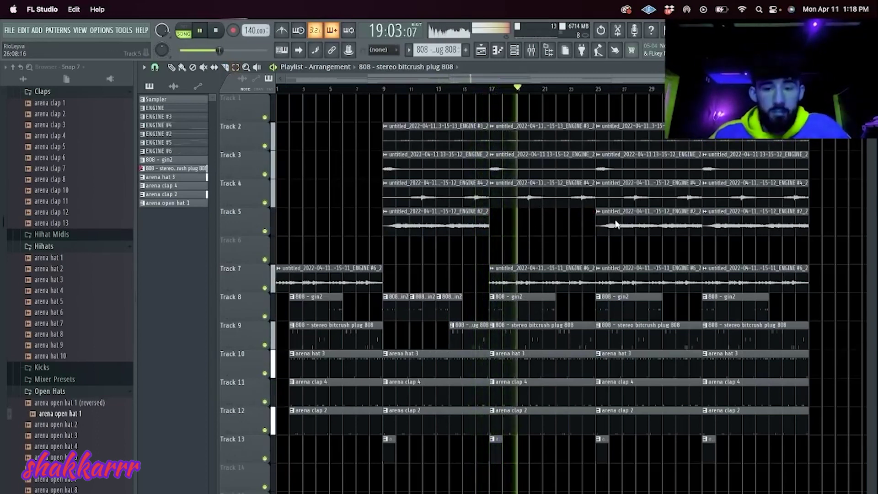
scroll(616, 224, down, 3)
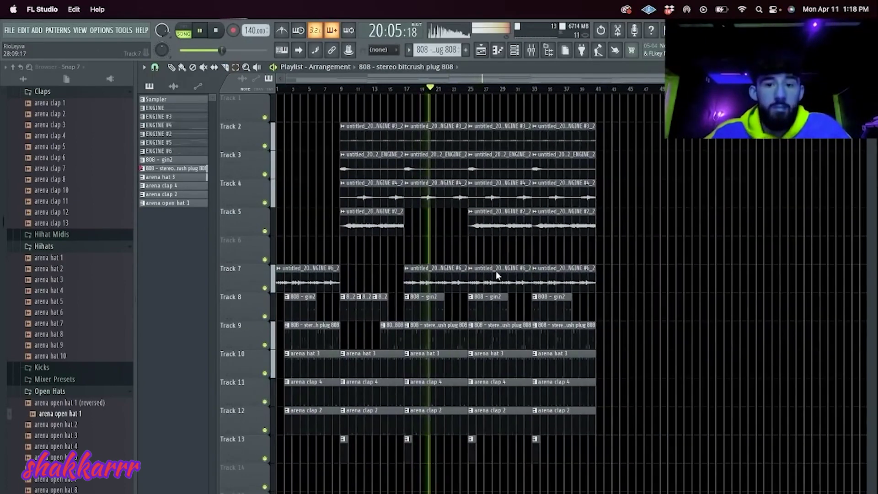
key(Delete)
drag(508, 202, 514, 131)
key(Delete)
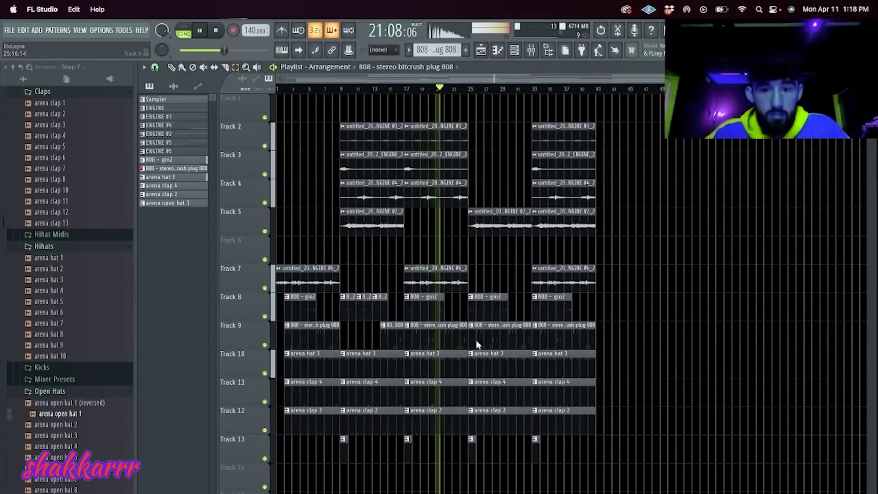
- Slice the hat and both clap clips at bar 26 and delete their bar 25 portions
scroll(468, 335, up, 3)
key(c)
drag(489, 418, 490, 357)
key(e)
drag(477, 361, 479, 430)
key(Delete)
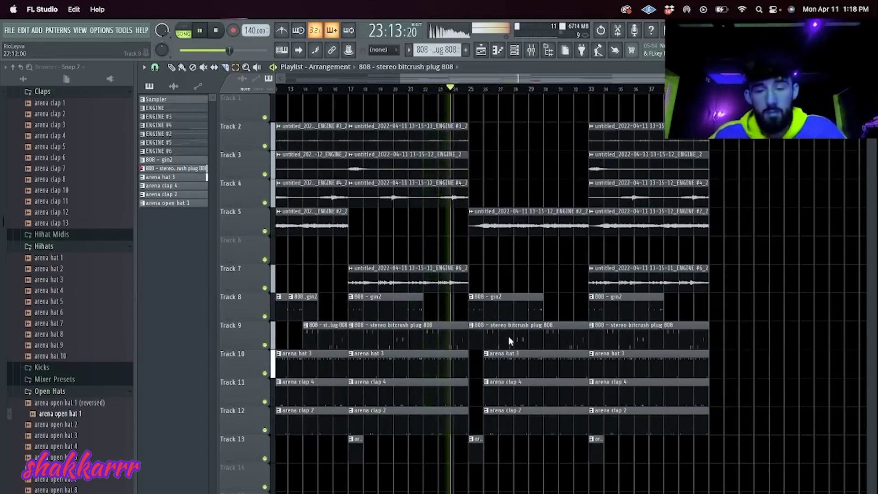
- Slice both 808 clips at bar 27 and delete the parts running from there to bar 32
key(c)
drag(505, 313, 505, 320)
key(e)
drag(504, 293, 520, 339)
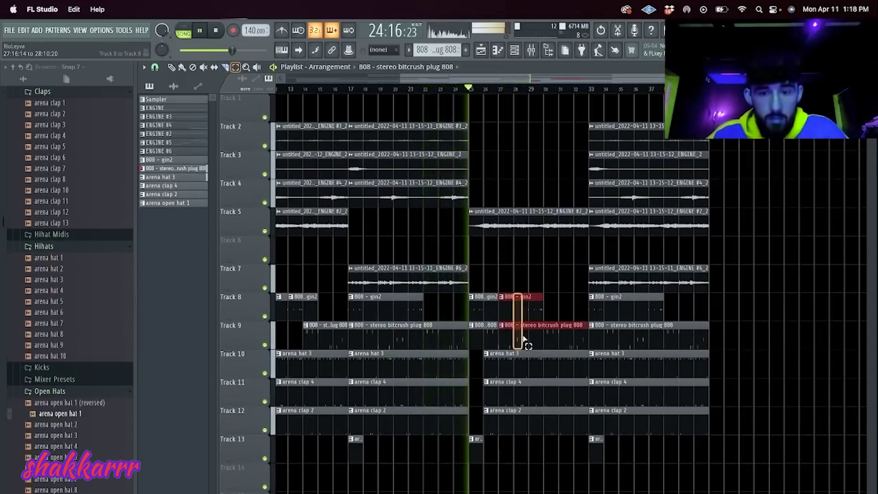
key(Delete)
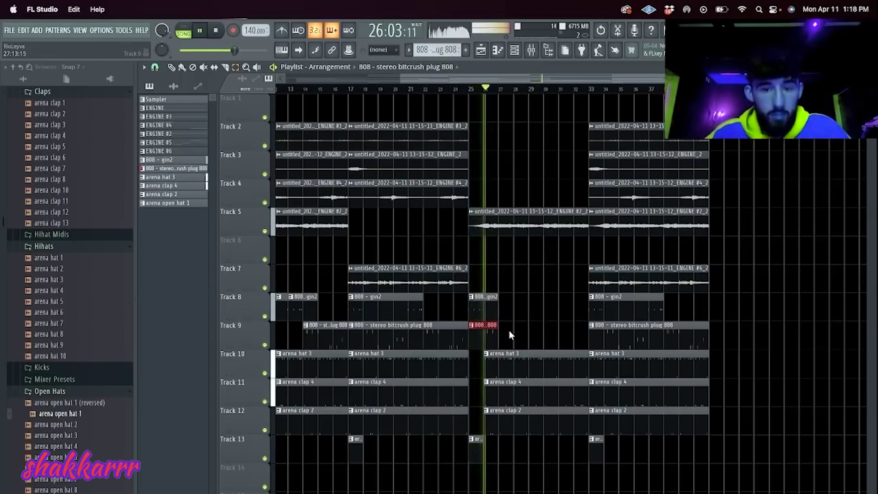
- Duplicate the two-bar pair of 808 clips at bar 25 three times to fill the section through bar 32
drag(511, 348, 491, 298)
key(ctrl+b)
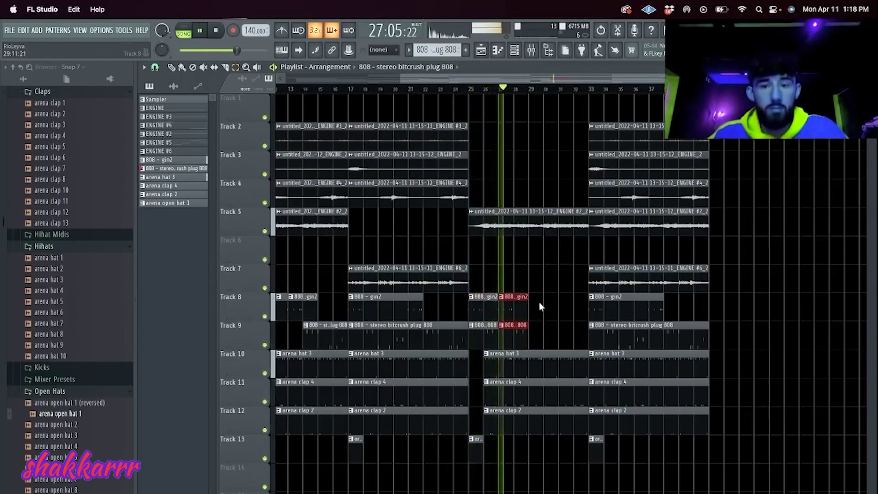
key(ctrl+b)
key(ctrl+b)
click(542, 281)
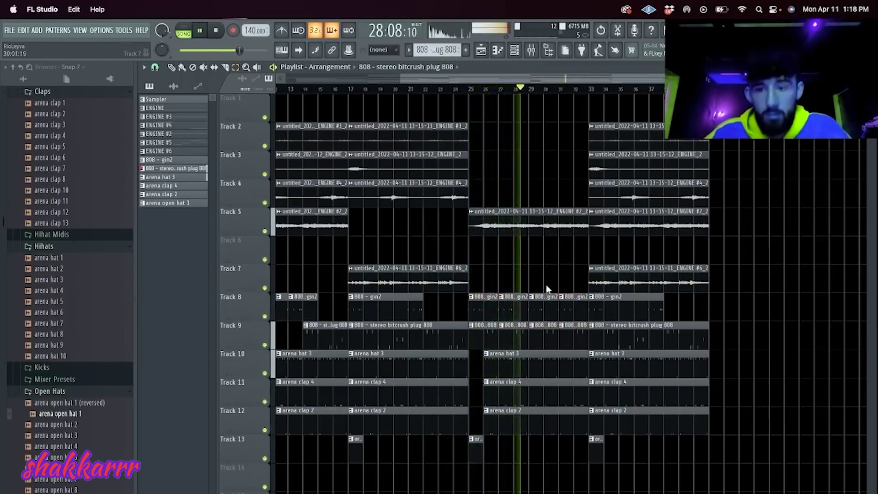
- Slice the last stereo bitcrush 808 clip at bar 35 and delete its first two bars
click(621, 338)
key(e)
click(612, 341)
key(Delete)
- Slice the last gin2 808 clip at bar 35, move its two-bar piece to bar 39, and shift the bitcrush 808 to bar 33
key(c)
click(620, 310)
key(p)
drag(603, 310, 692, 311)
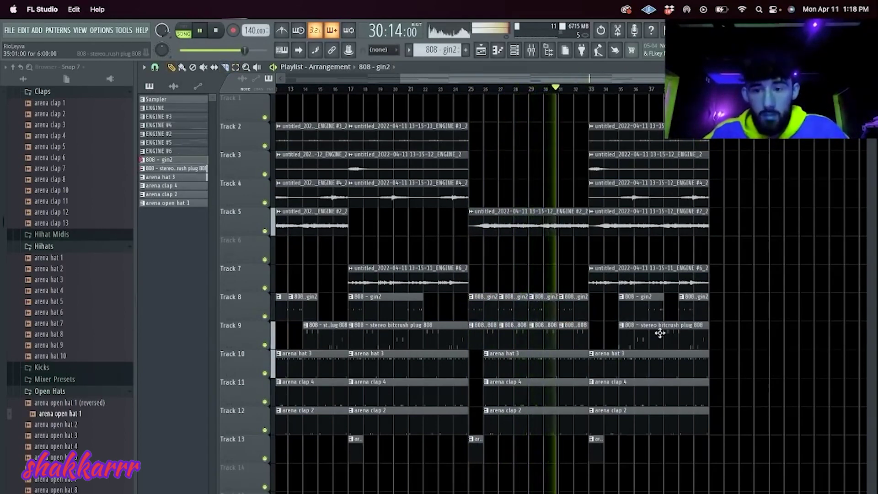
drag(646, 340, 615, 341)
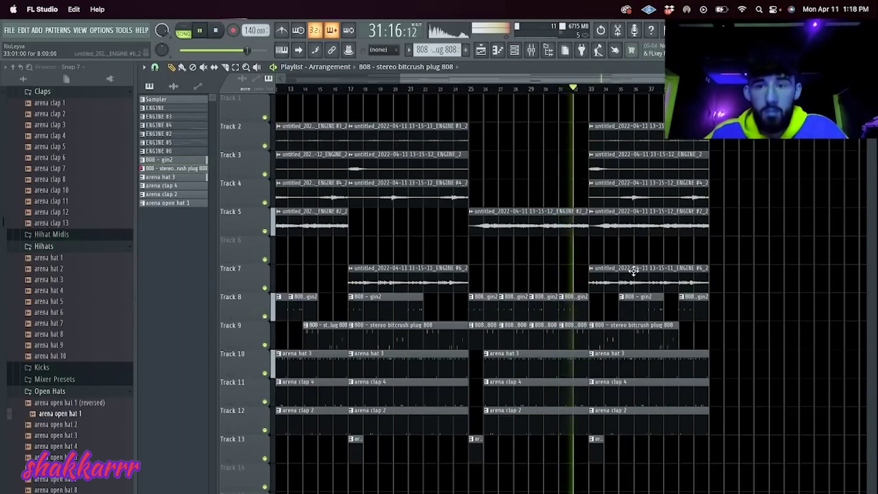
- Delete the ENGINE #2 clip from the final eight bars and restart playback
right_click(634, 222)
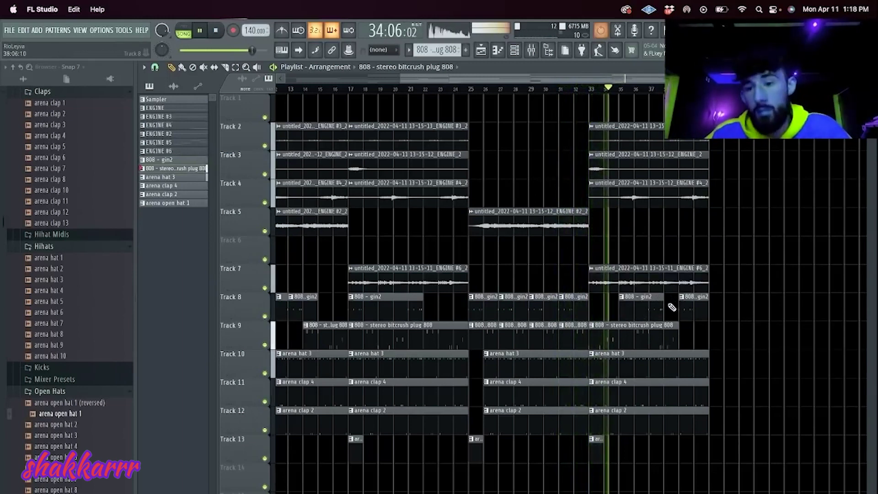
key(space)
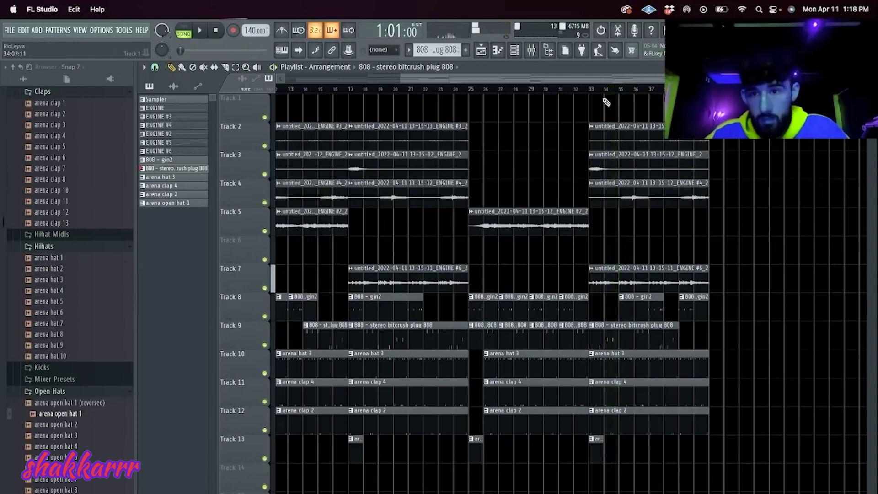
key(space)
- Split the last bitcrush 808 clip at bar 35, add a two-bar clip there, and move the four-bar remainder to bar 37
key(c)
click(624, 344)
key(p)
drag(644, 336, 720, 336)
click(629, 333)
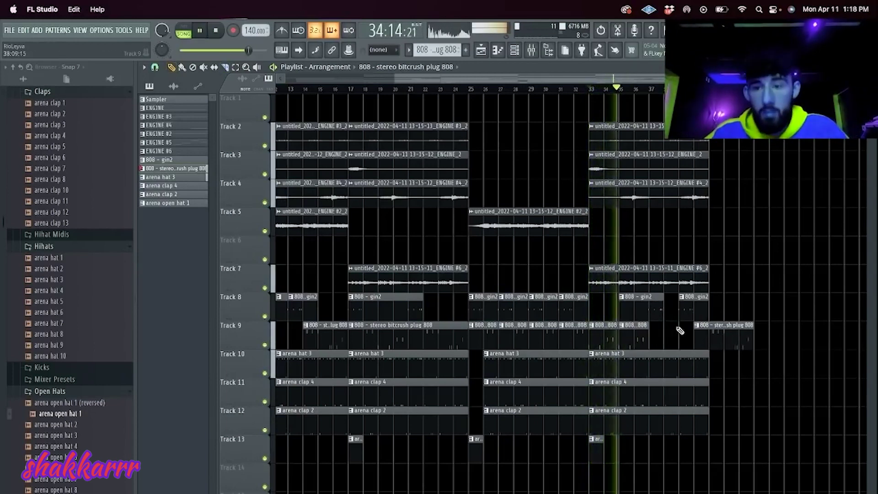
drag(727, 333, 682, 337)
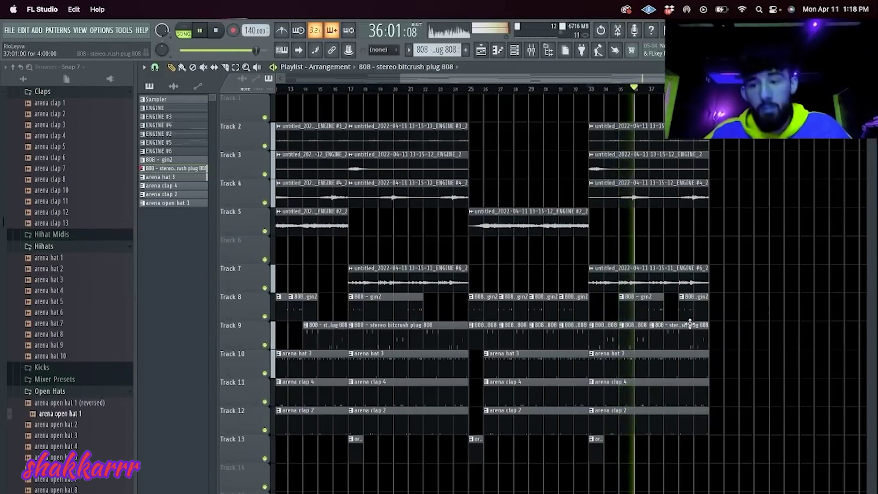
- Slice the final bitcrush 808 clip at bar 39 and delete its last two bars
click(679, 338)
key(e)
click(685, 335)
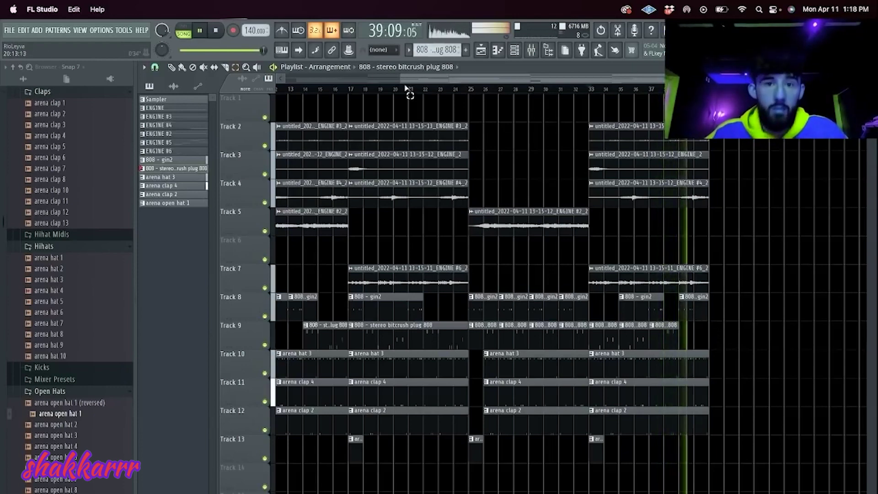
- Select the whole 40-bar arrangement and duplicate it twice along the timeline, leaving the clips deselected
drag(403, 81, 18, 95)
key(ctrl+a)
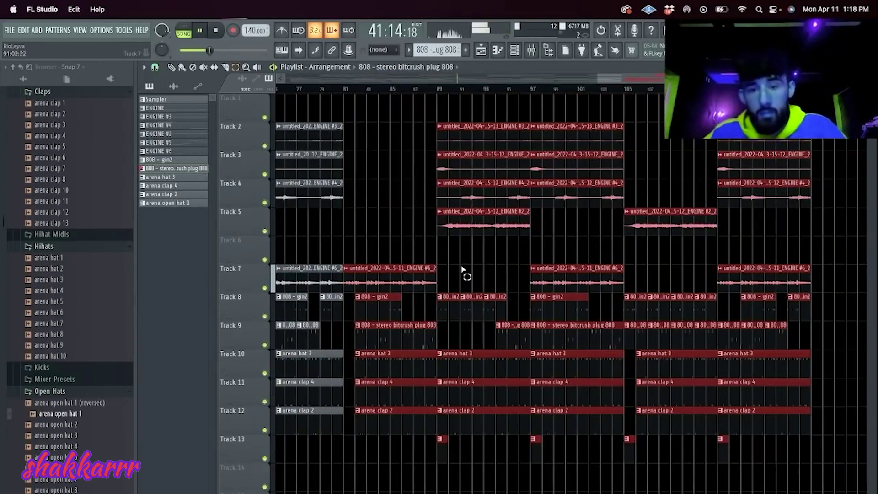
click(462, 263)
- Save the project as "Rio - Savior 140 BPM" in a new folder of that name inside April's Stems folder
key(super+s)
click(455, 157)
click(460, 167)
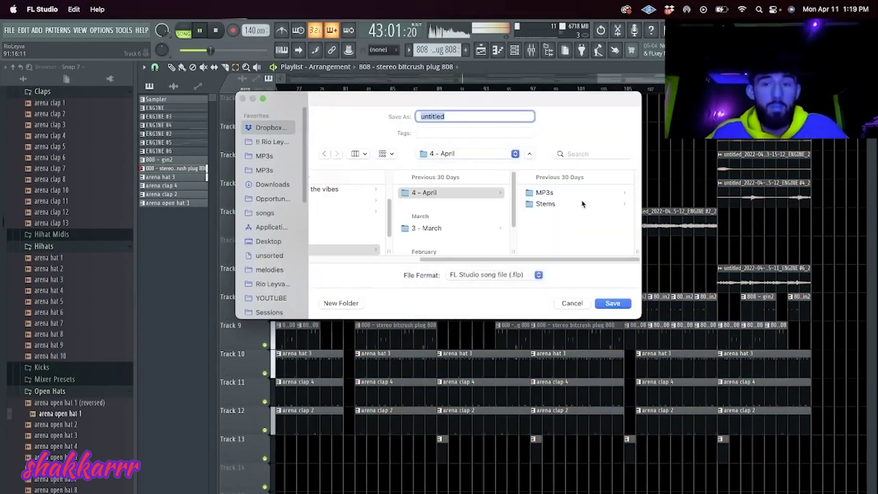
click(579, 204)
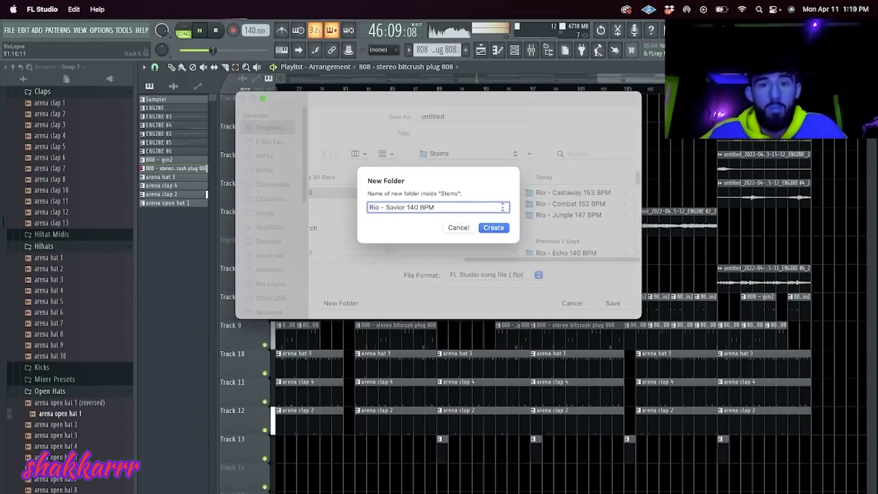
click(498, 228)
key(Return)
- Export the song as the MP3 file "Rio - Savior 140 BPM" into April's MP3s folder
key(super+shift+r)
click(474, 155)
click(476, 172)
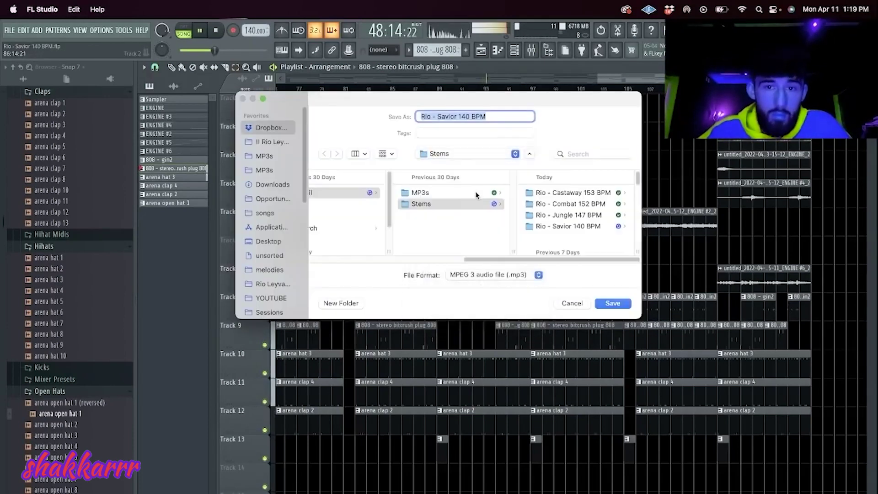
click(474, 192)
click(613, 304)
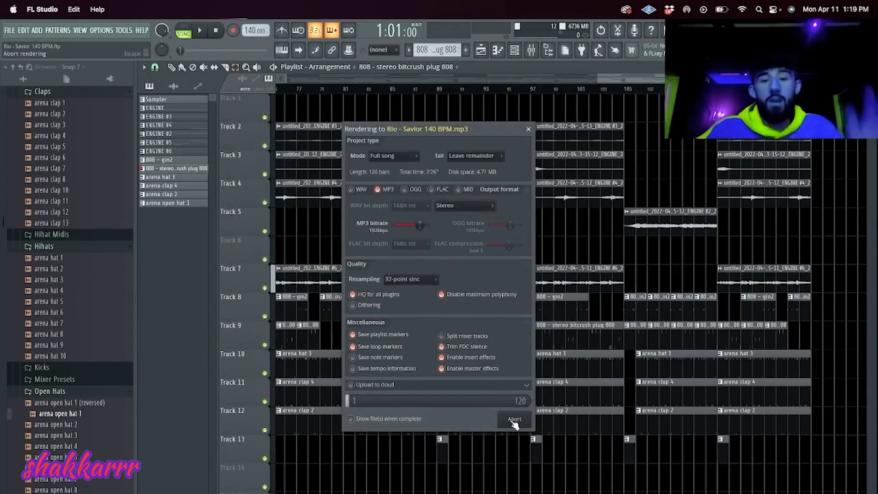
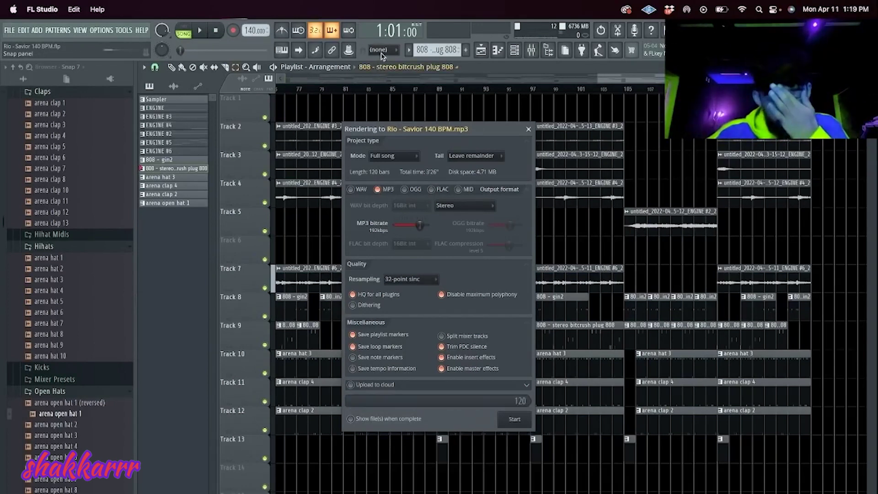
- Close the MP3 render window and start a new project
key(Escape)
click(20, 30)
click(19, 44)
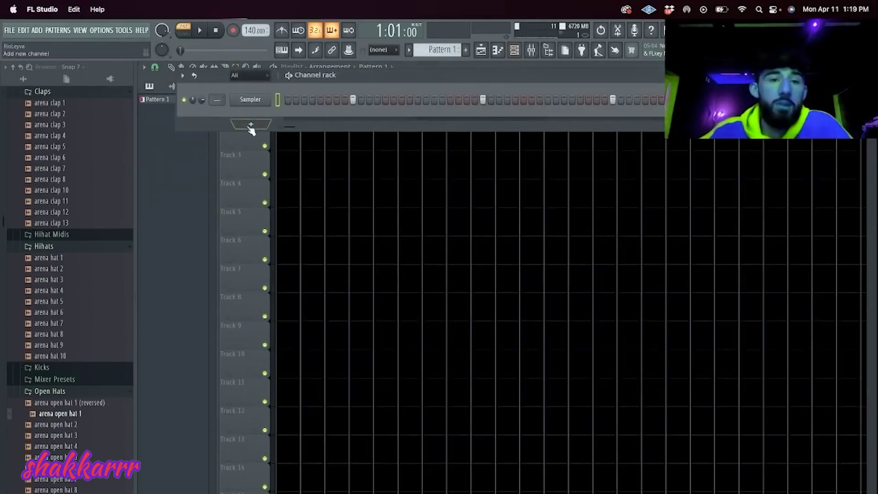
- Add a Massive instrument channel, close its plugin window, and open the channel's piano roll
click(250, 124)
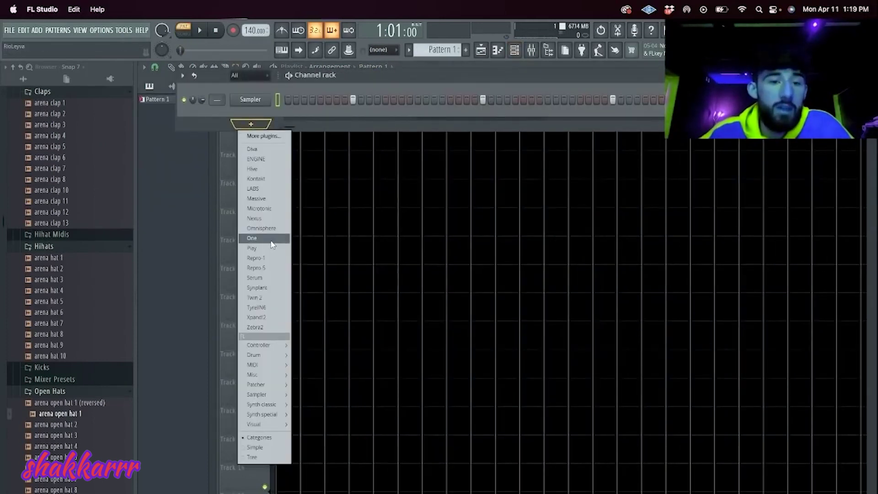
click(256, 199)
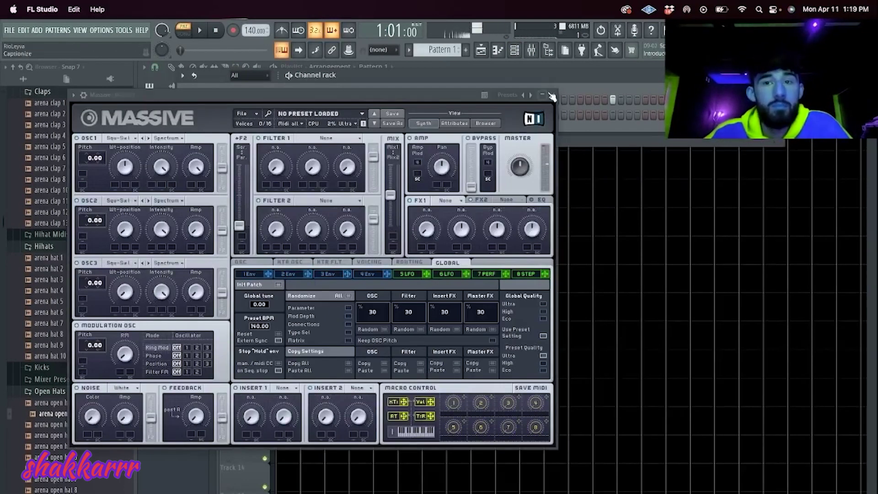
click(551, 96)
right_click(266, 114)
click(298, 115)
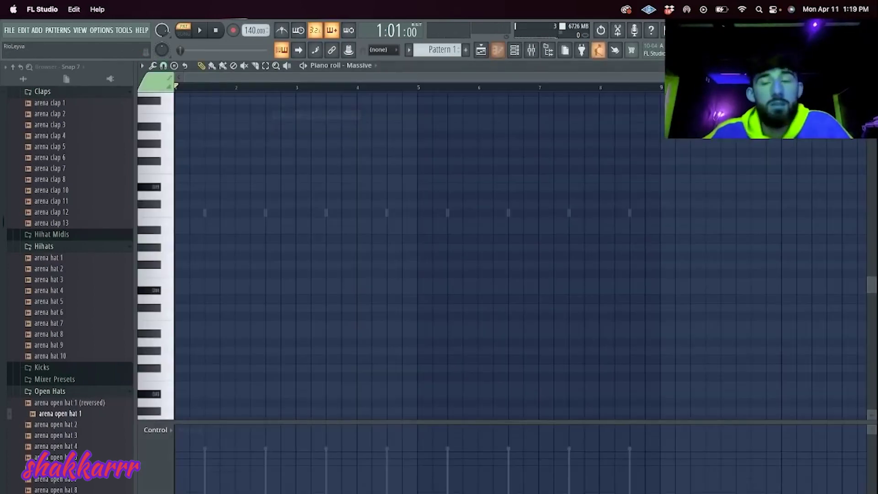
- Stack one-bar A#4, D#5 and C6 notes in bar 1 with a D6 from 1:05, and duplicate them into bar 2
scroll(232, 226, up, 3)
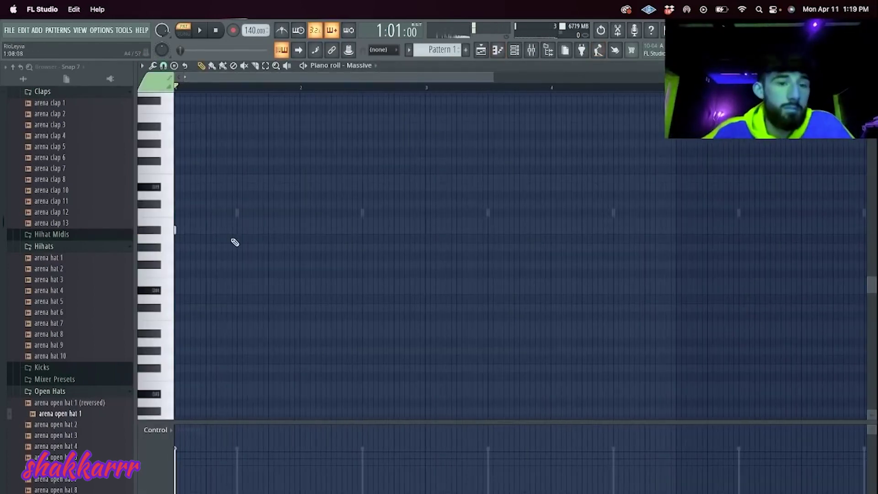
drag(193, 237, 285, 240)
key(space)
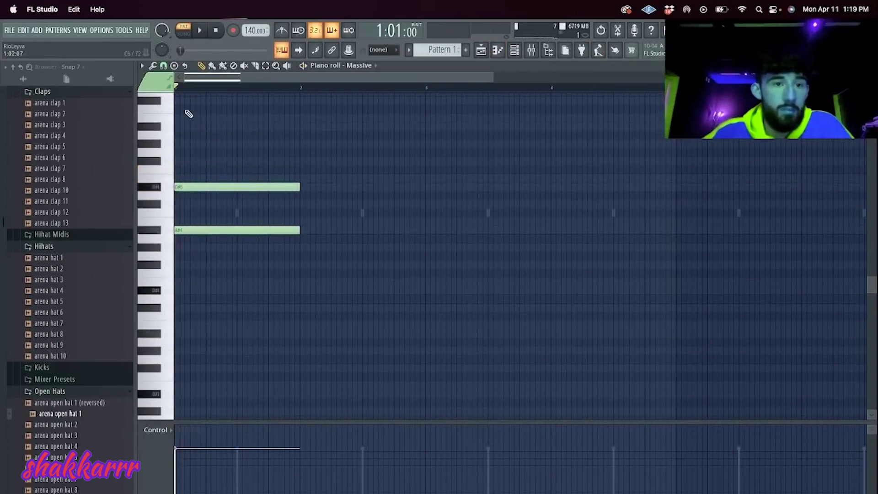
scroll(222, 169, up, 3)
click(204, 178)
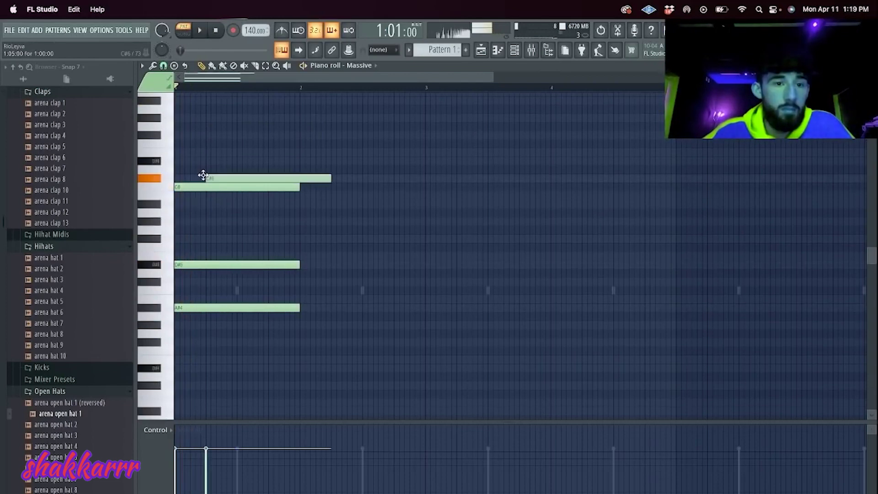
key(space)
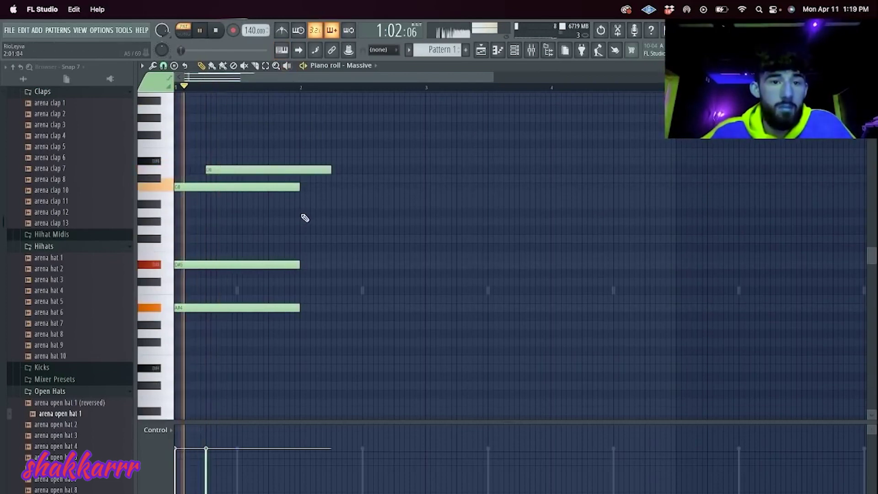
key(ctrl+b)
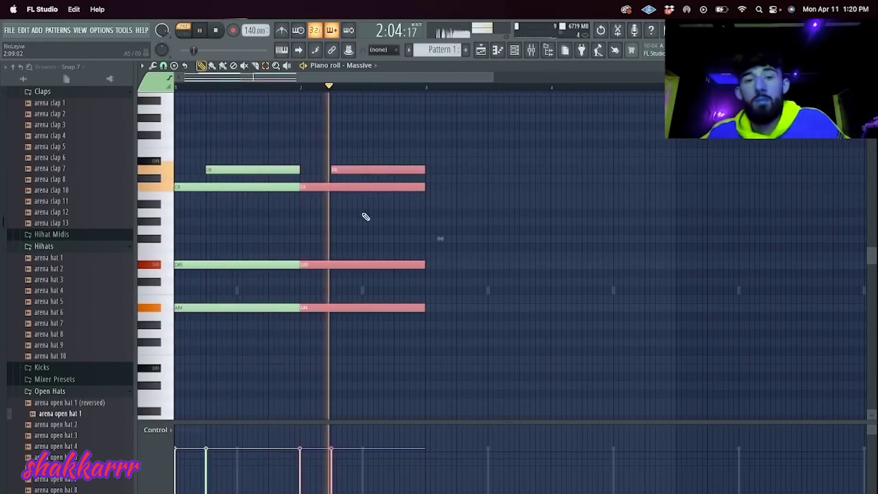
- Add a run of short G6, F6, D#6, D6 and C6 notes from 2:09 to the end of bar 2
click(366, 127)
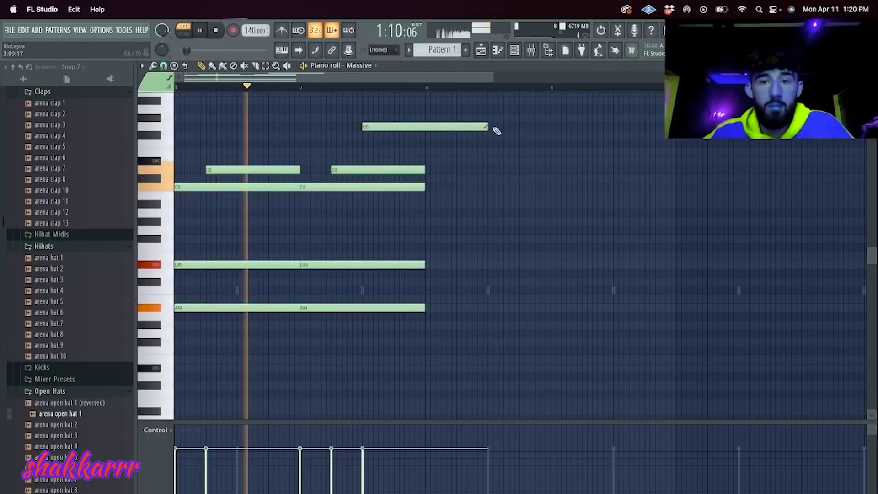
drag(486, 127, 373, 128)
click(382, 144)
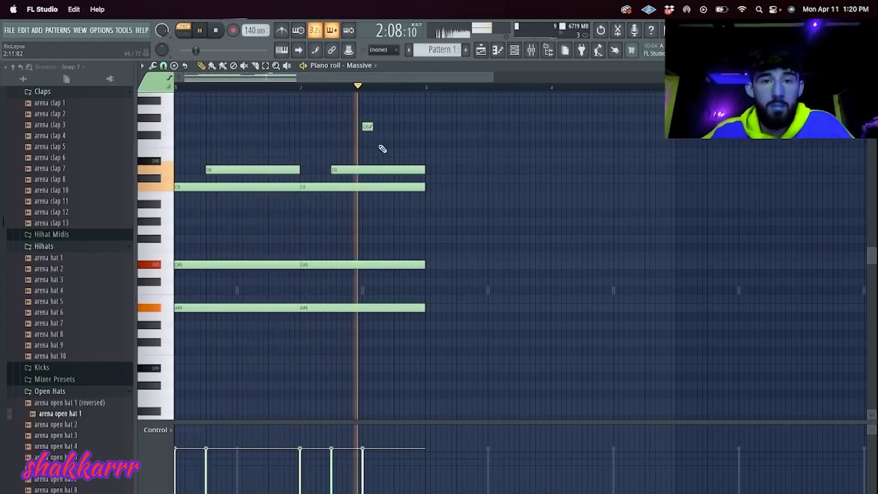
key(space)
click(399, 161)
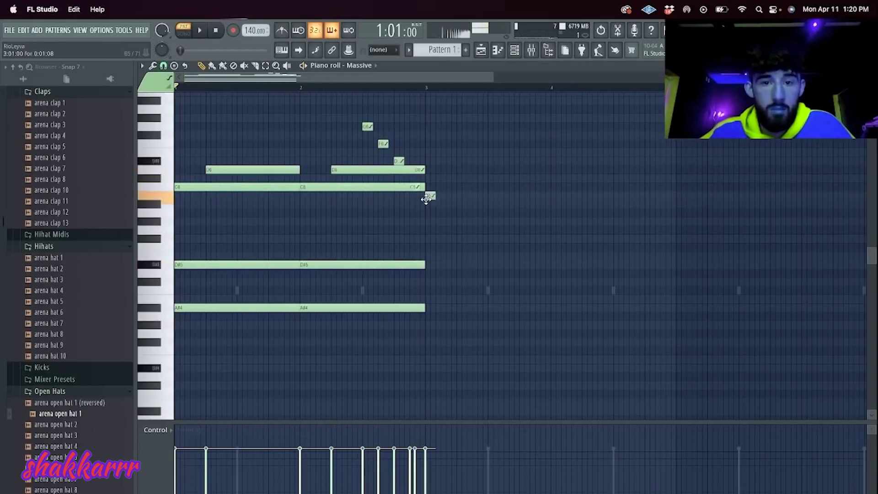
drag(436, 186, 486, 187)
right_click(485, 186)
- Duplicate the two-bar phrase into bars 3 and 4, lower bar 3's A#4 to G4, and play it back
key(ctrl+b)
click(478, 246)
right_click(478, 247)
drag(439, 310, 453, 342)
key(space)
click(376, 88)
key(space)
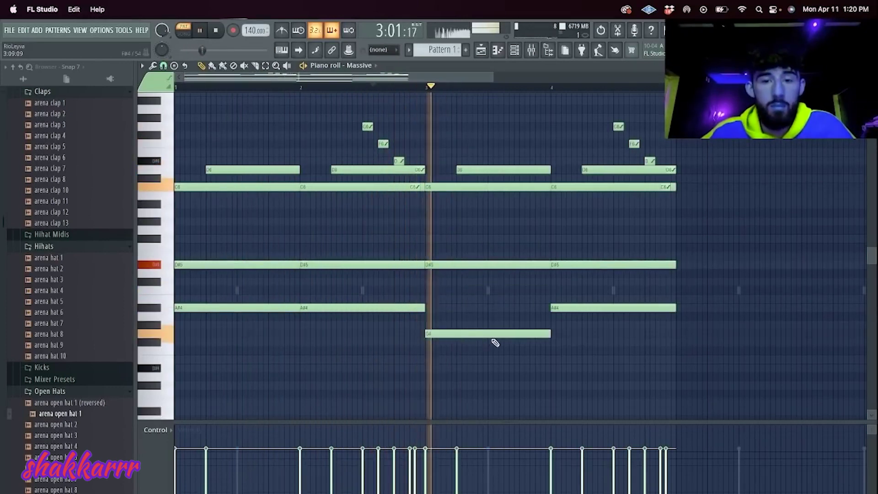
- Delete the G4 note in bar 3 and replay the phrase
key(space)
key(space)
right_click(428, 336)
key(space)
key(space)
- Try a shortened A#4 followed by a short G#4 in bar 1, and clear the low notes from bars 1 and 2
drag(298, 308, 205, 316)
click(223, 324)
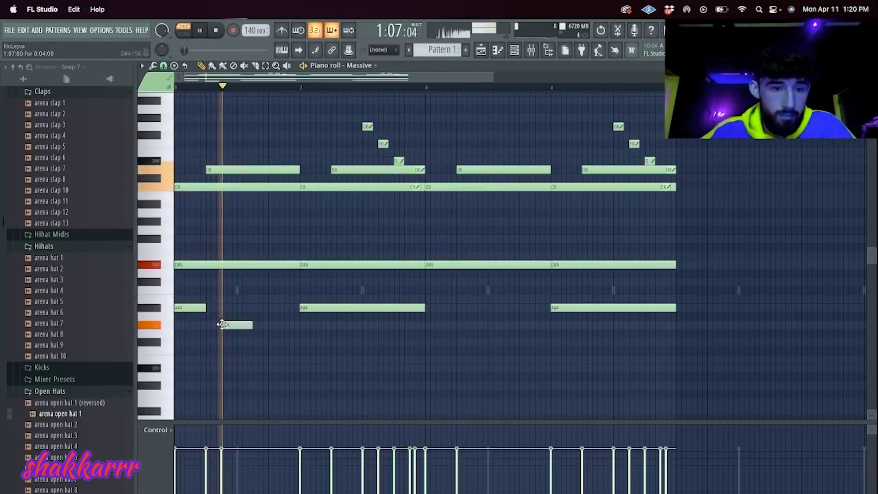
right_click(334, 308)
key(space)
key(space)
drag(235, 325, 238, 334)
key(space)
right_click(233, 332)
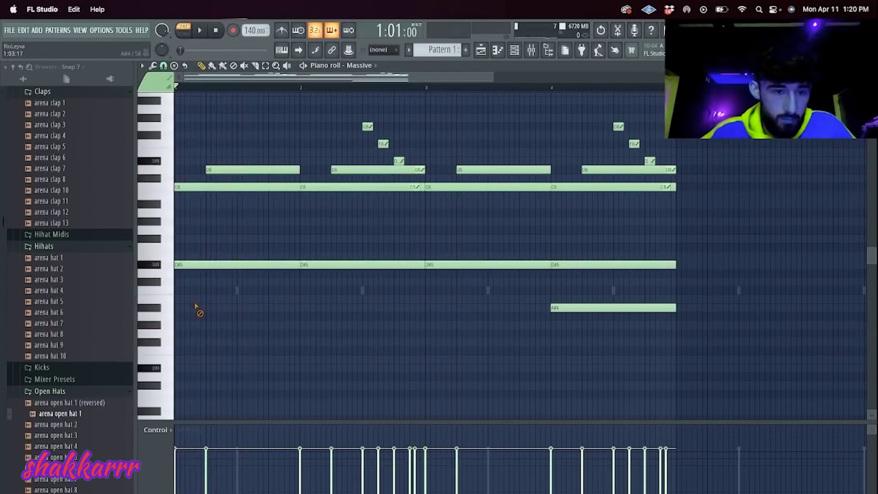
- Enter a bass line of short D#4 at 1:01, short F4 at 1:07, and C4 from 1:13 to the end of bar 2
key(space)
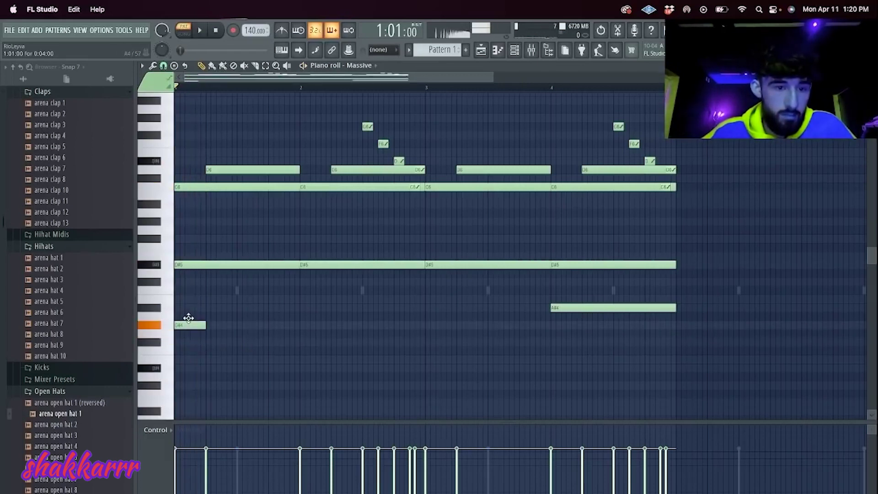
click(222, 350)
click(274, 393)
drag(298, 394, 425, 394)
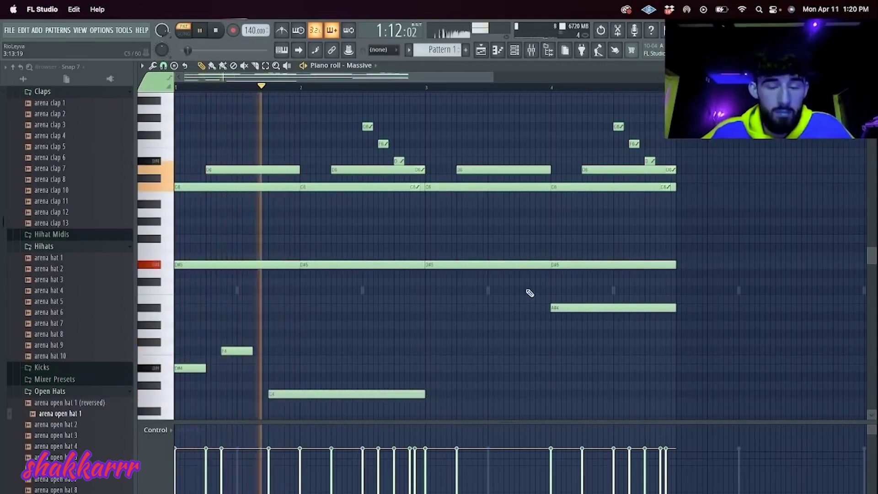
- Replace bars 3 and 4 with a copy of bars 1 and 2, and duplicate the four bars into bars 5 to 8
drag(704, 329, 428, 97)
key(Delete)
key(ctrl+b)
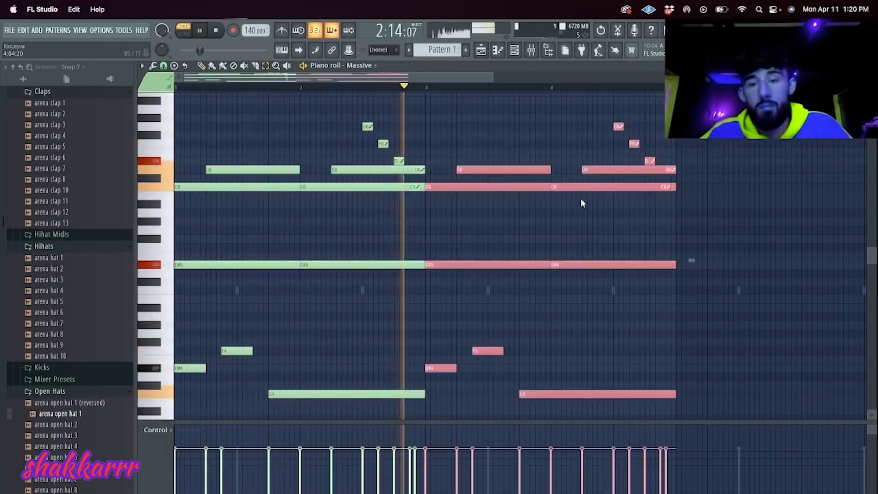
click(577, 314)
scroll(563, 231, up, 2)
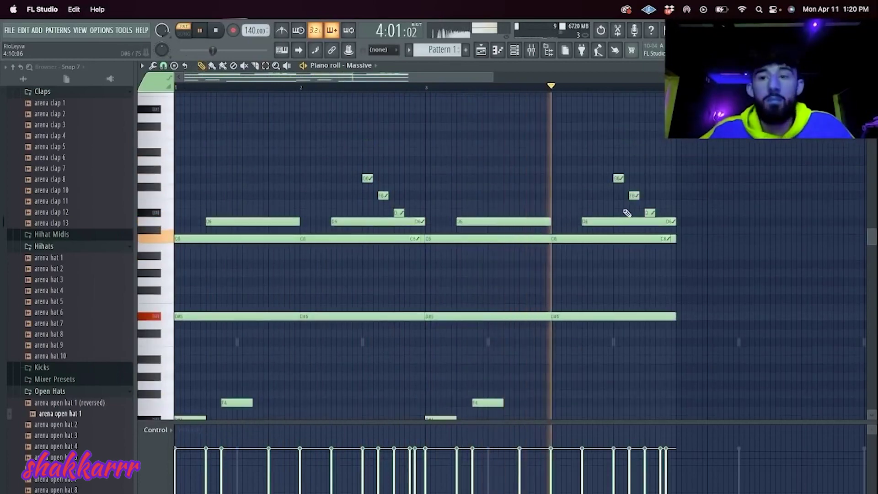
key(ctrl+b)
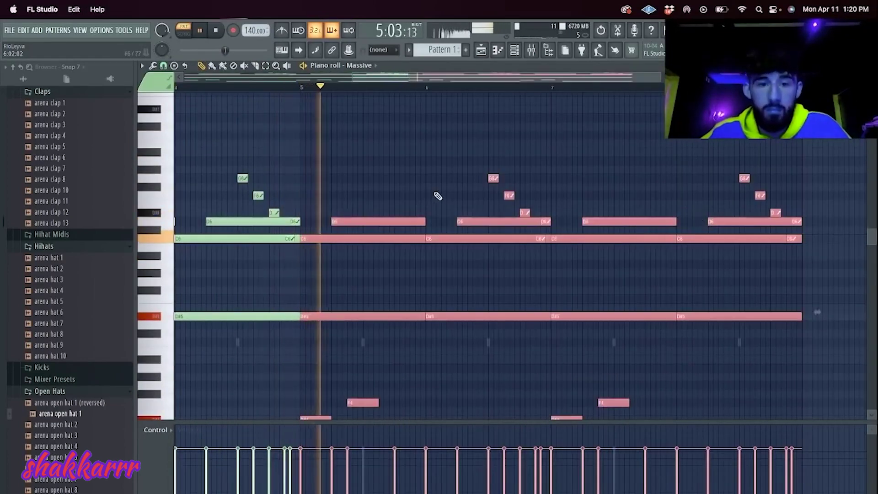
- In bar 7, change the two short bass notes to D4 and F#4, and lower the held D#5 to D5
scroll(457, 206, down, 5)
click(511, 255)
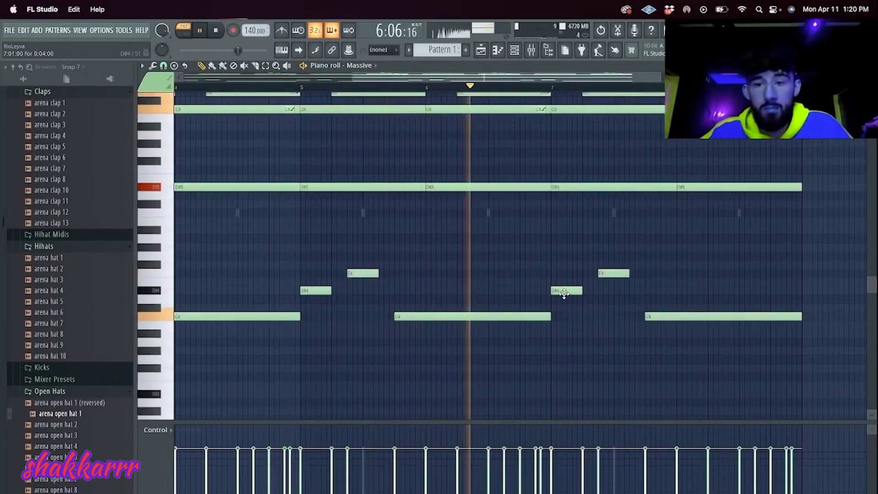
mouse_move(564, 294)
mouse_down()
mouse_move(555, 304)
mouse_move(557, 293)
mouse_up()
key(space)
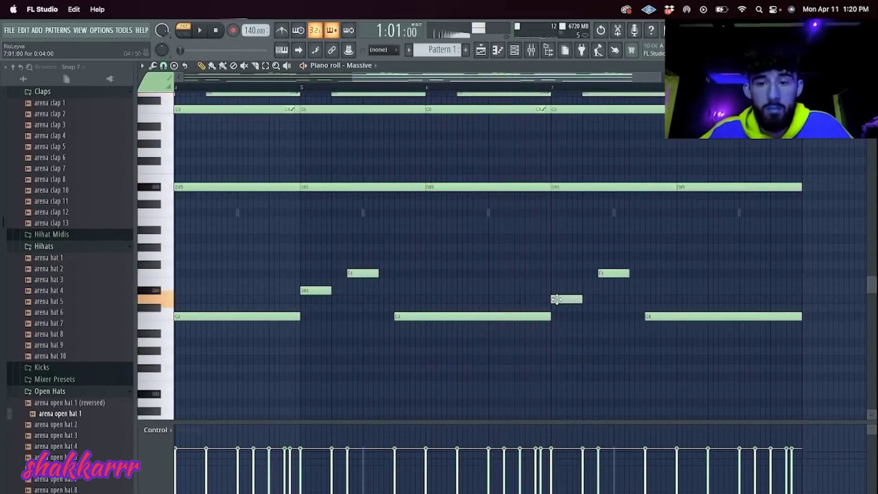
right_click(605, 272)
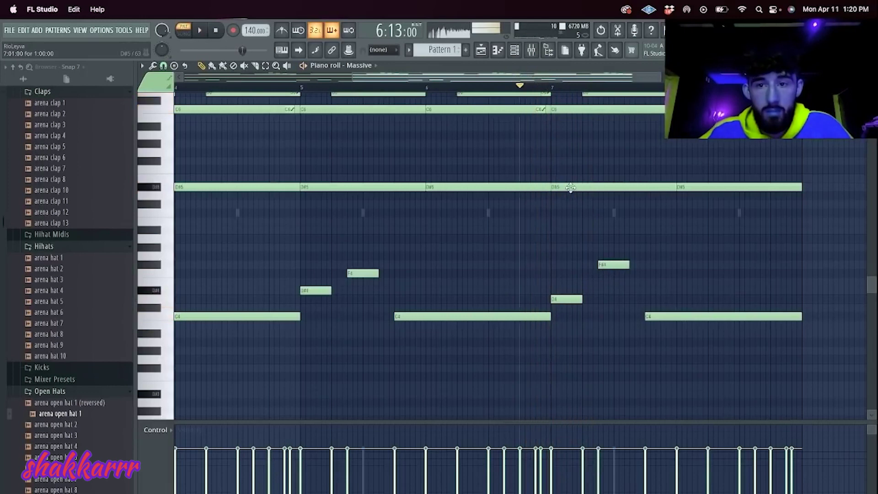
drag(570, 191, 570, 196)
key(space)
- Replace the long C4 at 7:13 with a G4 held to the end of bar 8
right_click(684, 316)
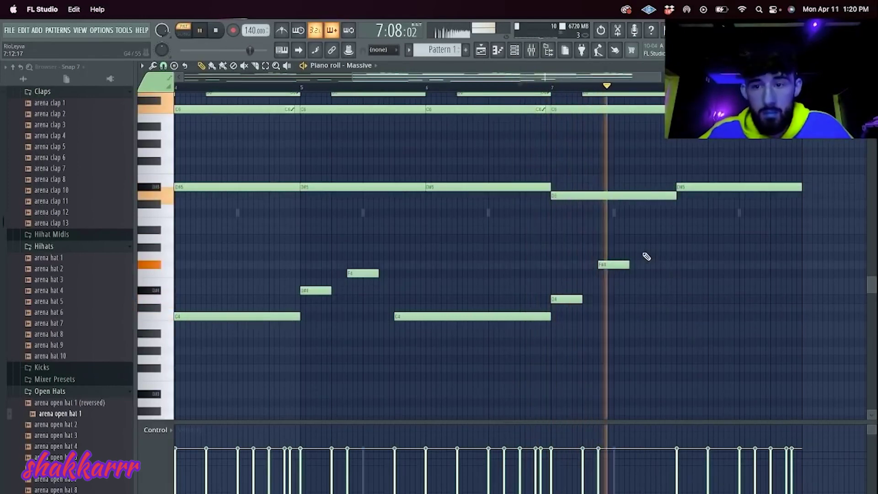
click(647, 255)
drag(770, 256, 803, 256)
- Shorten bar 7's D5 to end at 7:07, and add C5 at 7:07 and A#4 from 7:13 to the end of bar 8
drag(677, 196, 598, 196)
click(603, 212)
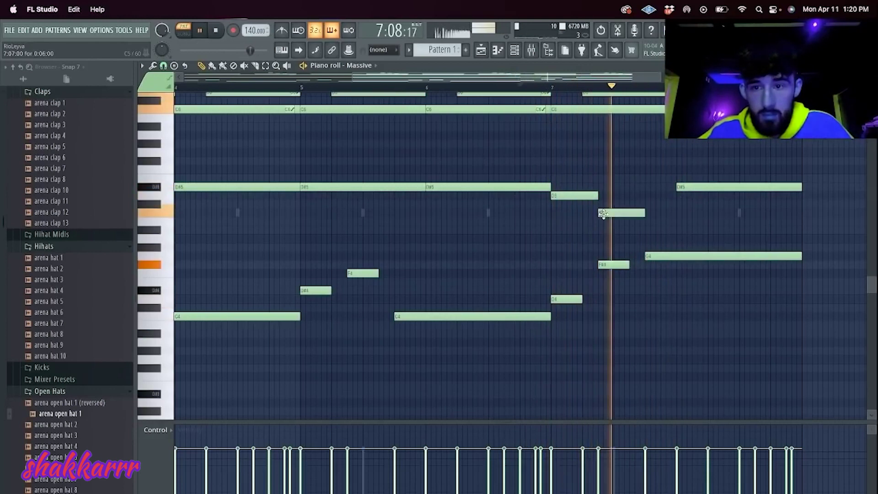
click(648, 229)
key(space)
key(space)
drag(691, 230, 798, 232)
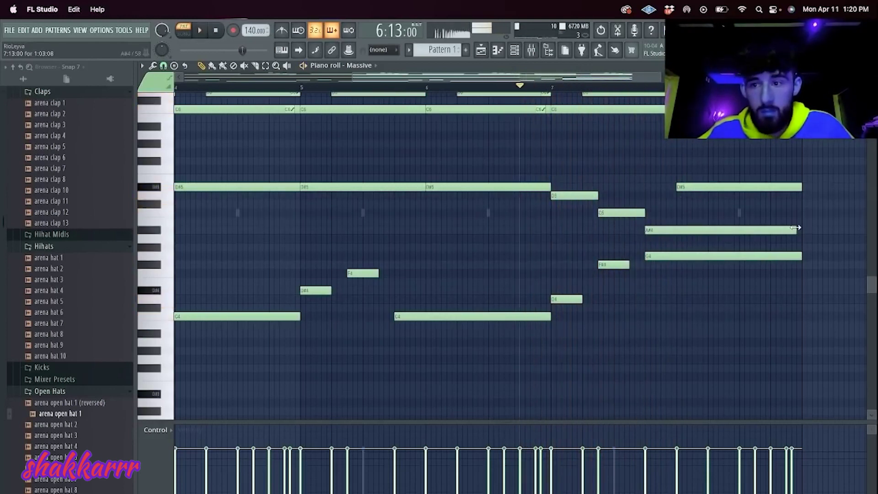
- Shorten the D6 at 7:05 and add a rising run of short F6, G6, A6 and A#6 notes from 7:07
scroll(735, 245, up, 4)
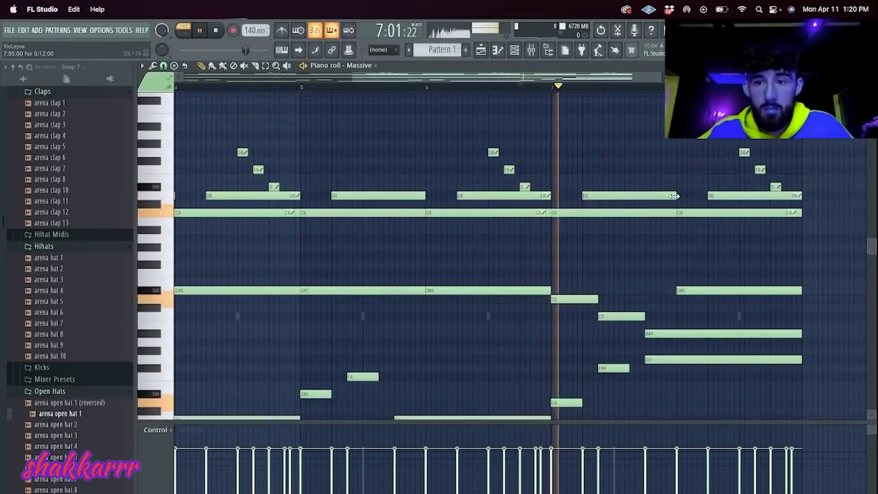
drag(681, 196, 593, 195)
key(space)
key(space)
key(space)
click(599, 178)
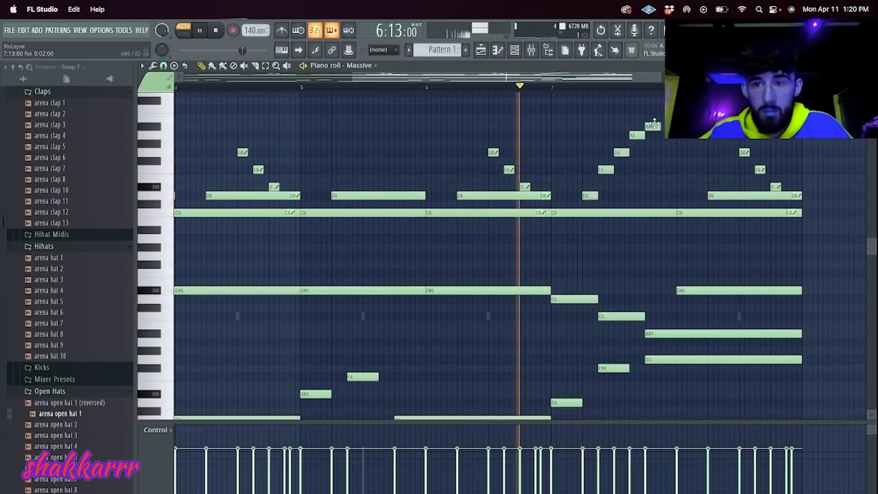
- Play back from 7:09 and delete the held D#5 note in bar 8
key(space)
key(space)
click(614, 86)
key(space)
right_click(727, 290)
key(space)
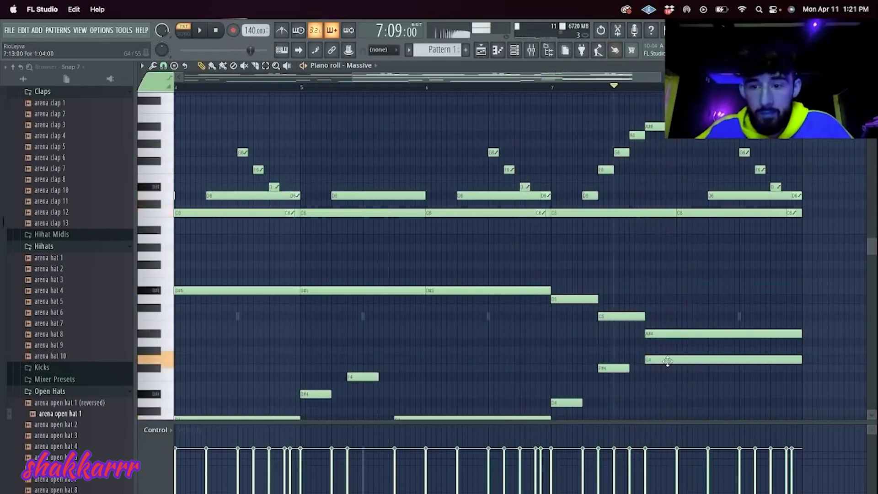
- Rework the long chord at 7:13 with F, A and C notes, raising the A and C an octave to A5 and C6
drag(655, 338, 648, 317)
drag(659, 370, 662, 277)
key(space)
key(space)
key(space)
key(space)
key(space)
key(ctrl+Up)
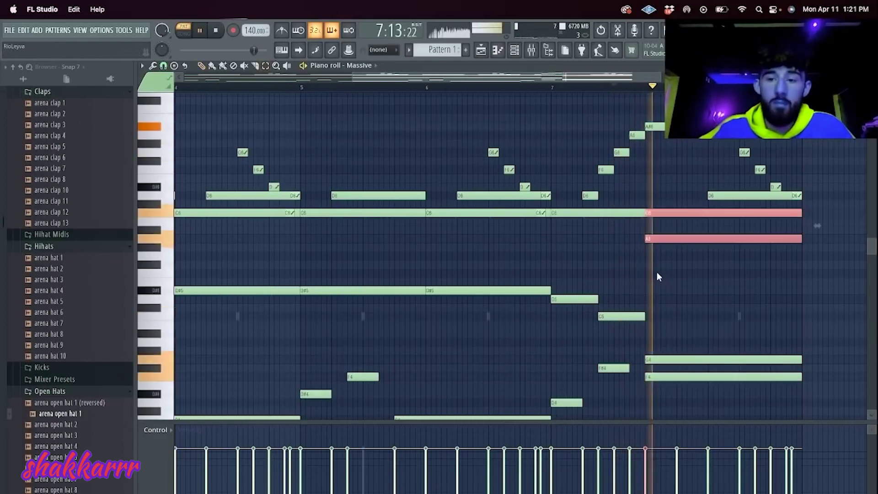
- Raise the long F4 note at 7:13 an octave to F5 and replay the chord
drag(670, 373, 671, 312)
key(ctrl+Up)
key(space)
key(space)
key(space)
key(space)
key(space)
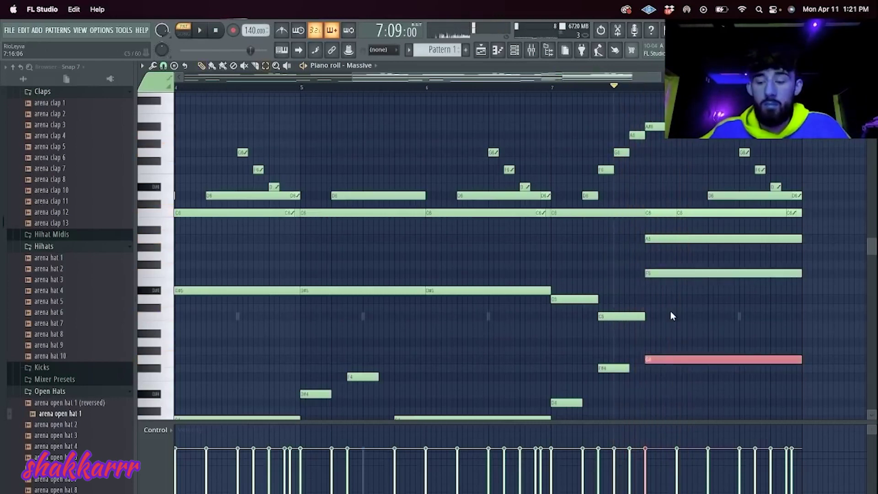
- Delete the long G4 note at 7:13 and play the ending again
key(Delete)
key(space)
key(space)
key(space)
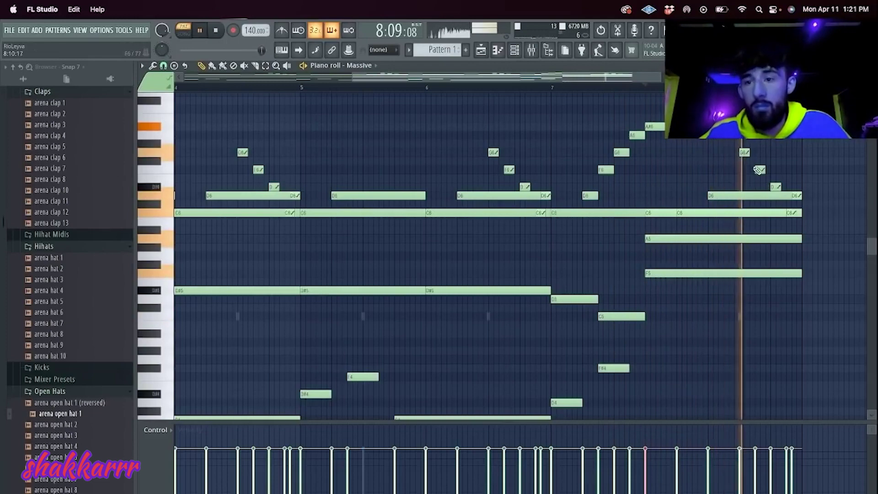
- Transpose all the Massive notes in the pattern down two semitones
click(514, 51)
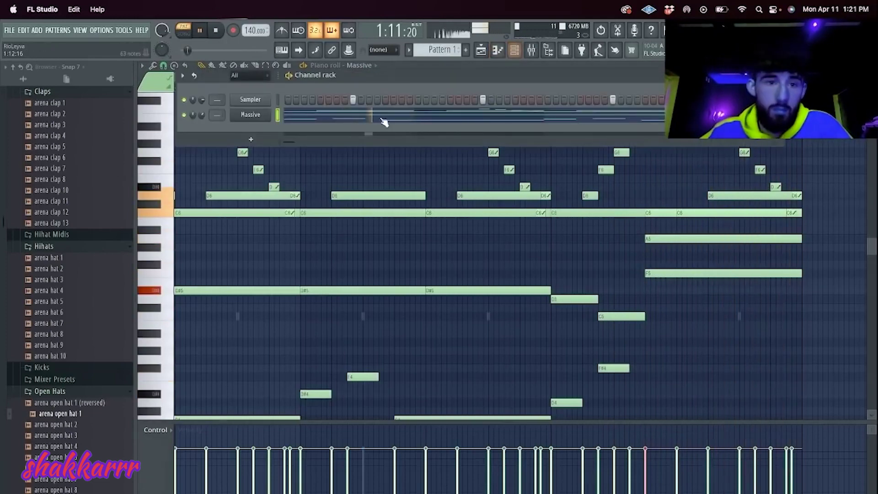
key(shift+Down)
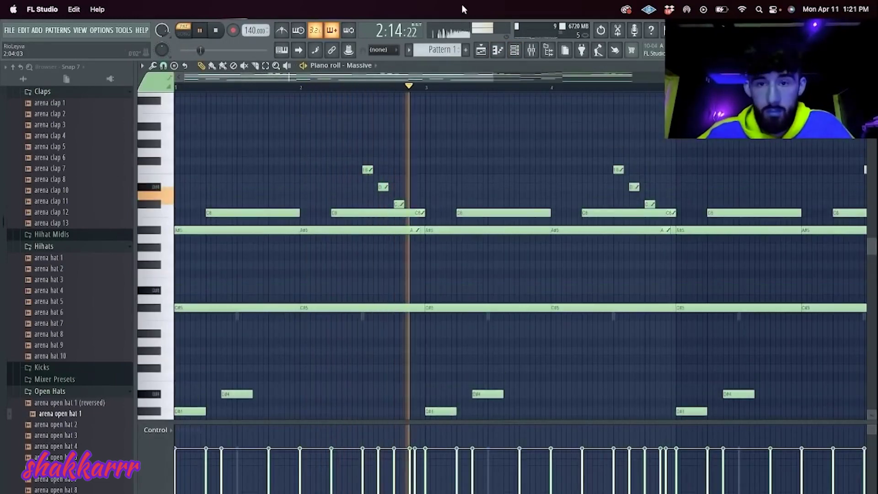
- Add a second Massive channel to the channel rack and open its preset browser
key(F6)
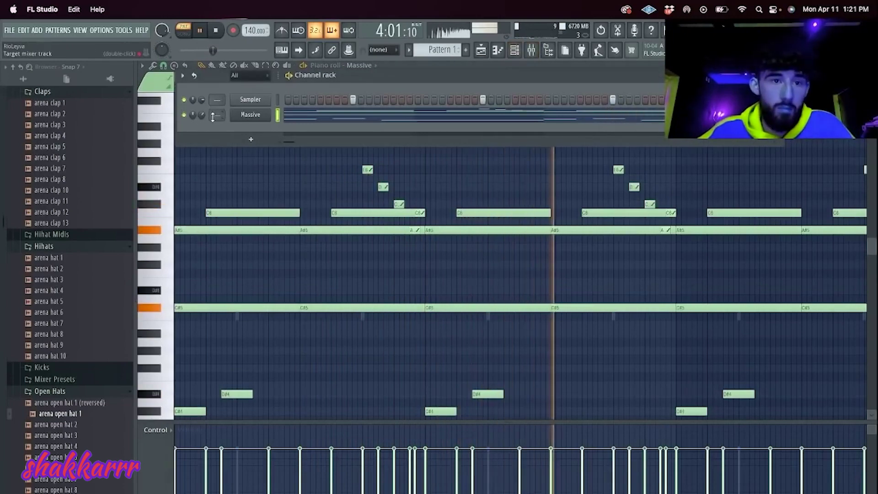
click(247, 139)
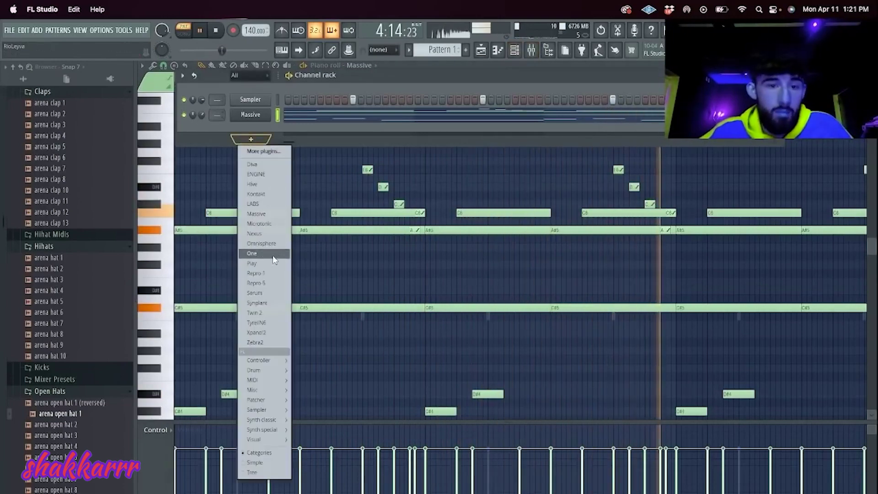
right_click(270, 116)
click(287, 205)
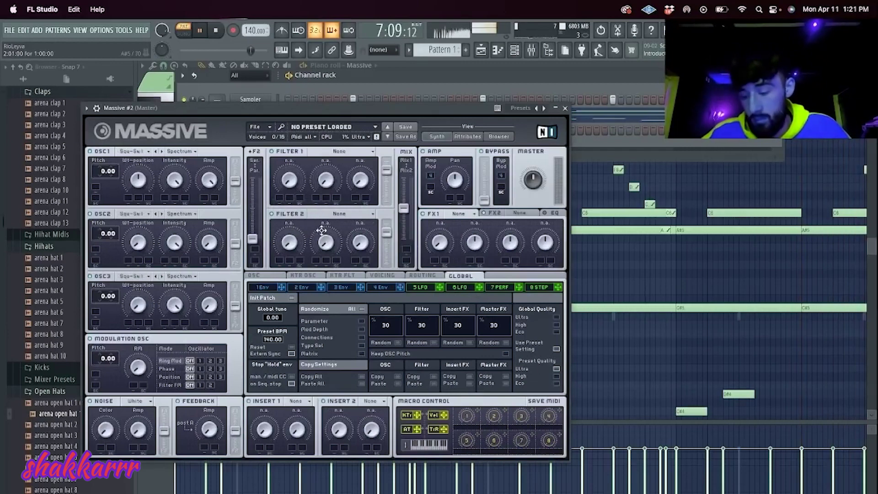
click(500, 137)
- Audition presets in the second Massive, starting with Elysian, load Glimmer, and close the plugin
scroll(453, 333, down, 15)
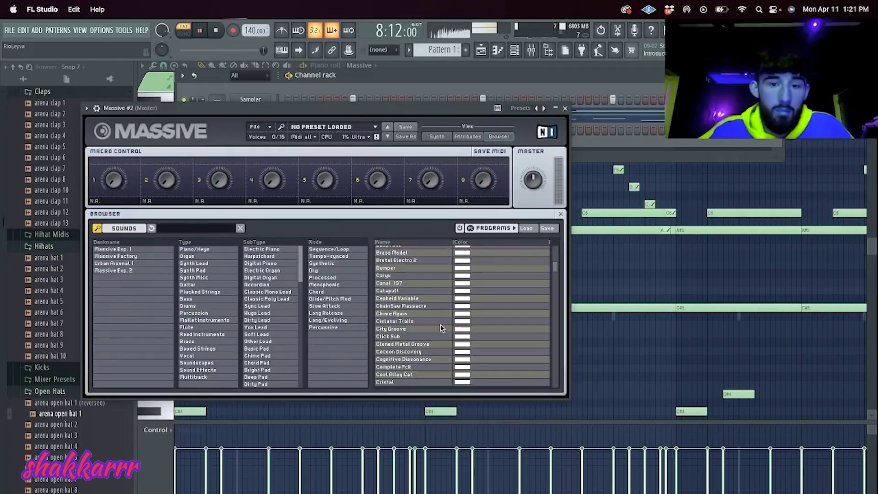
double_click(429, 331)
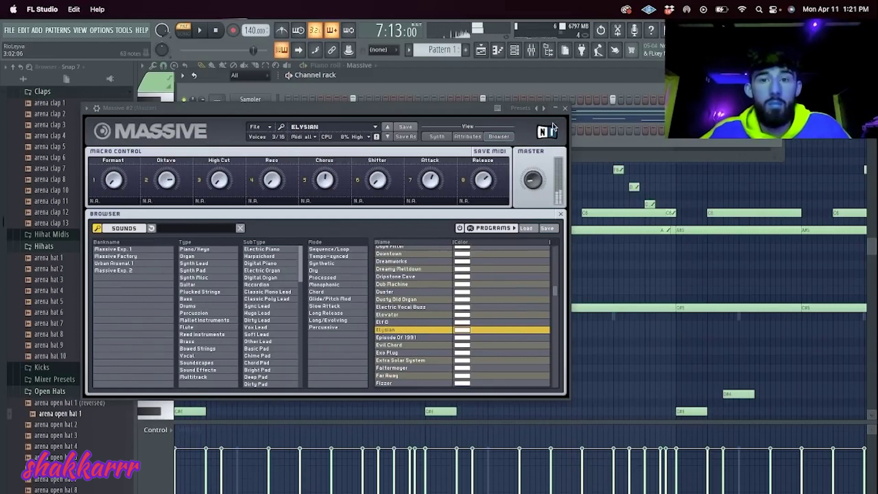
double_click(420, 347)
double_click(412, 360)
scroll(411, 357, down, 4)
double_click(408, 340)
double_click(410, 349)
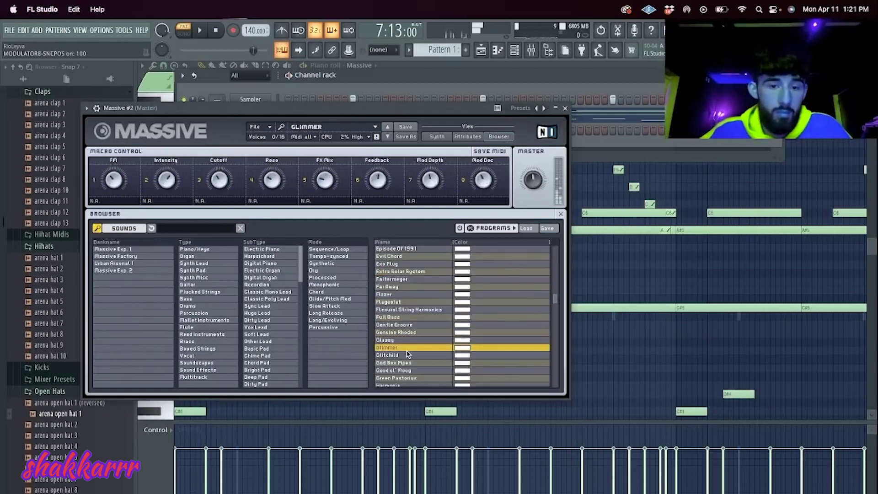
scroll(416, 338, down, 8)
click(565, 109)
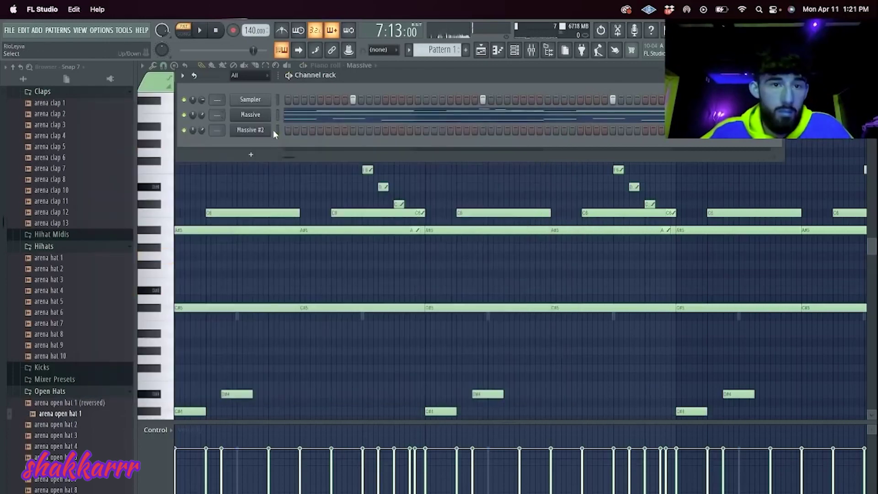
- Place a one-beat A#5 note at the start of Massive #2's piano roll, trying G#5 and D#5 after it and removing them
right_click(247, 132)
click(292, 130)
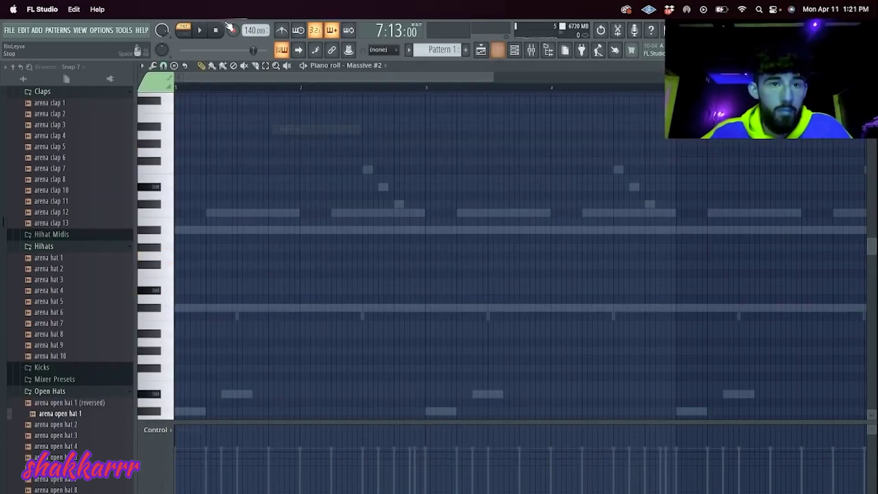
drag(328, 230, 207, 231)
click(208, 248)
key(space)
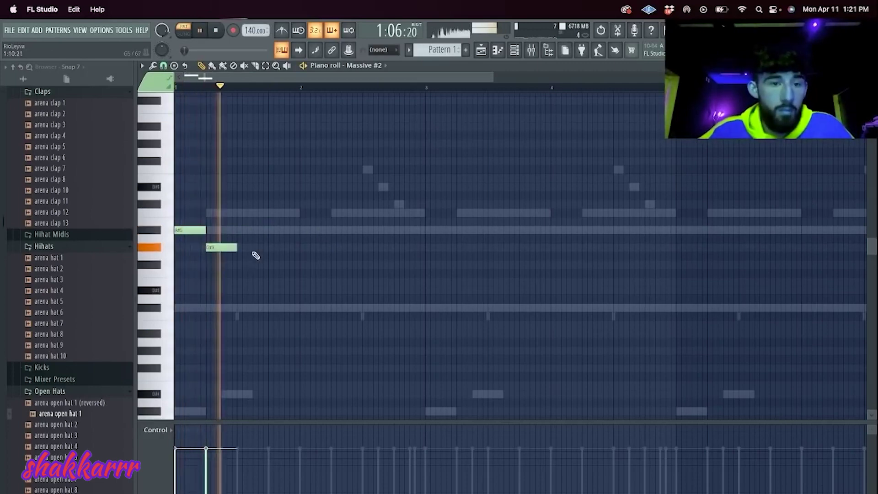
click(208, 291)
right_click(224, 290)
right_click(192, 255)
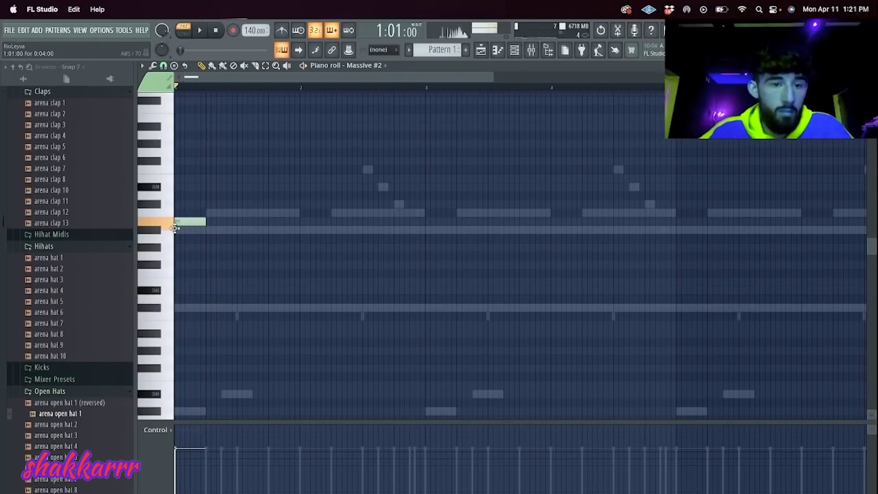
- Add C6 on beat 2 of bar 1, A#5 and C6 in bar 2, and duplicate the phrase along the pattern
click(207, 213)
click(301, 231)
click(334, 213)
key(ctrl+a)
key(ctrl+b)
key(ctrl+b)
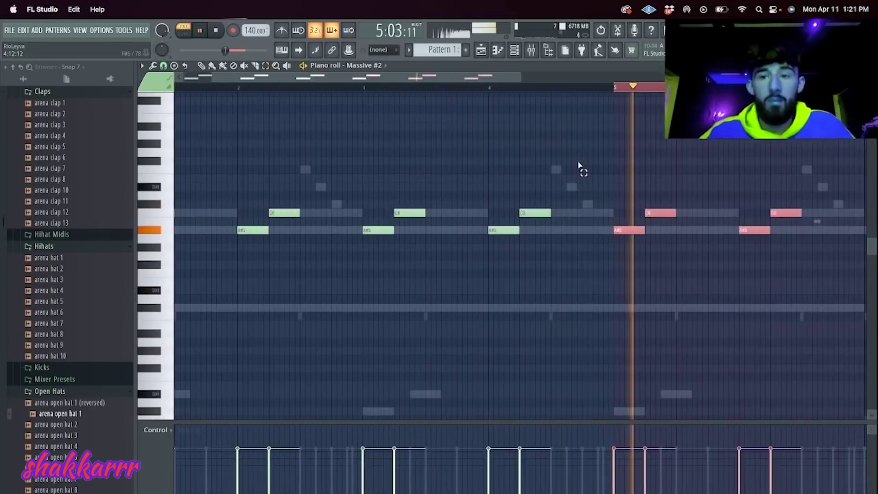
- Lower the repeated notes in bars 5 to 8 by an octave, remove the excess copies, and play from the start
key(ctrl+Down)
key(ctrl+b)
key(ctrl+b)
key(Delete)
key(space)
drag(435, 75, 178, 46)
key(space)
key(space)
key(space)
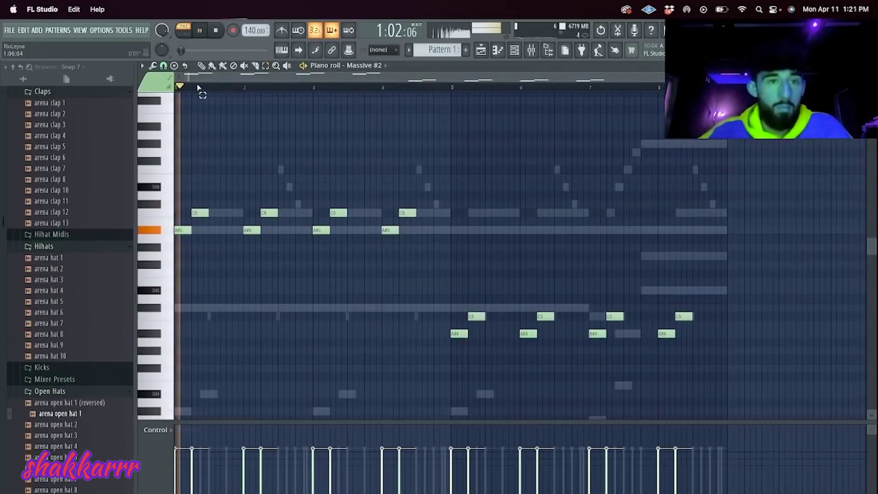
- Add one-beat D#5 and C5 notes on beats 3 and 4 of bar 1 in Massive #2
key(p)
key(space)
click(206, 288)
drag(206, 288, 211, 288)
key(space)
click(229, 309)
drag(234, 308, 235, 317)
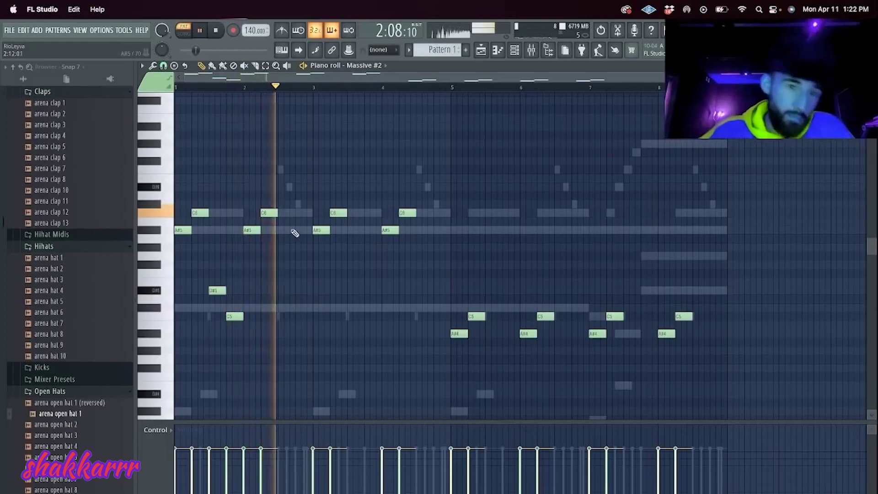
- Delete the Massive #2 notes from bar 3 onward and repeat the two-bar phrase through bar 8
drag(714, 378, 320, 151)
key(Delete)
key(ctrl+a)
key(ctrl+b)
key(ctrl+b)
key(ctrl+b)
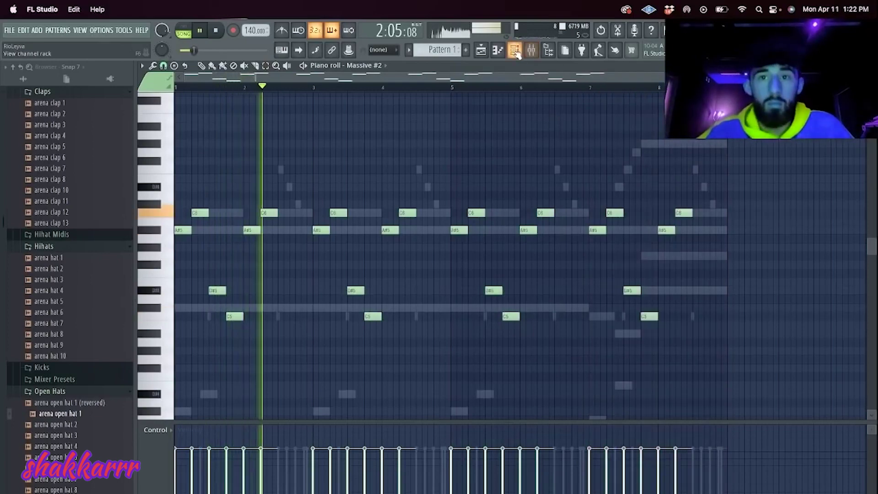
- Clone the Massive #2 channel, look at the copy's preset browser, and close the plugin
key(F6)
right_click(251, 131)
click(304, 219)
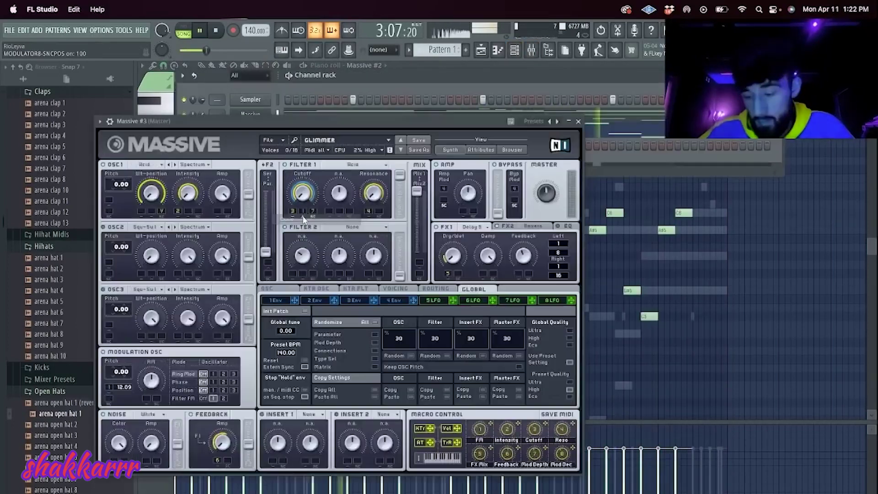
click(511, 151)
key(F6)
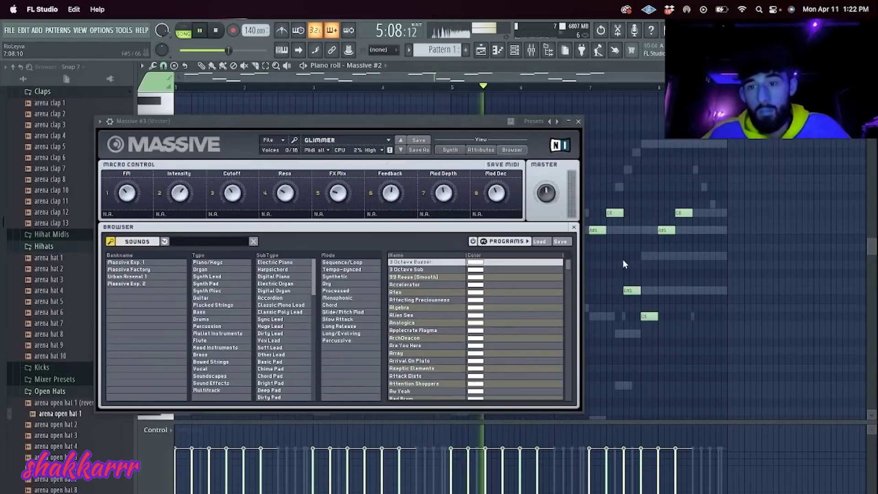
click(578, 121)
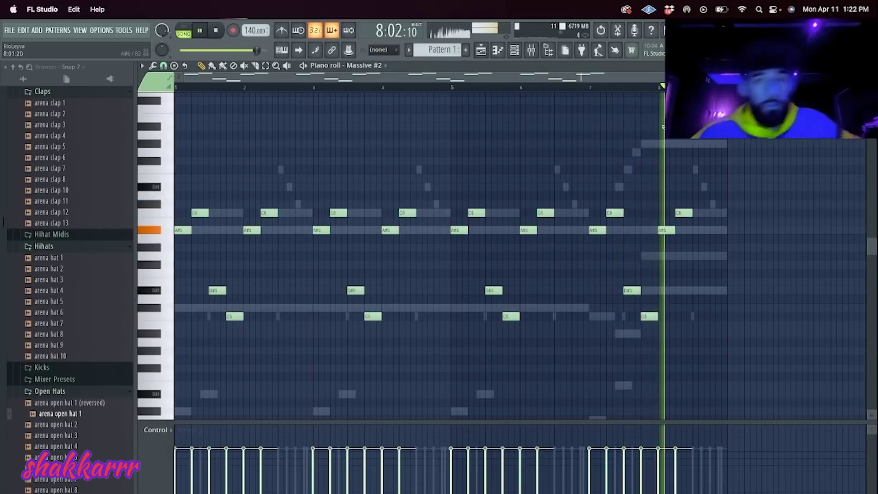
- Replace the Sampler channel's sound with the "essential" clap from the ##Mingo - Isolation Drumkit
click(525, 53)
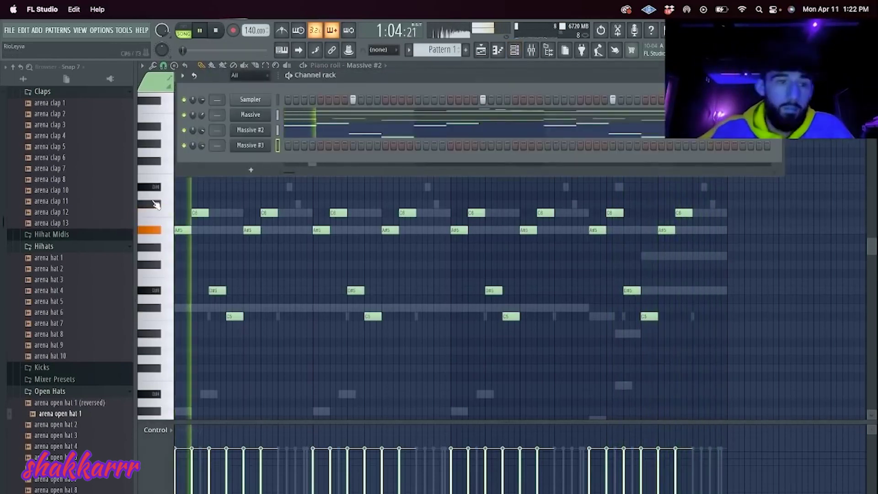
scroll(69, 229, up, 15)
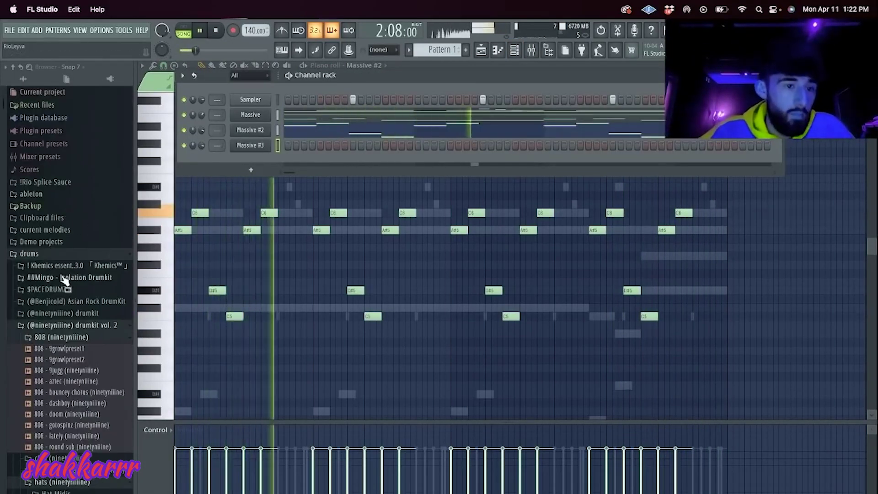
click(50, 277)
click(42, 301)
drag(50, 324, 249, 102)
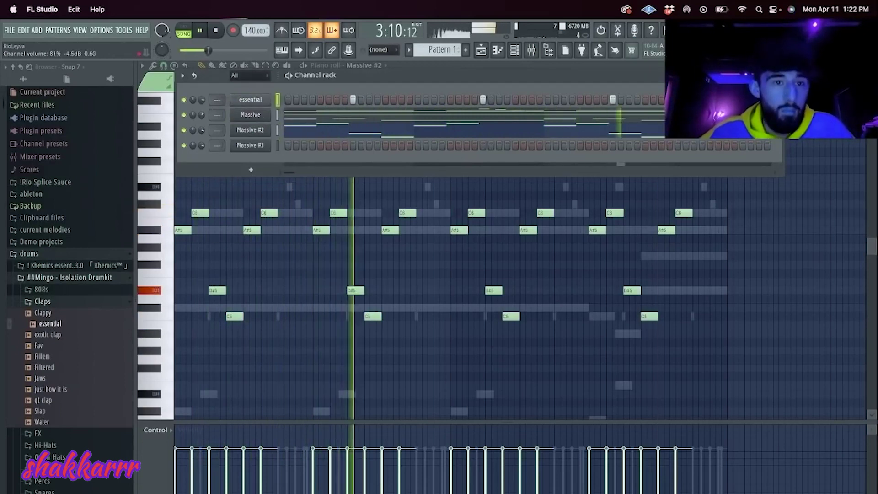
- Add the Hit 1 Distorted hi-hat as a new channel and fill every 2 steps
click(52, 446)
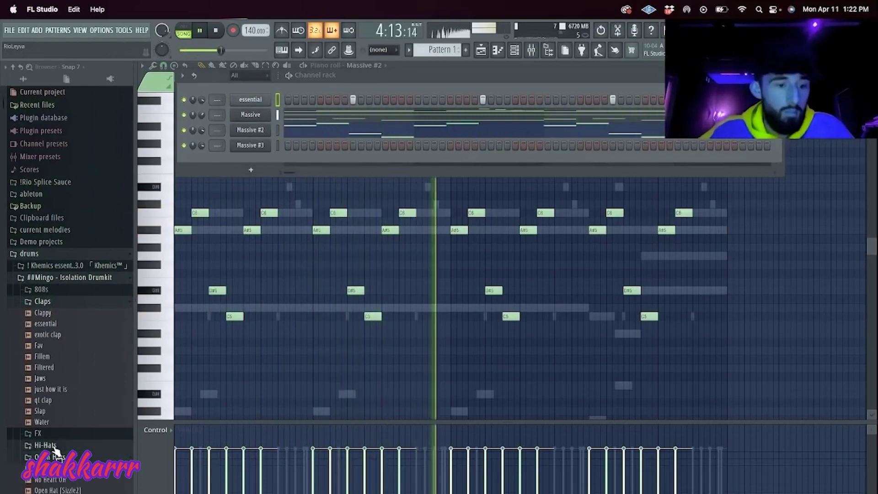
drag(53, 492, 259, 161)
right_click(267, 160)
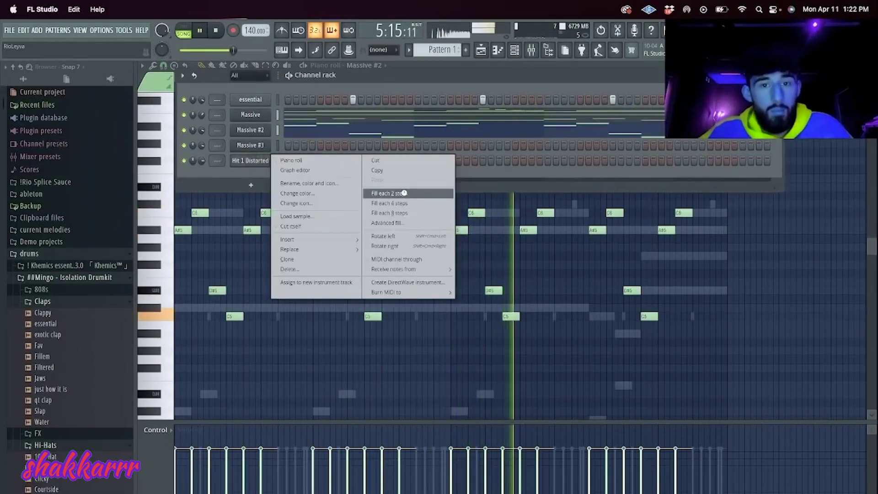
click(389, 193)
- Vary the Hit 1 Distorted rhythm by changing individual steps while replaying the pattern
key(space)
key(space)
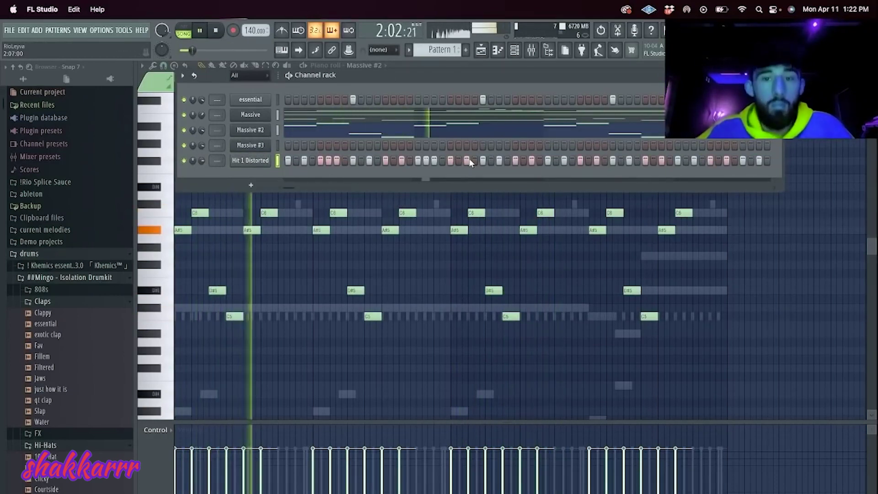
click(653, 160)
key(space)
click(684, 160)
key(space)
- Duplicate the four-bar Hit 1 Distorted hi-hat pattern in its piano roll to fill eight bars
right_click(272, 158)
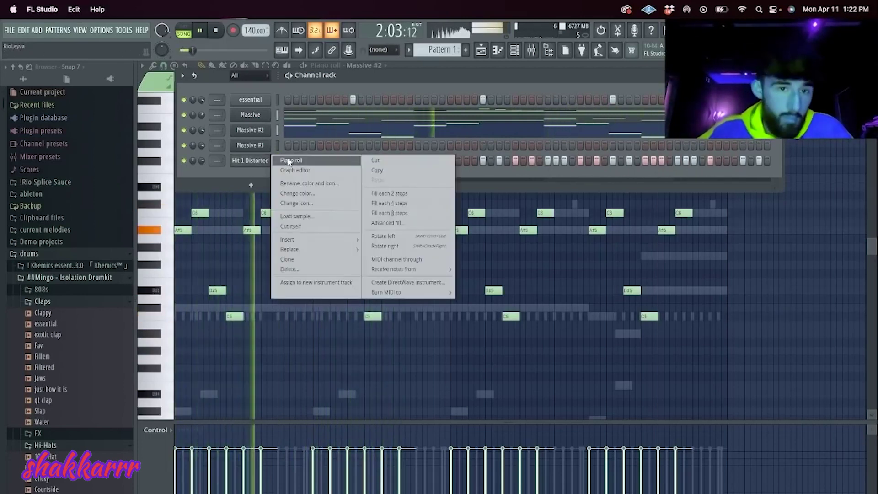
click(288, 161)
drag(800, 362, 445, 202)
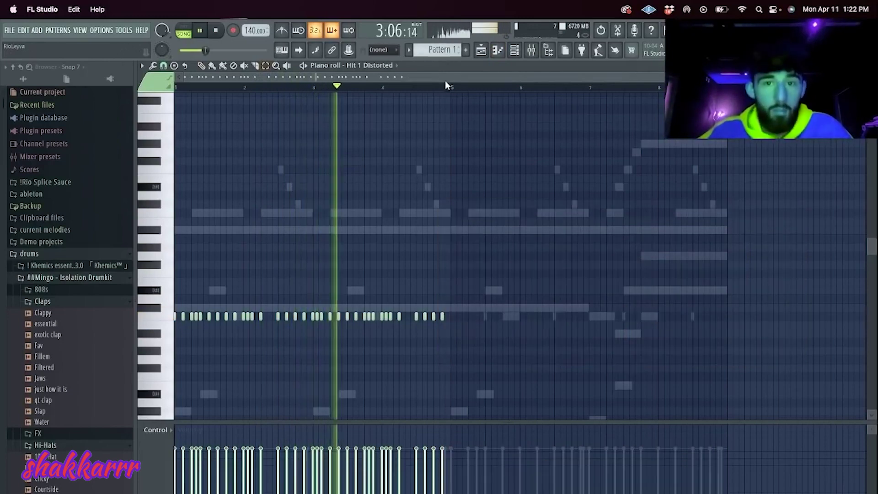
key(ctrl+a)
key(ctrl+b)
key(ctrl+d)
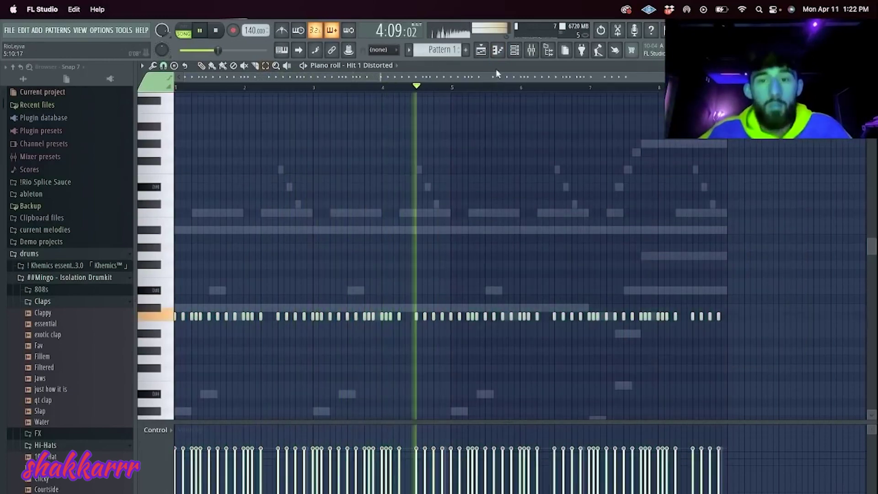
- Add extra "essential" clap hits on beat 4 of bars 4 and 8 in its piano roll
click(498, 50)
right_click(272, 94)
click(289, 97)
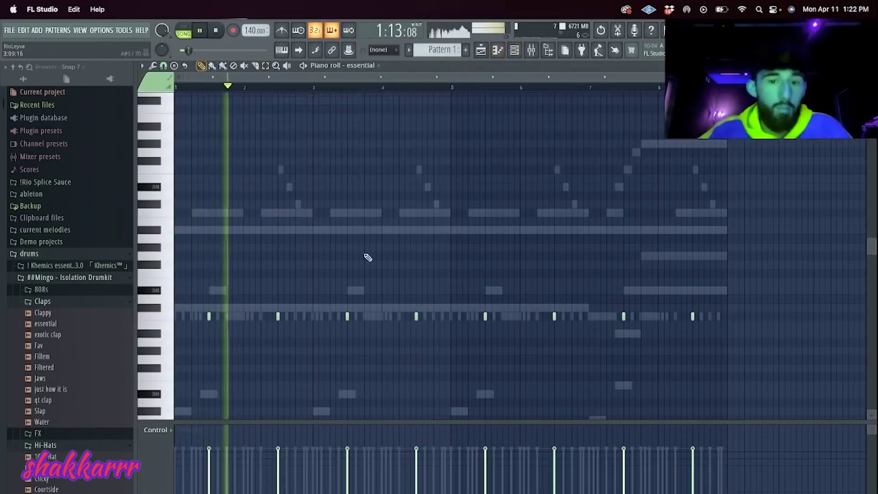
click(433, 316)
click(709, 316)
- Add Clipped Spinz 808 from the drum kit's 808s as a new channel and set it to cut itself
click(518, 54)
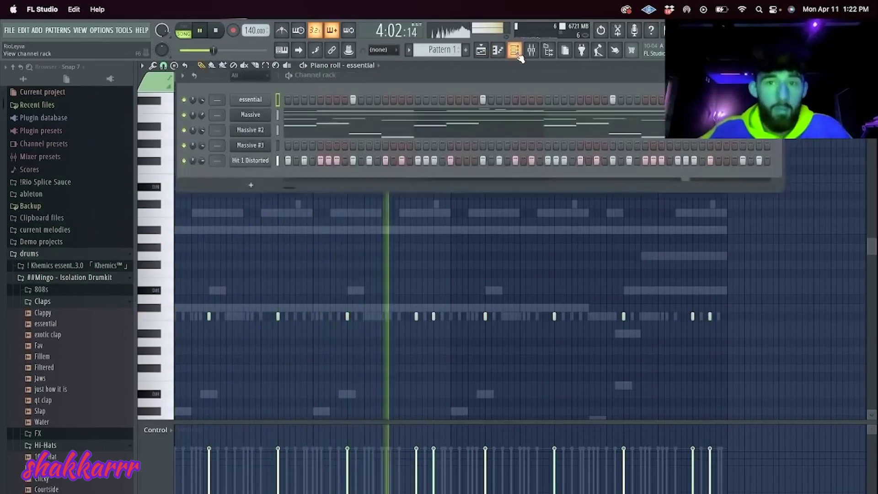
scroll(68, 302, down, 10)
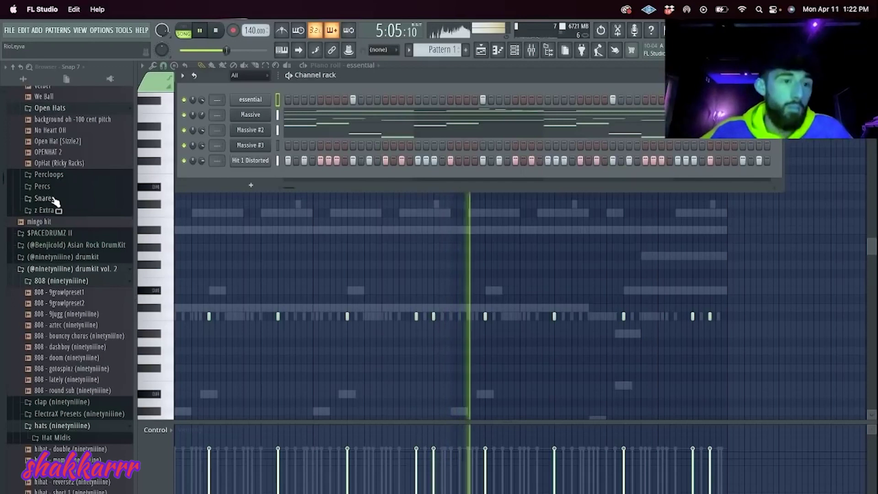
scroll(54, 201, up, 10)
drag(54, 205, 253, 169)
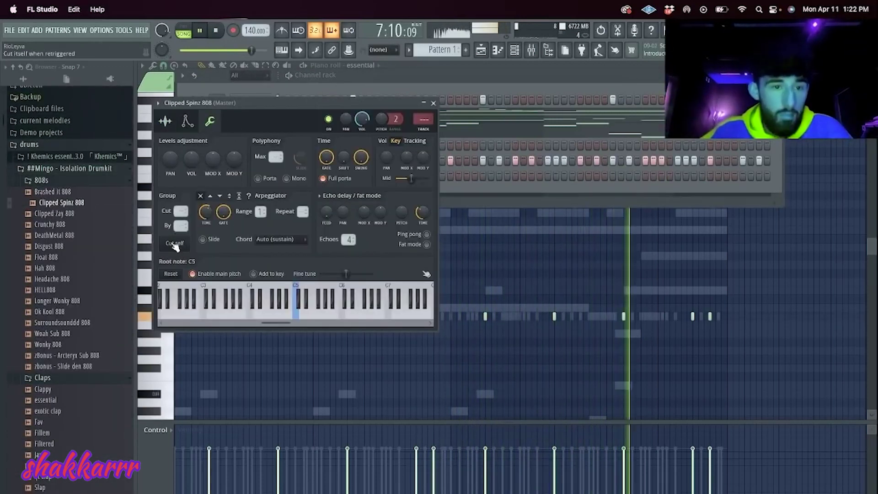
key(F6)
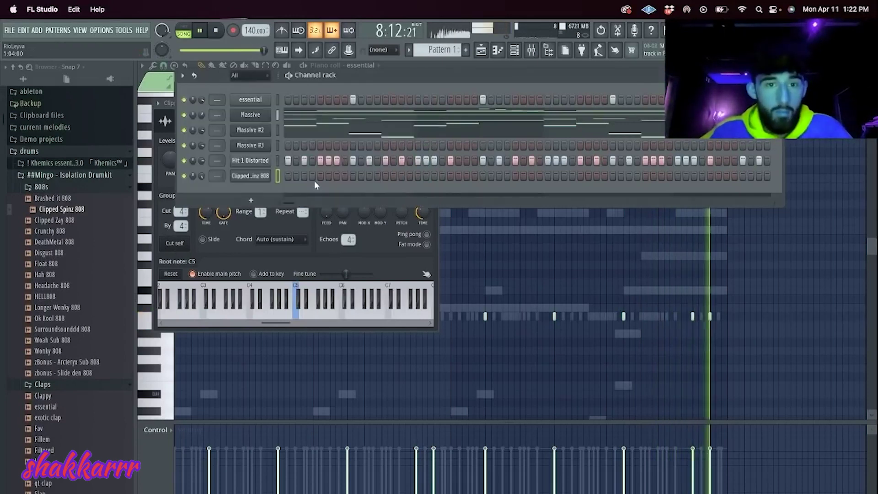
- Move the Clipped Spinz 808 sample start slightly forward and open the channel's piano roll
click(250, 177)
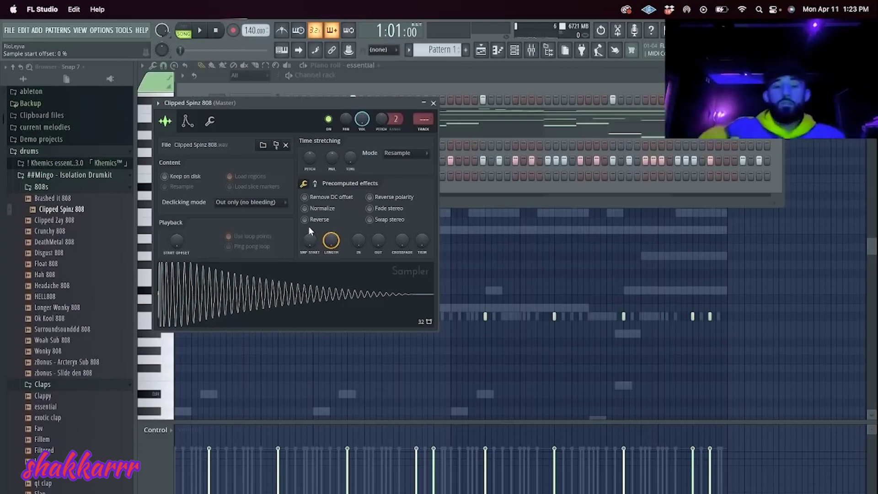
drag(314, 244, 314, 240)
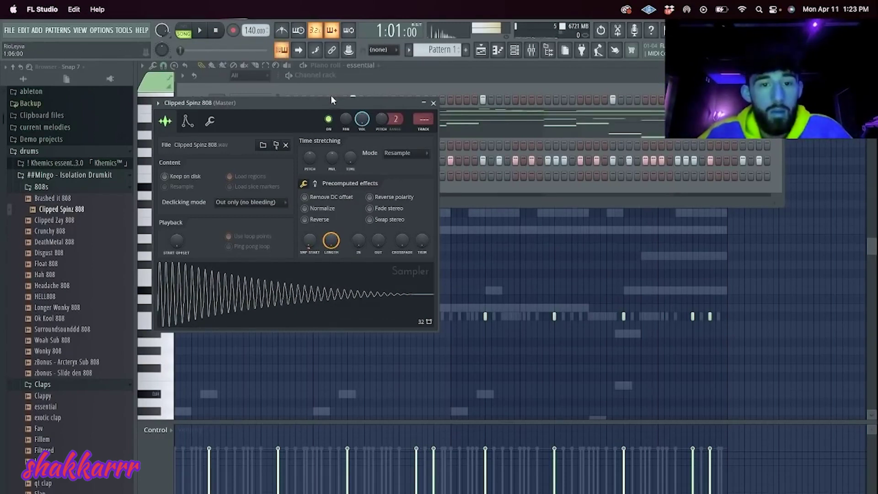
click(434, 103)
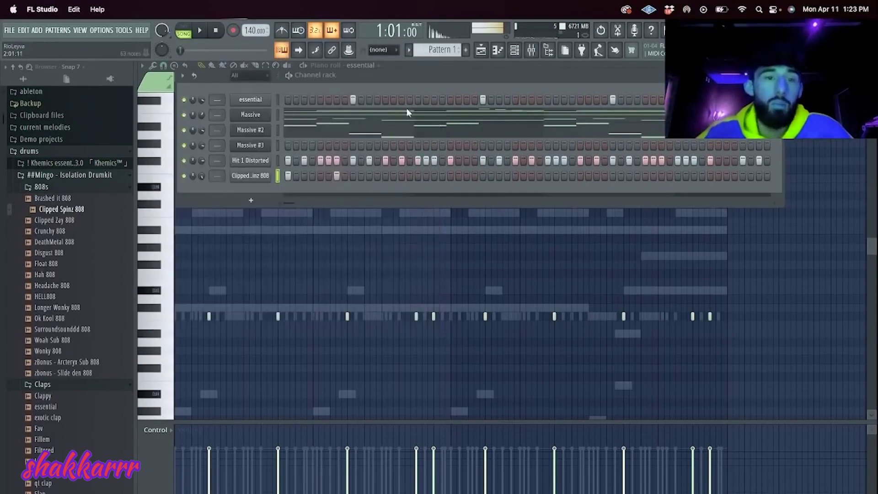
right_click(259, 183)
click(282, 178)
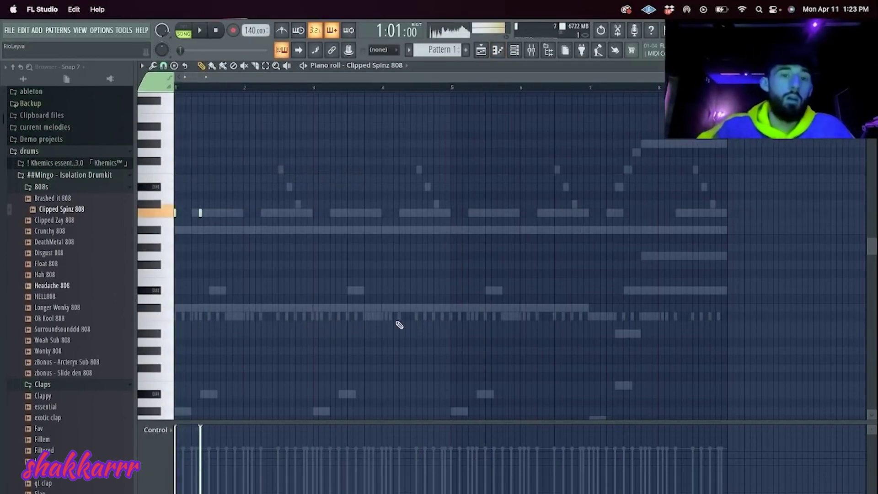
- Rewrite the bar 1 Clipped Spinz 808 notes as C#5, D#5 and A#4 on steps 1, 7 and 13
right_click(198, 213)
right_click(199, 204)
key(space)
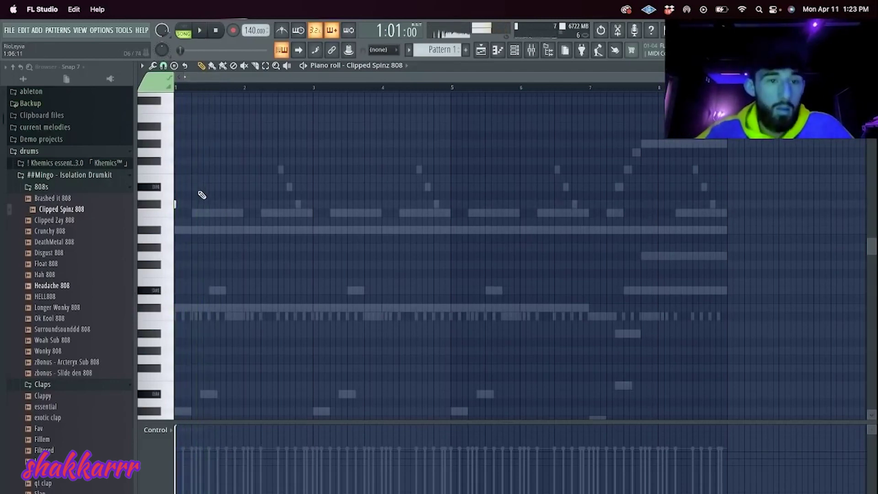
key(space)
click(227, 239)
key(space)
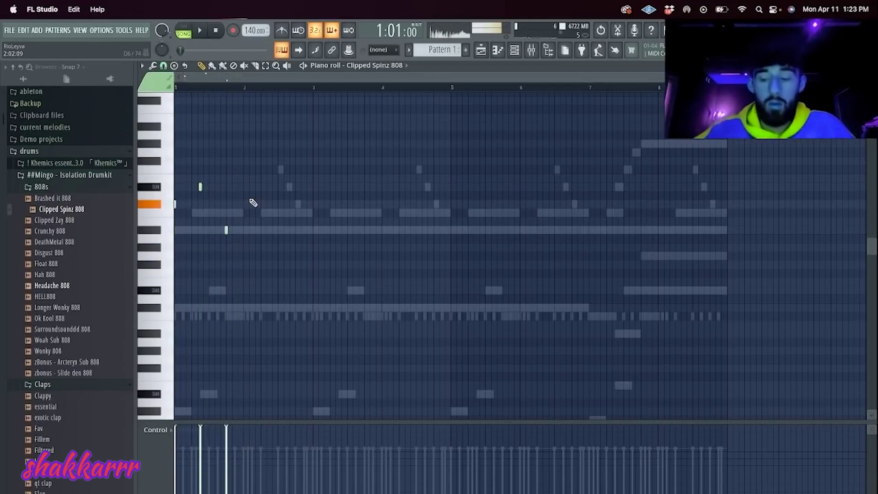
key(space)
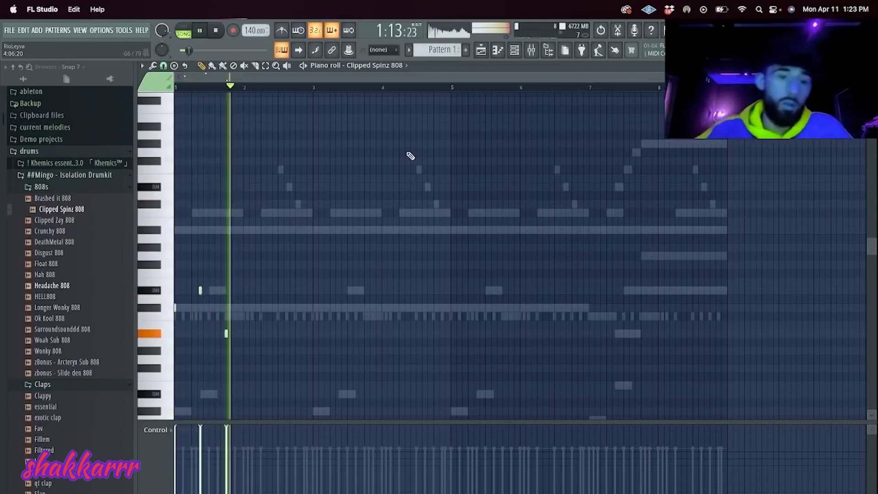
- Transpose the selected Massive and Clipped Spinz 808 channels by 5 semitones and play them back from the Massive piano roll
click(515, 48)
key(space)
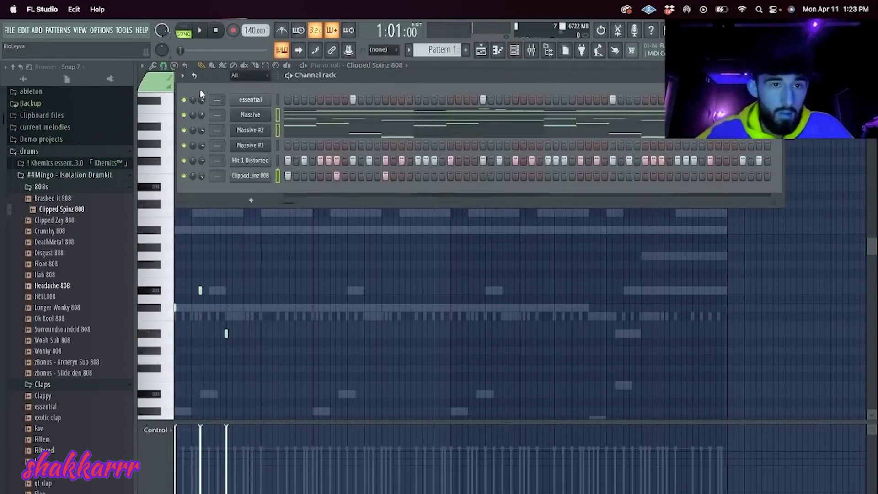
click(182, 76)
click(223, 202)
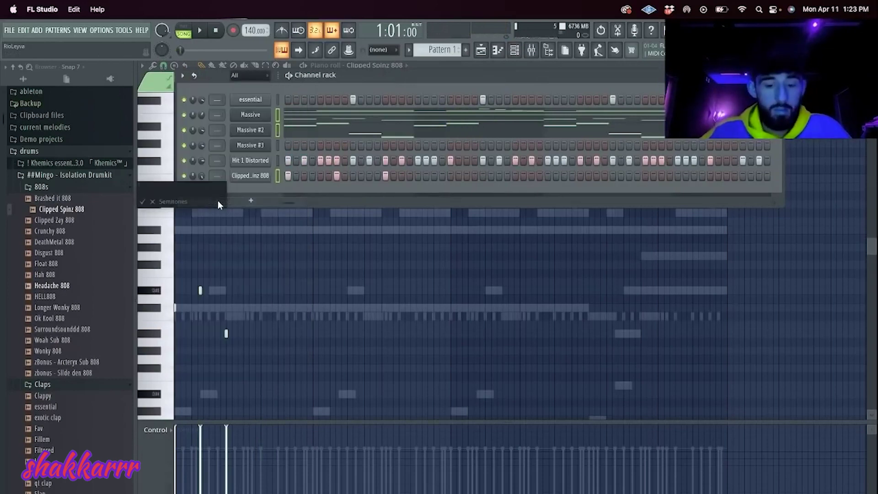
text(5)
key(Return)
click(315, 114)
key(space)
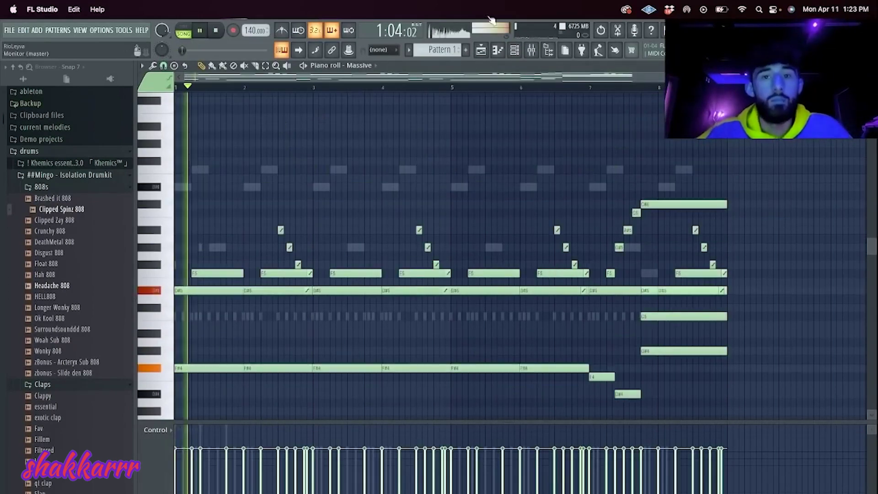
- In the Clipped Spinz 808 piano roll, duplicate the two-bar bass phrase three times to fill eight bars
click(516, 49)
right_click(268, 175)
click(299, 176)
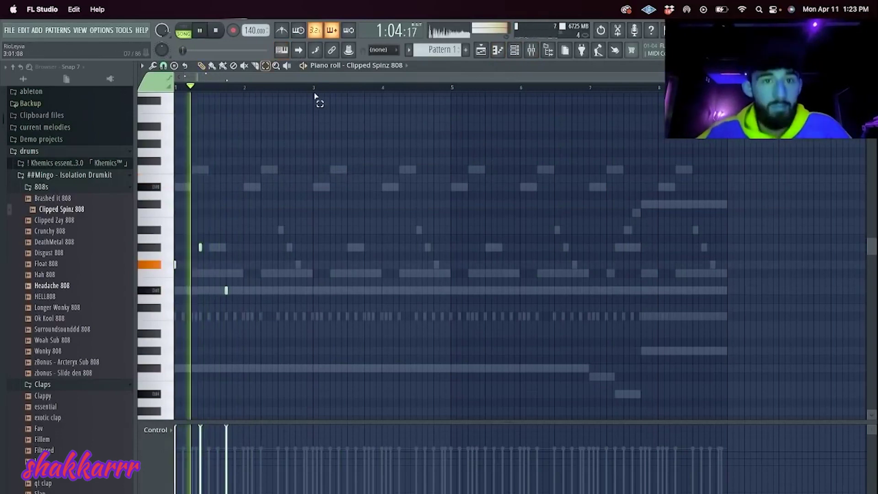
drag(314, 90, 3, 97)
key(super+b)
key(super+b)
key(super+b)
super+click(624, 89)
- Lower the first 808 note of bar 7 to F5 and raise the second one to A5
drag(607, 274, 553, 252)
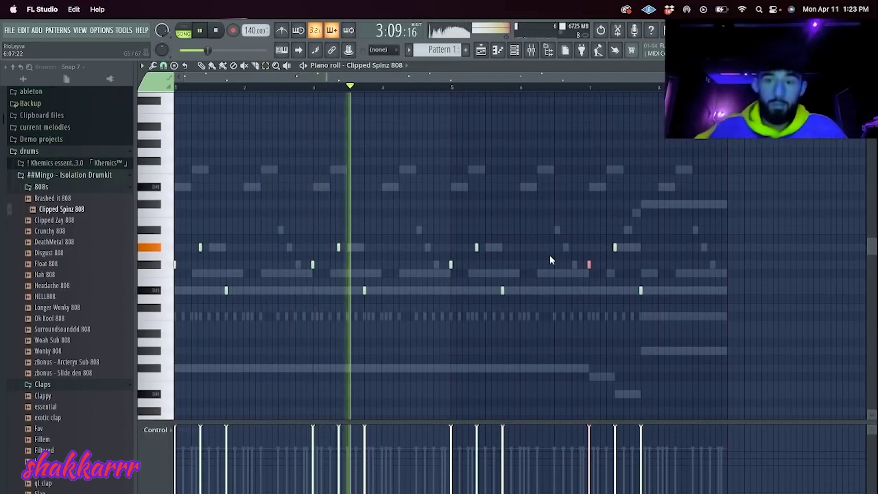
key(shift+Down)
drag(637, 259, 608, 245)
scroll(607, 244, up, 1)
key(shift+Up)
- Raise the last 808 note of bar 7 seven semitones to A#5 and listen to the ending
drag(655, 315, 621, 310)
key(shift+Up)
key(shift+Up)
key(shift+Up)
key(shift+Up)
key(shift+Up)
key(shift+Up)
key(shift+Up)
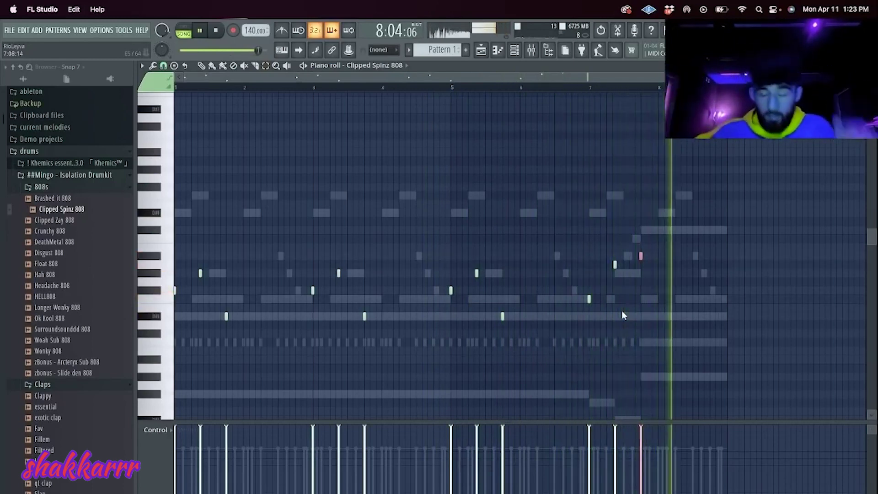
key(space)
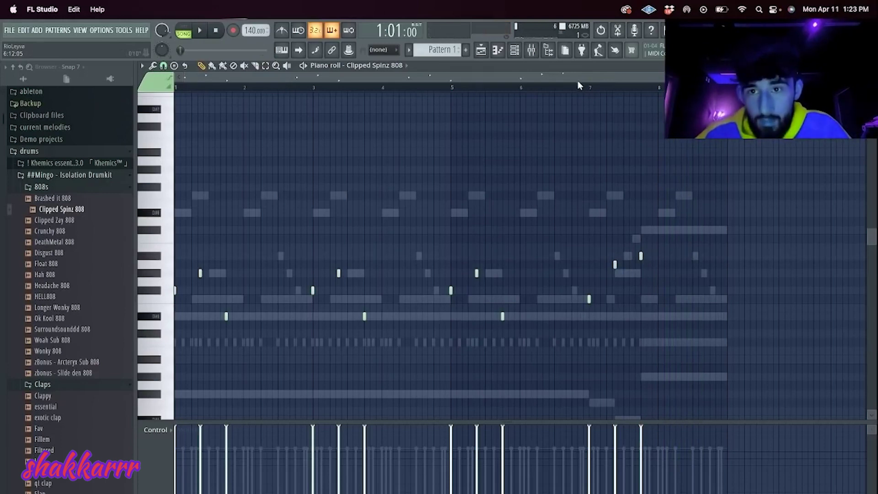
- Try the second 808 note of bar 7 an octave lower
click(615, 264)
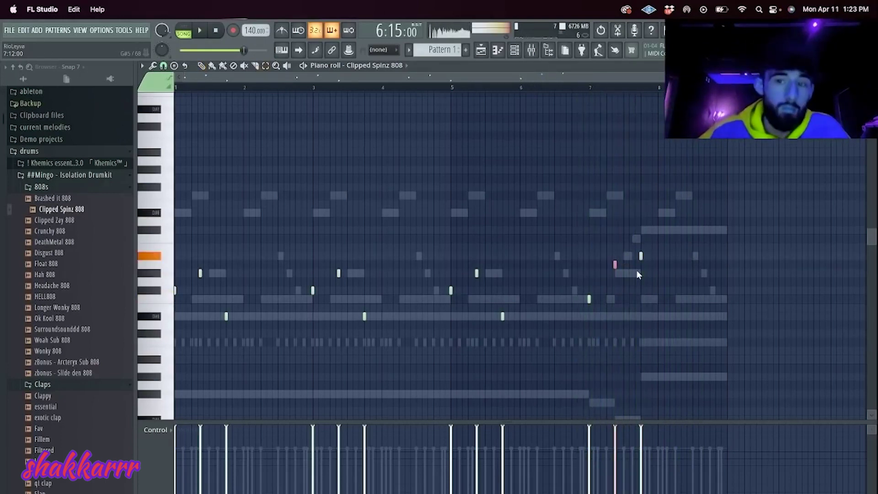
scroll(631, 297, down, 5)
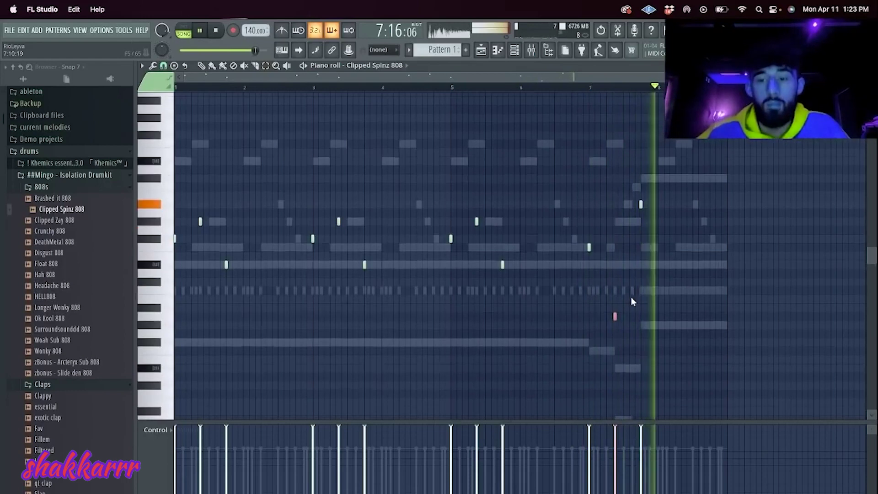
key(space)
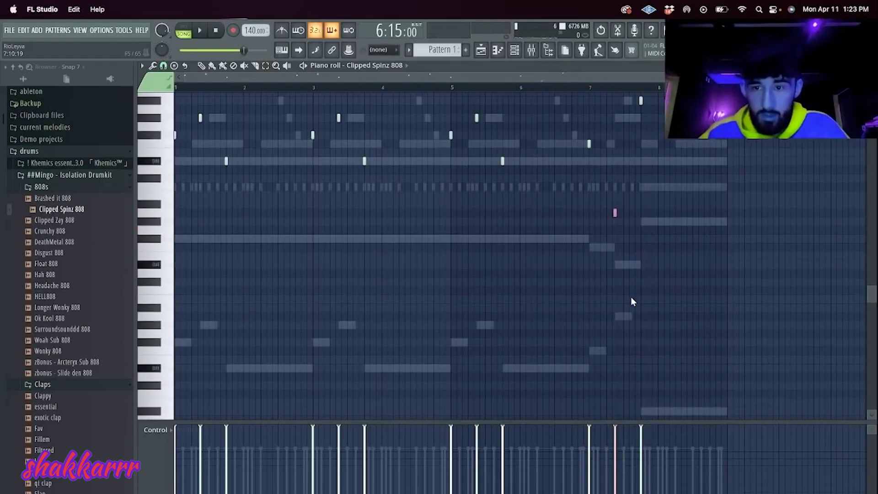
key(ctrl+Up)
key(space)
scroll(624, 243, up, 5)
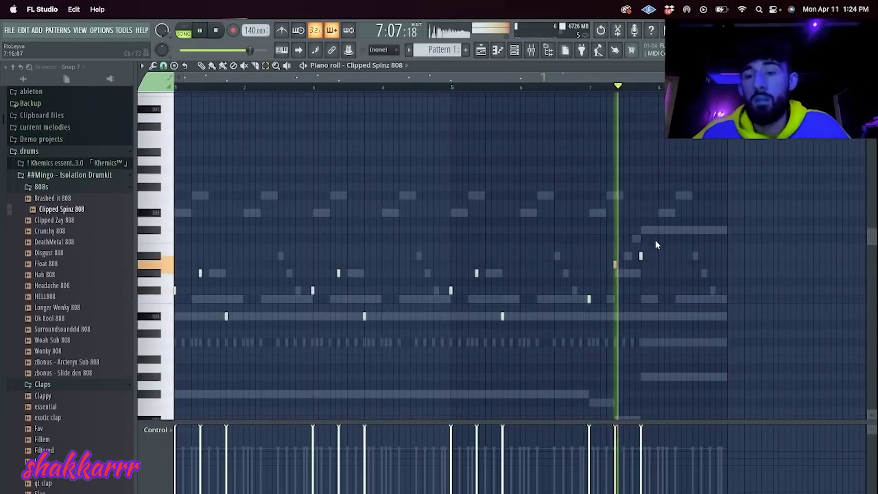
- Try F5 instead of A5 for the second 808 note of bar 7
key(space)
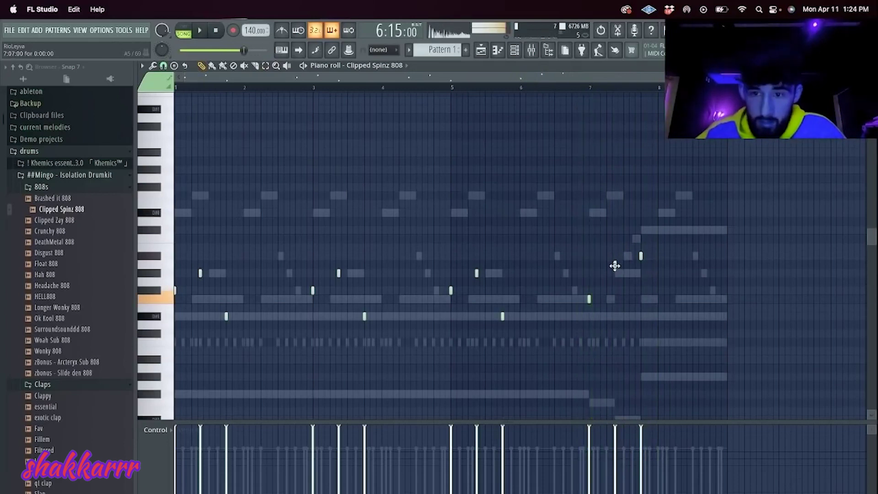
key(space)
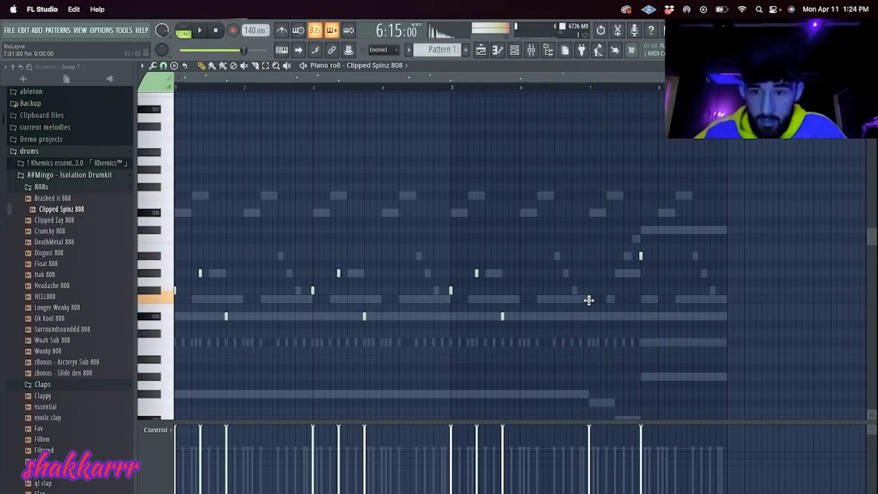
click(615, 299)
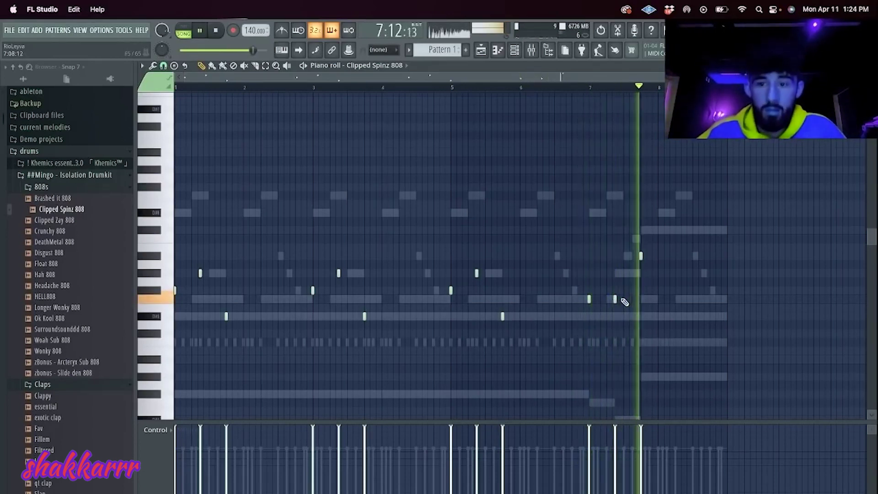
click(615, 264)
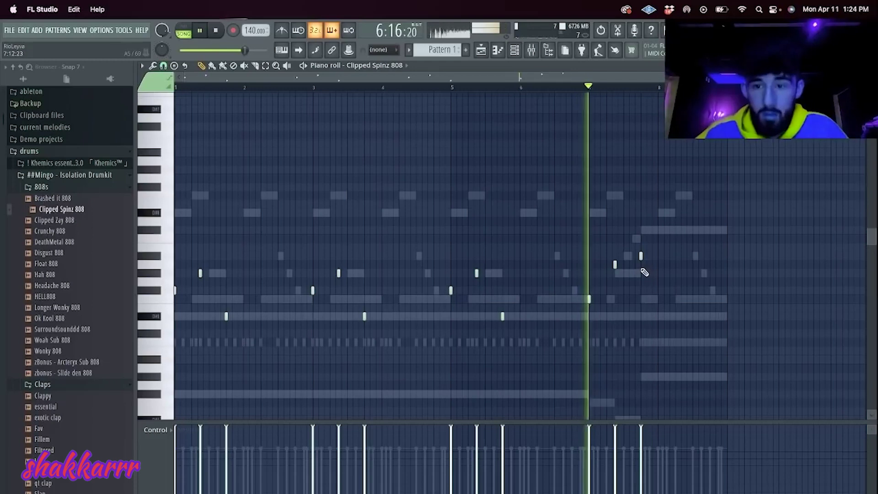
- Raise the Massive #2 G#5 note in bar 7 to A5 and open the Massive piano roll
right_click(615, 265)
double_click(626, 273)
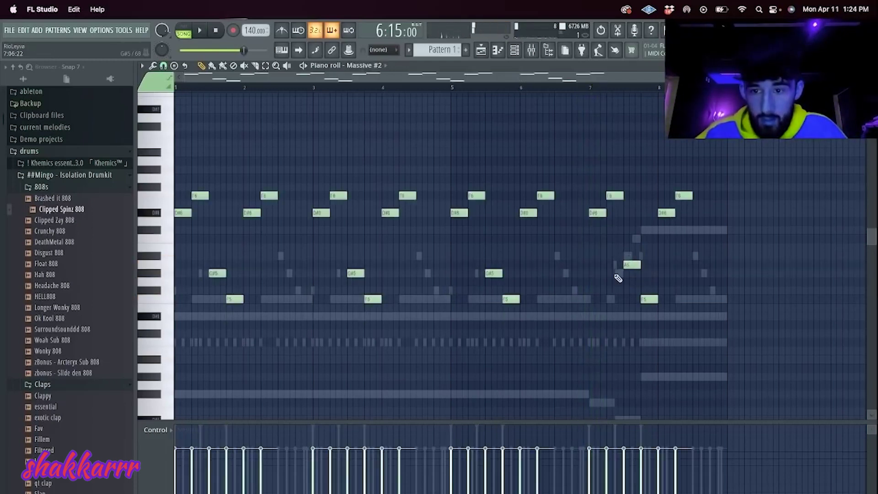
double_click(618, 276)
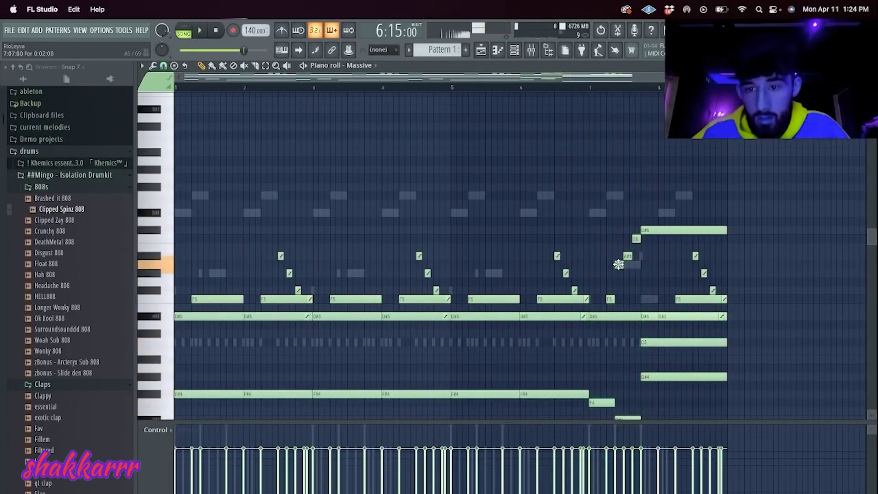
- Change the Massive run in bar 7 to C6, C#6 and D#6, followed by long C6 and F6 notes ending with bar 8
key(space)
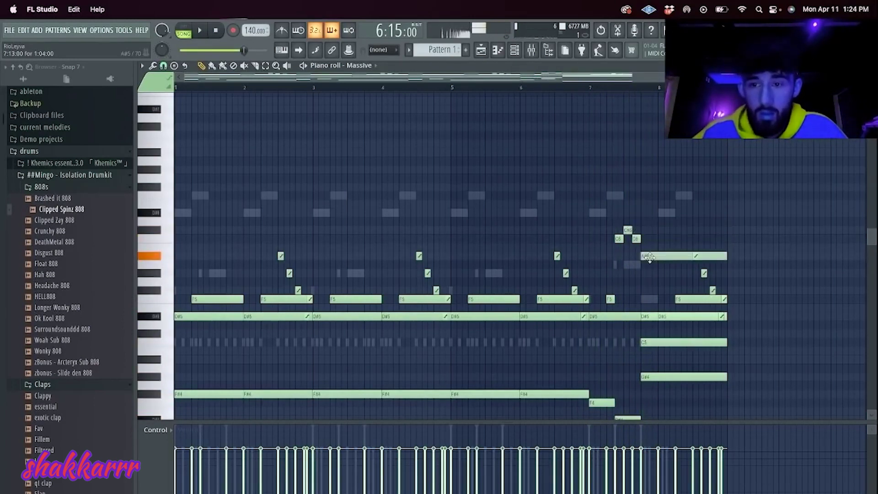
key(space)
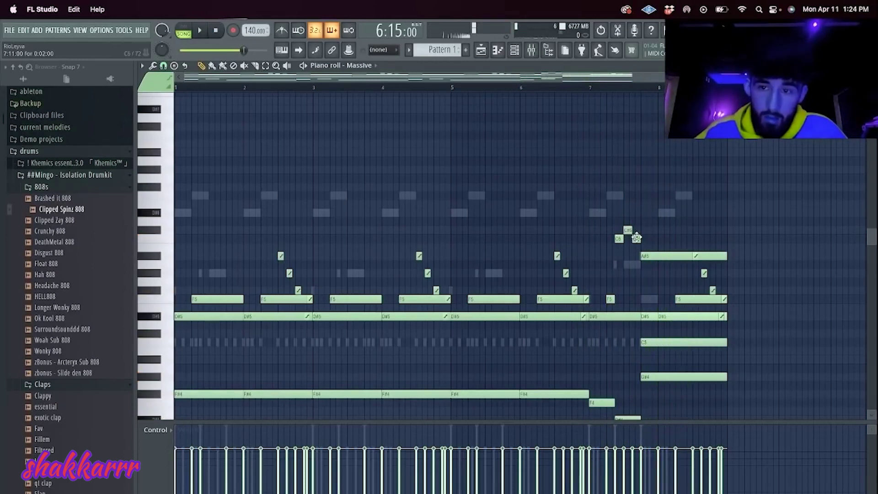
drag(644, 193, 728, 195)
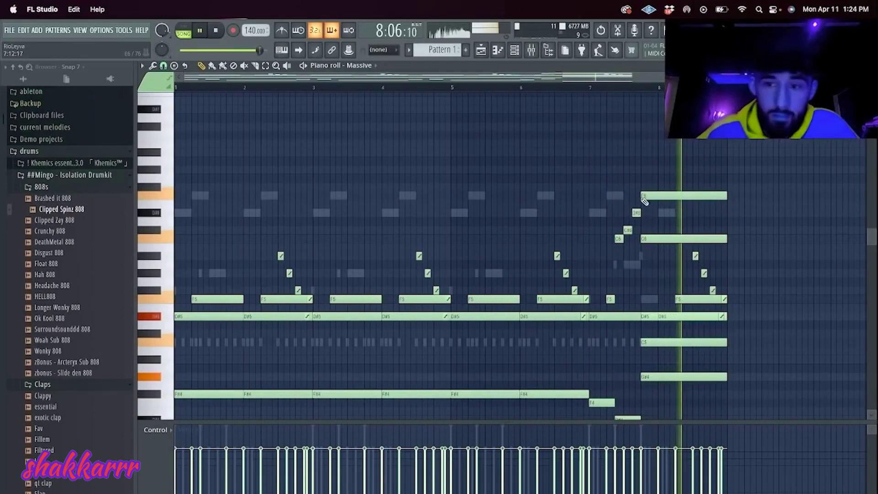
- Try Clipped Zay 808 as the replacement sample on the 808 channel
click(523, 54)
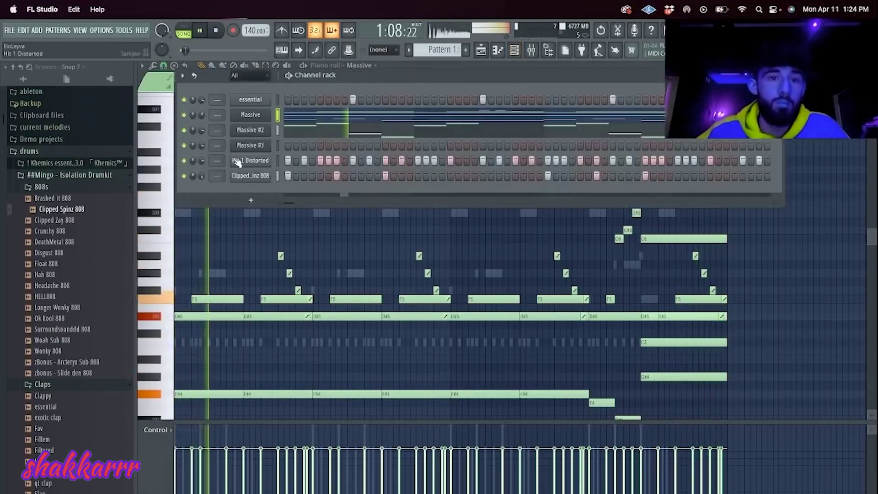
drag(52, 220, 251, 175)
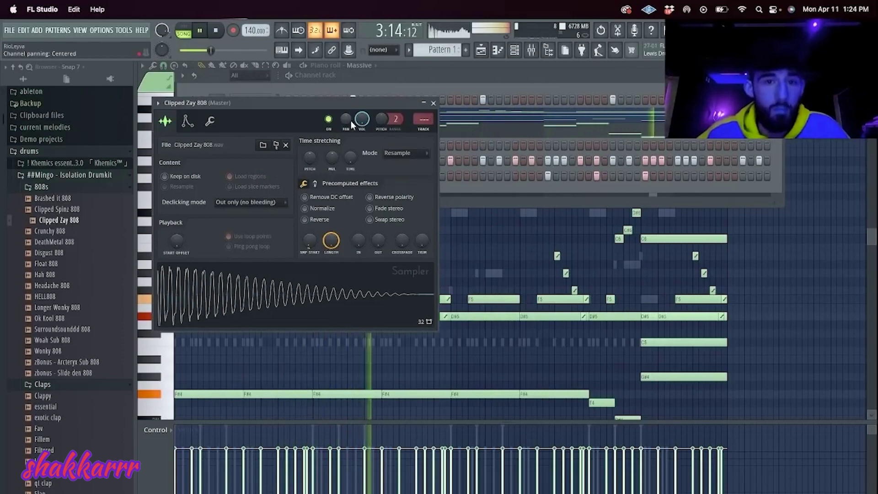
click(476, 190)
drag(57, 209, 244, 177)
click(248, 179)
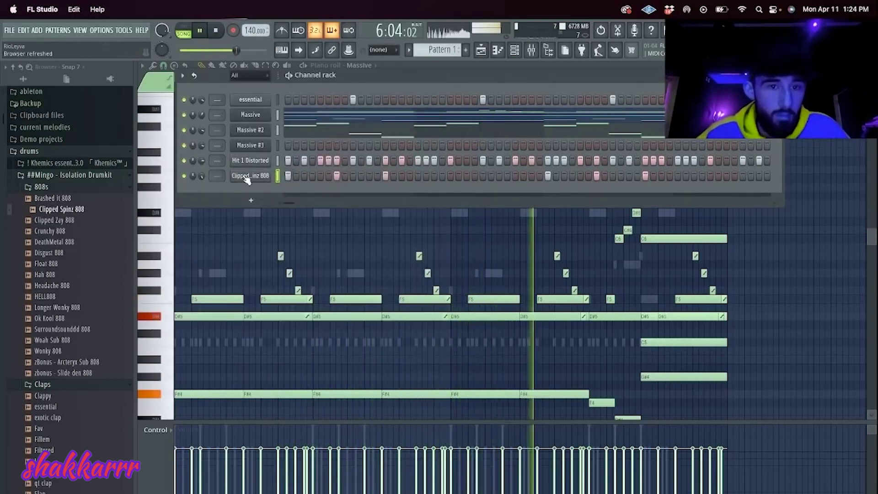
- Transpose the selected Massive, Massive #2 and Clipped Spinz 808 channels by -2 semitones
scroll(66, 233, down, 10)
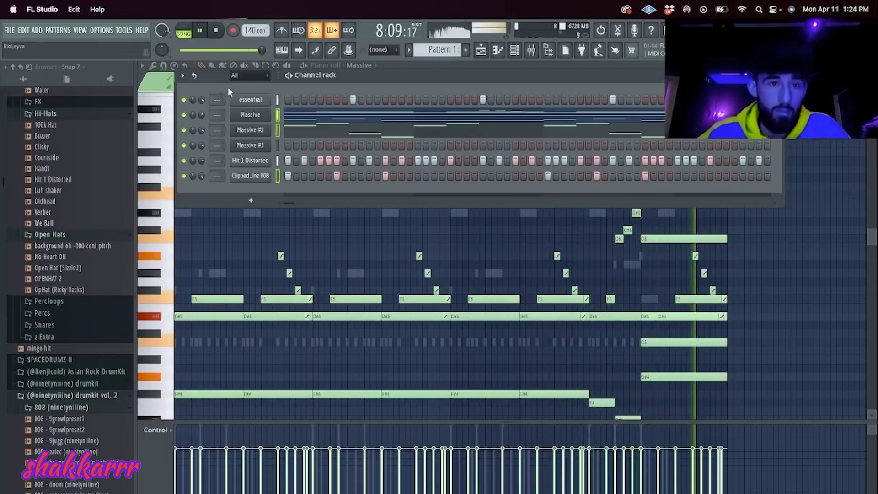
click(183, 76)
click(210, 199)
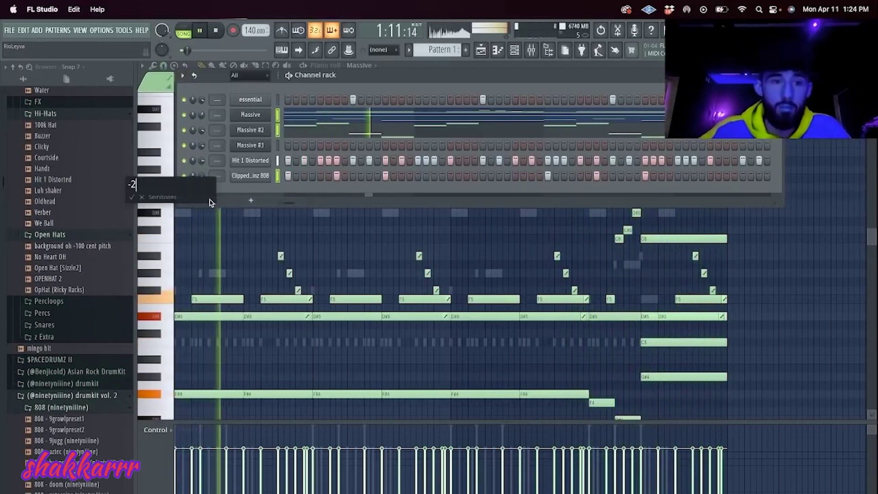
- Check the Hit 1 Distorted piano roll and add an "essential" clap hit on beat 4 of bar 2
right_click(259, 160)
click(282, 160)
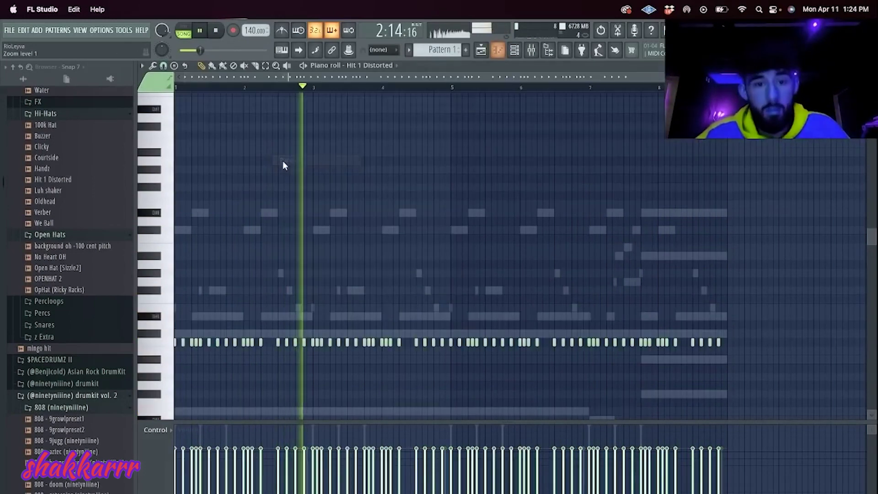
key(space)
key(F6)
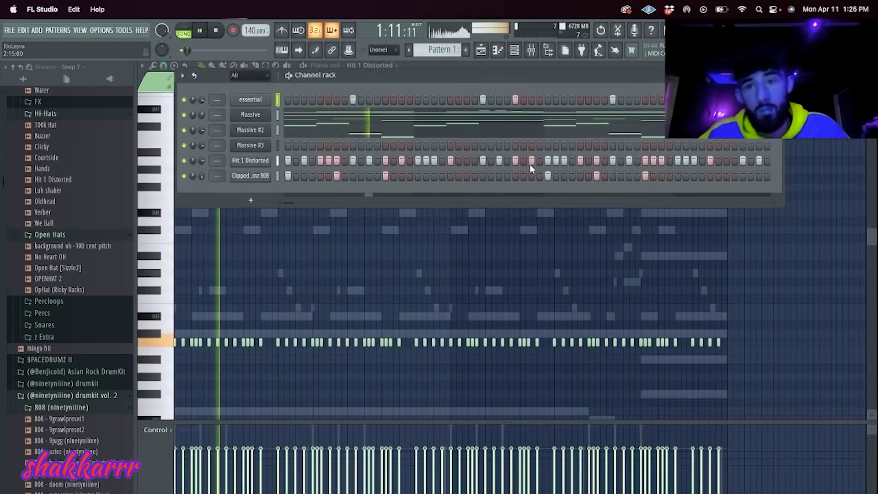
- In the Massive piano roll, cut the sustained notes and slides off two steps before bar 3 to leave a gap
click(527, 120)
scroll(306, 248, down, 3)
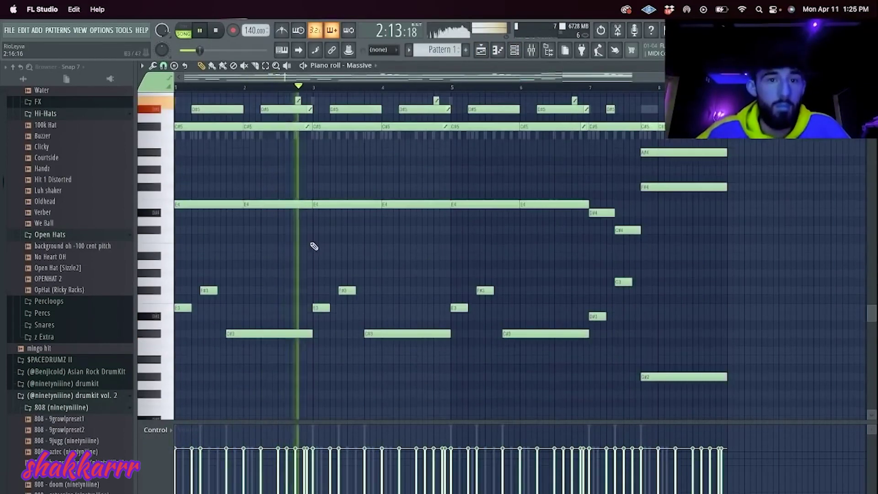
click(311, 110)
key(Delete)
drag(310, 128, 305, 105)
key(Delete)
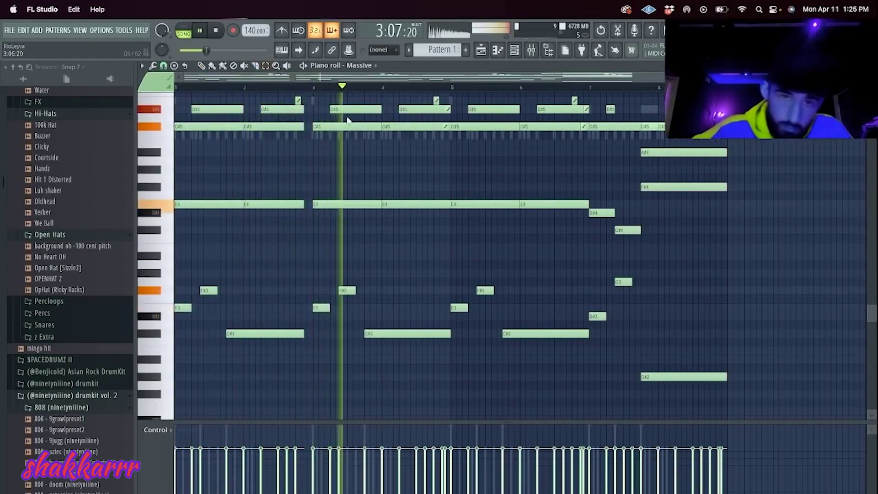
drag(299, 357, 303, 118)
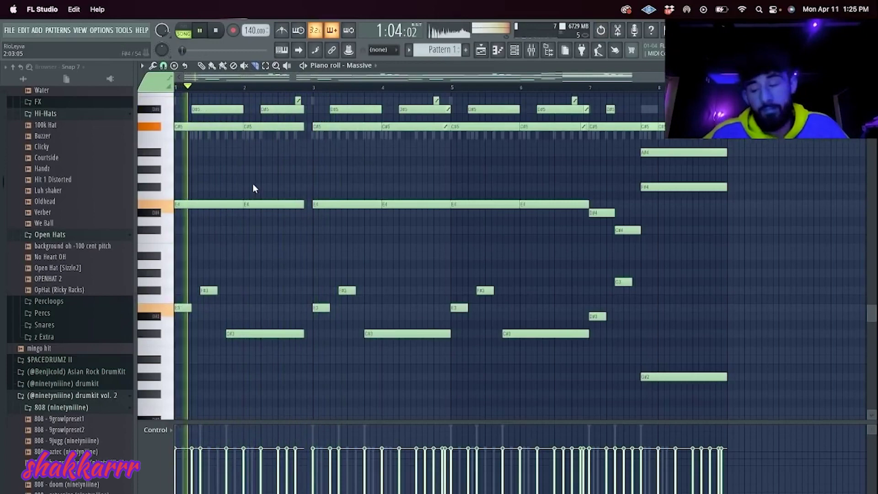
- In the Massive piano roll, try short slide notes on D#5, C#5, B4 and G#5 at step 13 of bar 2
ctrl+scroll(252, 183, up, 3)
scroll(275, 189, up, 4)
scroll(393, 245, down, 4)
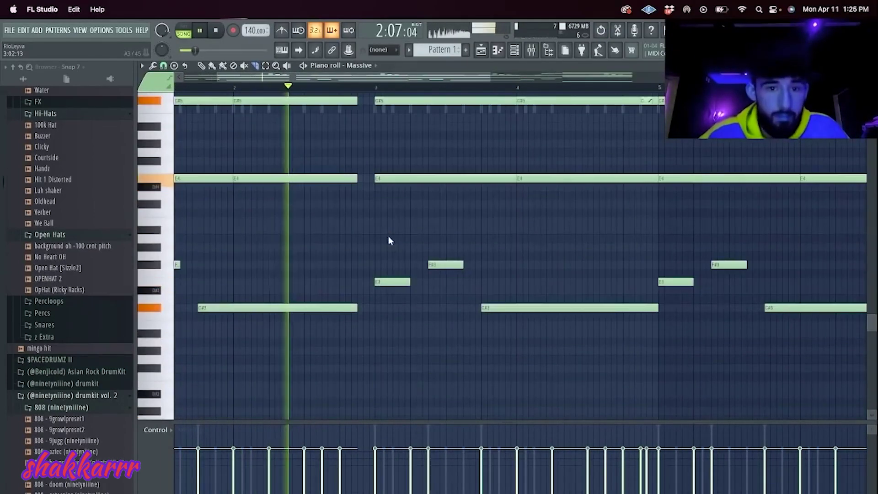
scroll(371, 259, up, 2)
key(space)
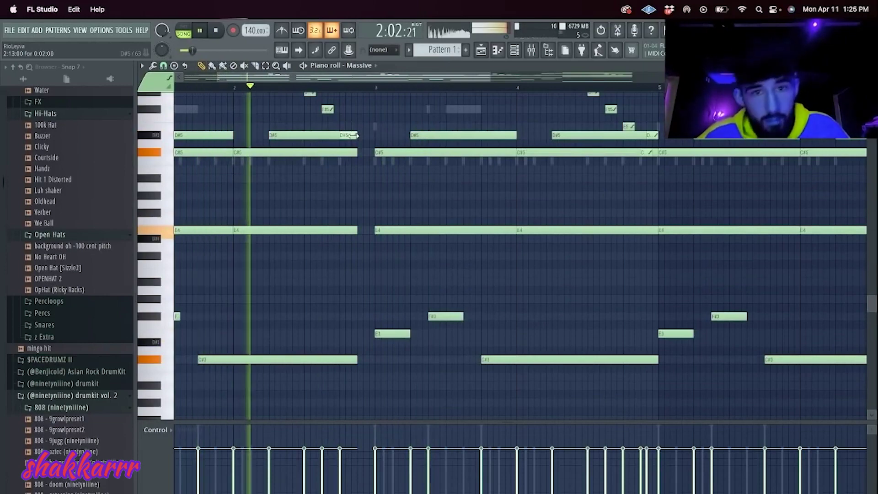
drag(489, 78, 838, 176)
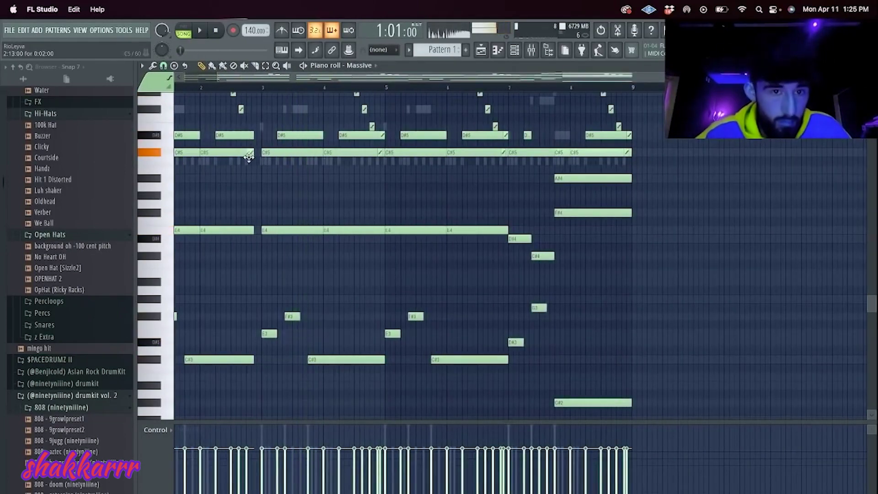
scroll(645, 291, down, 1)
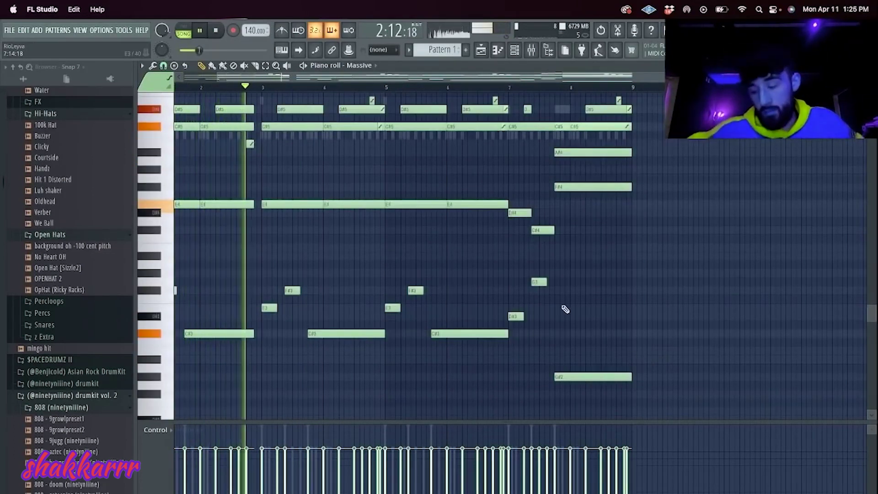
key(space)
scroll(234, 176, up, 2)
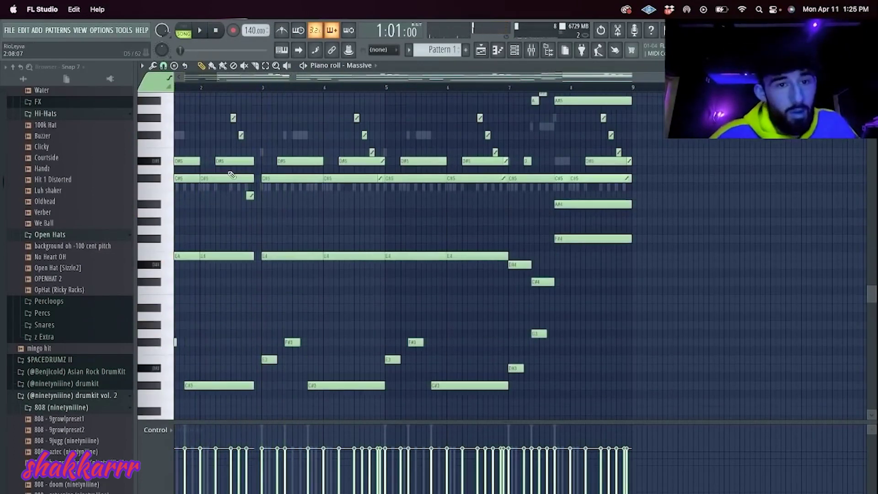
ctrl+scroll(233, 176, up, 3)
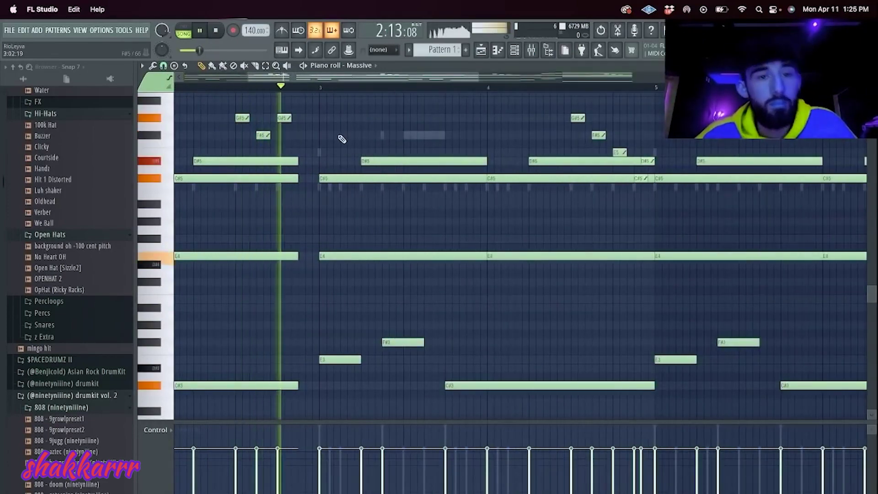
- Try a rising run of slides on A#5 and B5 leading into bar 3, and clear the slides back to the first G#5
scroll(329, 156, up, 2)
click(303, 152)
key(space)
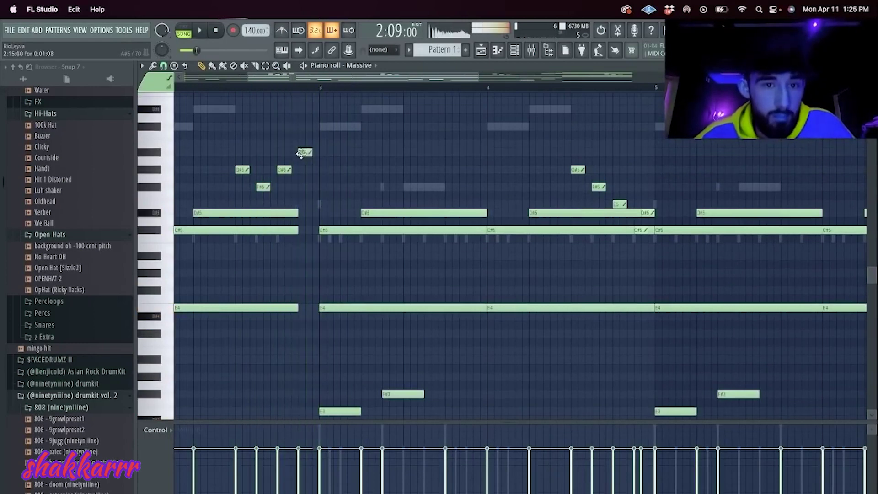
key(space)
click(321, 144)
key(space)
key(space)
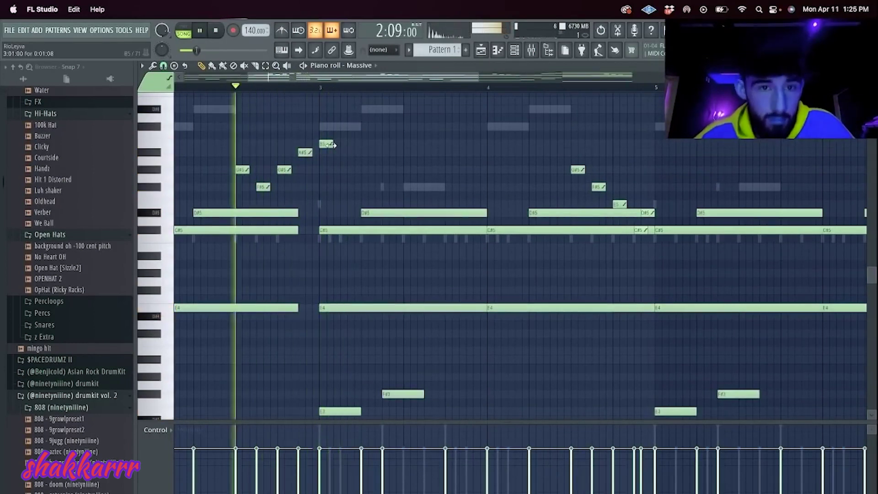
right_click(325, 145)
right_click(304, 153)
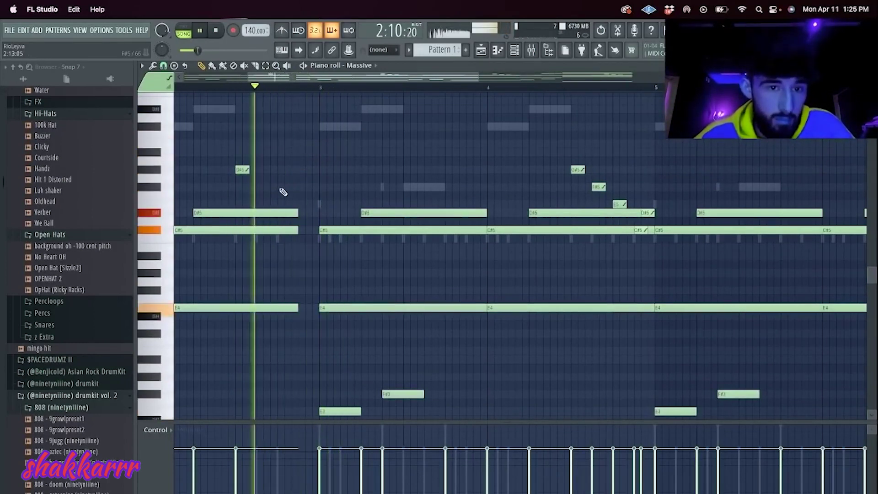
- Try a D#5 slide at step 13 of bar 2 and play the pattern through to the end
click(289, 212)
key(space)
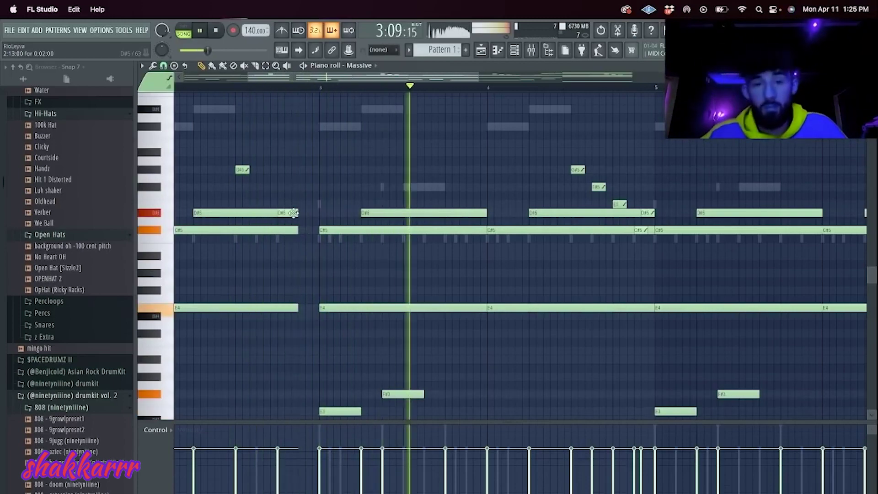
scroll(292, 213, down, 4)
scroll(455, 195, down, 3)
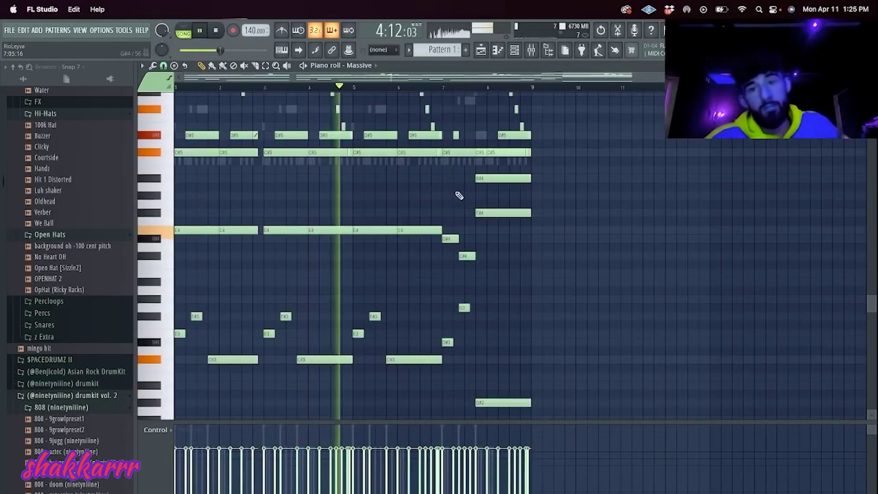
scroll(461, 195, up, 1)
scroll(455, 192, down, 3)
scroll(456, 185, up, 3)
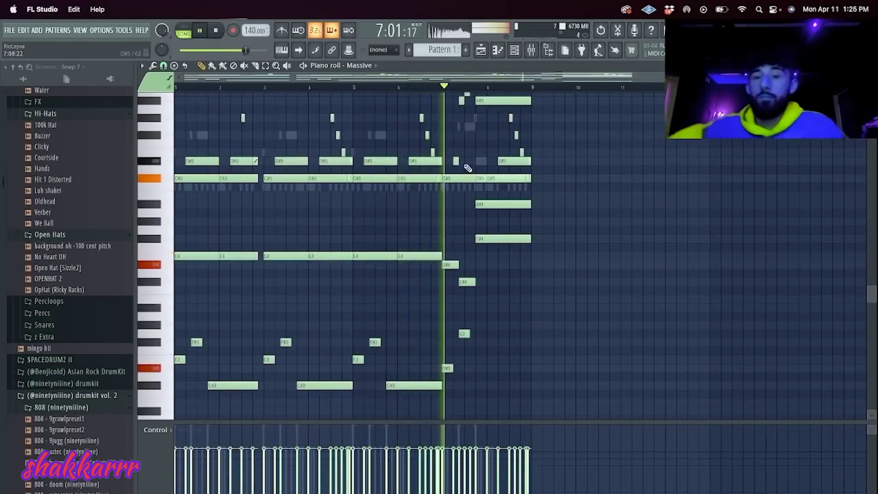
scroll(406, 217, up, 3)
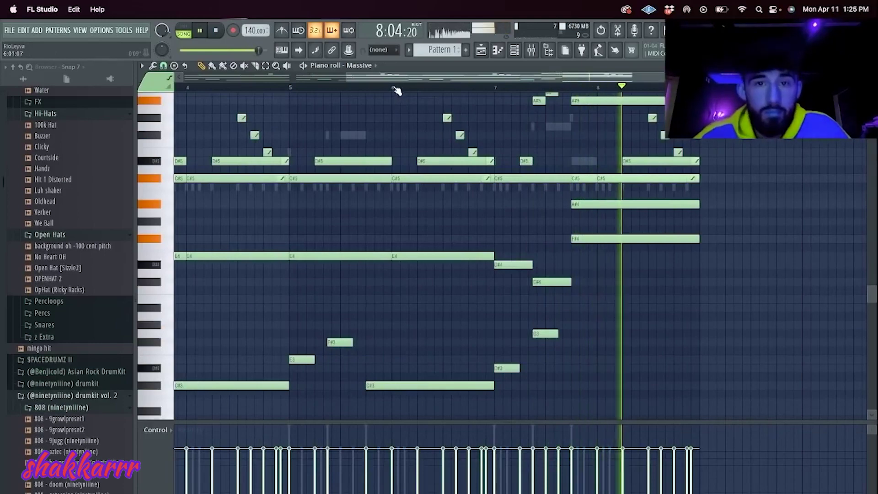
- In the Massive piano roll, cut the sustained notes off two steps before bar 7 and remove the slides inside the gap
scroll(526, 215, down, 1)
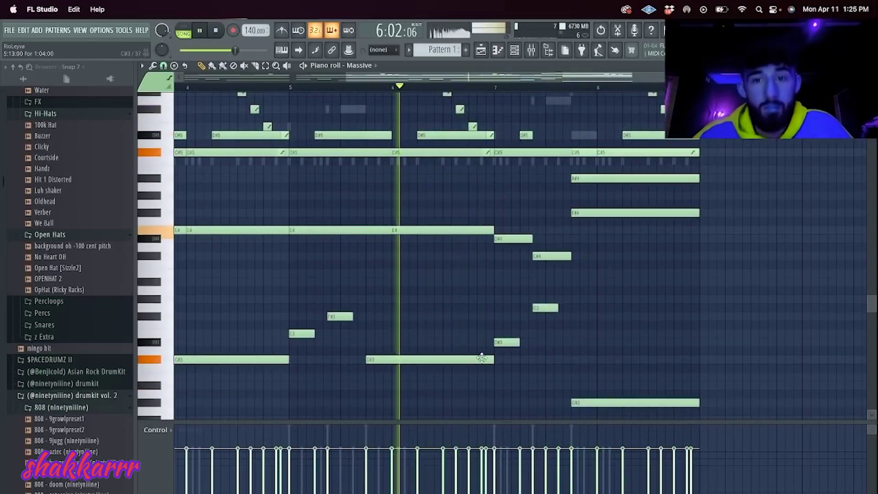
drag(480, 356, 488, 133)
key(Delete)
key(p)
scroll(514, 161, down, 3)
scroll(507, 183, up, 3)
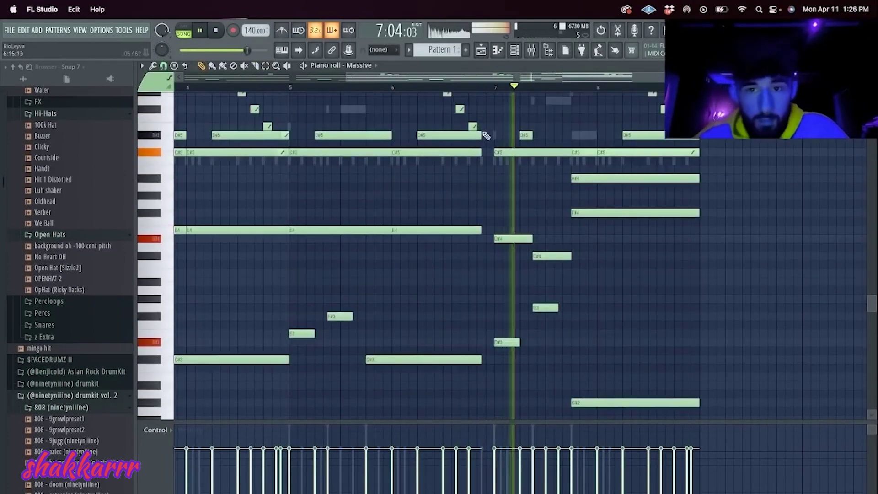
- In bar 6, place an "essential" clap hit on beat 4 and remove the Hit 1 Distorted hi-hat at step 15
click(510, 50)
right_click(252, 99)
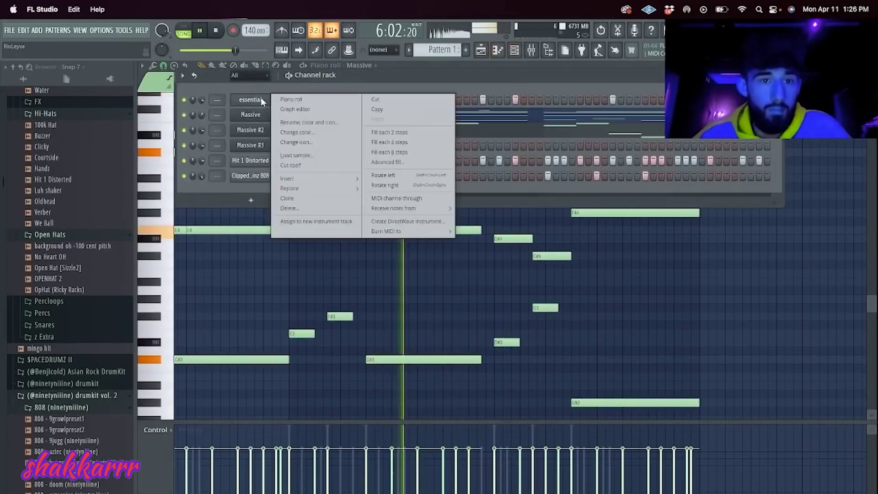
click(334, 116)
click(468, 160)
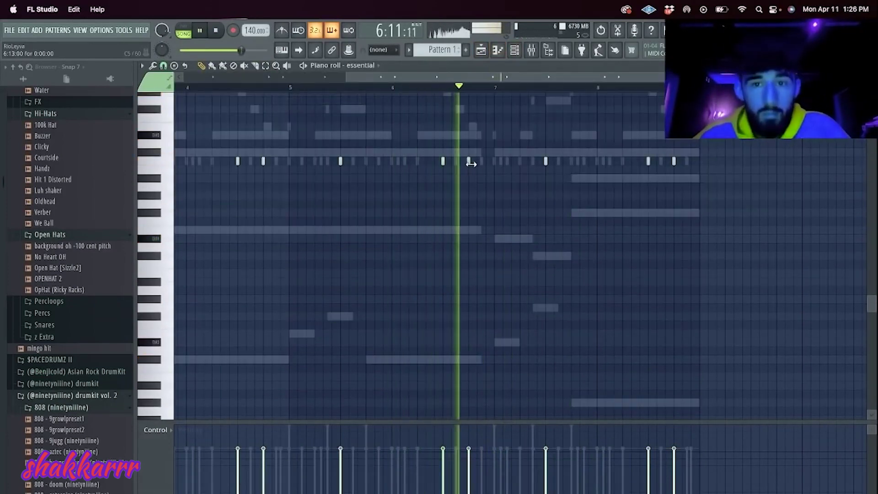
double_click(483, 162)
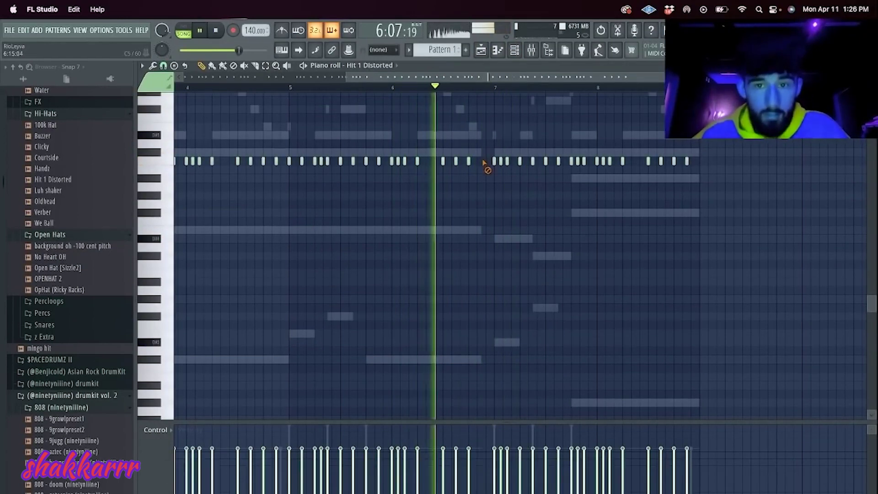
- Add Supreme Snare from the Snares folder as a new channel with hits on steps 3 and 9 of bar 2
click(515, 50)
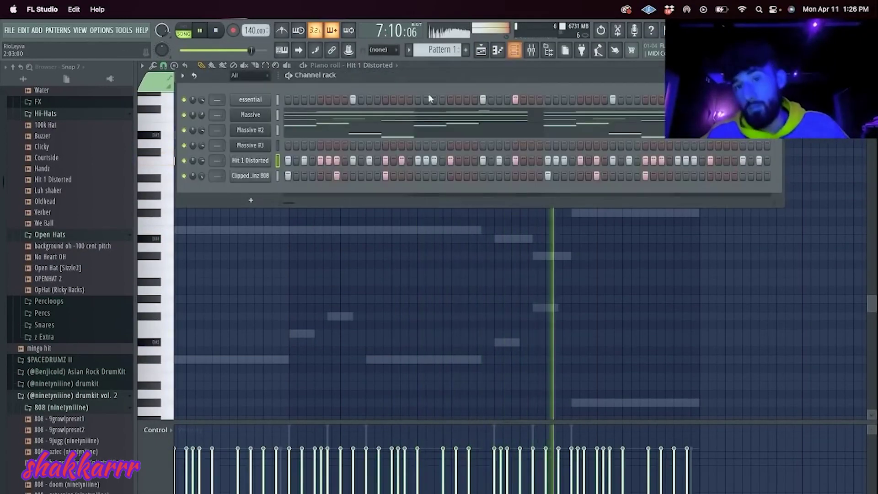
click(51, 325)
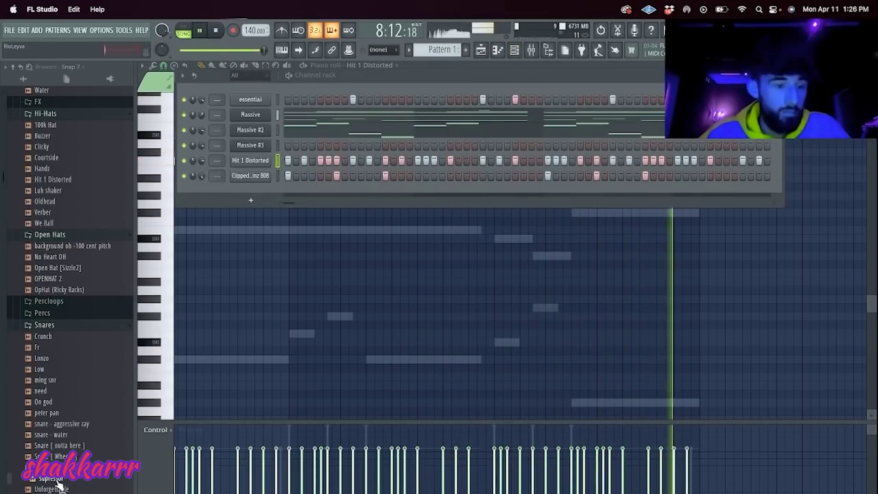
click(64, 467)
drag(258, 183, 446, 186)
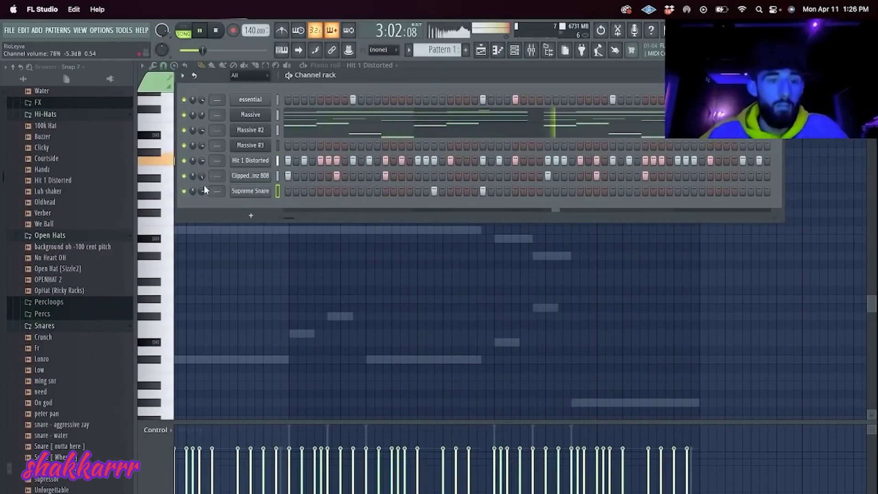
- In the Massive piano roll, replace bar 2's D#5 slide with descending slides on F#5 at step 11 and E5 at step 13
click(437, 110)
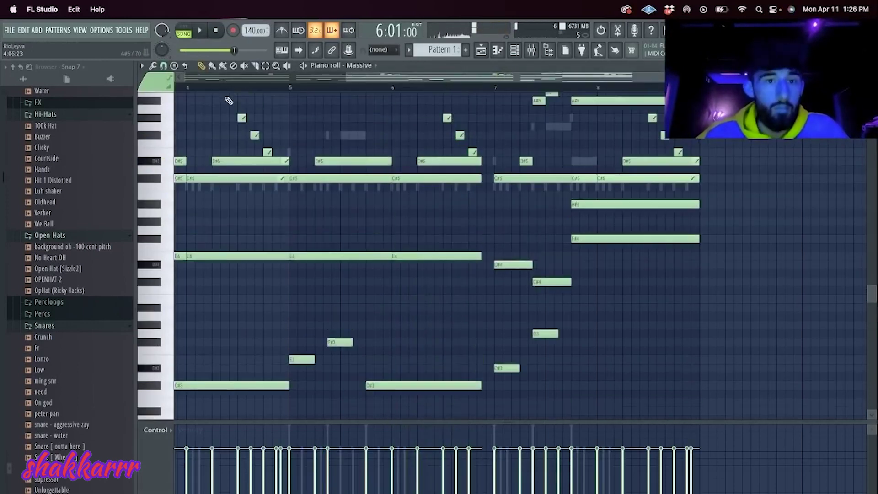
click(320, 87)
click(320, 87)
key(space)
click(347, 135)
key(space)
click(358, 152)
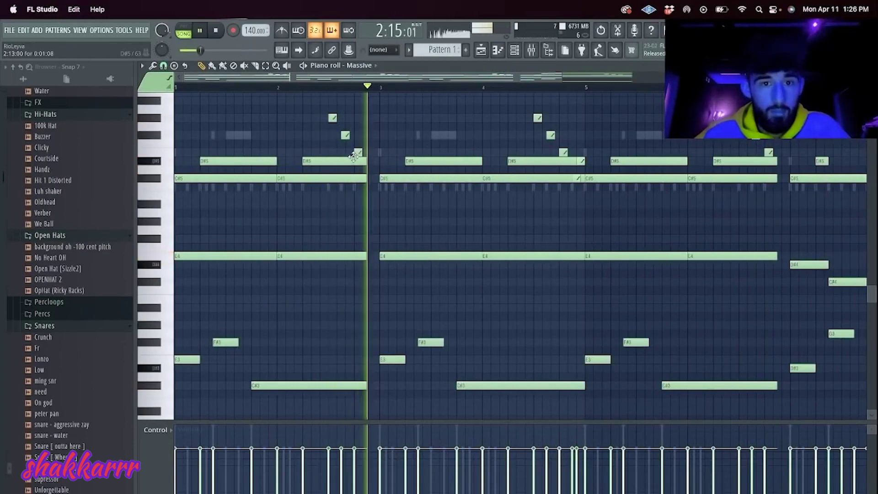
- In the Supreme Snare piano roll, duplicate the two bar 2 hits three times to fill the pattern through bar 8
click(515, 51)
right_click(269, 185)
click(290, 192)
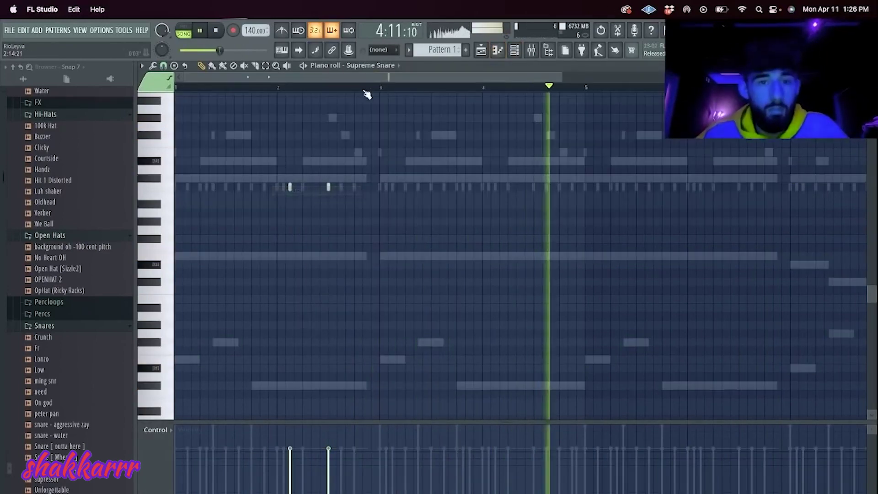
key(ctrl+a)
key(ctrl+b)
key(ctrl+b)
key(ctrl+b)
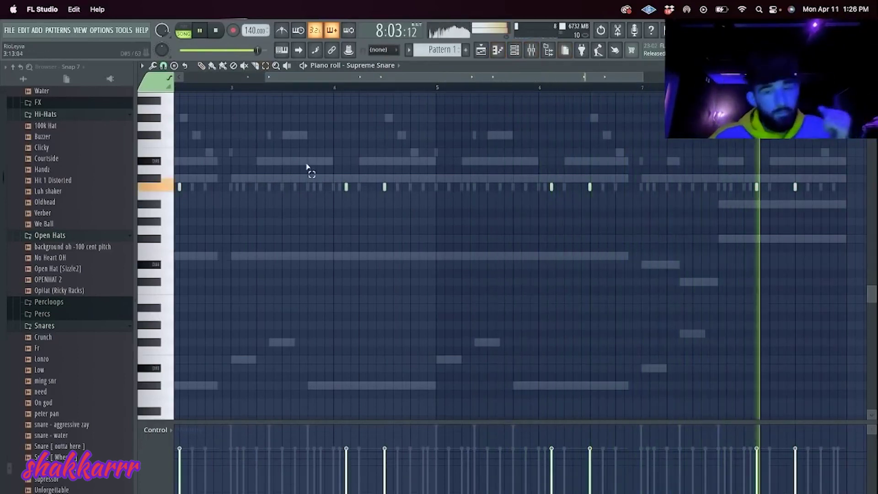
- In the Clipped Spinz 808 piano roll, add an E4 note and E5 slide before bar 3, and copy both before bar 7 on D#4 and D#5
key(F6)
right_click(269, 175)
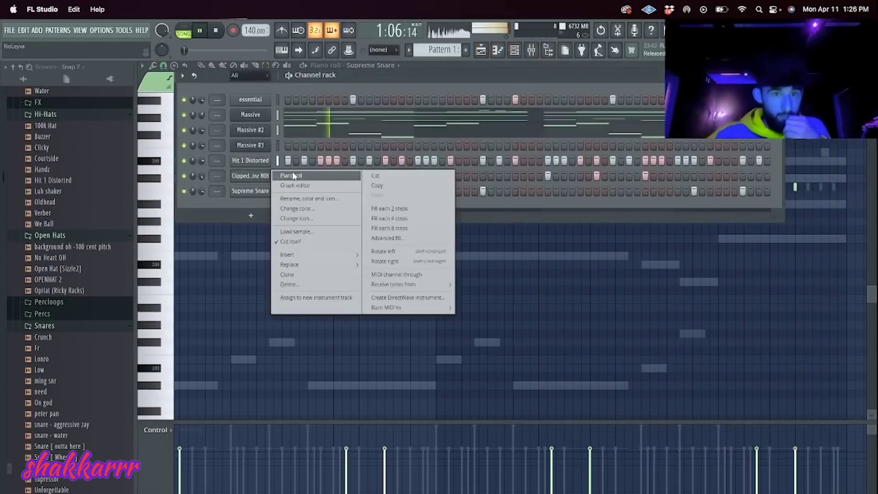
click(281, 179)
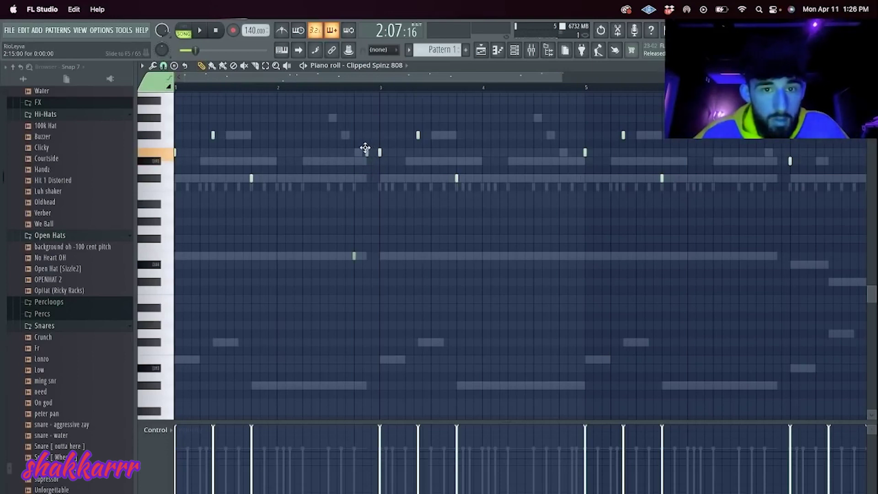
key(space)
drag(368, 153, 381, 152)
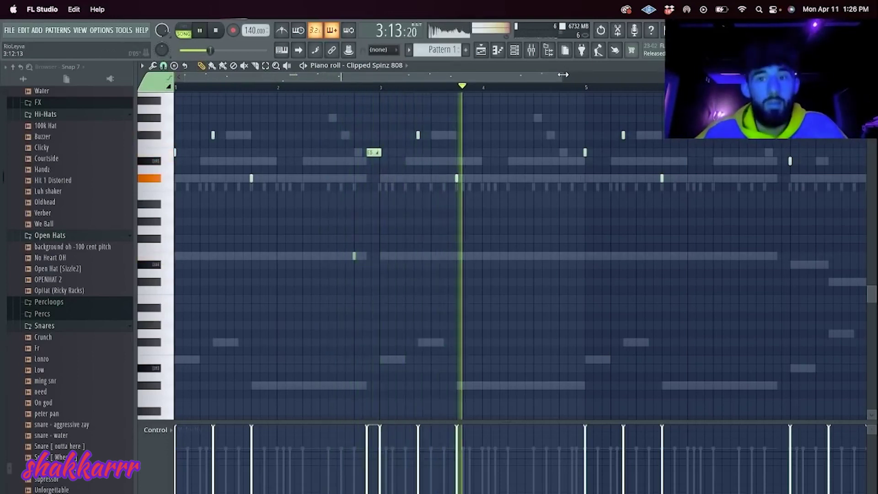
drag(563, 75, 858, 74)
drag(270, 278, 522, 182)
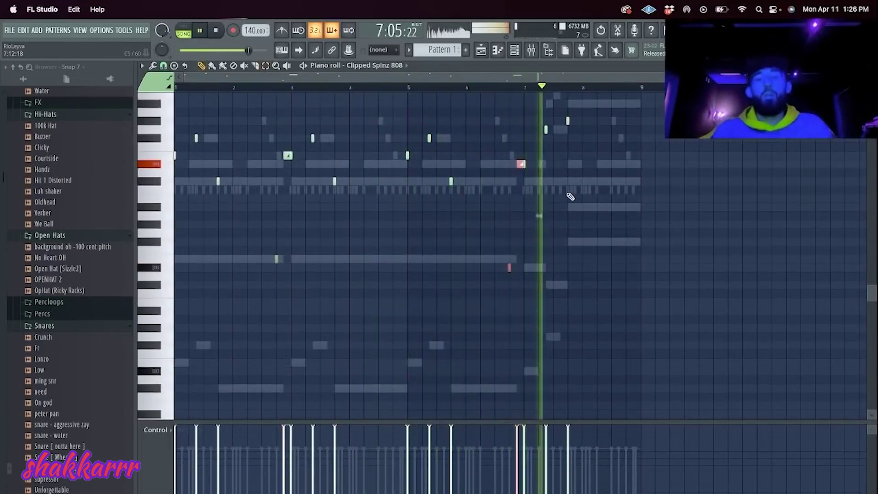
- Check the preset loaded in the Massive #3 channel and close the synth
click(516, 50)
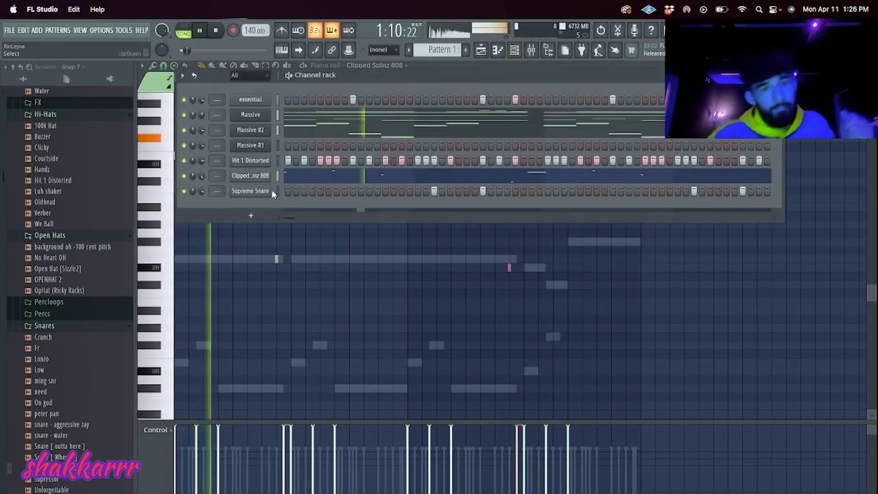
click(268, 146)
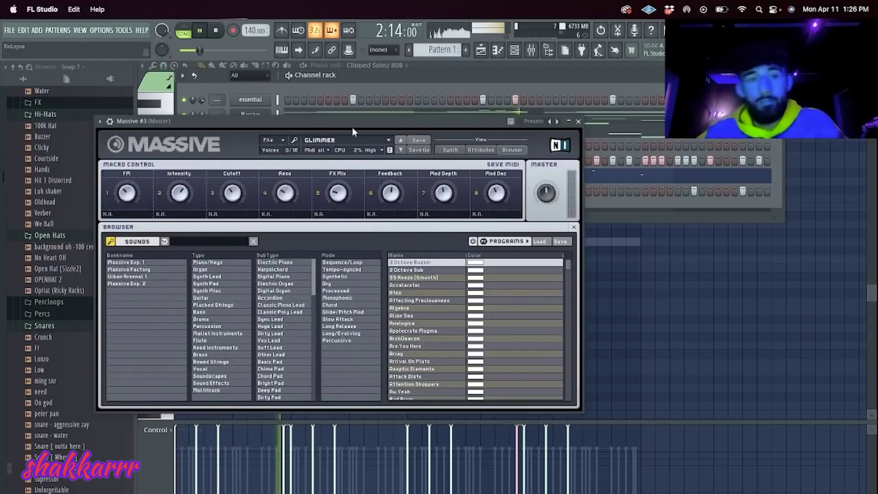
click(578, 121)
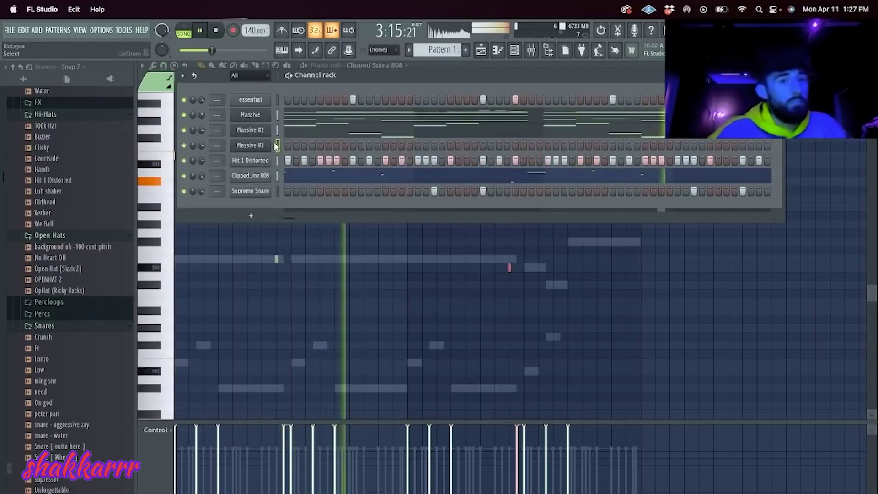
- Add a LABS channel, load its Soft Piano preset and close the instrument
click(251, 215)
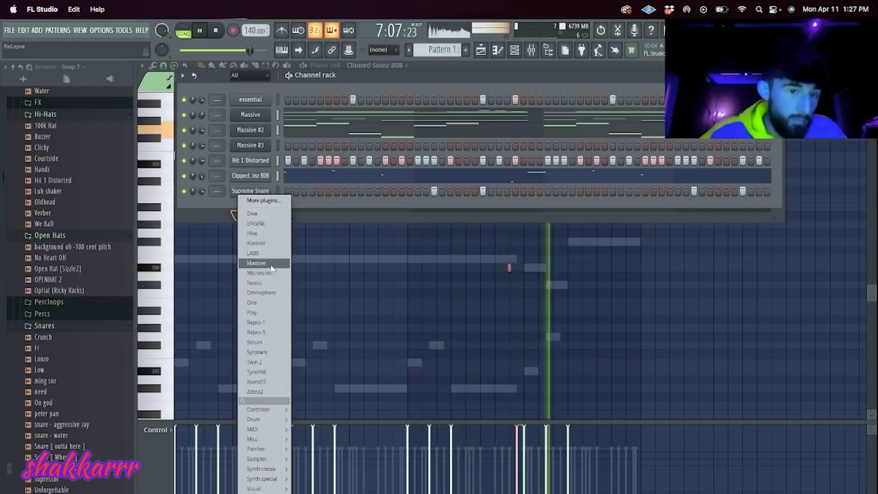
click(262, 254)
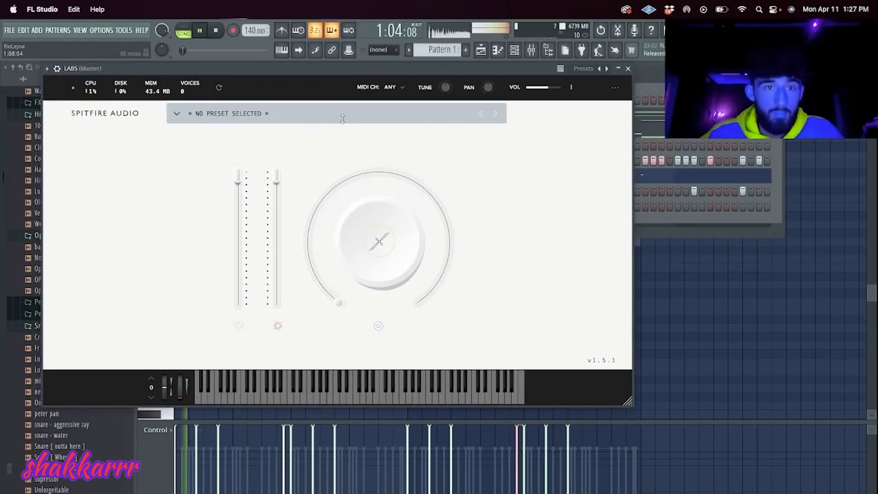
click(342, 118)
scroll(409, 251, down, 10)
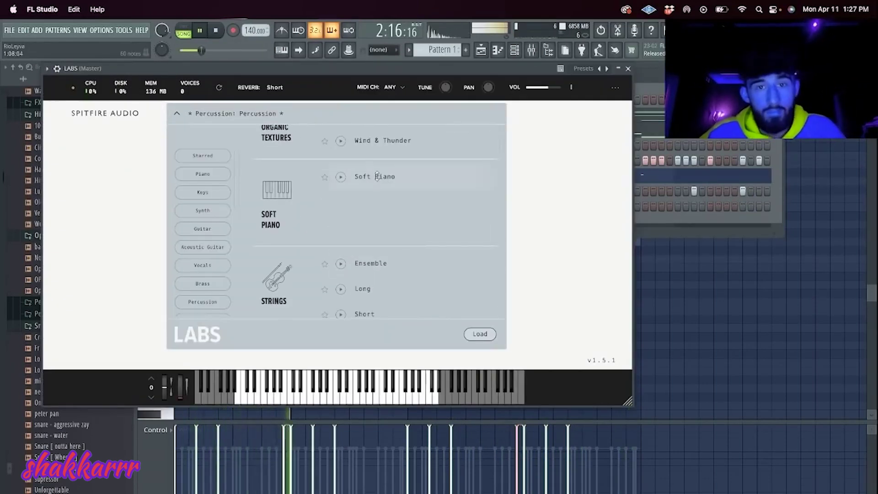
double_click(377, 176)
click(628, 69)
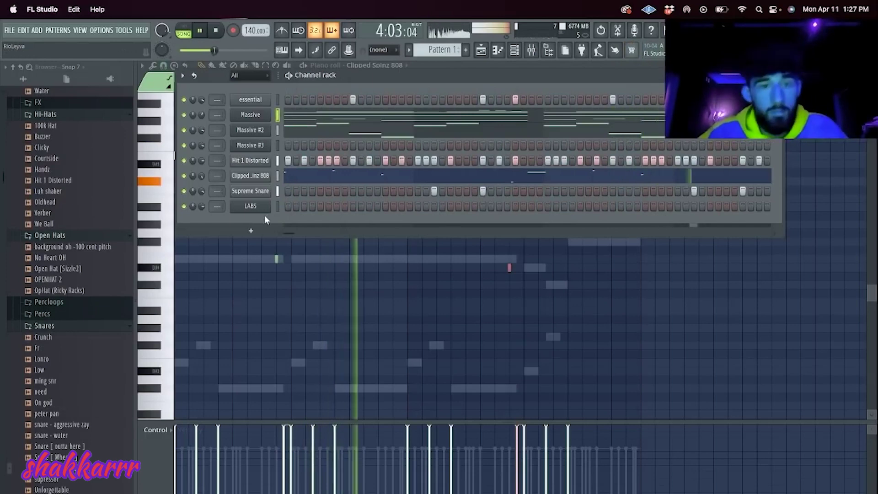
- Paste the Massive melody into the LABS channel and transpose the notes down an octave in its piano roll
key(super+v)
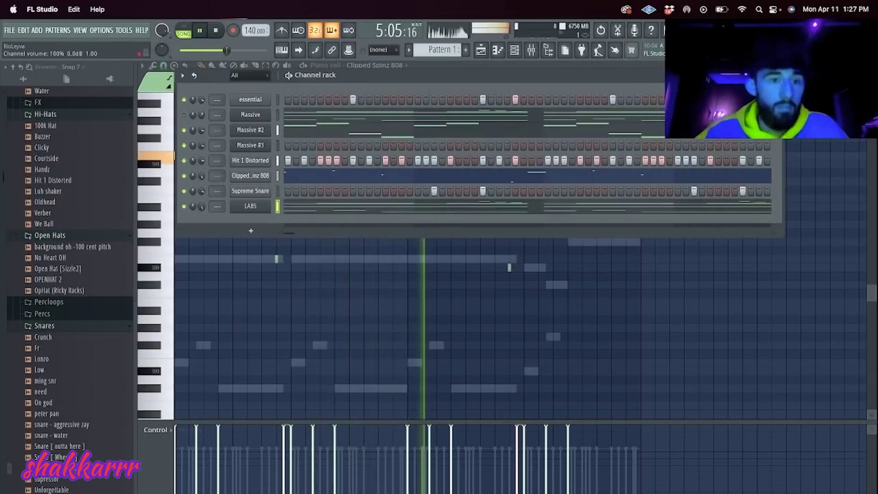
click(318, 207)
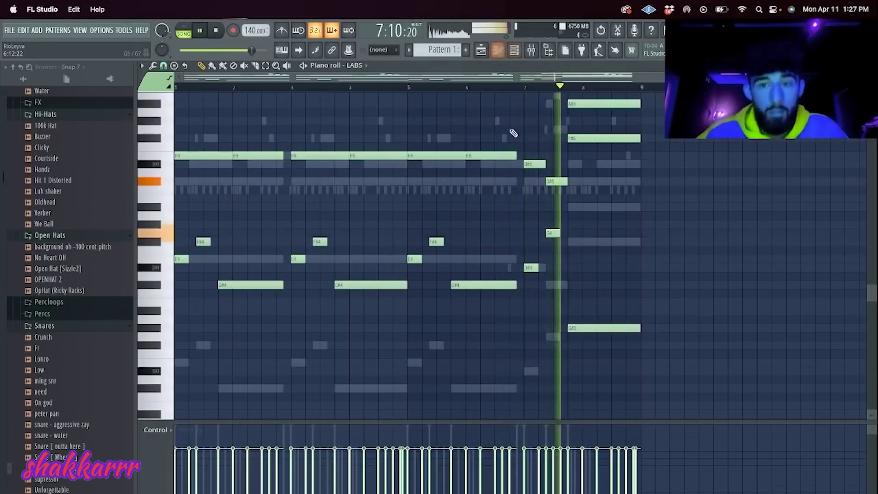
key(super+Down)
key(space)
- Delete the LABS channel from the channel rack
click(516, 52)
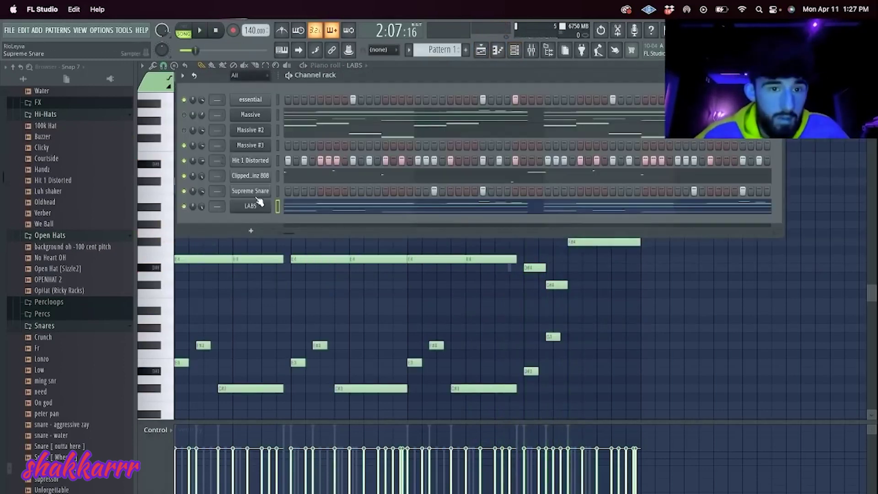
right_click(252, 205)
click(328, 305)
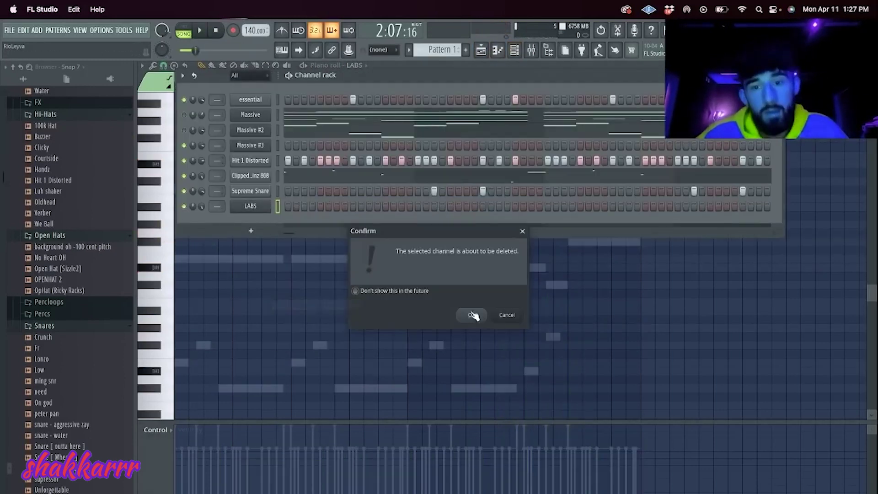
click(475, 315)
- Solo the Massive and Massive #2 channels and review both melodies in the piano roll
right_click(184, 115)
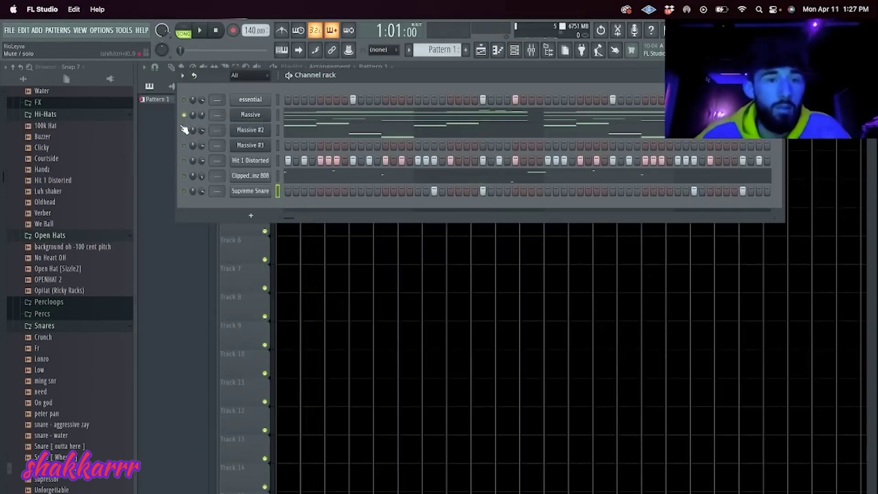
click(311, 138)
scroll(359, 172, down, 2)
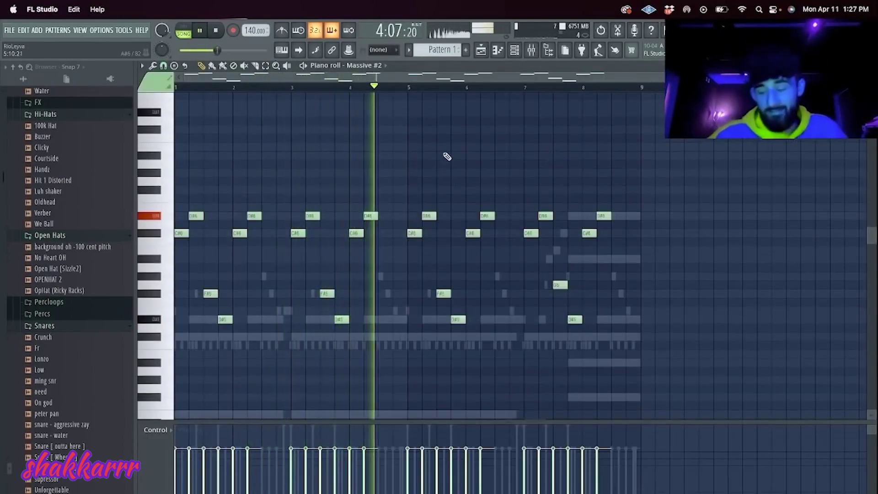
key(space)
double_click(388, 293)
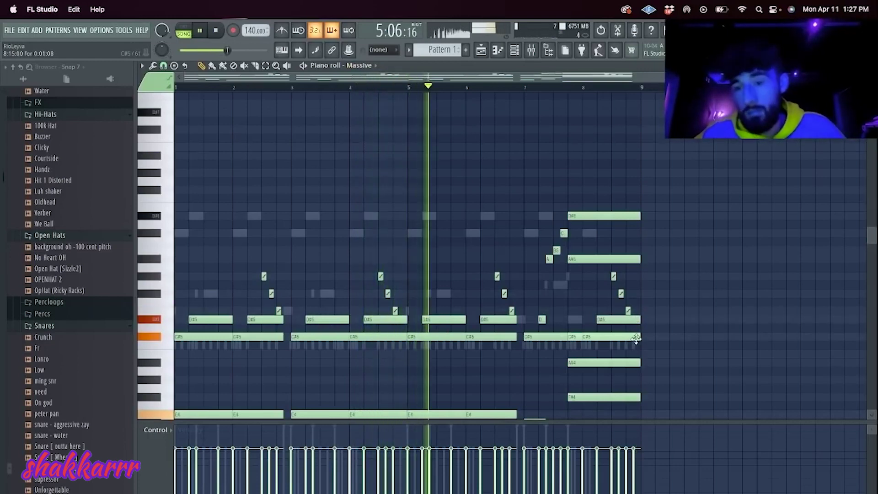
key(F6)
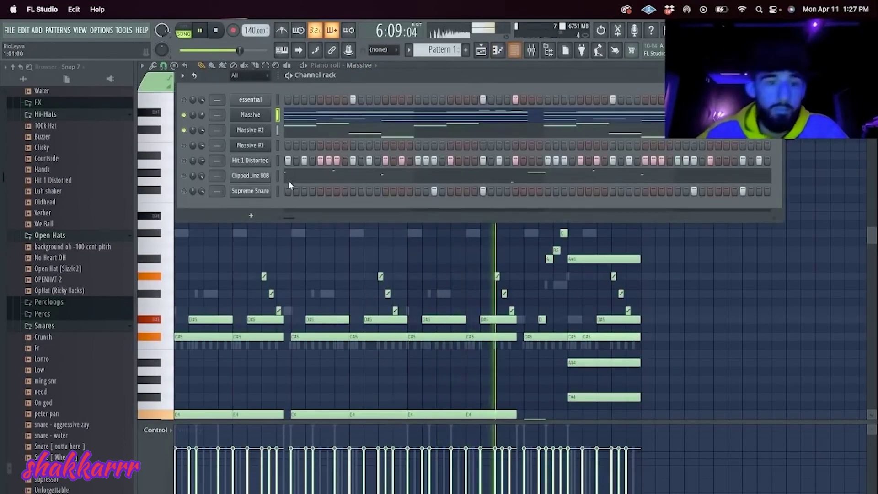
- Unmute the Massive #3 channel, load the Flageolet preset in its synth and close it
click(185, 145)
click(258, 145)
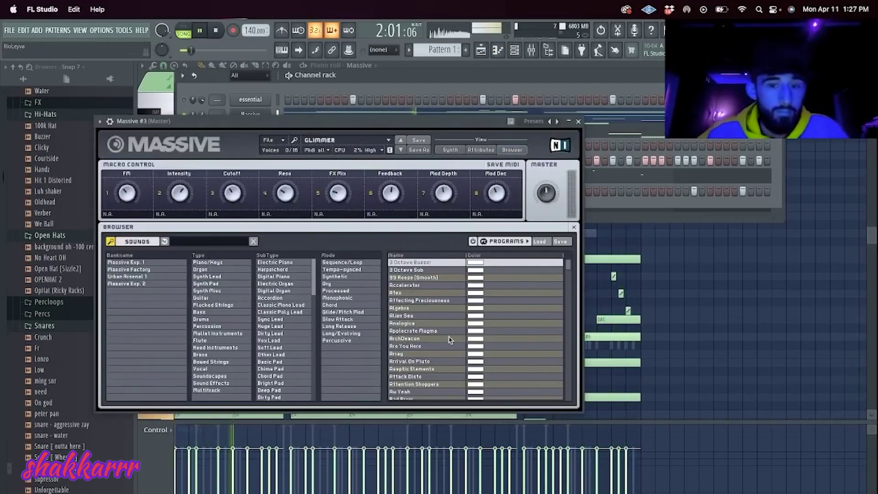
click(289, 320)
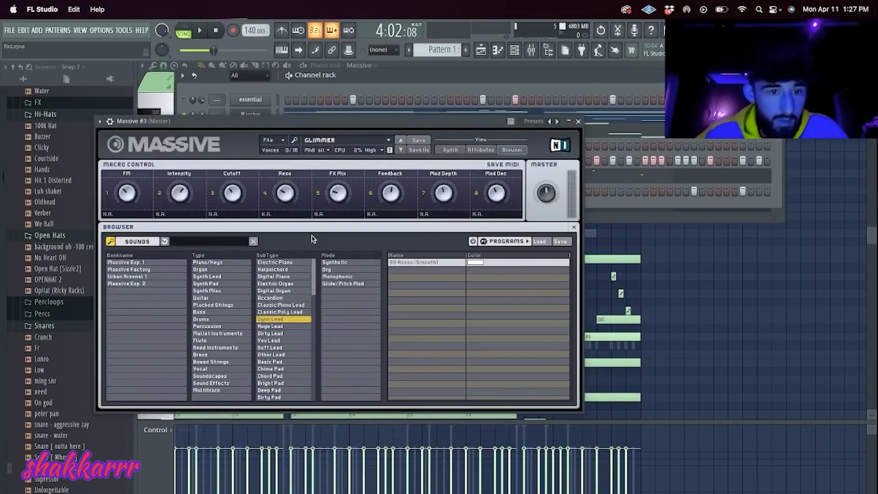
click(293, 320)
click(307, 313)
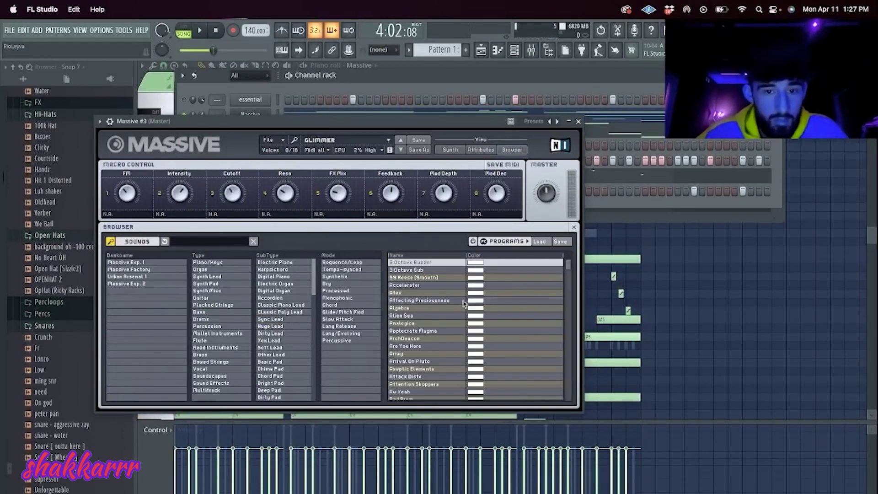
scroll(462, 308, down, 5)
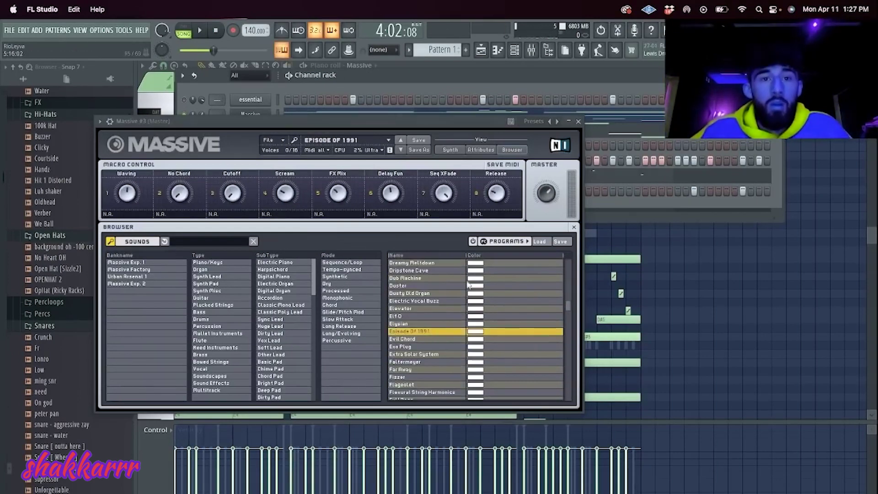
click(432, 362)
click(433, 386)
scroll(433, 386, down, 6)
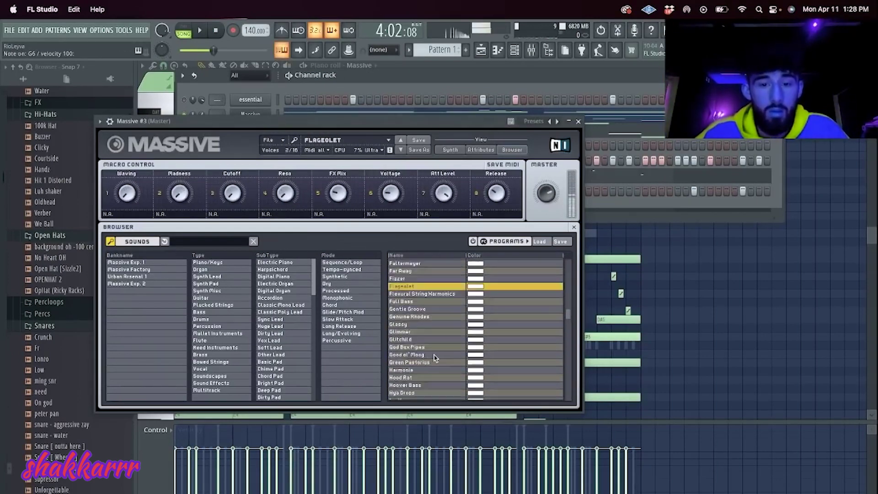
click(578, 121)
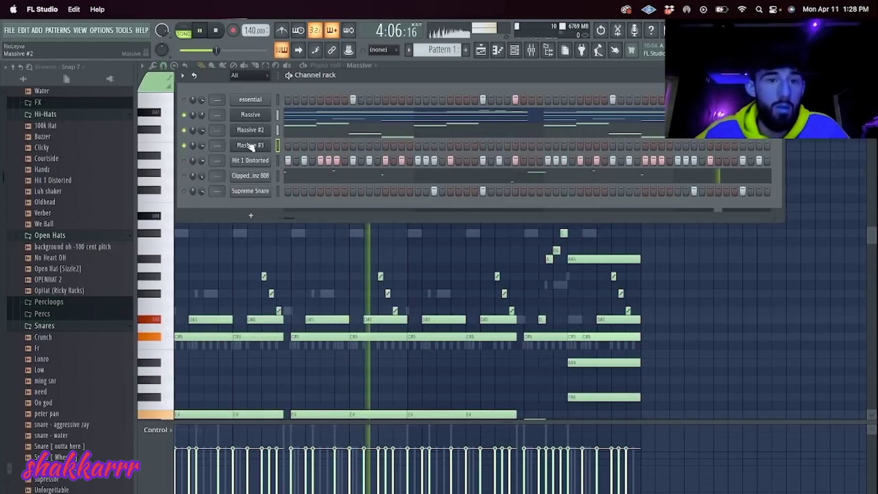
- In the Massive #3 piano roll, place A#5 and B5 at the start of bars 1 and 2, plus F#5 at bar 1's step 13
key(F7)
click(216, 30)
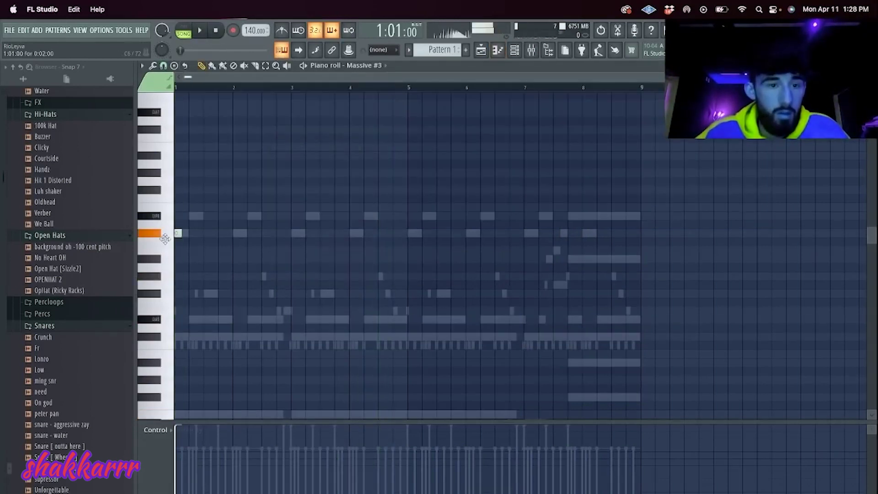
key(space)
click(193, 250)
click(221, 293)
key(space)
click(236, 259)
click(247, 251)
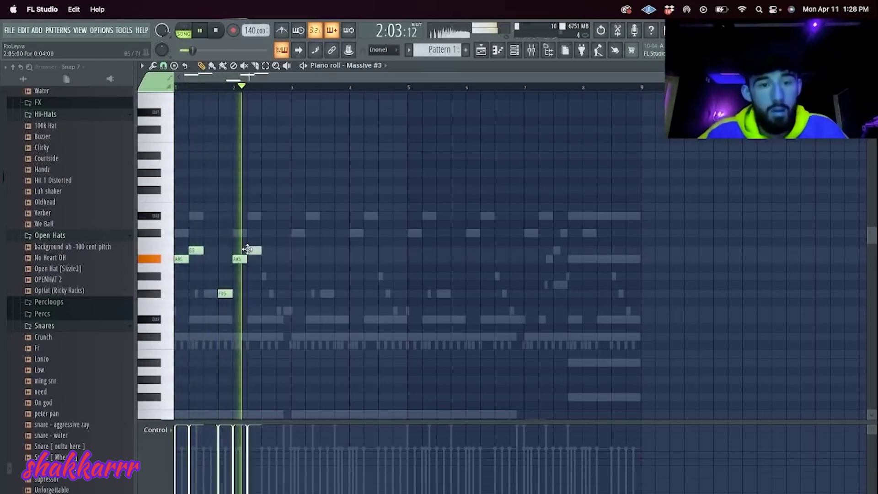
- Duplicate the two-bar Massive #3 phrase three times to fill the pattern through bar 8
drag(294, 89, 179, 145)
key(super+b)
key(super+b)
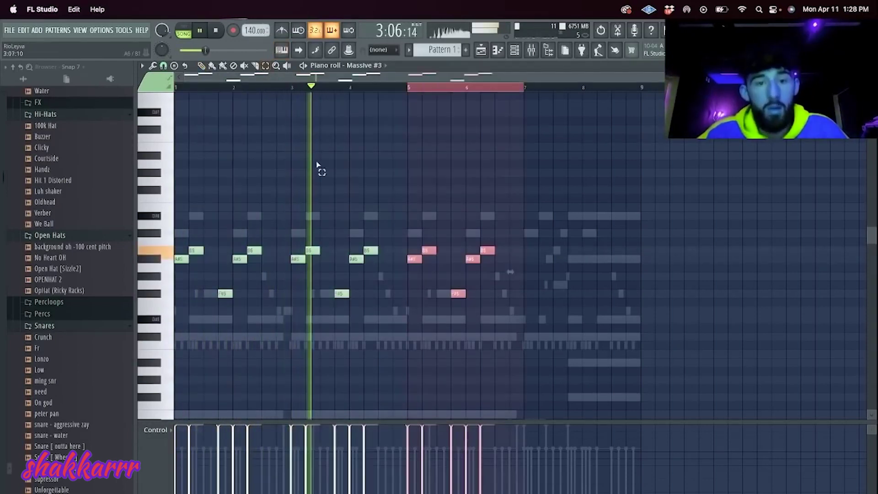
key(super+b)
click(554, 98)
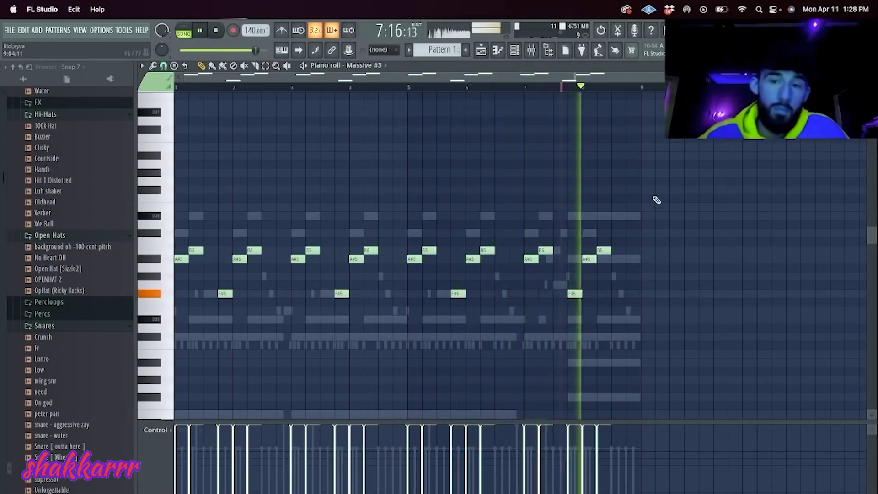
- Clone the Massive #3 channel, try Passion of Voltage in the clone and load the Saft preset
key(F6)
right_click(265, 145)
click(311, 234)
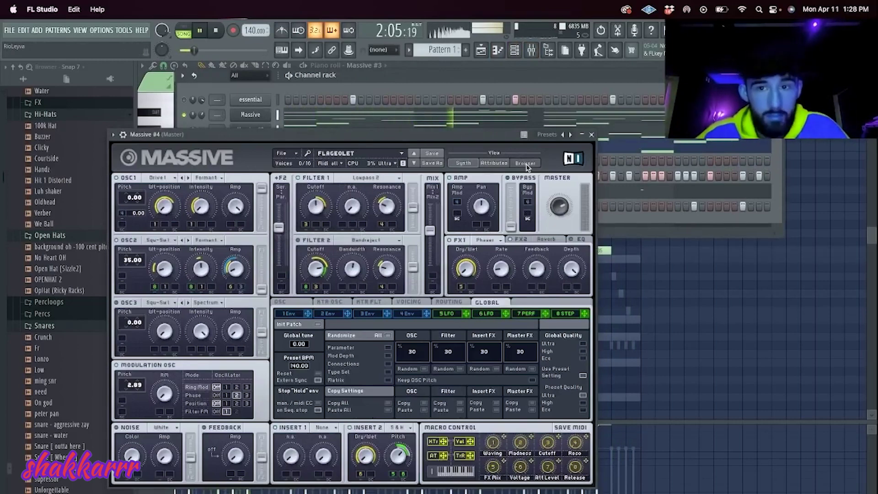
click(525, 164)
scroll(439, 348, down, 10)
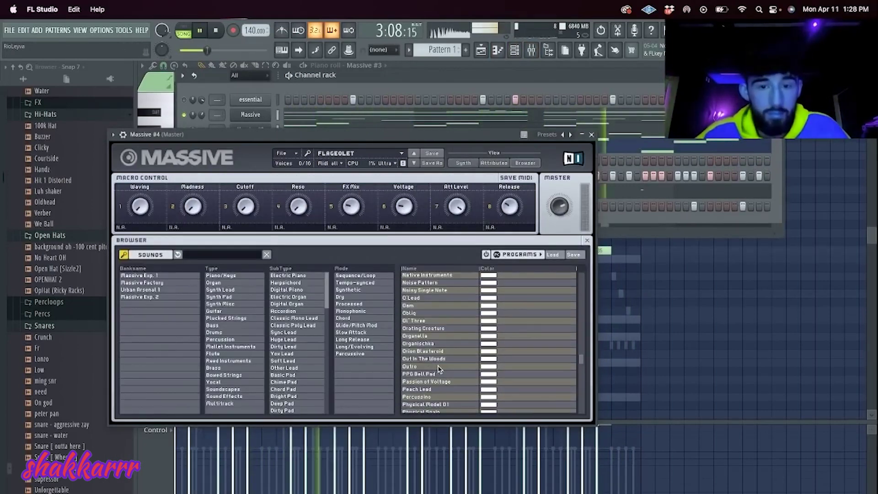
click(438, 368)
click(475, 381)
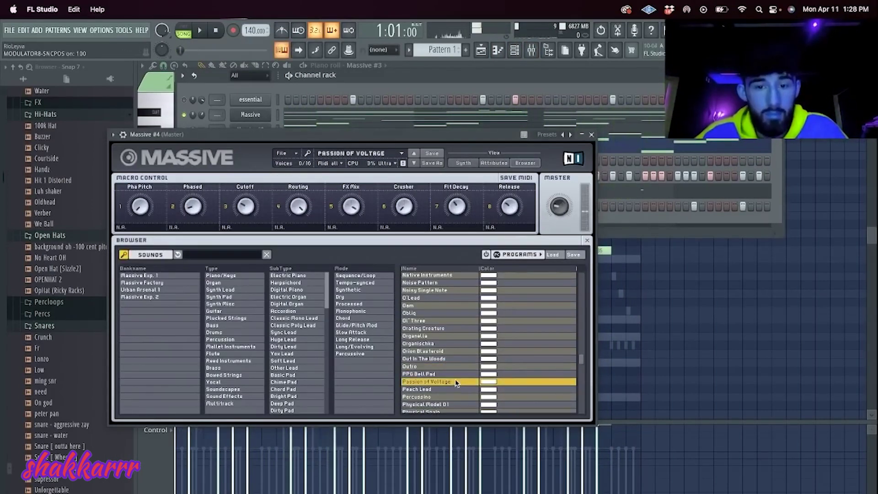
scroll(457, 371, down, 7)
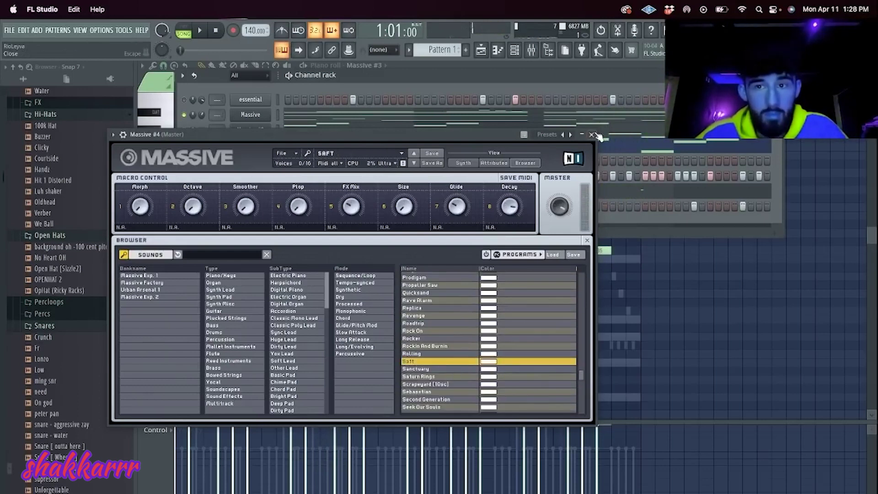
click(593, 134)
- Paste the main Massive melody into Massive #4, solo the channel and transpose its notes up an octave
key(space)
key(space)
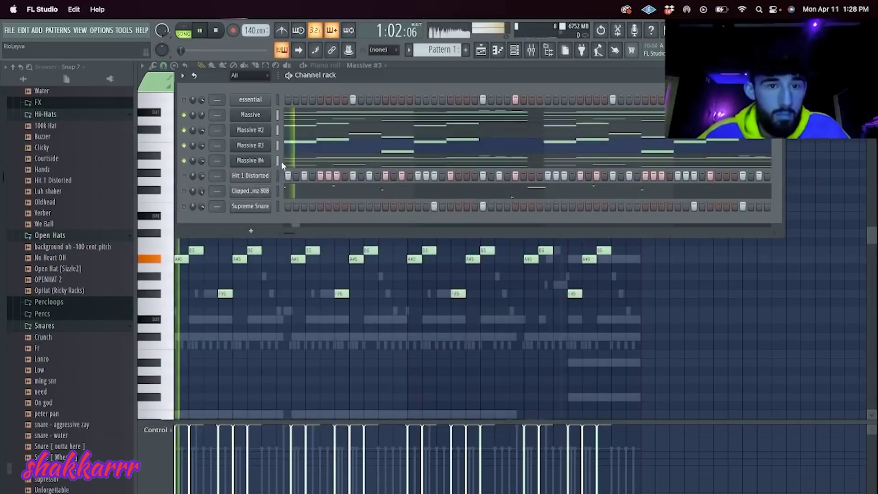
right_click(204, 166)
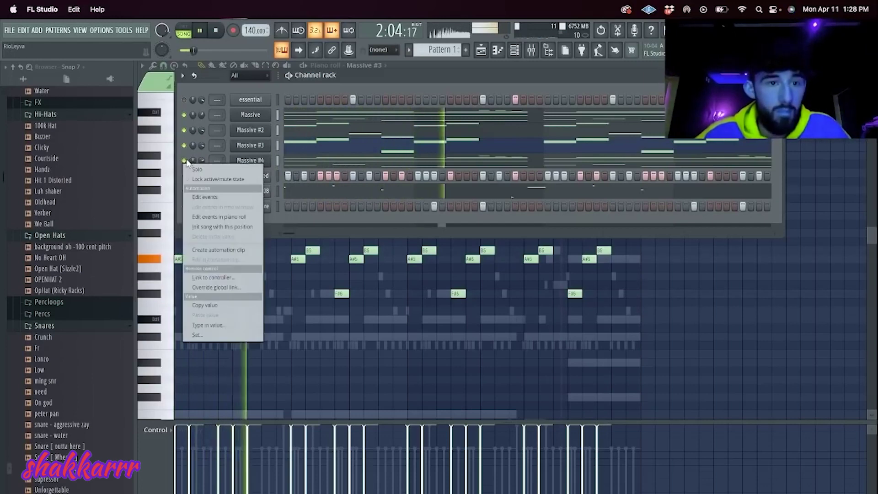
click(293, 160)
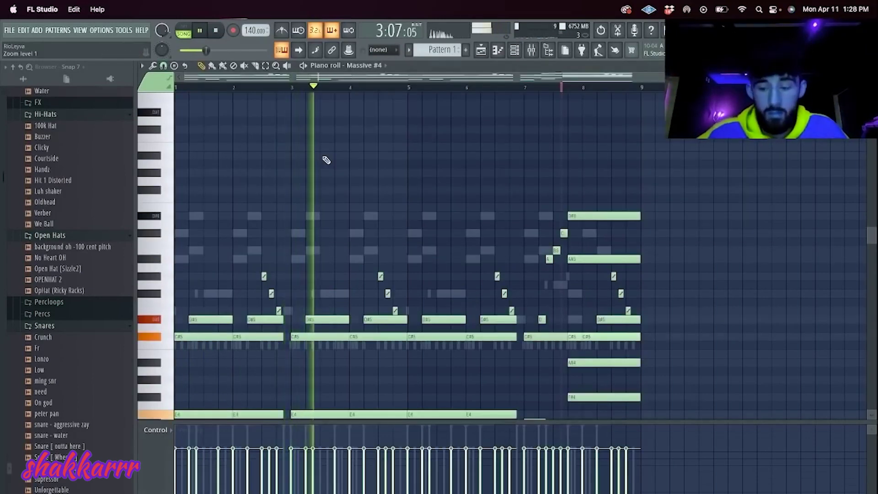
scroll(324, 161, down, 3)
click(518, 52)
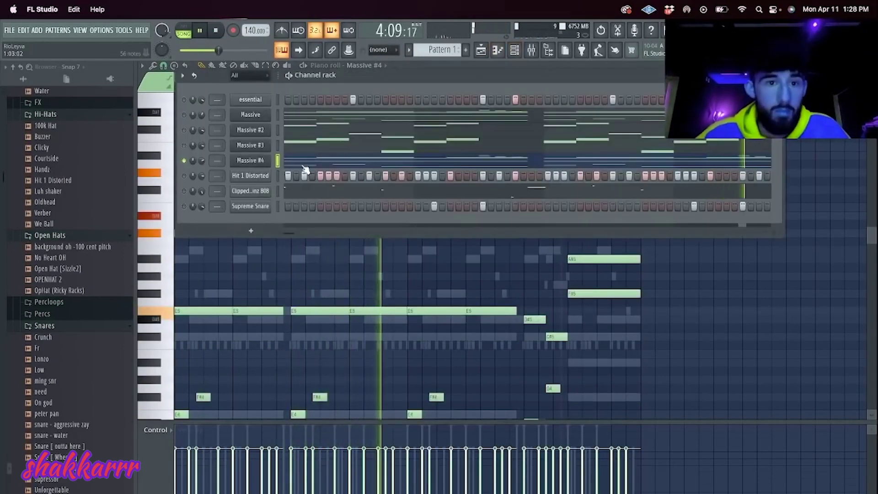
- Audition Massive #4 together with the drum and 808 channels and solo it again
click(276, 160)
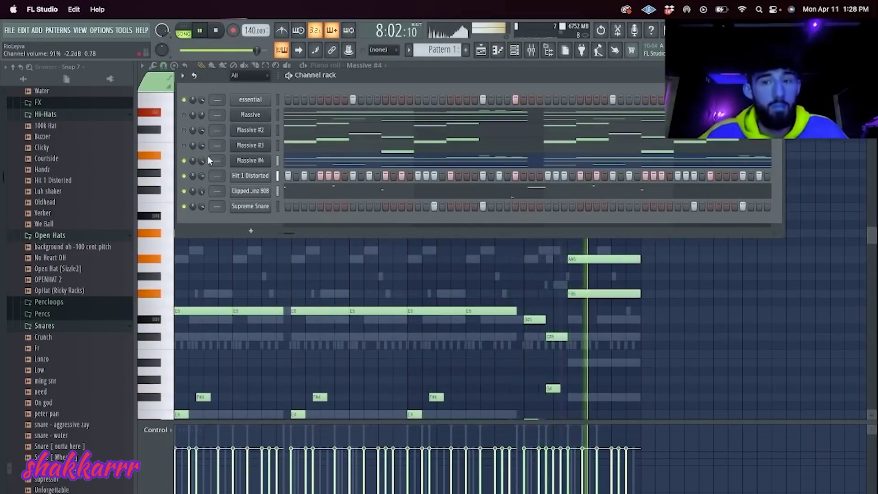
click(247, 161)
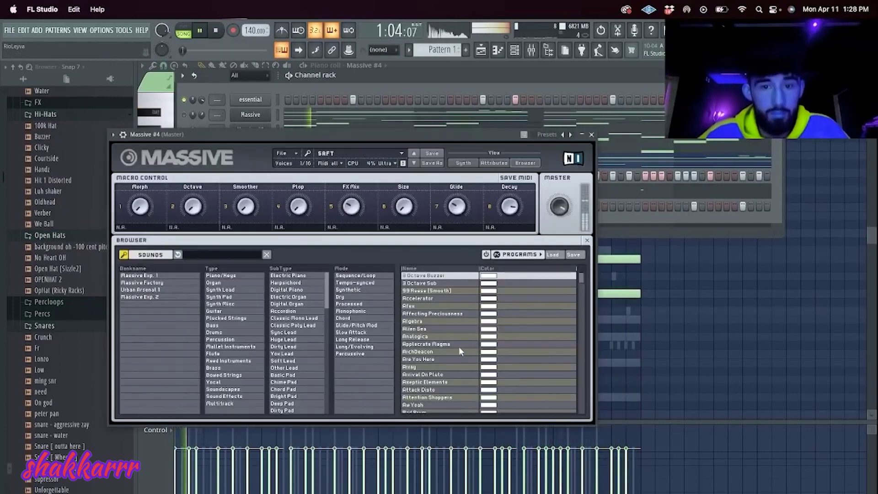
click(591, 135)
key(space)
right_click(184, 161)
click(193, 169)
- Try DNA Drop Bass in Massive #4, load the Duster preset instead and play the soloed channel
click(243, 160)
scroll(471, 386, down, 10)
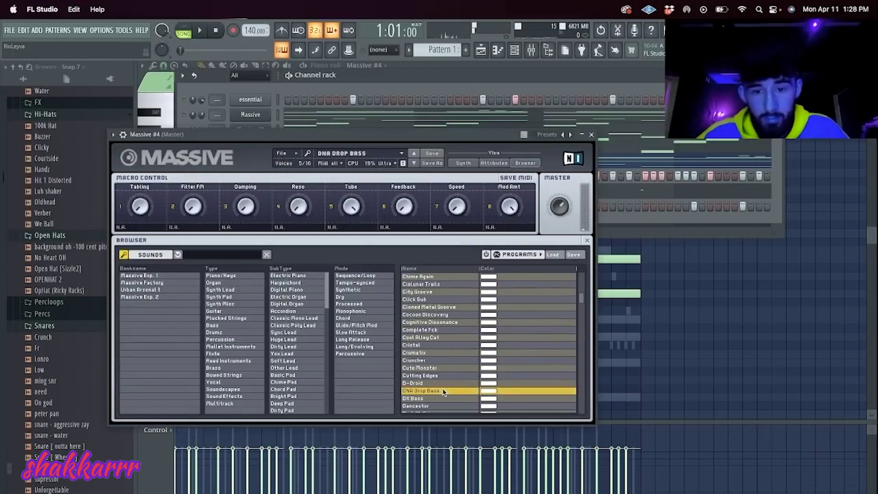
key(space)
scroll(451, 370, down, 8)
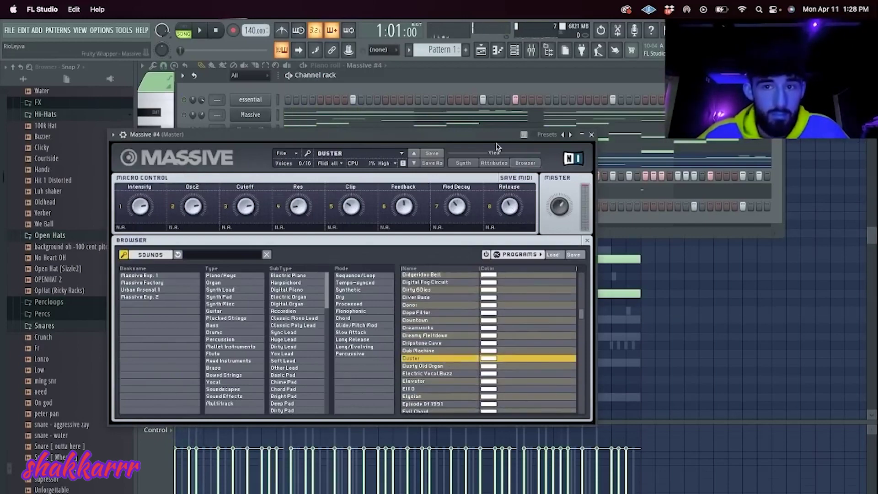
click(592, 135)
key(space)
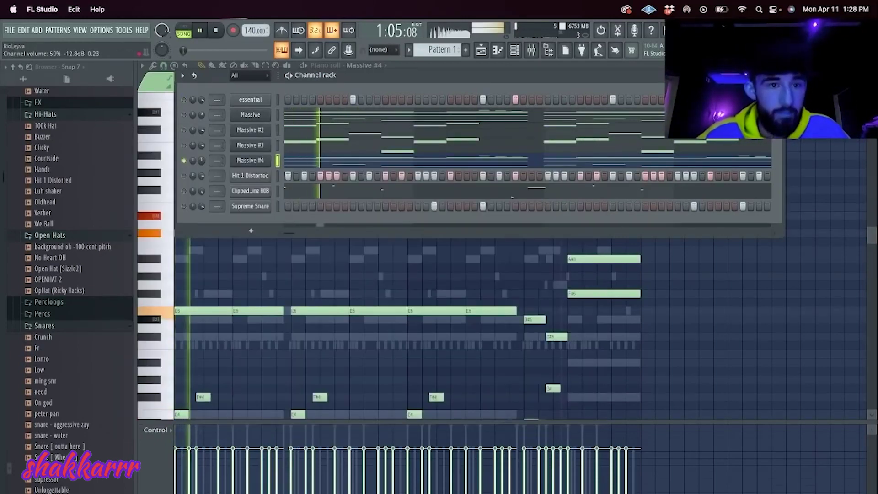
- Try the Catapult preset in Massive #4, then load Cepheid Variable and close the synth
click(250, 161)
scroll(446, 366, down, 6)
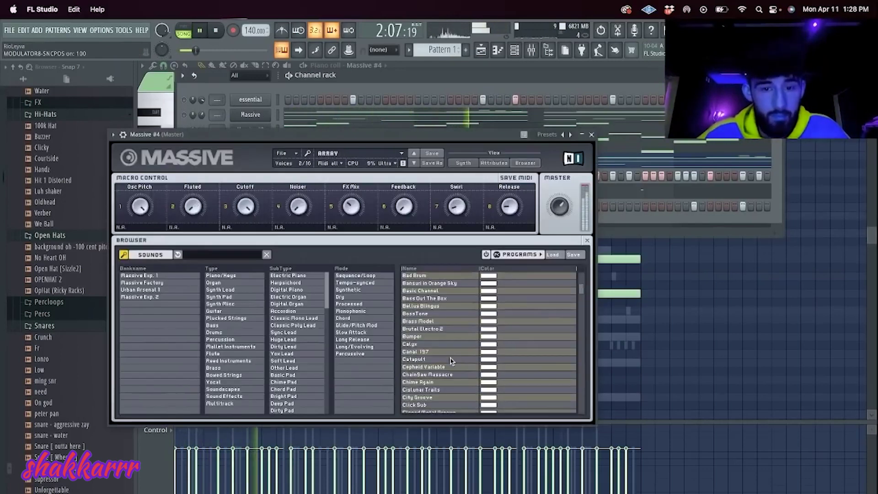
click(425, 359)
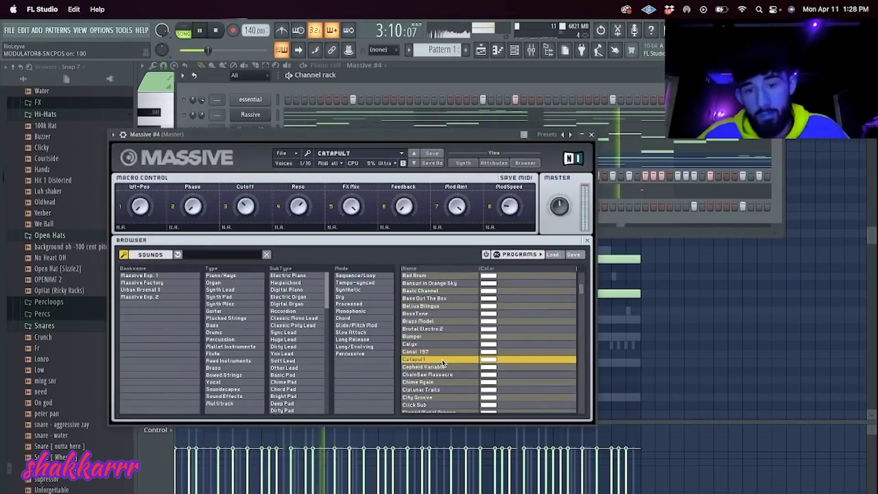
click(437, 368)
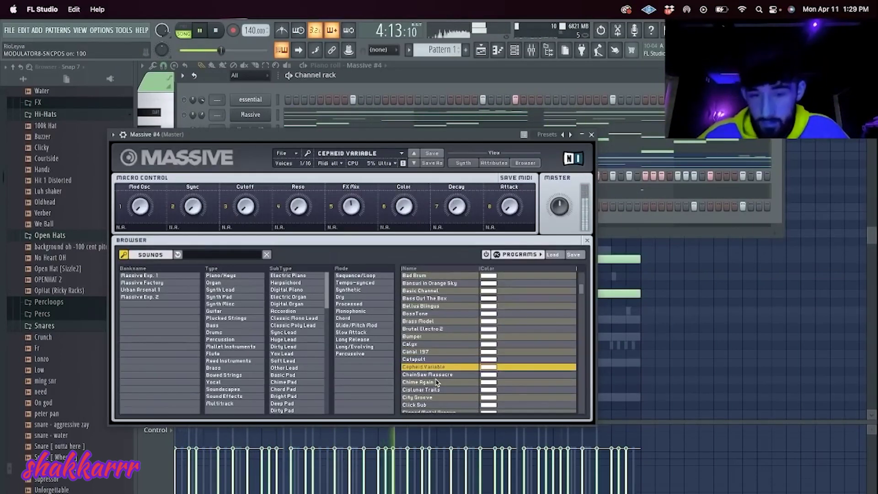
click(592, 134)
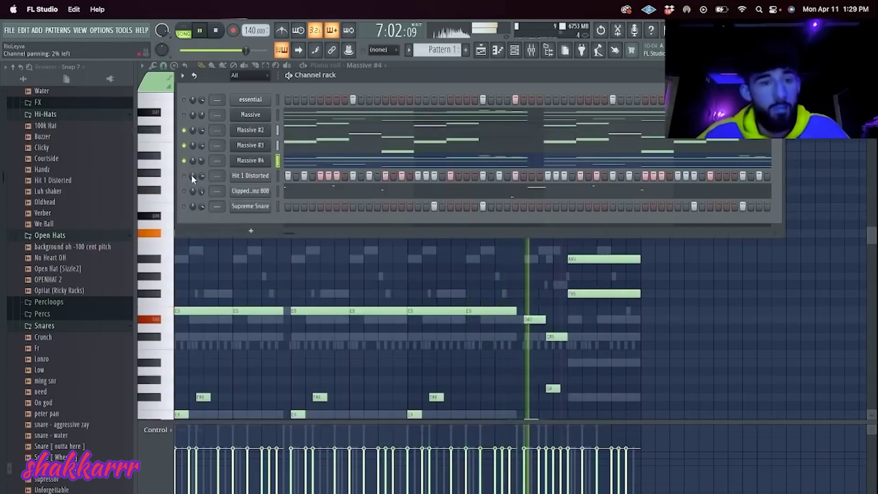
- Unmute the essential, Supreme Snare, 808, Hit 1 Distorted and main Massive channels and adjust Massive #4's volume
click(184, 99)
click(183, 207)
click(184, 191)
click(184, 176)
click(184, 115)
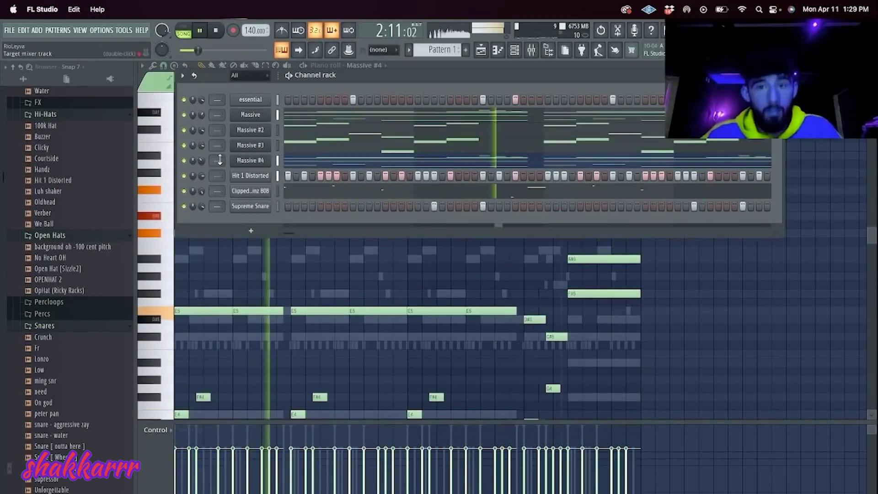
drag(201, 161, 202, 163)
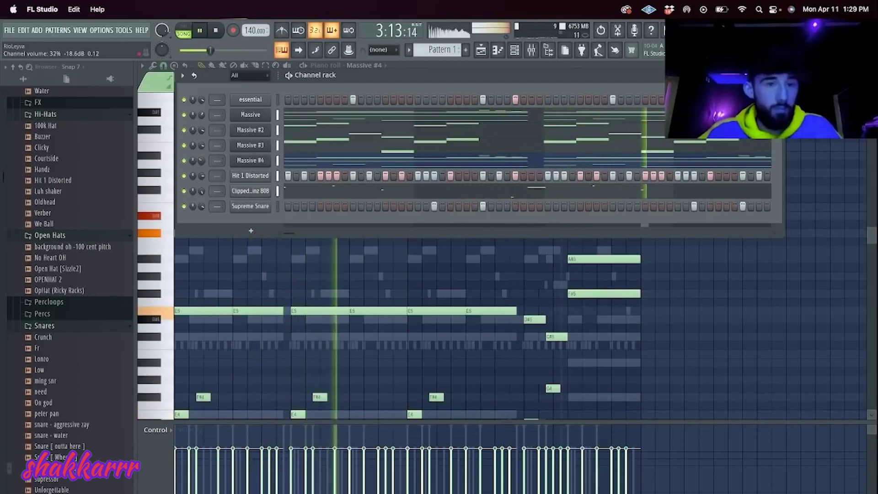
scroll(102, 249, down, 10)
drag(200, 165, 199, 144)
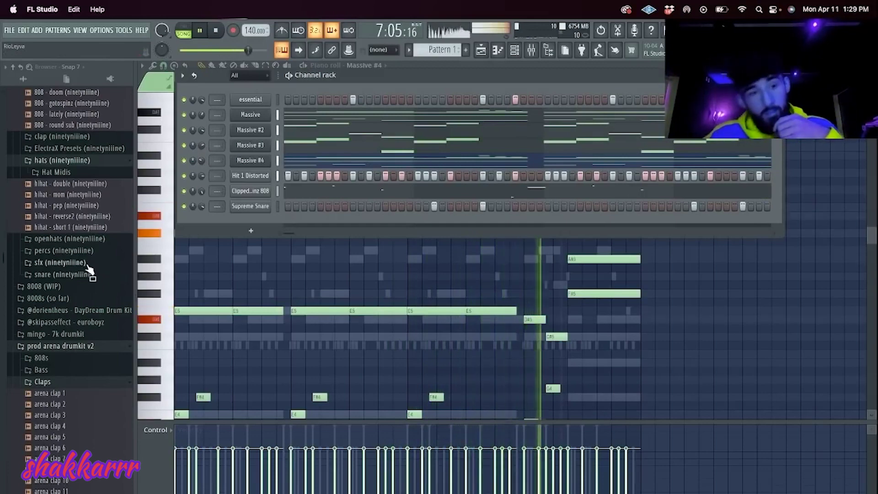
- Browse the drum kits' percussion samples and add Rio - Big Tom Perc as a new channel
click(70, 250)
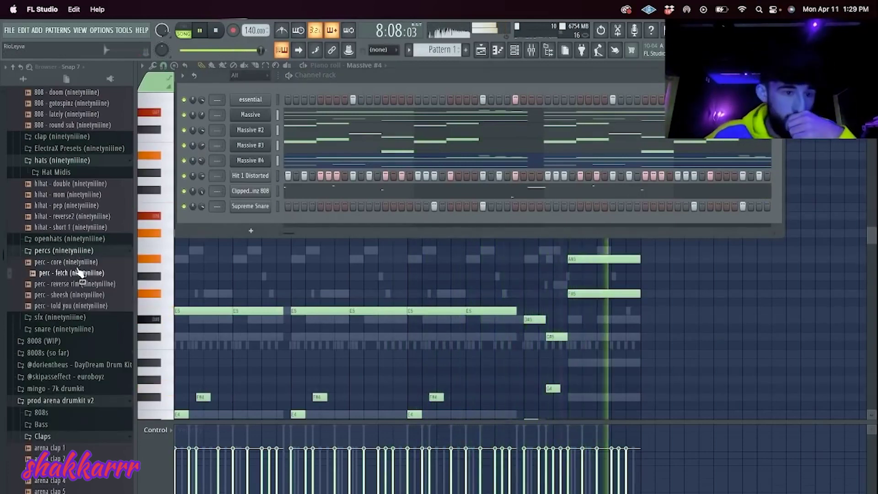
scroll(89, 288, down, 15)
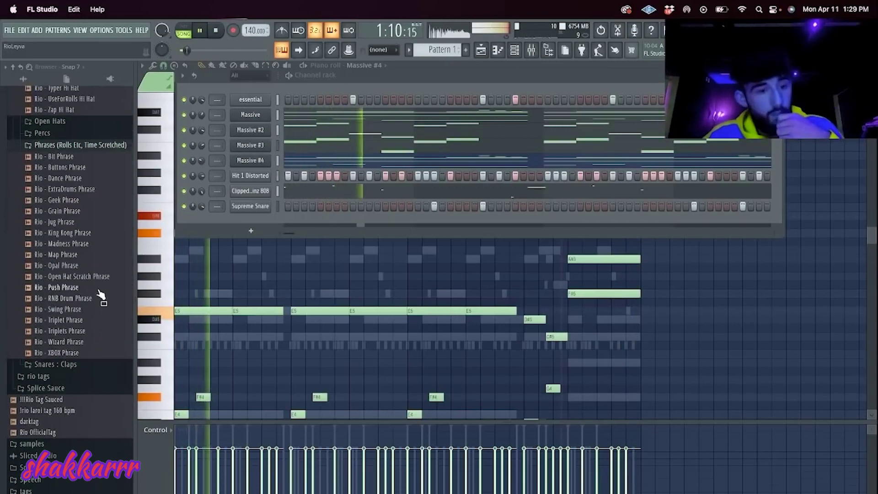
scroll(87, 339, up, 4)
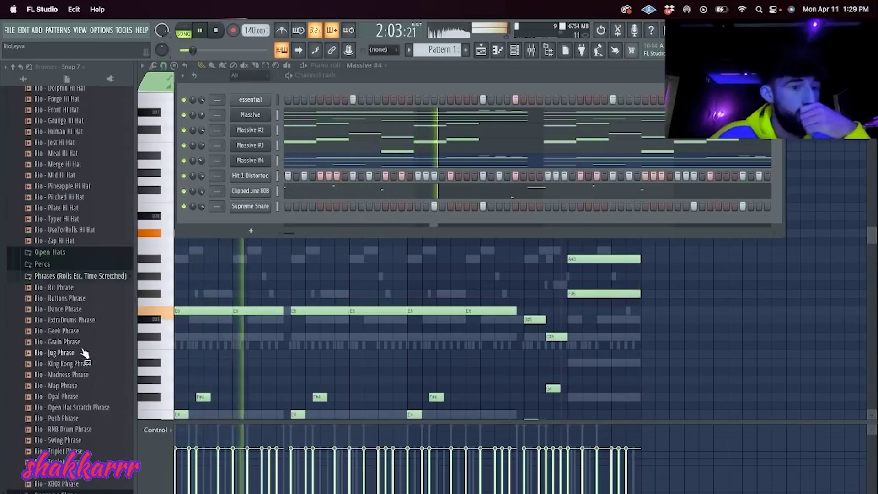
click(75, 264)
drag(64, 308, 273, 221)
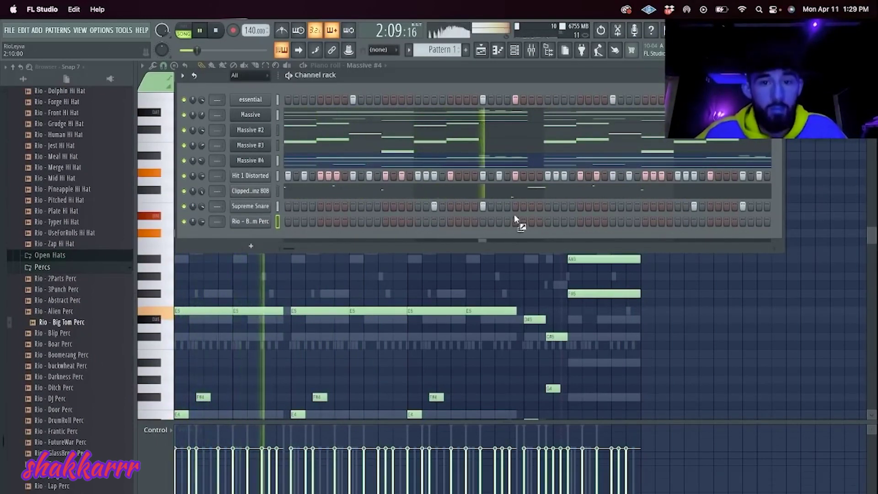
- Place two Big Tom Perc hits near the end of bar 3 and redraw them as longer notes in the piano roll
click(645, 222)
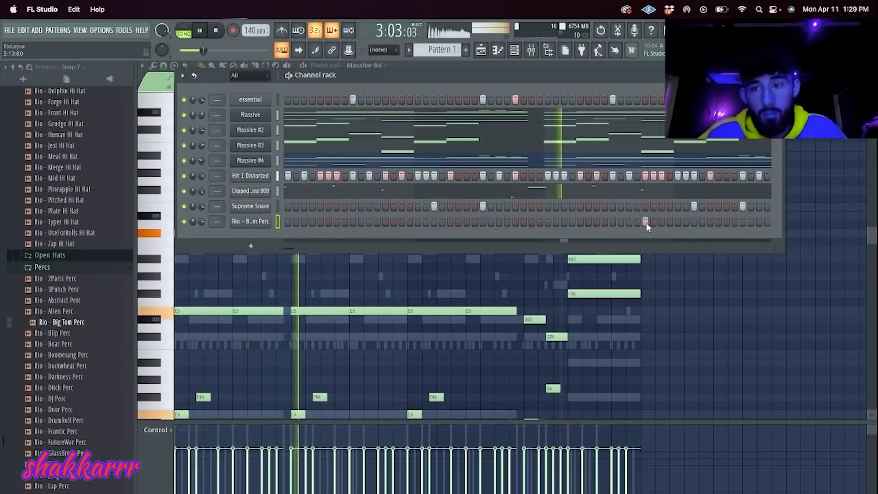
right_click(260, 221)
click(293, 221)
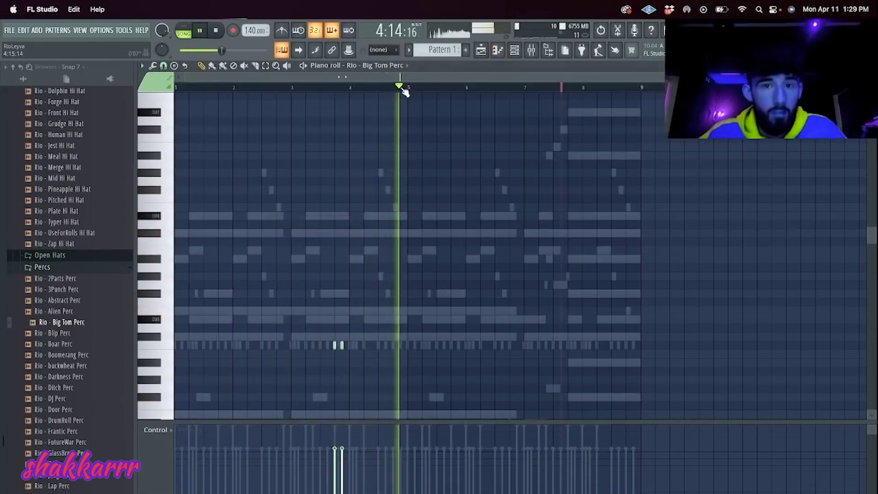
click(285, 92)
scroll(314, 215, up, 3)
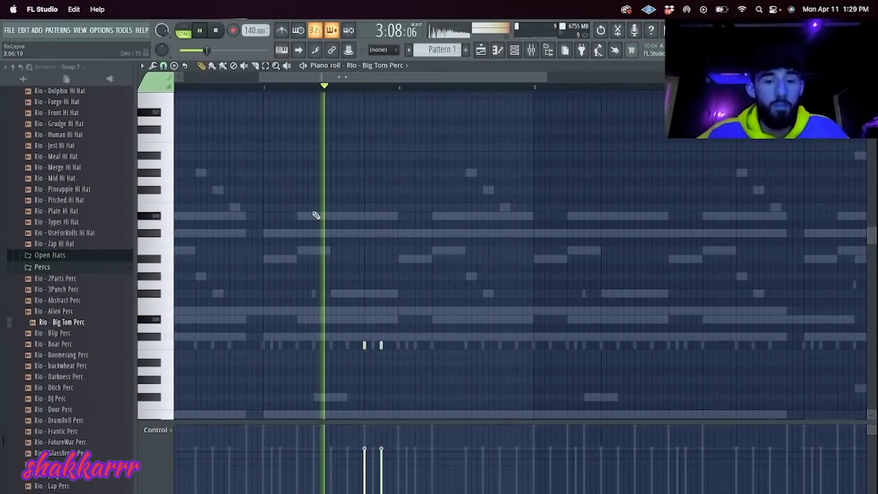
key(space)
click(387, 347)
key(space)
click(420, 345)
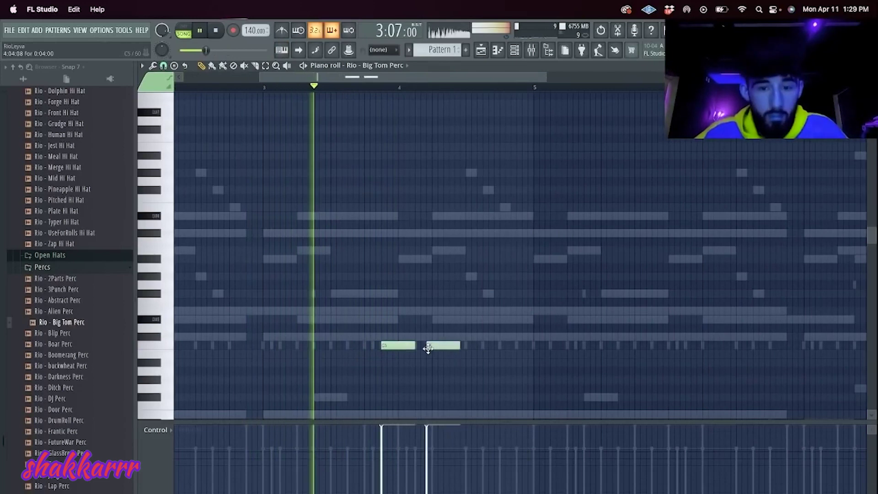
- Play back the Big Tom Perc part and adjust the velocities of its two notes
click(239, 79)
key(space)
key(space)
click(577, 446)
click(599, 446)
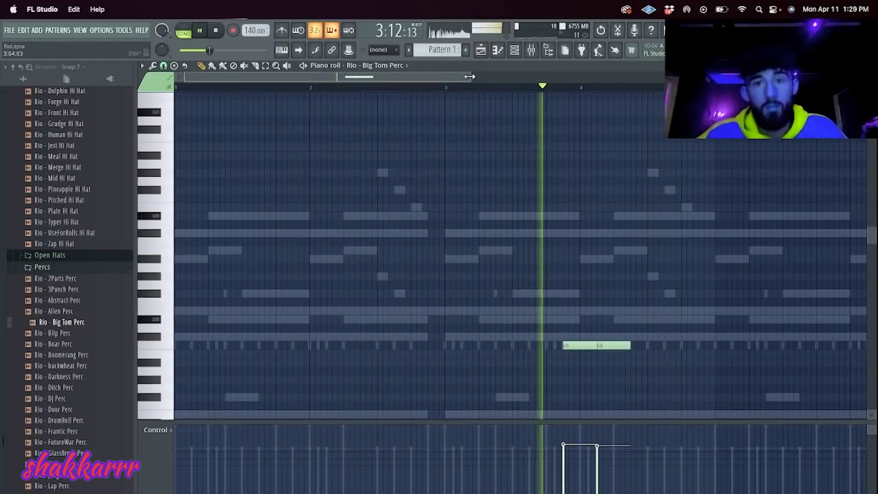
- Delete all the Big Tom Perc notes from the piano roll
scroll(436, 90, down, 3)
key(ctrl+a)
key(ctrl+b)
key(Delete)
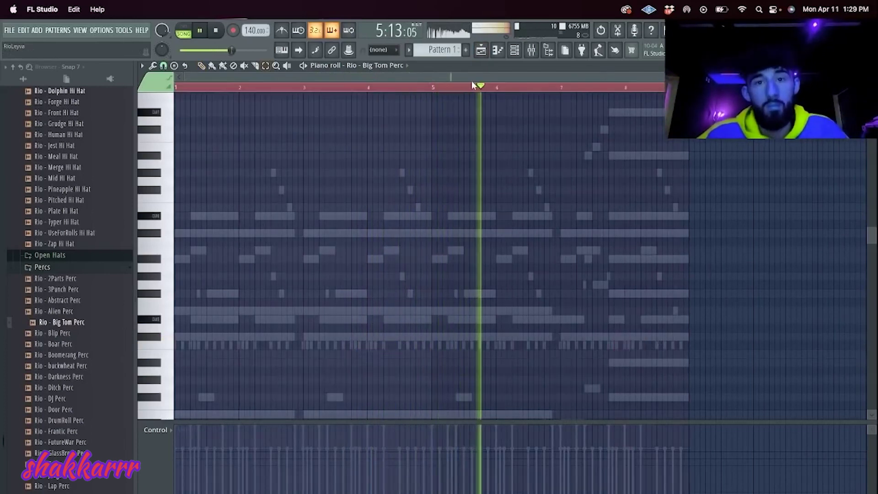
- Stop playback and split Pattern 1 into separate patterns by channel
key(space)
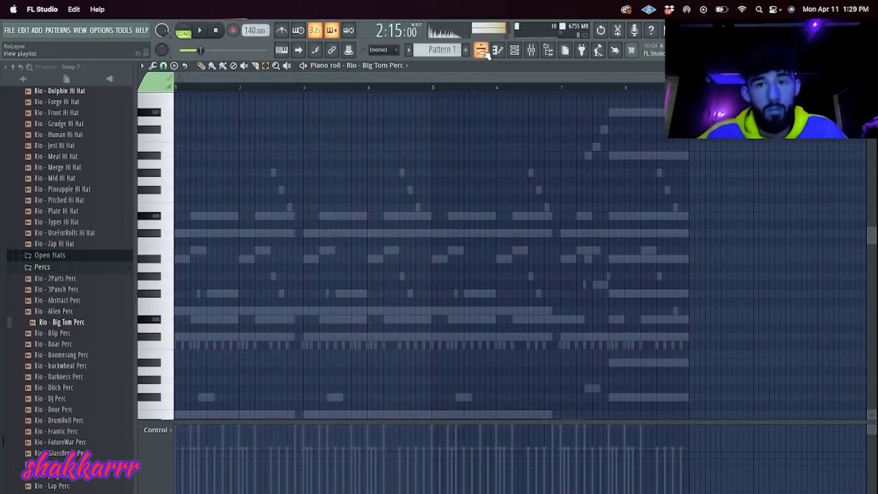
click(518, 51)
click(414, 48)
click(457, 190)
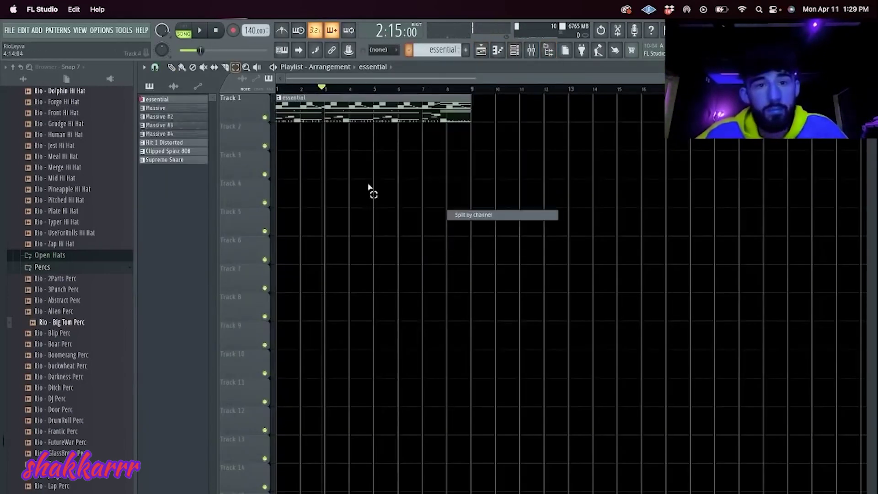
- Place all eight split patterns on separate playlist tracks from bar 1 and duplicate the block five times
shift+click(182, 161)
drag(182, 161, 284, 103)
key(super+b)
key(super+b)
key(super+b)
key(super+b)
key(super+b)
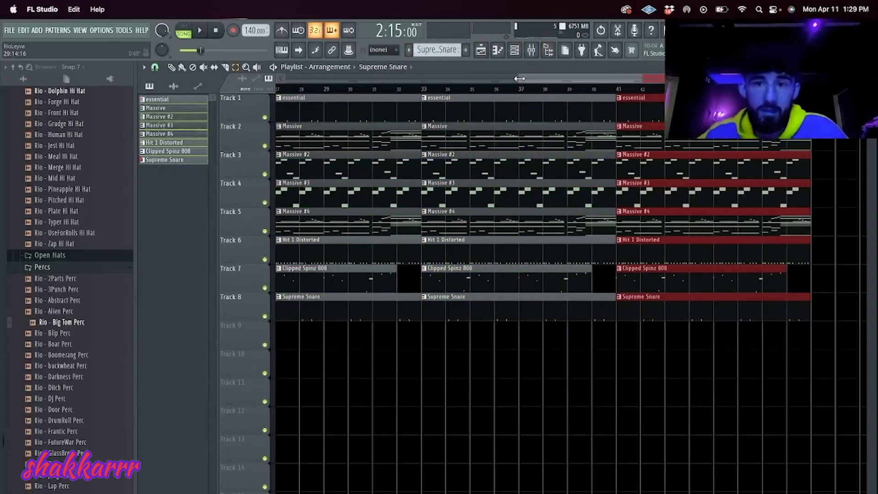
drag(520, 79, 457, 79)
- Check the total time spent in the project info and close the settings
click(101, 30)
click(112, 119)
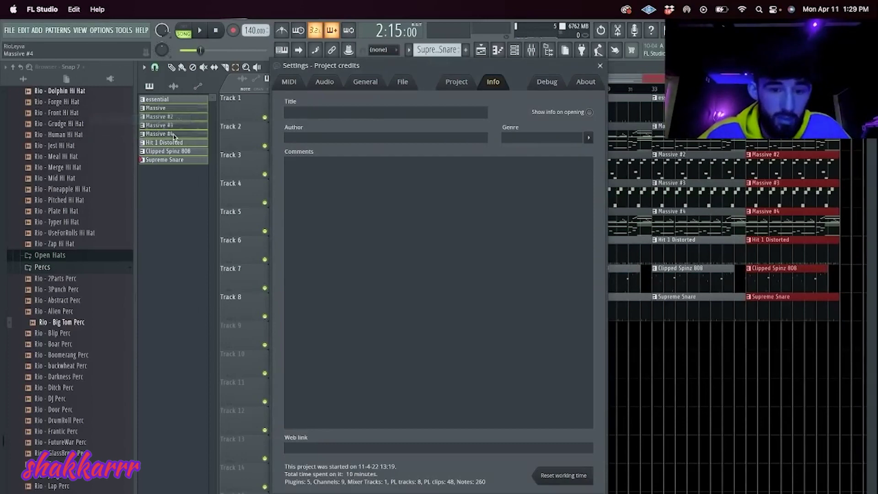
key(Escape)
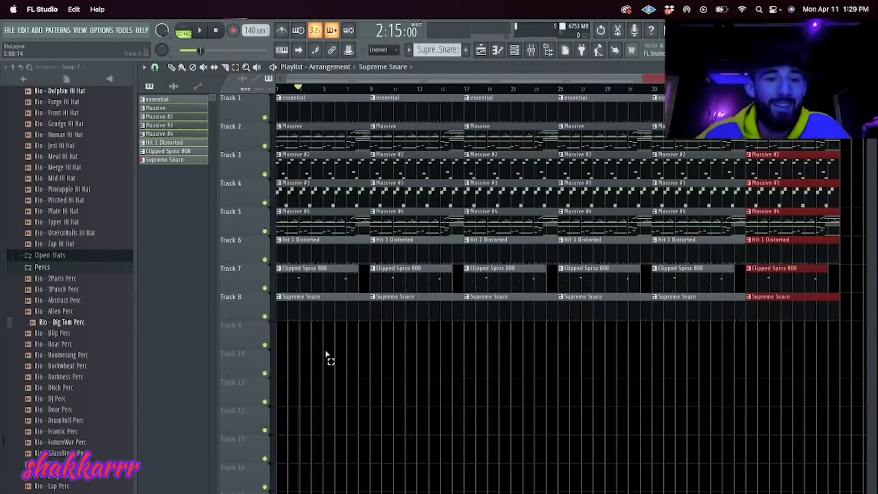
- Clear all clips from the first eight bars and copy the Massive clip back to bar 1
drag(328, 355, 277, 97)
key(Delete)
drag(424, 137, 254, 123)
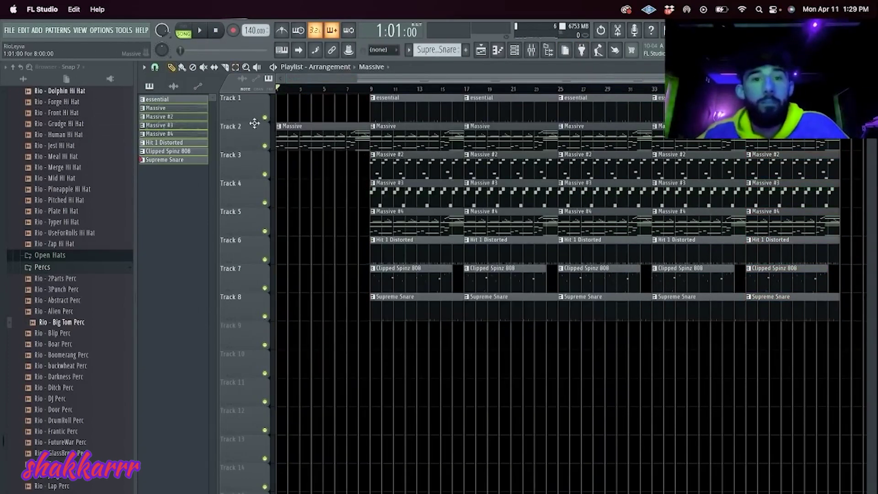
- Copy the essential, Hit 1 Distorted, 808 and snare clips into the intro and cut them to start at bar 3
drag(431, 324, 396, 235)
ctrl+shift+click(403, 98)
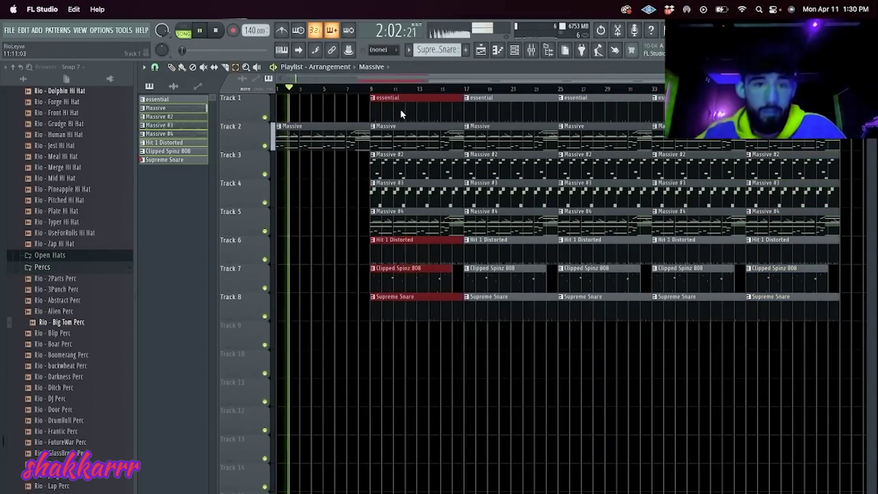
drag(398, 110, 304, 110)
key(c)
drag(299, 352, 301, 243)
key(Delete)
click(301, 108)
key(Delete)
key(p)
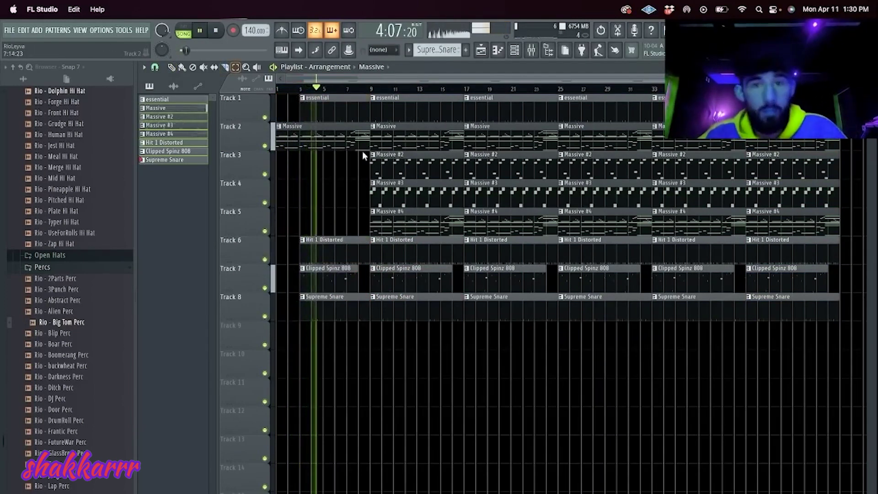
- Copy the Massive #2 clip into the intro and cut it so it starts at bar 5
drag(403, 164, 327, 176)
key(c)
key(Delete)
drag(347, 272, 253, 256)
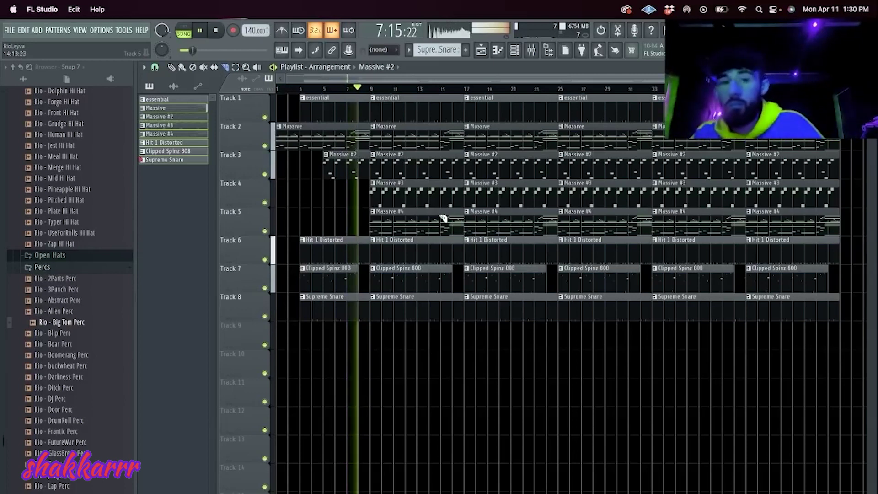
- Remove the Massive and Massive #2 clips from the section starting at bar 9
super+click(405, 142)
key(super+x)
super+click(412, 157)
key(super+x)
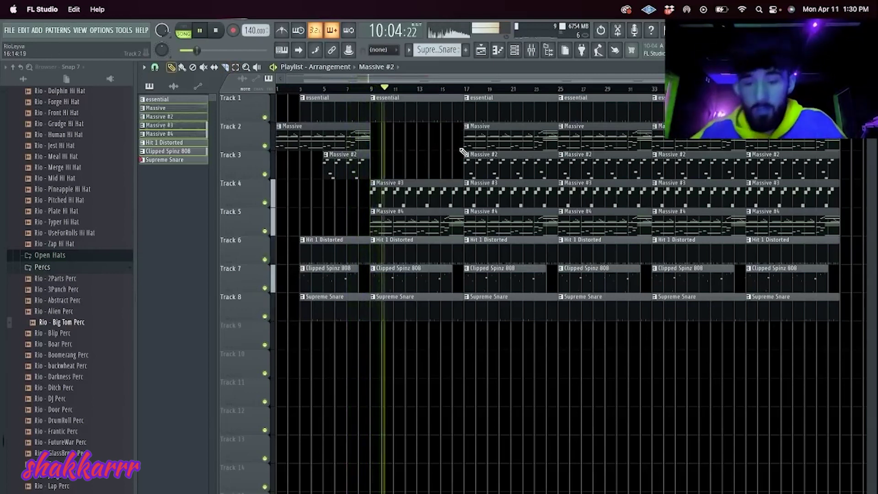
- Duplicate the intro's Massive clip to bar 9 and remove the Massive #4 clip from that section
super+click(359, 137)
key(super+b)
super+click(426, 220)
key(super+x)
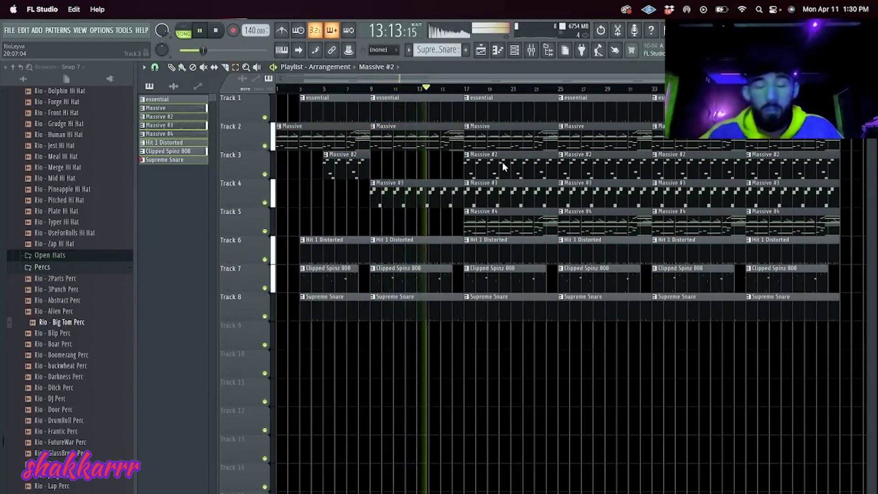
- Delete the Massive clip at bar 17 and cut out the first bar of that section's 808 clip
super+click(515, 140)
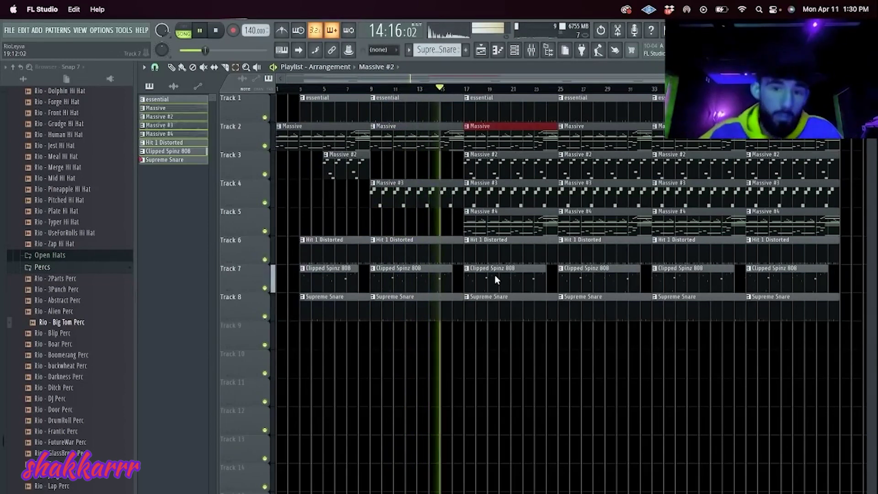
key(Delete)
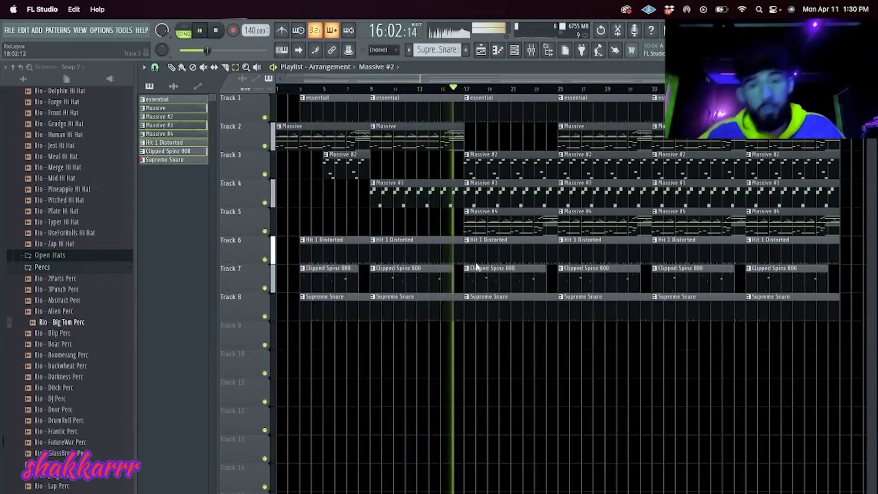
shift+right_click(479, 279)
right_click(467, 279)
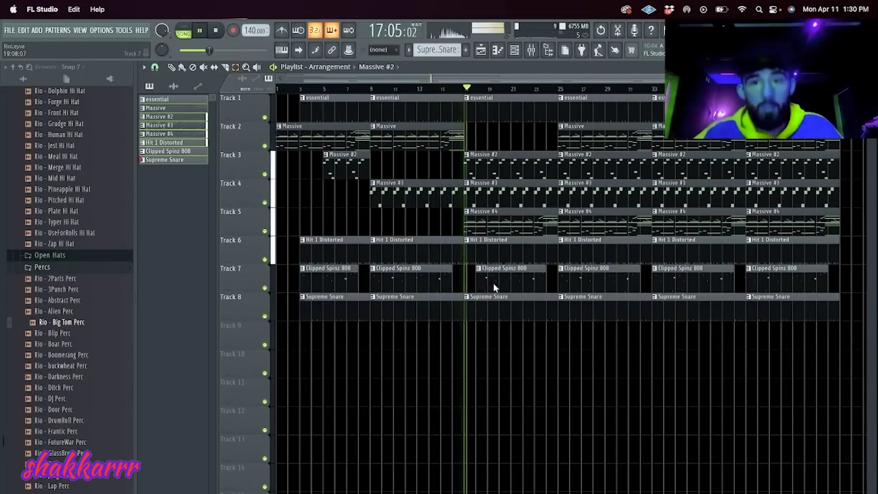
- Delete the Massive #2, Massive #3 and Massive #4 clips from the section starting at bar 25
click(514, 51)
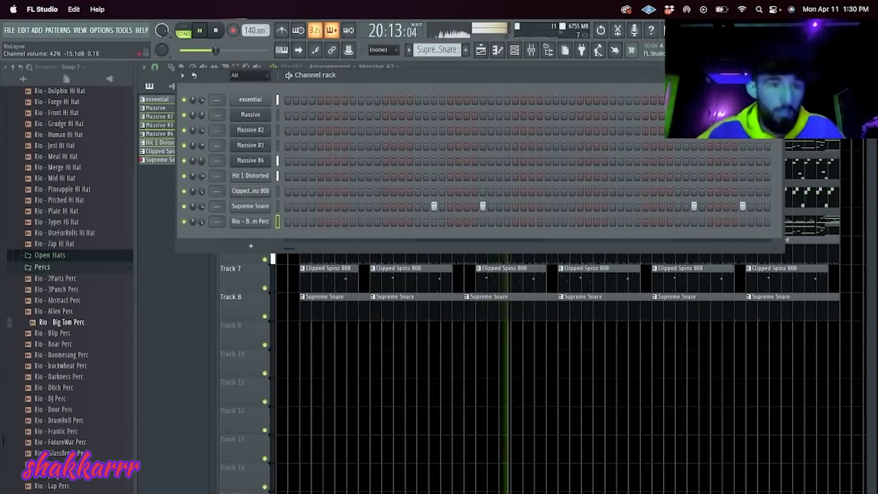
click(188, 301)
drag(580, 228, 589, 169)
key(Delete)
- Make the Massive clip at bar 25 a unique pattern and open its notes in the piano roll
click(561, 127)
click(593, 196)
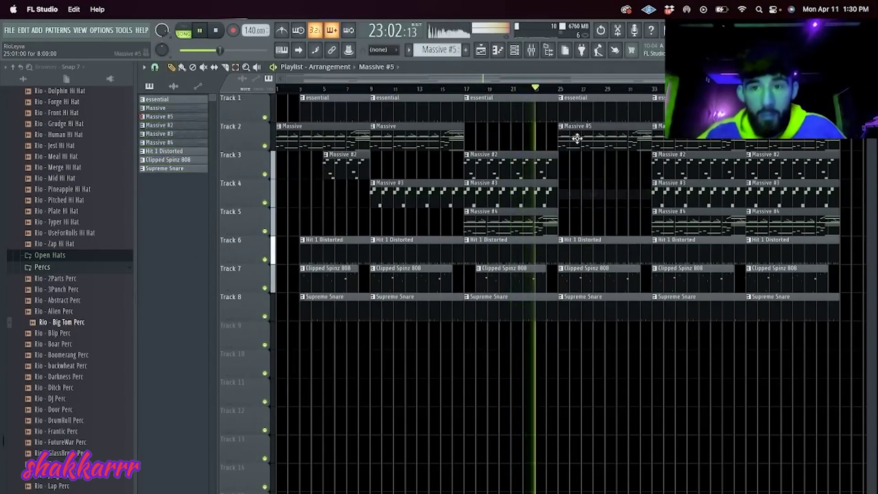
double_click(580, 141)
scroll(581, 143, up, 3)
click(483, 51)
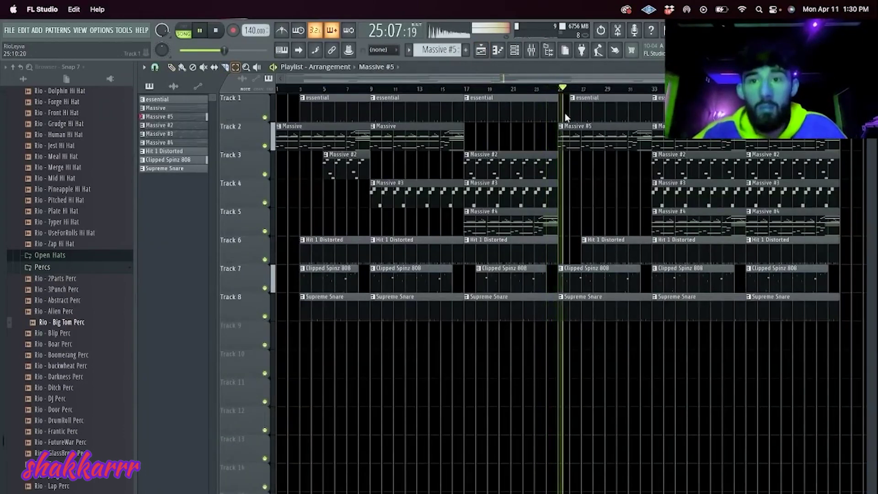
double_click(574, 138)
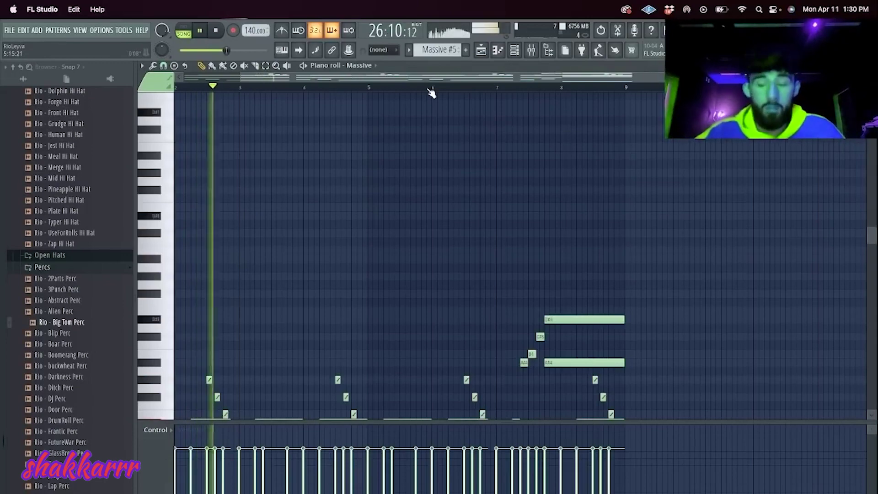
- Check the Massive notes of the Massive #5 pattern in the piano roll and return to the playlist
key(F6)
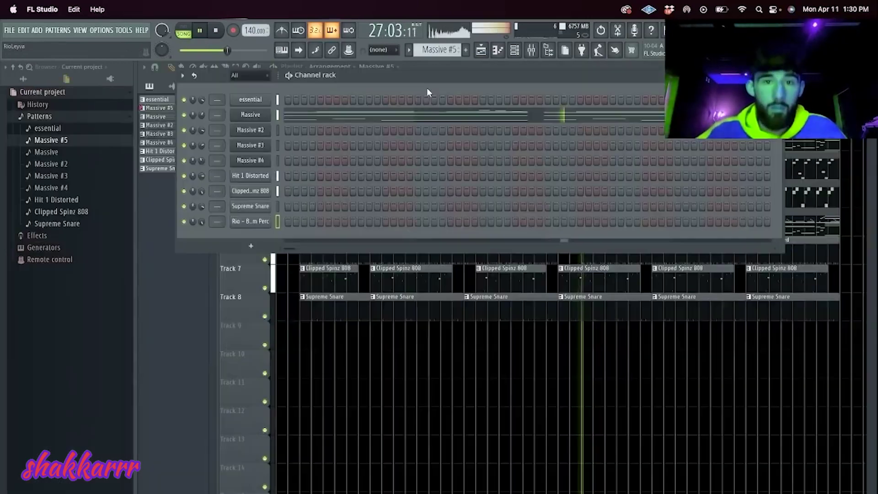
click(521, 115)
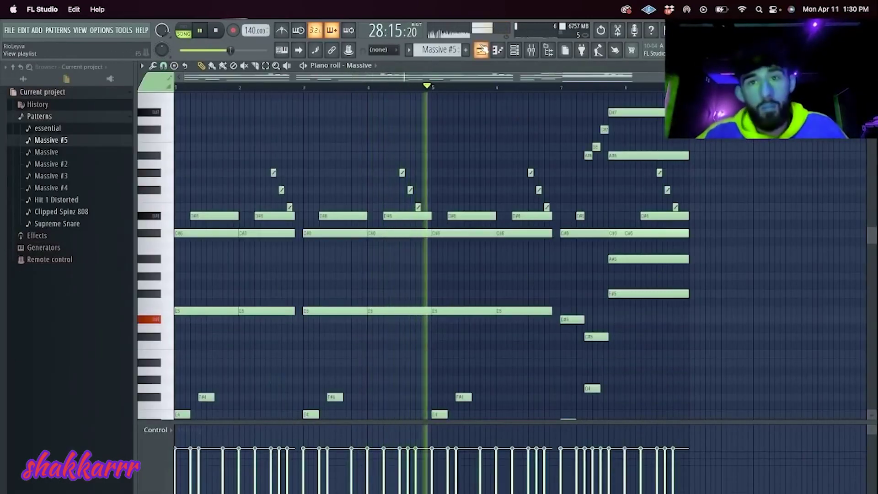
click(481, 49)
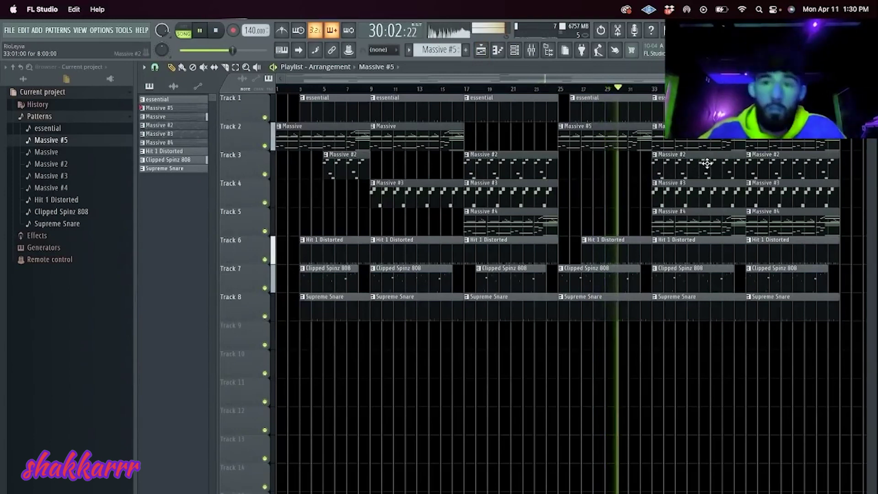
- Delete the Massive, Massive #3 and Massive #4 clips and the 808's first bar at bar 33, plus the whole section at bar 41
right_click(706, 141)
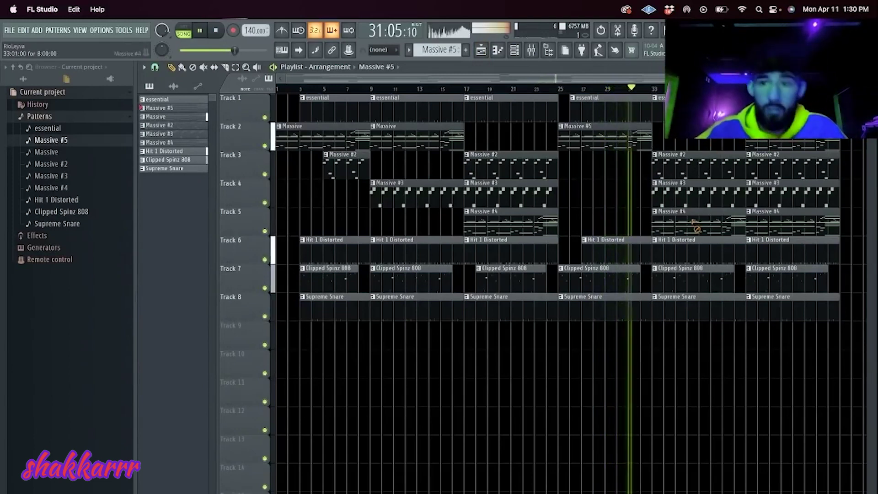
right_click(691, 219)
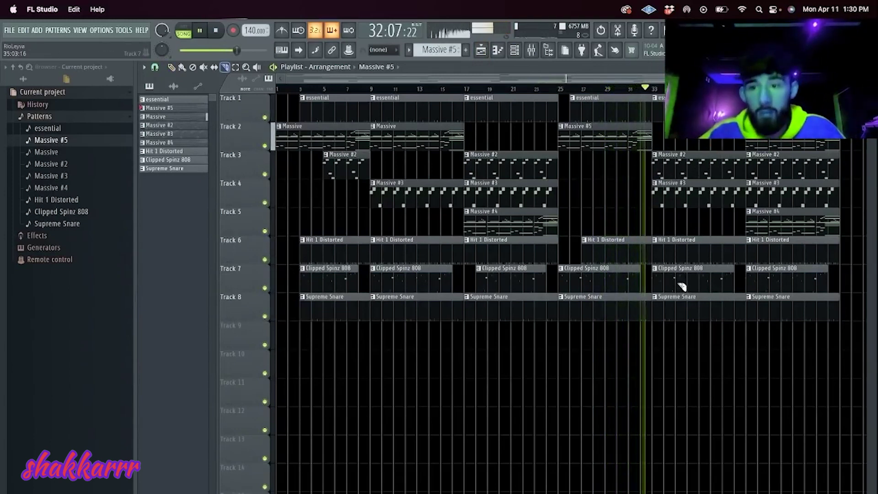
drag(786, 347, 818, 132)
key(Delete)
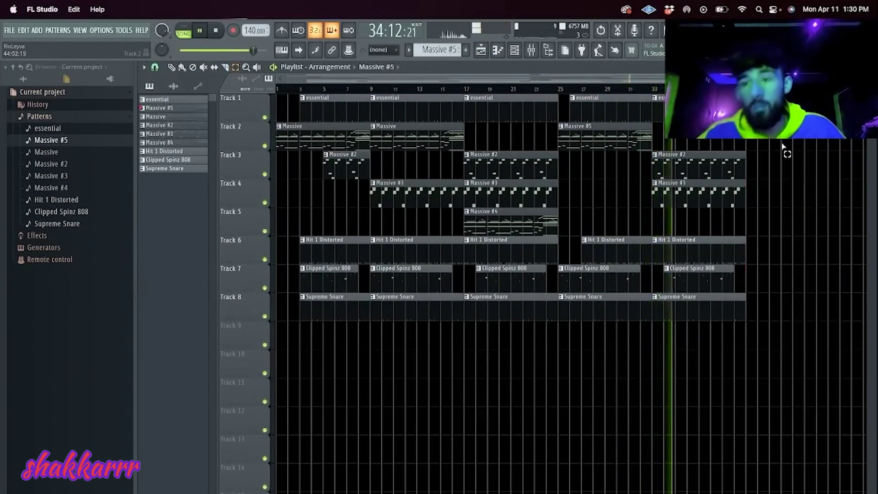
right_click(700, 195)
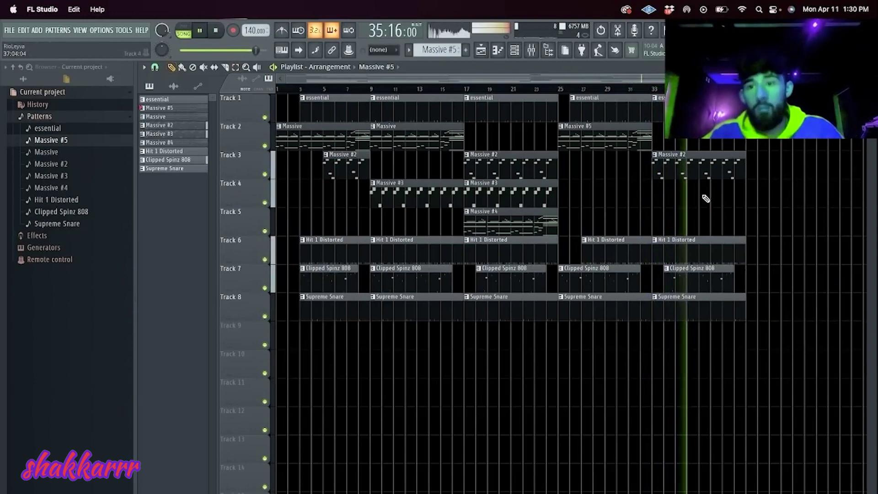
- Try a copy of the bar 25 Massive #5 clip at bar 33 and play from bar 25
click(623, 137)
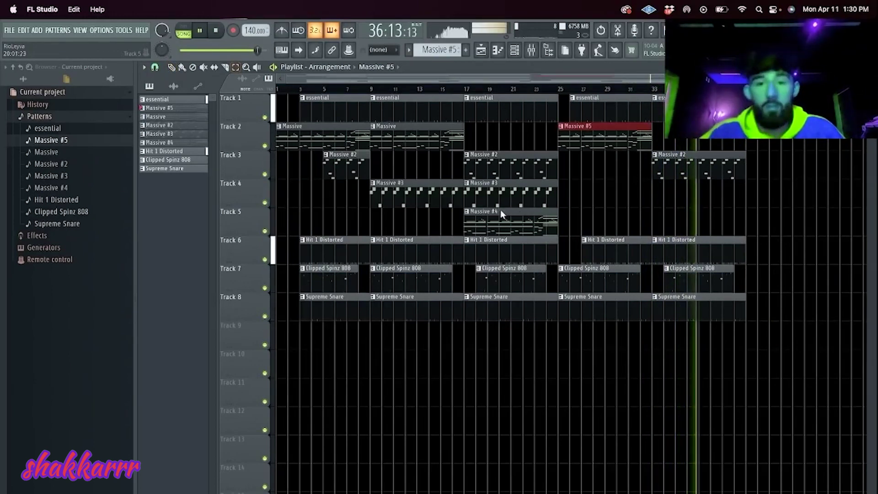
click(530, 196)
click(600, 213)
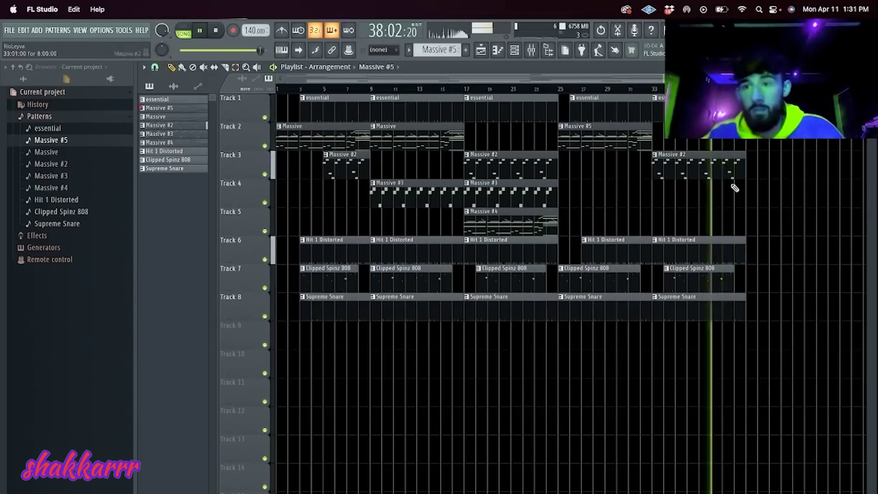
double_click(717, 170)
key(space)
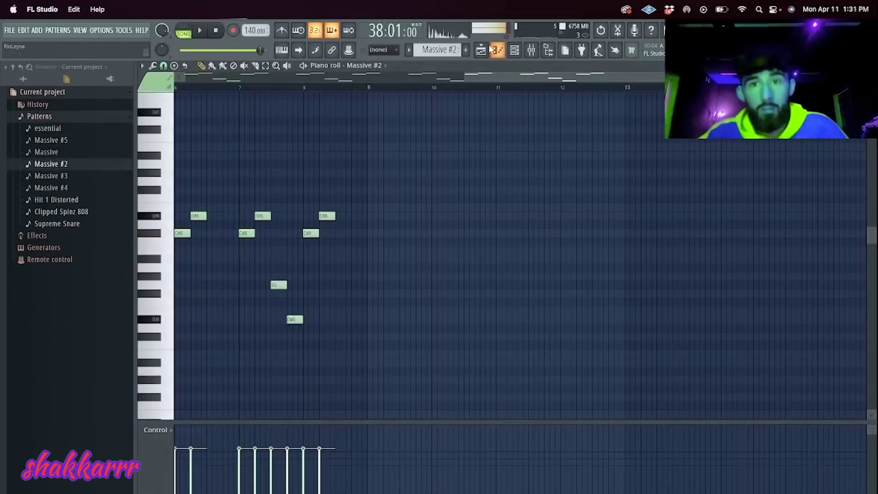
click(480, 50)
key(space)
drag(583, 138, 676, 138)
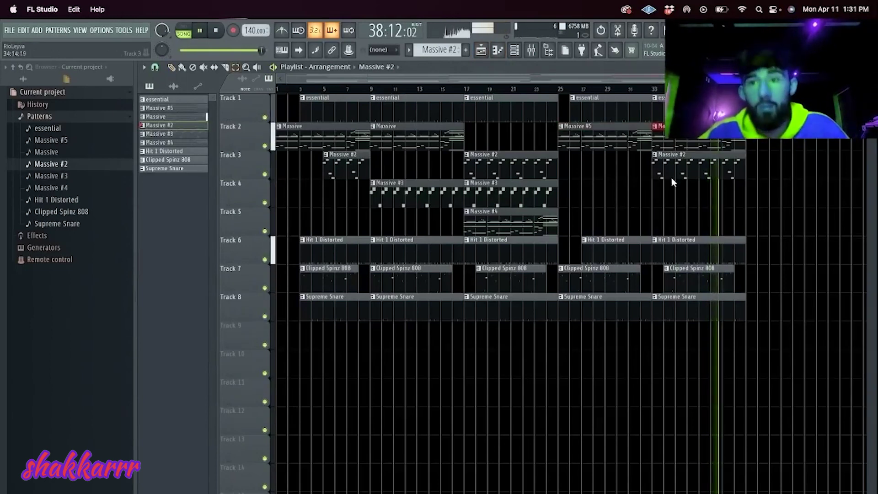
scroll(481, 137, down, 2)
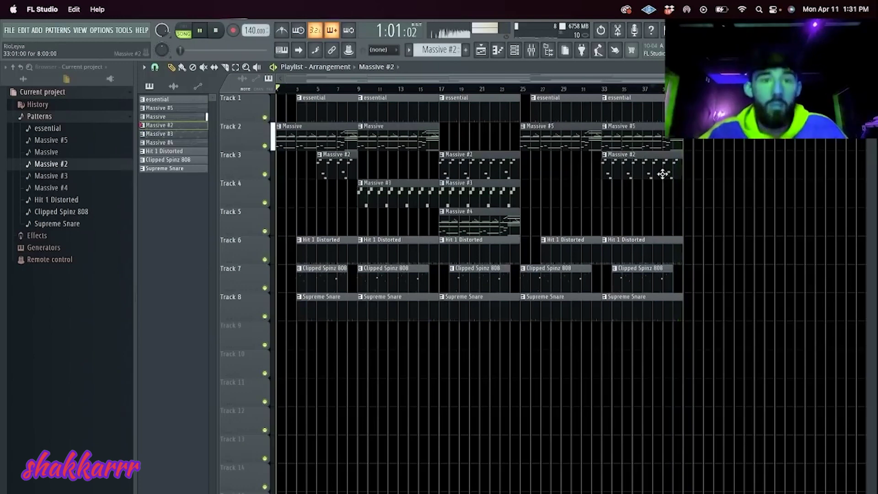
click(522, 89)
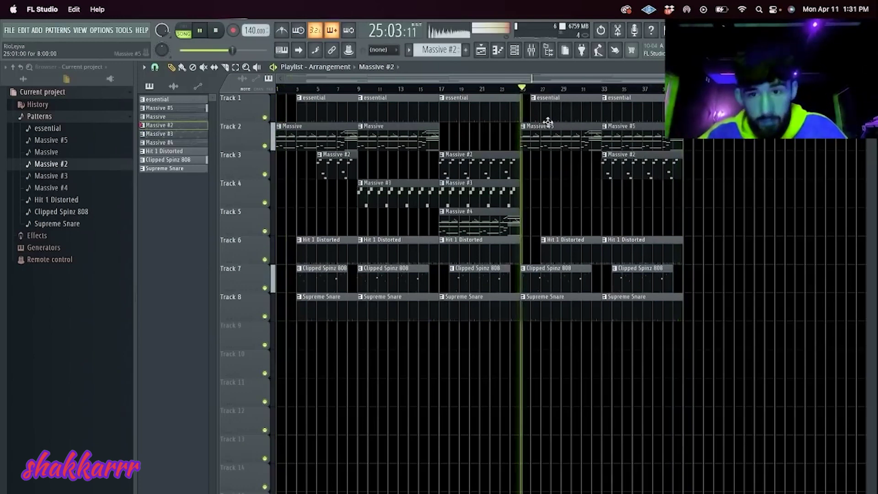
- Replace the Massive #5 clip at bar 33 with a copy of the bar 17 Massive #4 clip and play from there
right_click(617, 139)
mouse_move(477, 222)
mouse_down()
mouse_move(655, 222)
mouse_move(640, 210)
mouse_up()
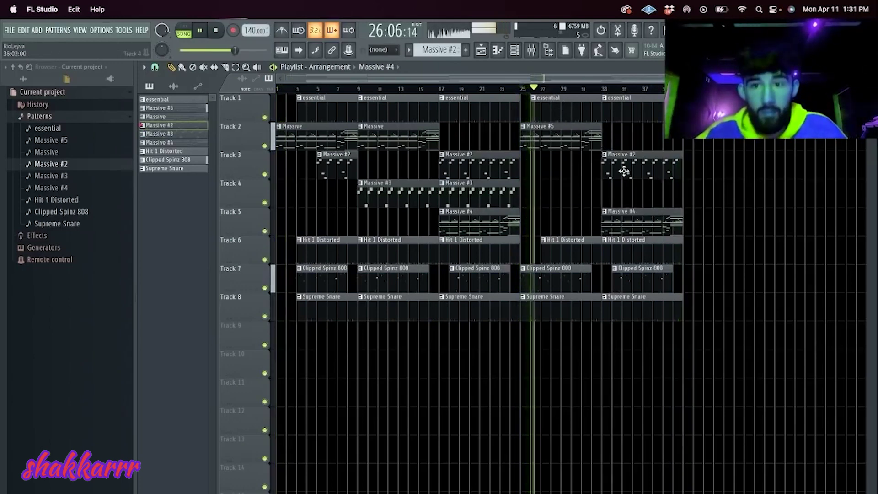
click(604, 90)
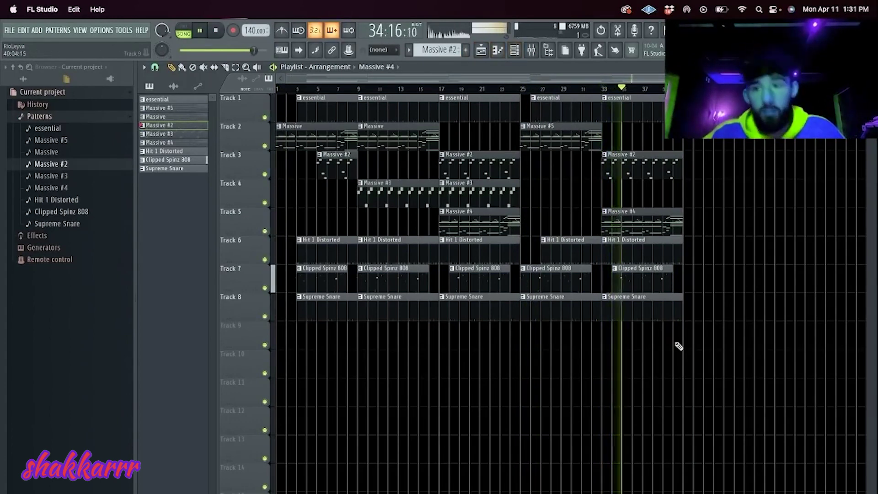
- Split the Massive #2 and Massive #4 clips at bar 37 and replace each second half with a copy of its first four bars
key(ctrl+a)
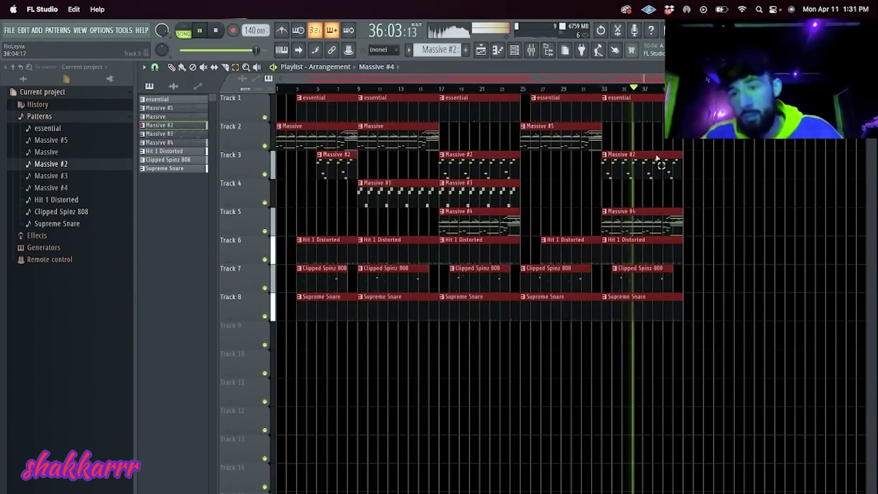
drag(643, 174, 643, 179)
ctrl+click(649, 169)
key(Delete)
ctrl+click(634, 171)
key(ctrl+b)
drag(643, 227, 643, 234)
ctrl+click(660, 224)
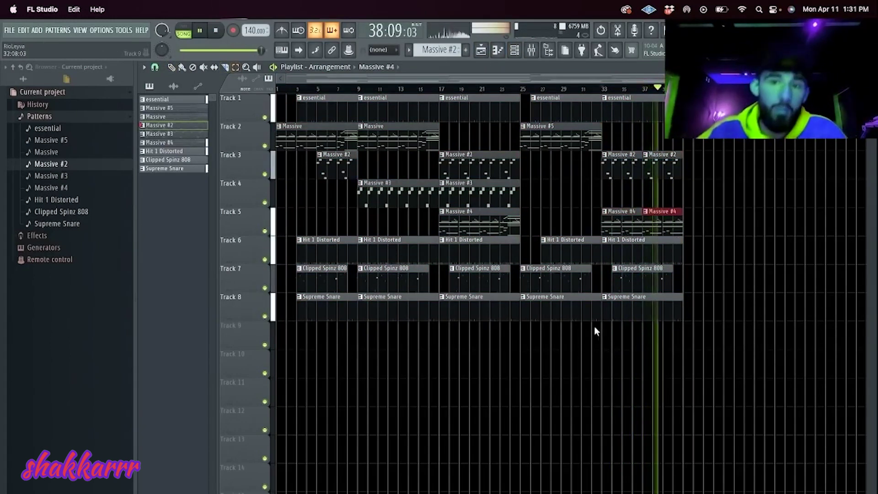
- Split the Massive #5 clip of the bar 25 section at bar 29 and remove both halves
drag(561, 143, 561, 148)
ctrl+click(575, 142)
key(Delete)
ctrl+click(540, 141)
- Cut the bar 34 808 clip off at bar 37, repeat it at bar 38, and cut bar 37 out of Hit 1 Distorted
click(613, 88)
key(c)
drag(647, 286, 646, 295)
key(e)
right_click(649, 284)
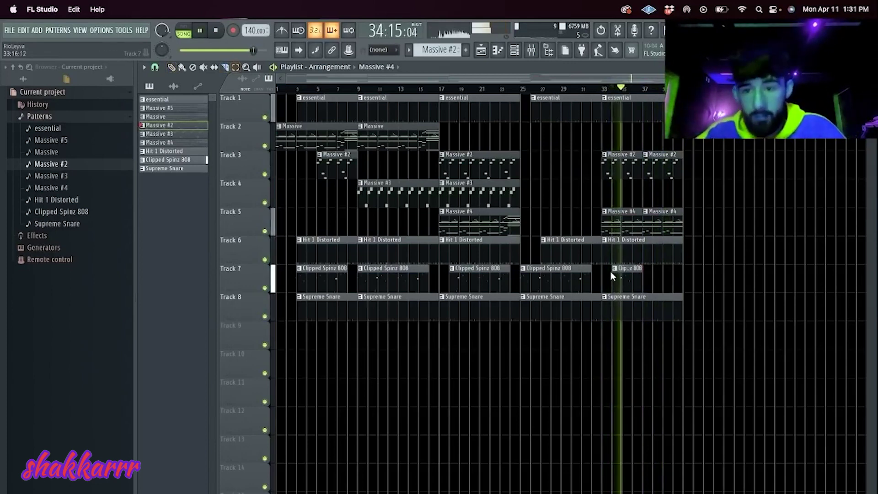
shift+drag(541, 279, 745, 286)
right_click(745, 284)
shift+drag(619, 281, 659, 272)
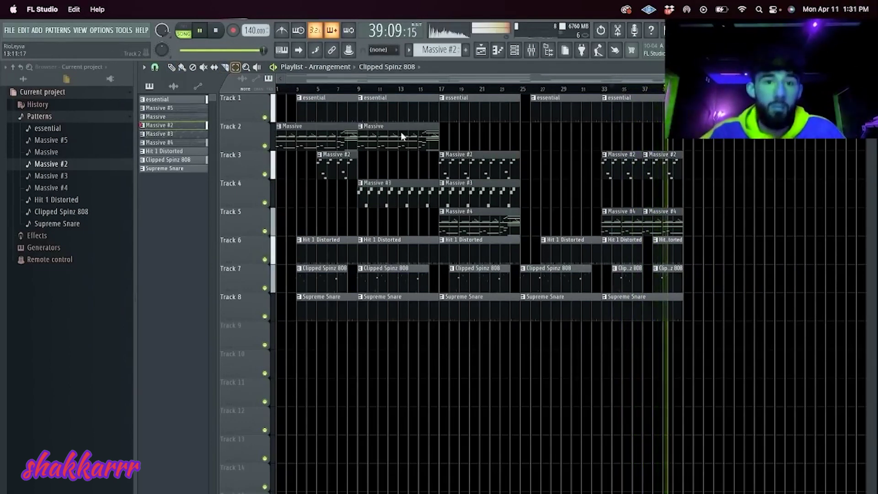
- Copy the first four bars of the bar 9 Massive clip to bar 25 and repeat them at bar 29
mouse_move(376, 135)
shift+mouse_down()
mouse_move(564, 132)
mouse_move(545, 134)
shift+mouse_up()
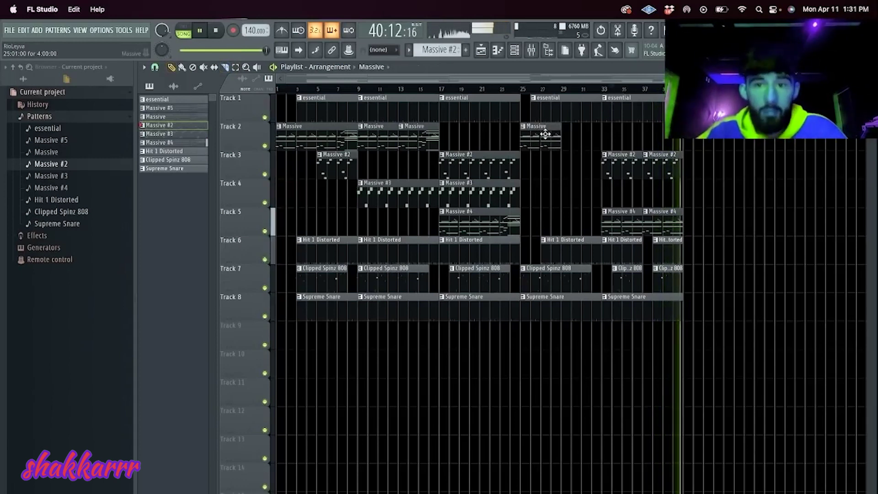
super+click(545, 133)
key(super+b)
- Split the bar 25 808 clip at bar 29 and replace its second half with a copy of the first four bars
key(c)
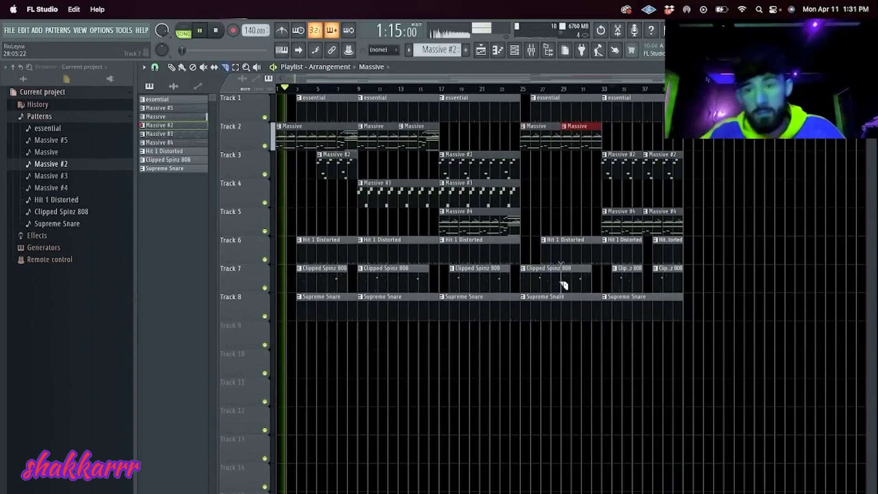
click(562, 283)
key(e)
key(Delete)
click(552, 285)
key(super+b)
click(551, 357)
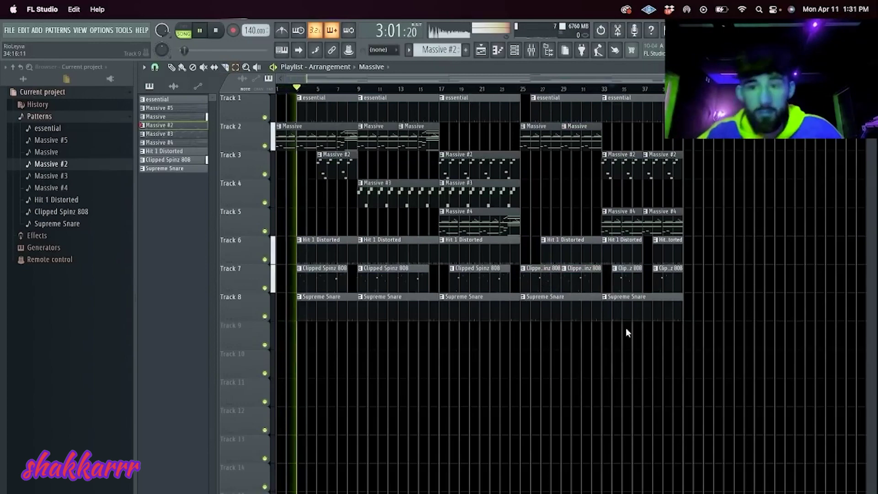
- Select the entire arrangement and duplicate it twice in sequence after itself
drag(696, 342, 132, 3)
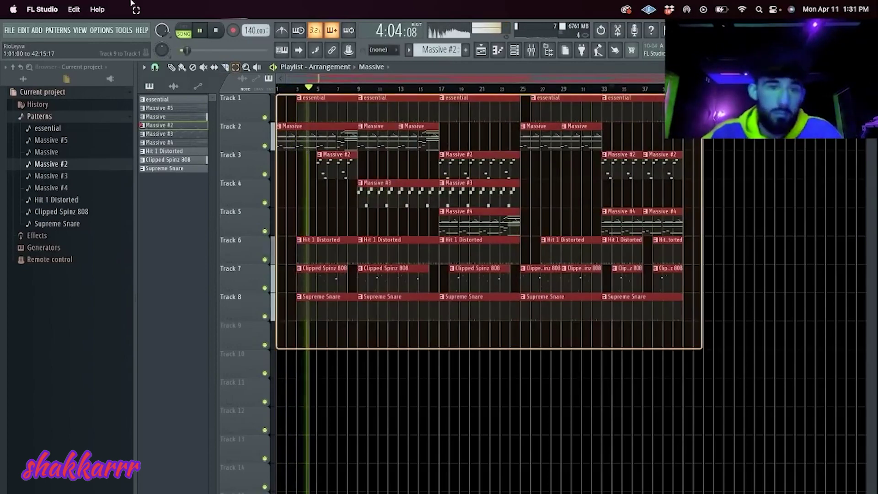
key(super+b)
key(super+b)
click(585, 365)
key(super+s)
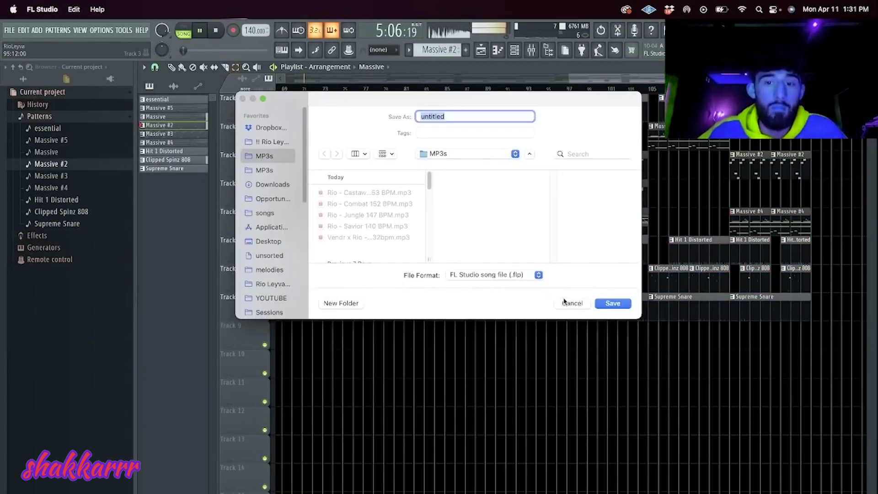
click(573, 306)
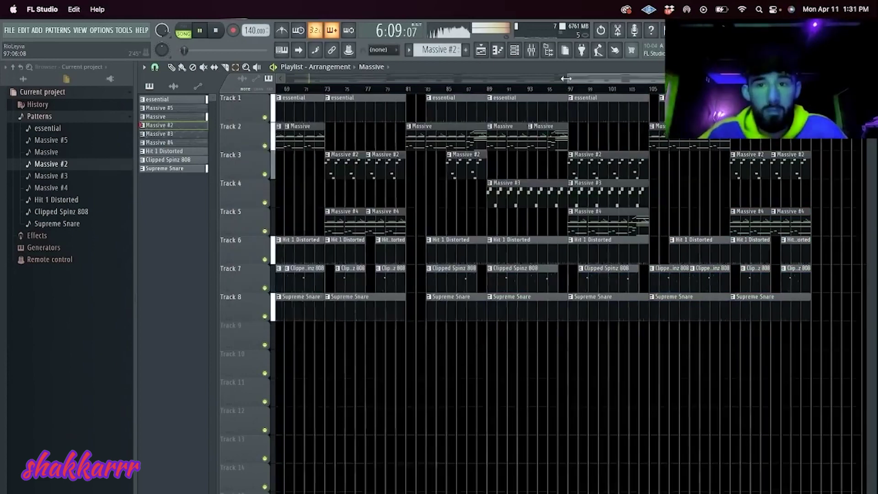
- Render the eight-bar intro selection from the master mixer track to an audio clip and return to the playlist
drag(568, 79, 286, 83)
key(space)
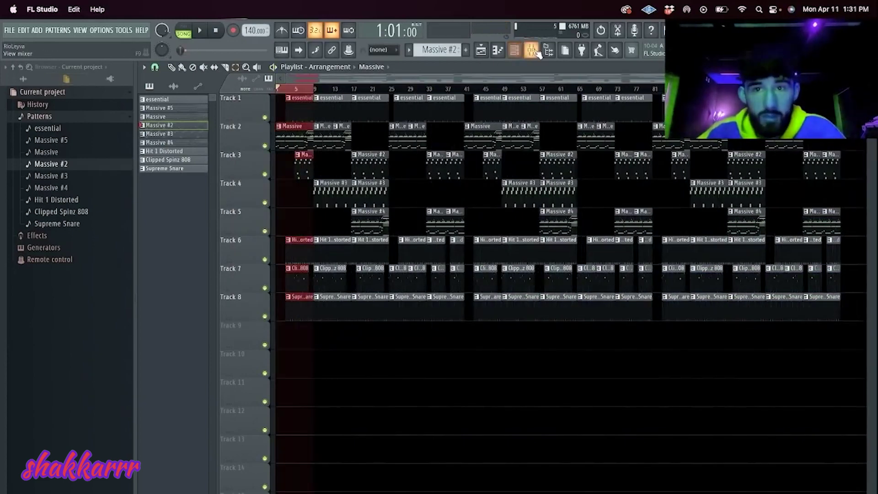
click(537, 52)
click(154, 489)
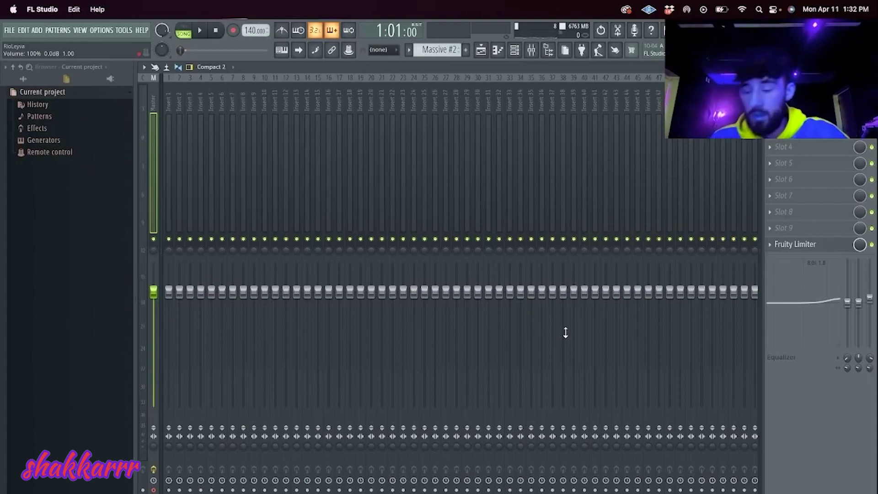
click(489, 52)
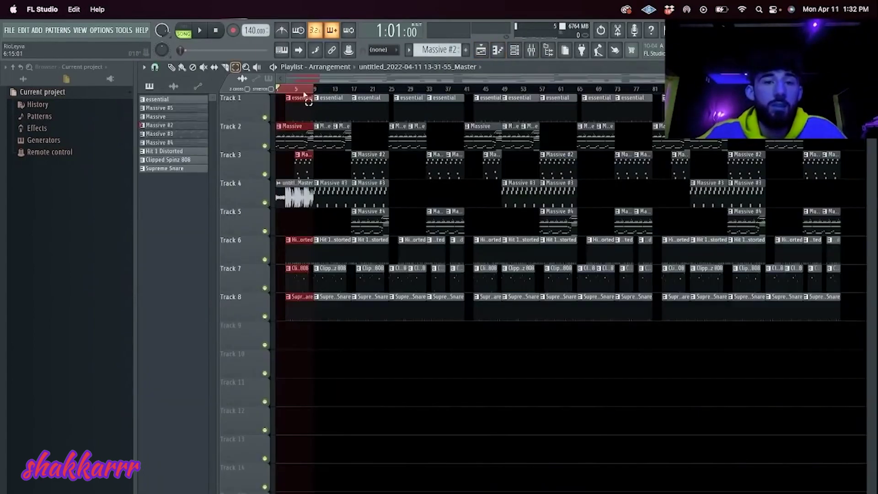
- Shift the whole arrangement to start at bar 17 and place the rendered master audio clip back at bar 1
scroll(308, 219, up, 5)
key(super+a)
drag(344, 185, 559, 170)
scroll(366, 79, down, 4)
drag(356, 194, 412, 192)
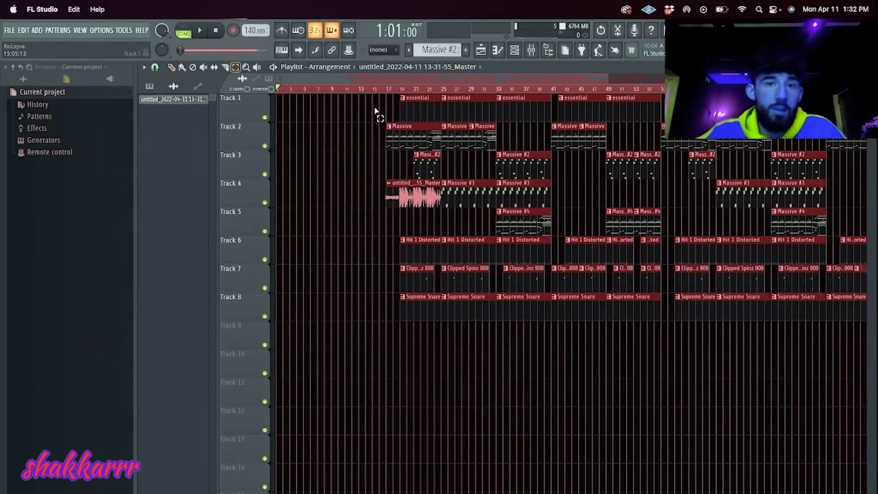
click(378, 165)
drag(395, 201, 151, 195)
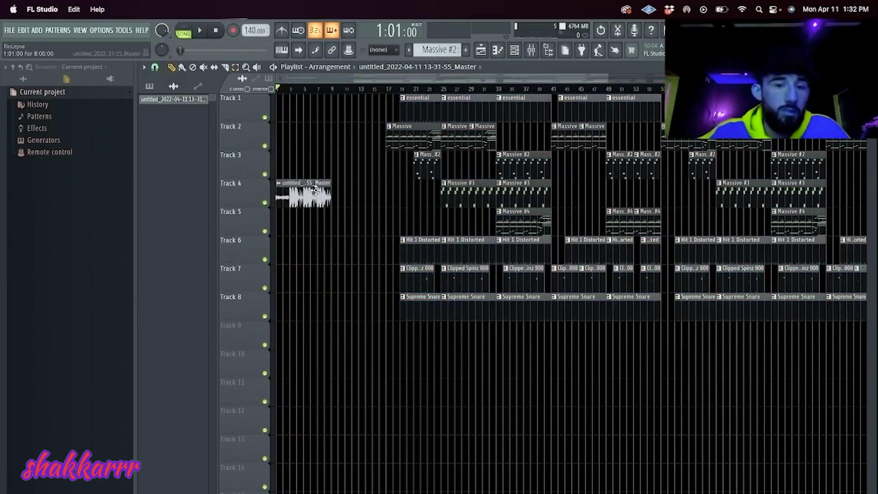
- Create an automation clip for the channel pitch of the rendered master audio clip
double_click(315, 191)
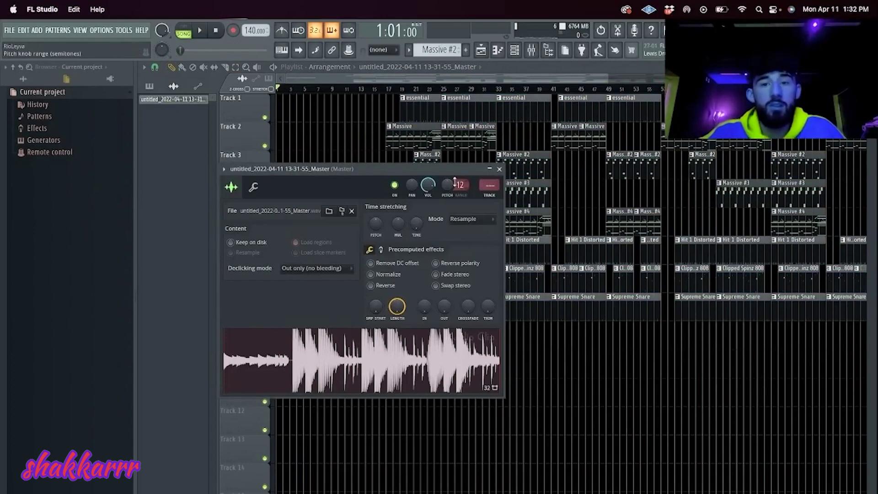
right_click(454, 183)
click(486, 257)
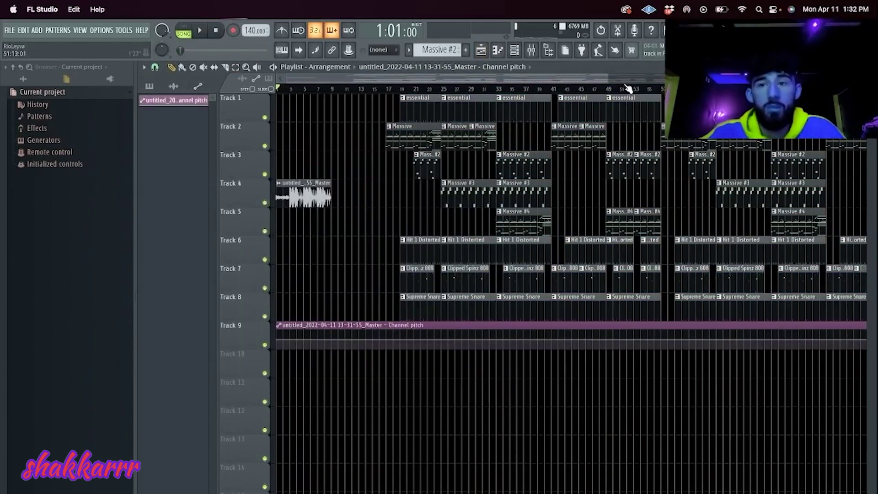
- Lower the starting point of the channel pitch automation to its minimum
drag(603, 78, 562, 79)
right_click(278, 343)
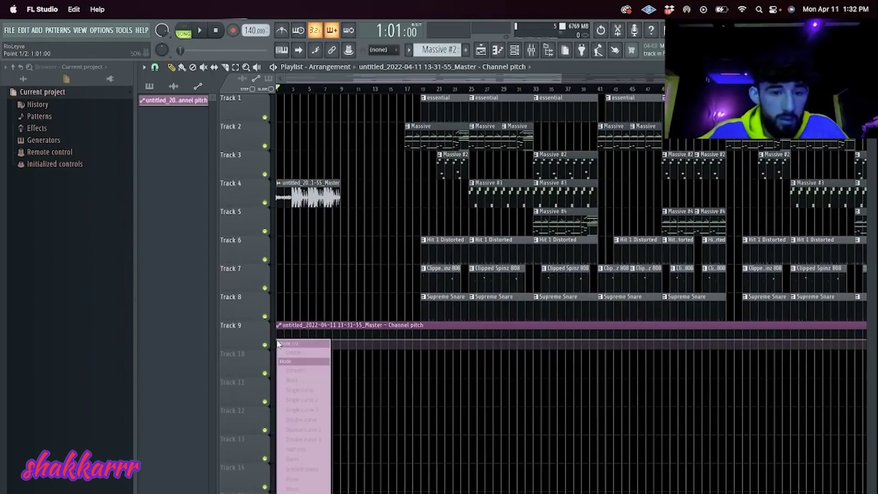
key(Escape)
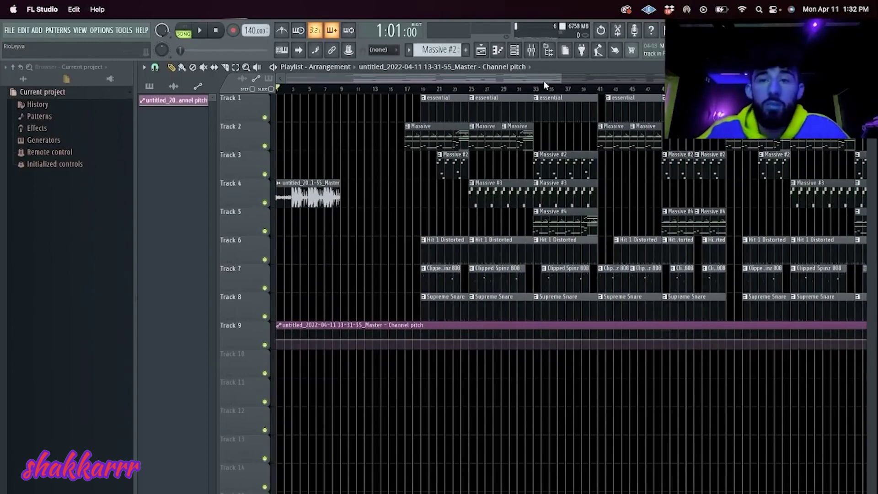
drag(561, 79, 479, 83)
right_click(280, 341)
drag(278, 344, 277, 349)
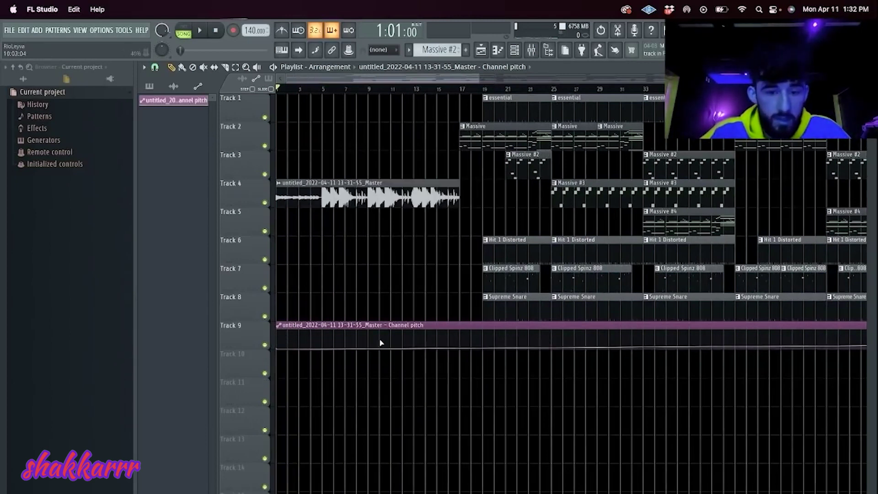
- Add a point at bar 9 in the channel pitch automation at normal pitch and play the intro
right_click(370, 339)
right_click(368, 339)
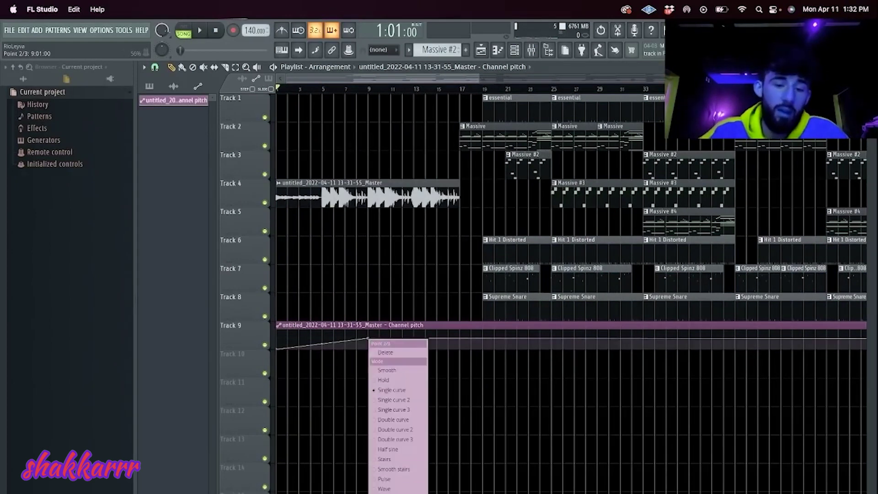
click(428, 418)
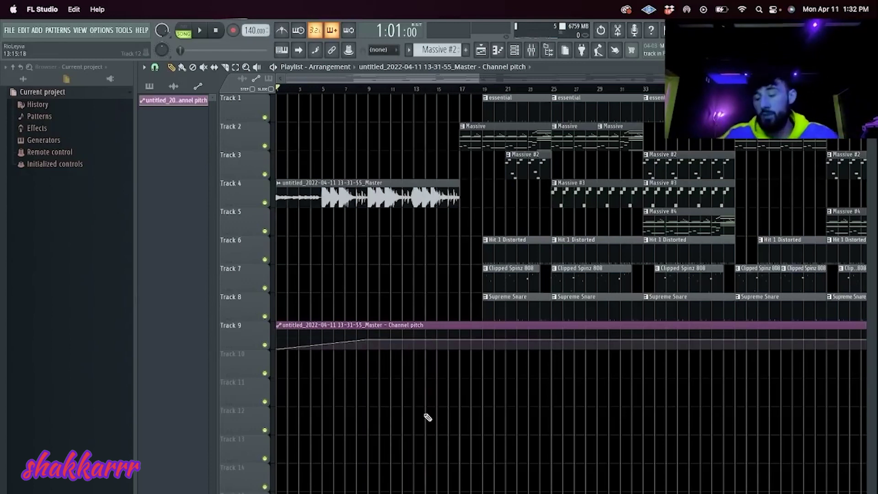
key(space)
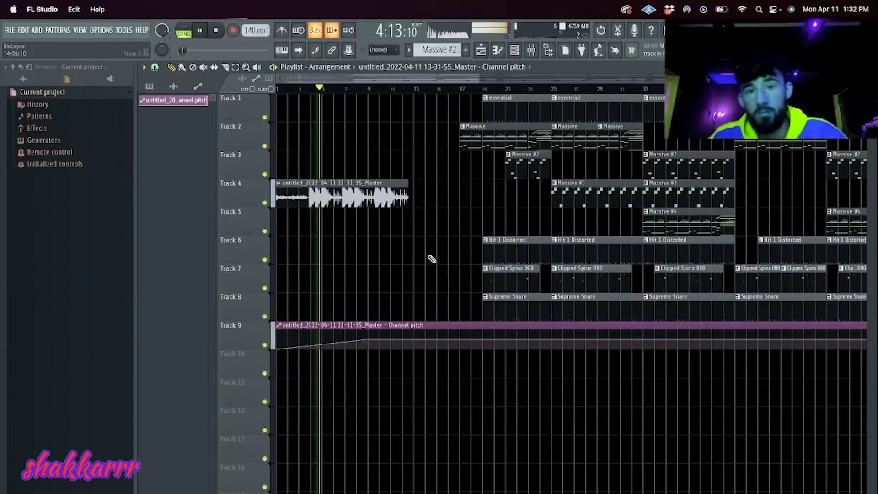
- Shape the pitch automation into a curved fall from a raised start to a low point at bar 3, auditioning it
key(space)
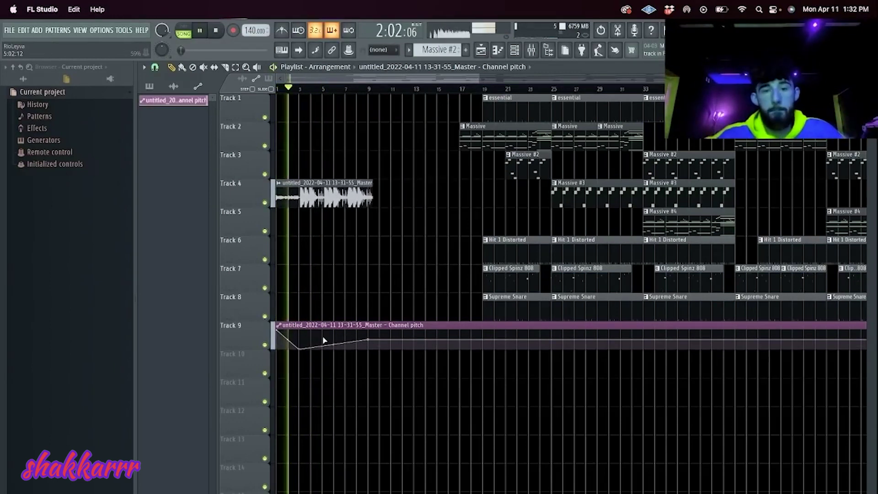
key(space)
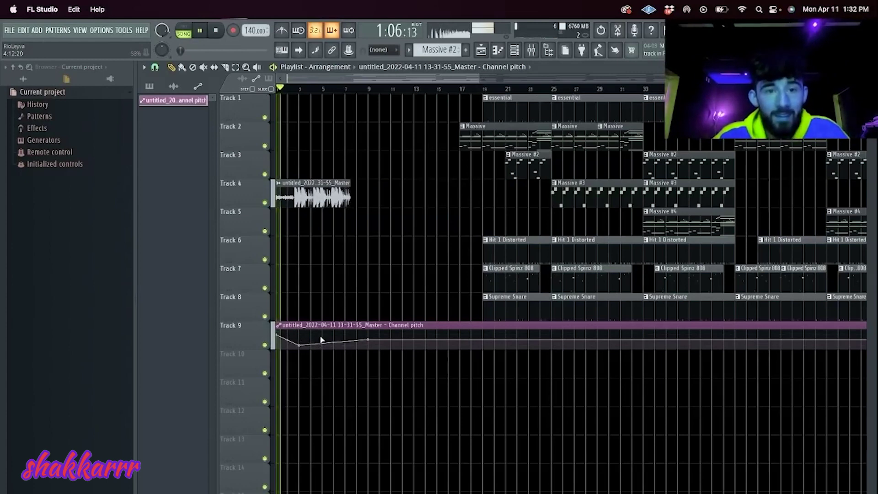
key(space)
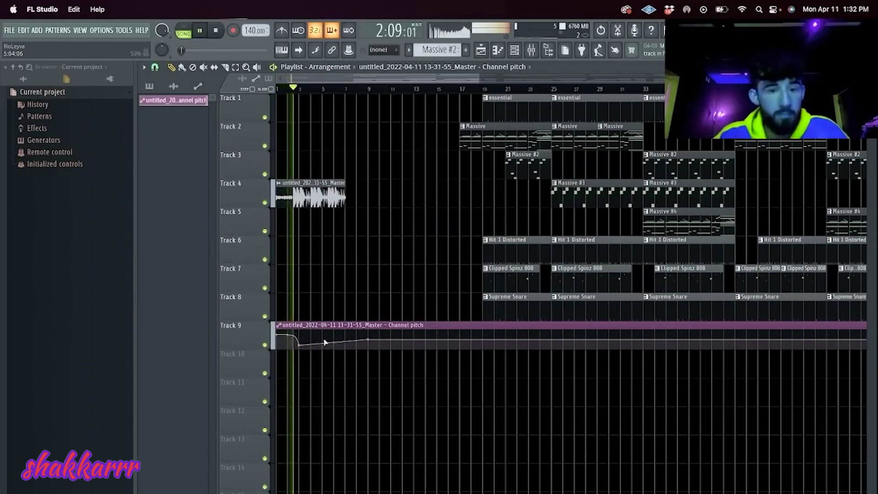
key(space)
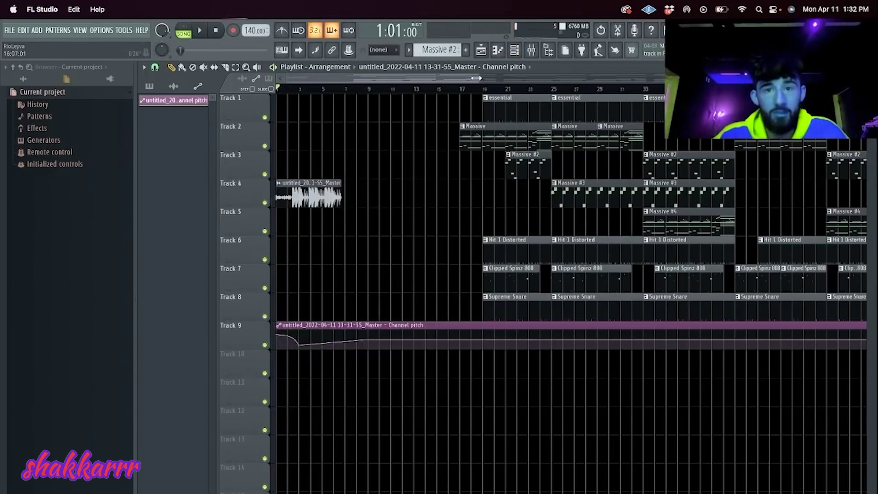
- Lower the start of the pitch automation, raise its bar 3 point to about normal pitch, and audition the rise
drag(473, 78, 398, 79)
key(space)
key(space)
key(space)
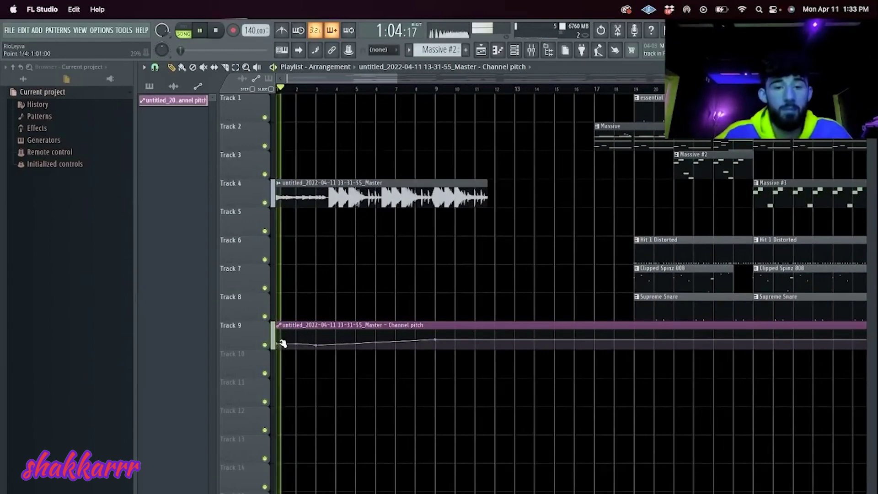
drag(318, 345, 318, 340)
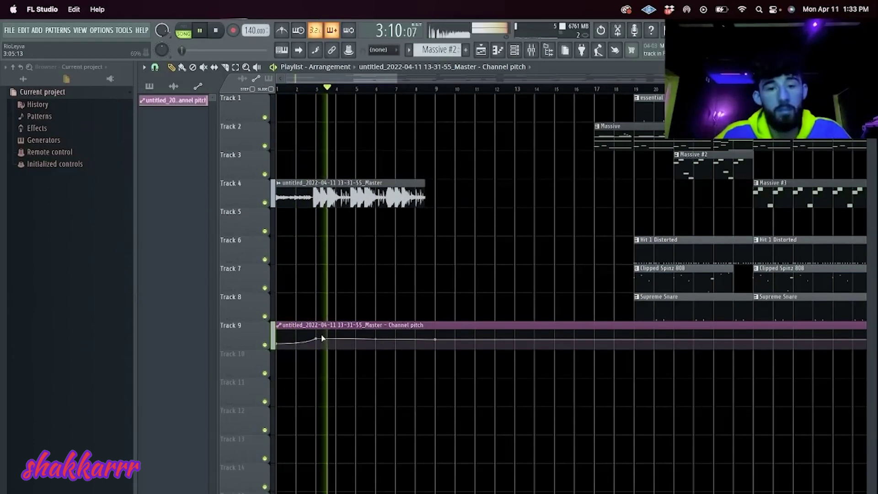
key(space)
- Raise the start of the pitch automation, add a dip to minimum at bar 6, and audition the intro
drag(277, 343, 275, 321)
key(space)
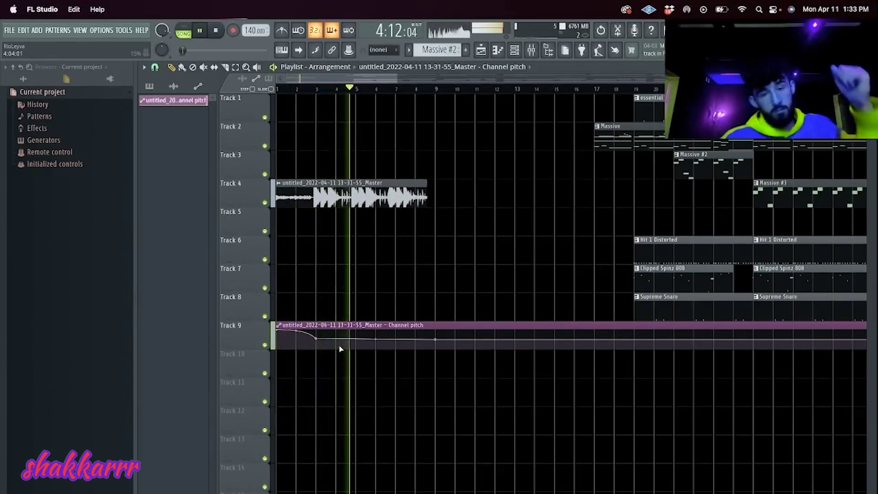
drag(376, 340, 385, 356)
key(space)
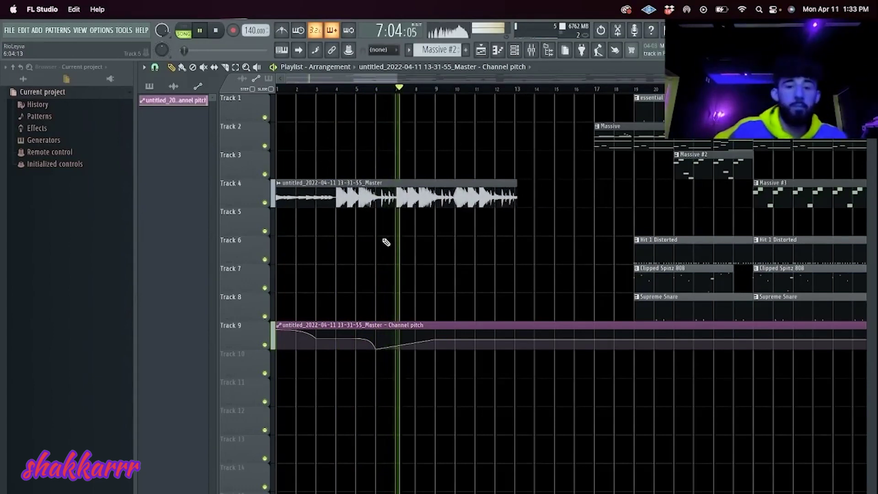
key(space)
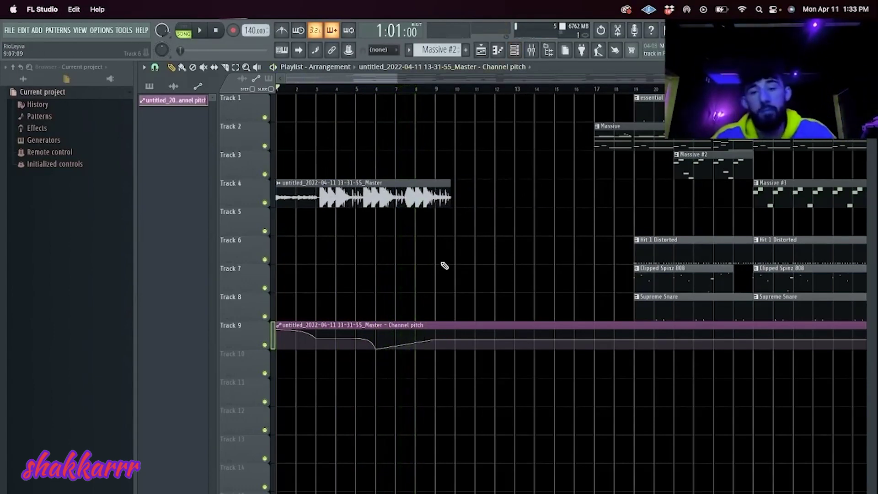
- Drop the start of the pitch automation to its minimum, delete the bar 3 point, and audition the result
right_click(278, 334)
click(245, 316)
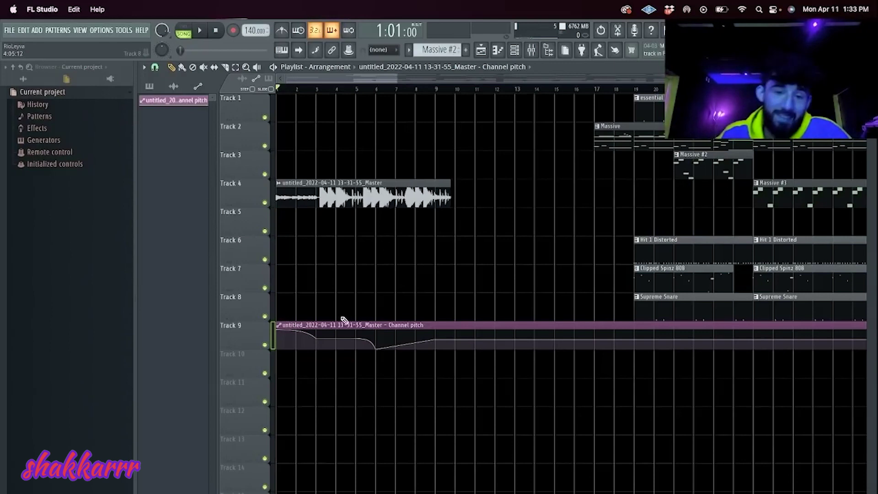
drag(278, 334, 276, 348)
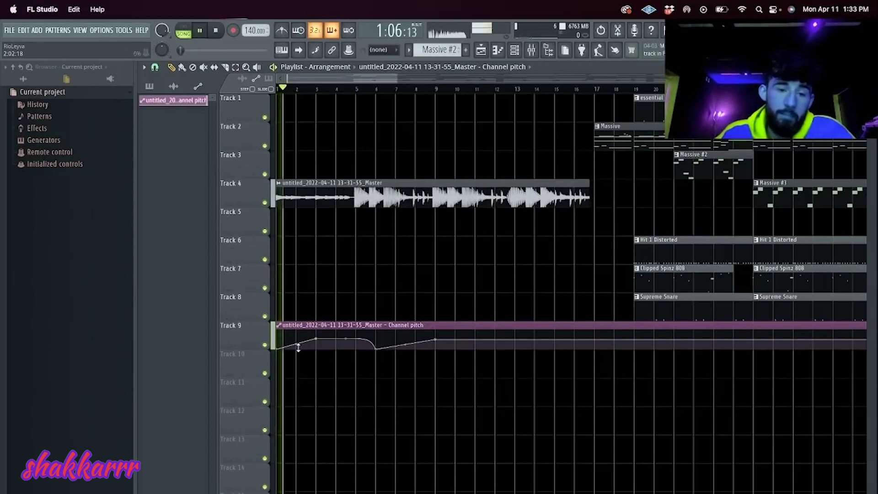
right_click(322, 339)
click(334, 350)
key(space)
key(space)
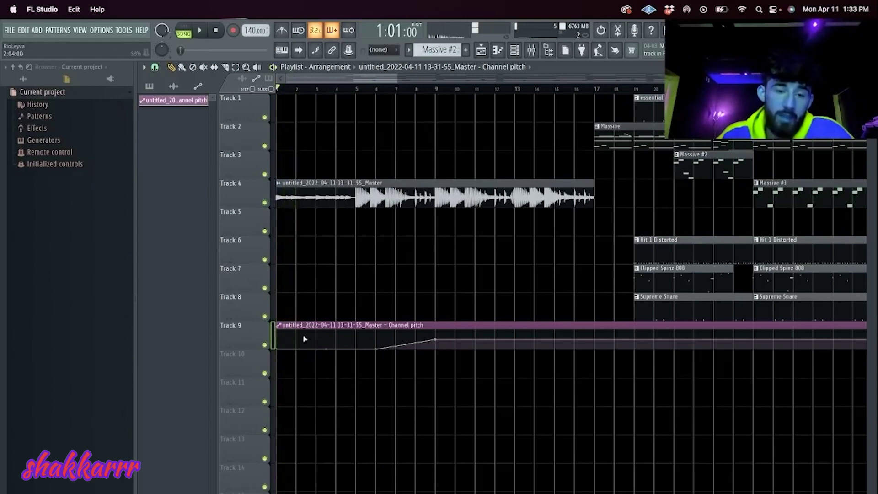
- Raise the start of the pitch automation to about normal pitch and audition the fall towards bar 6
drag(280, 350, 276, 343)
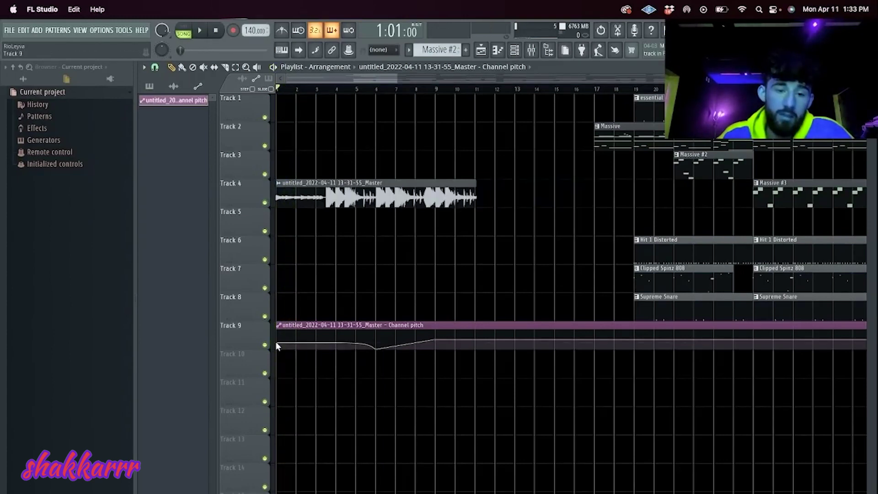
key(space)
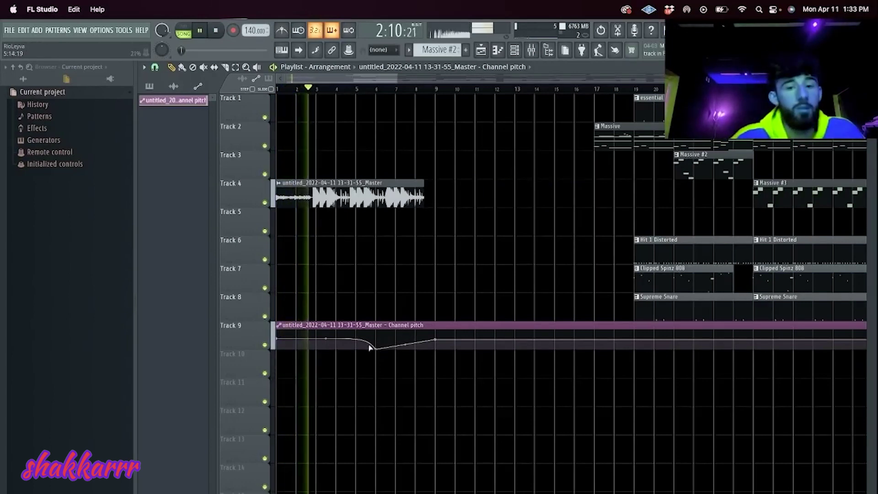
key(space)
key(space)
- Move the automation's low point from bar 6 to bar 4, bend the rise after it into a fast curve, and audition it
drag(375, 349, 336, 348)
key(space)
key(space)
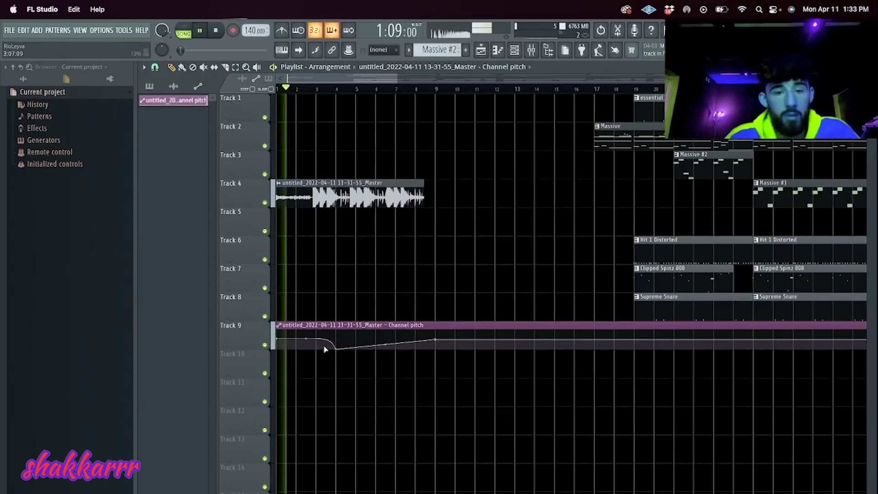
drag(389, 343, 384, 338)
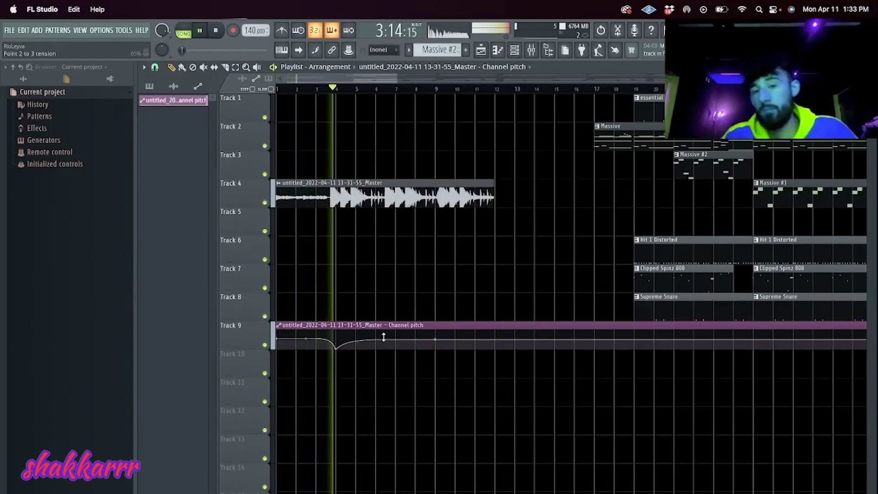
key(space)
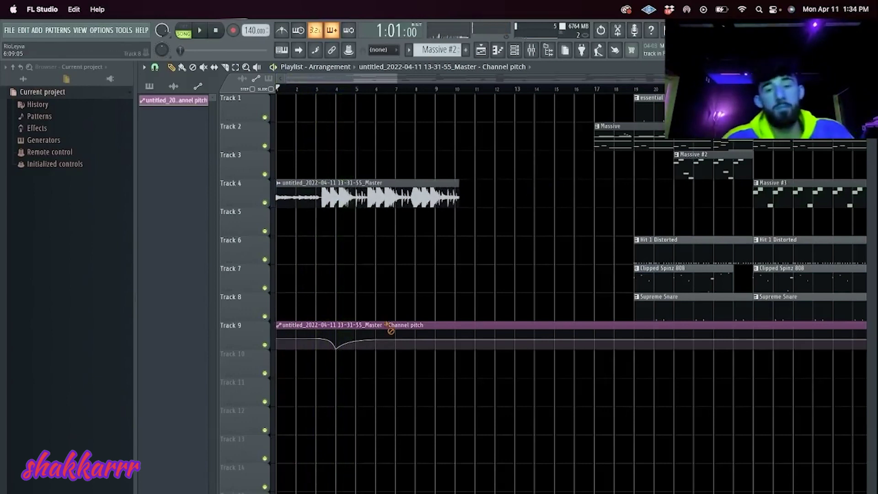
- Delete the channel pitch automation clip and the rendered master audio clip from the playlist
right_click(393, 326)
right_click(413, 181)
drag(394, 79, 847, 184)
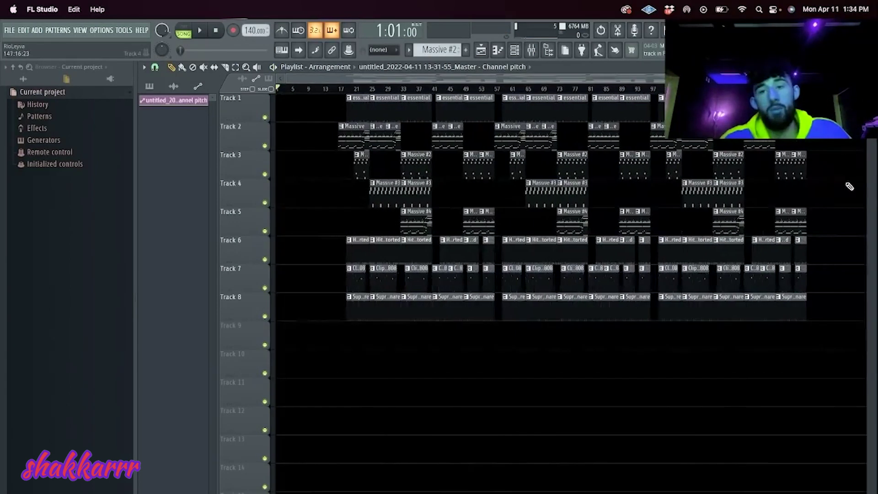
- Select all the remaining clips, shift the whole arrangement back to start at bar 1, and play it
drag(471, 285, 280, 105)
key(Delete)
drag(841, 364, 497, 185)
key(super+z)
key(super+z)
key(super+alt+z)
key(super+alt+z)
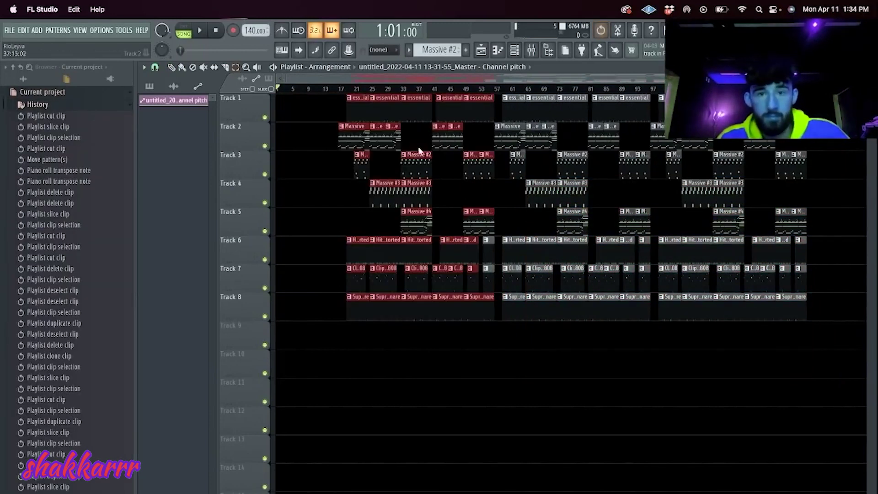
click(356, 108)
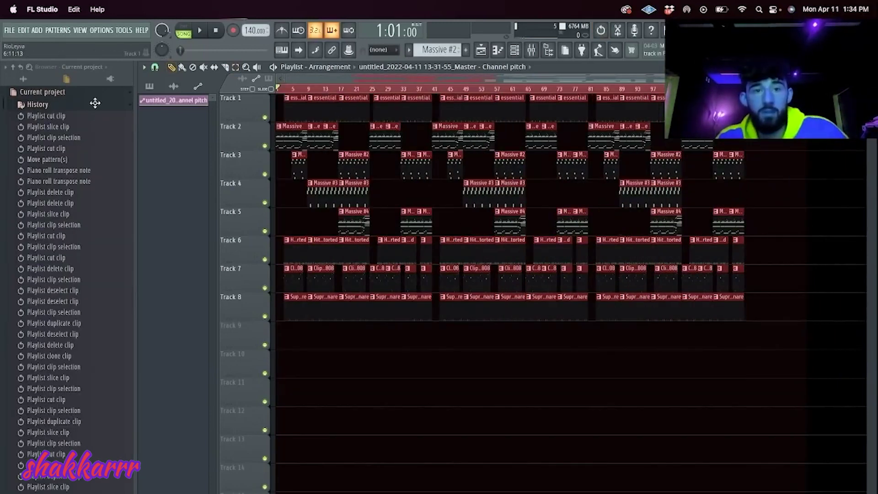
key(space)
- Save the project as "Rio - Bag 140 BPM" in a new folder of the same name inside Stems
key(super+s)
click(454, 154)
click(480, 166)
click(568, 204)
key(super+shift+n)
text(Rio - Bag 140 BPM)
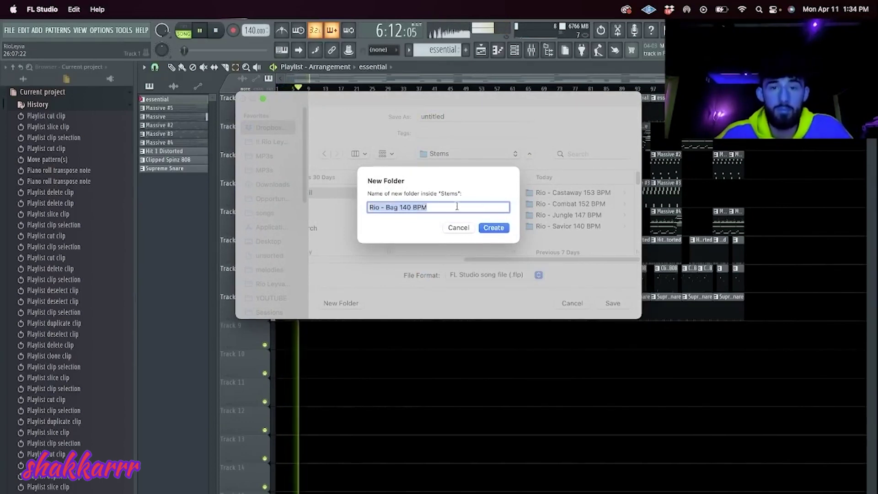
click(494, 227)
text(Rio - Bag 140 BPM)
key(Return)
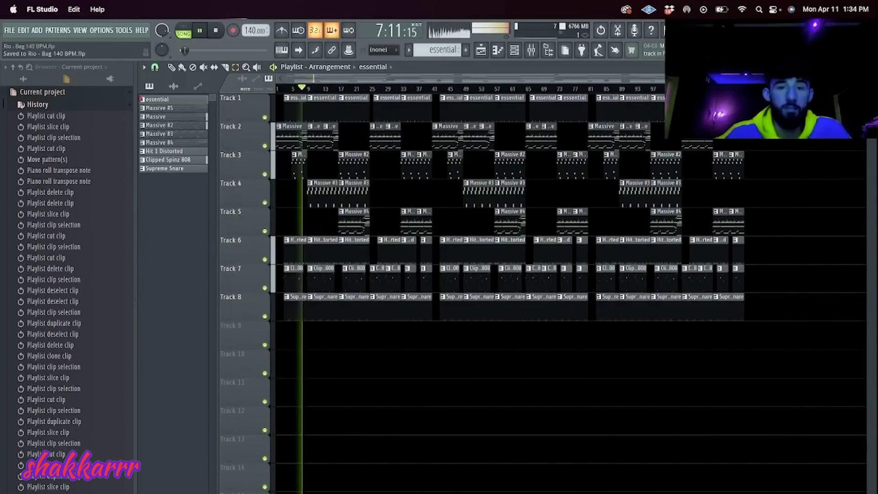
- Export the full song as the MP3 file "Rio - Bag 140 BPM" into the MP3s folder and start rendering
key(shift+super+r)
click(441, 152)
click(442, 164)
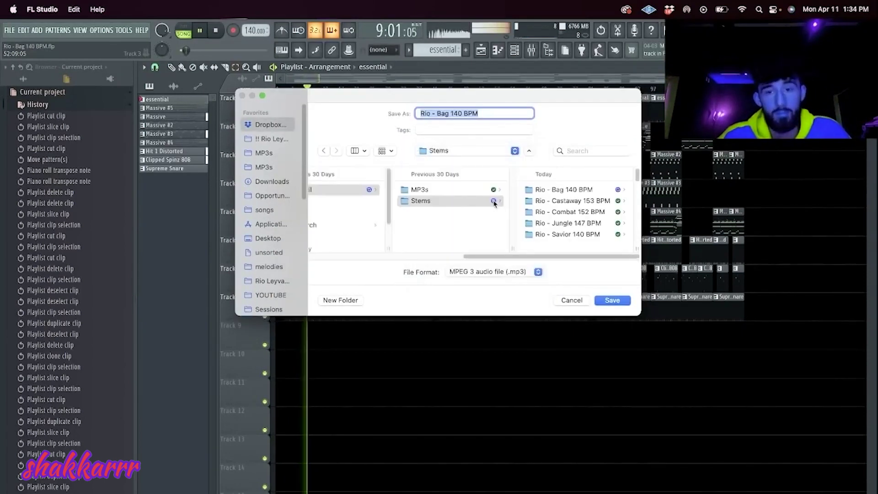
click(485, 191)
click(613, 300)
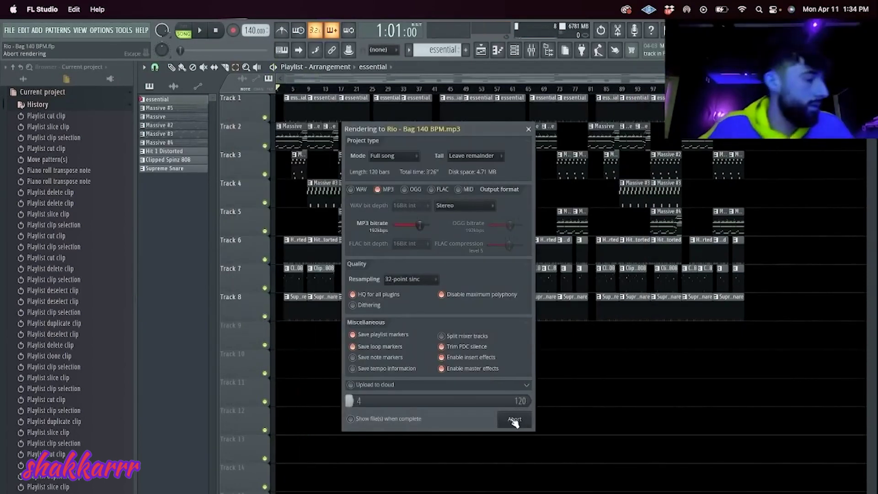